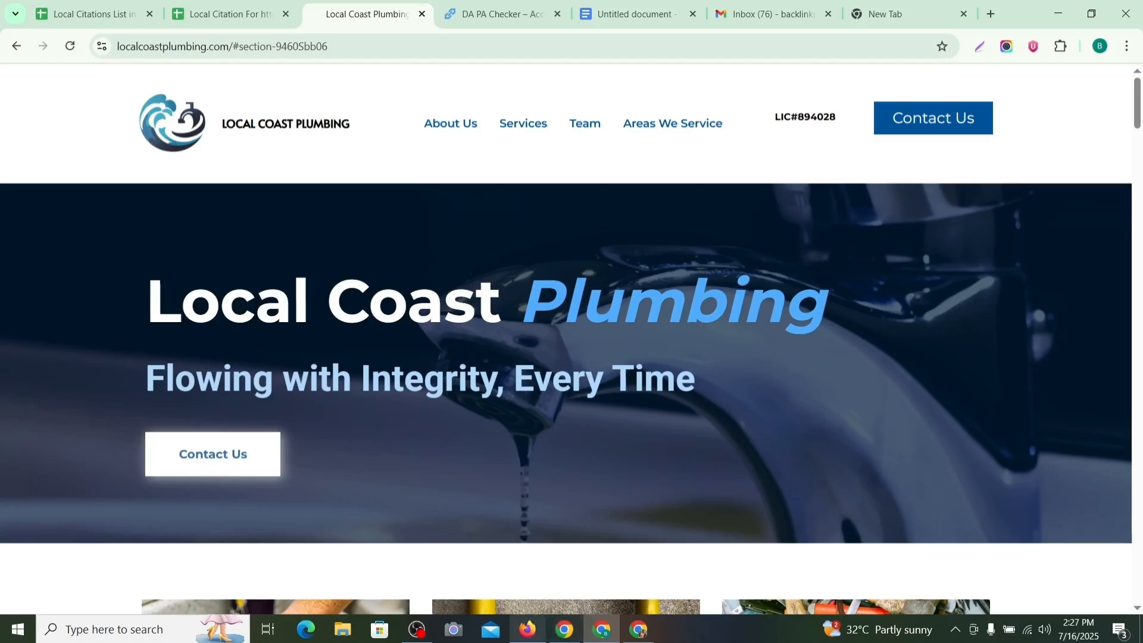
# Step: In Firefox's Fiverr tab, submit a search for 'Local Citation' from the home page
pyautogui.click(527, 629)
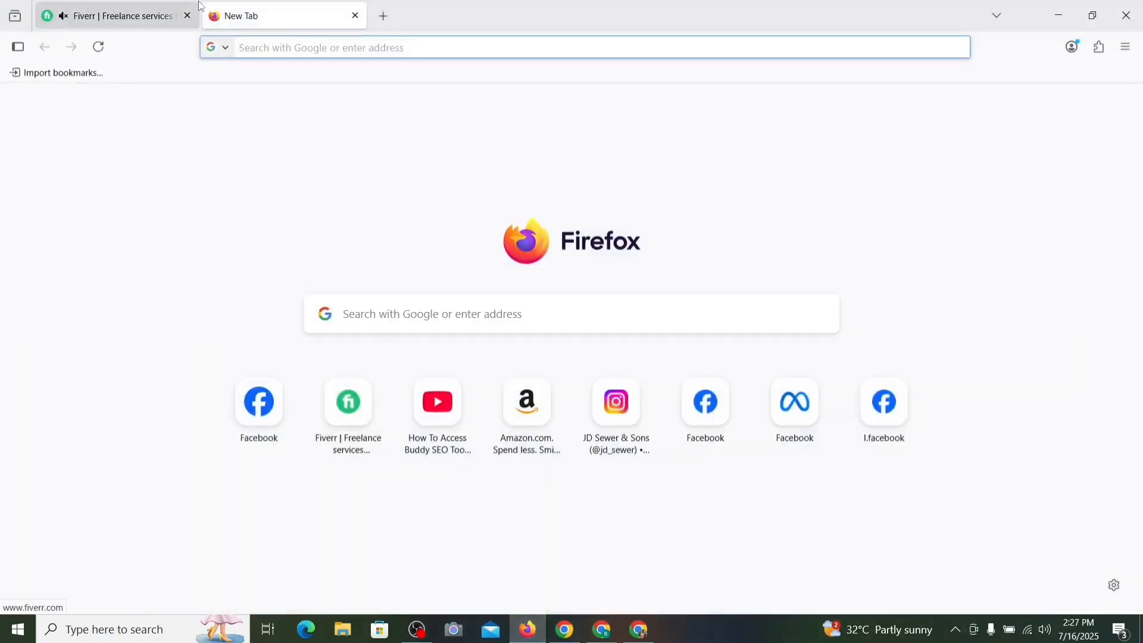
pyautogui.click(152, 17)
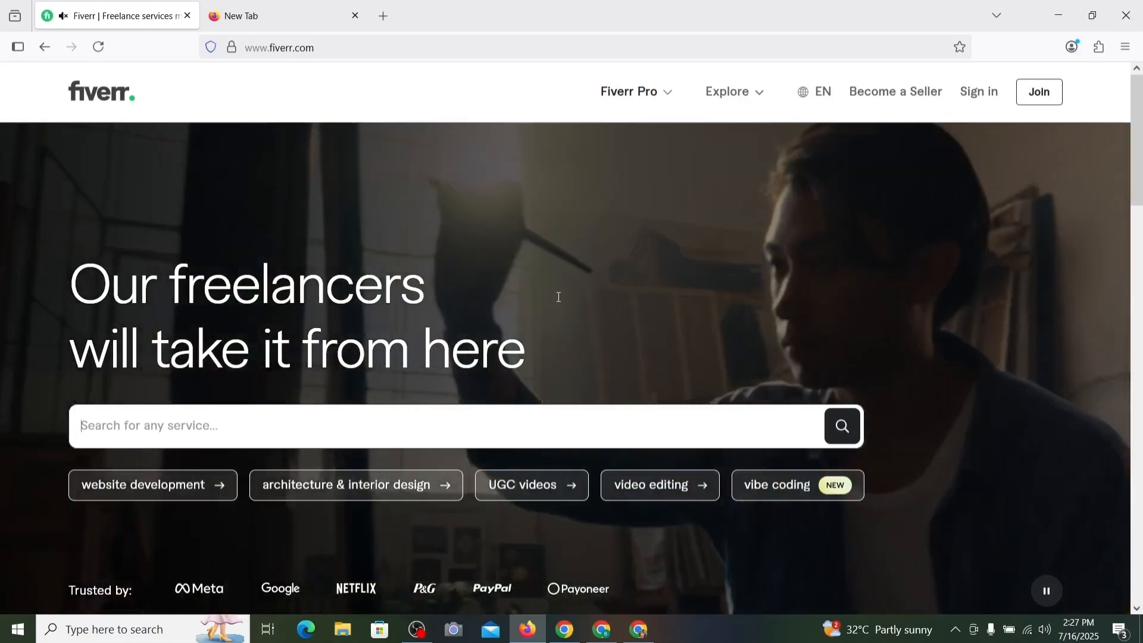
pyautogui.write('Loca')
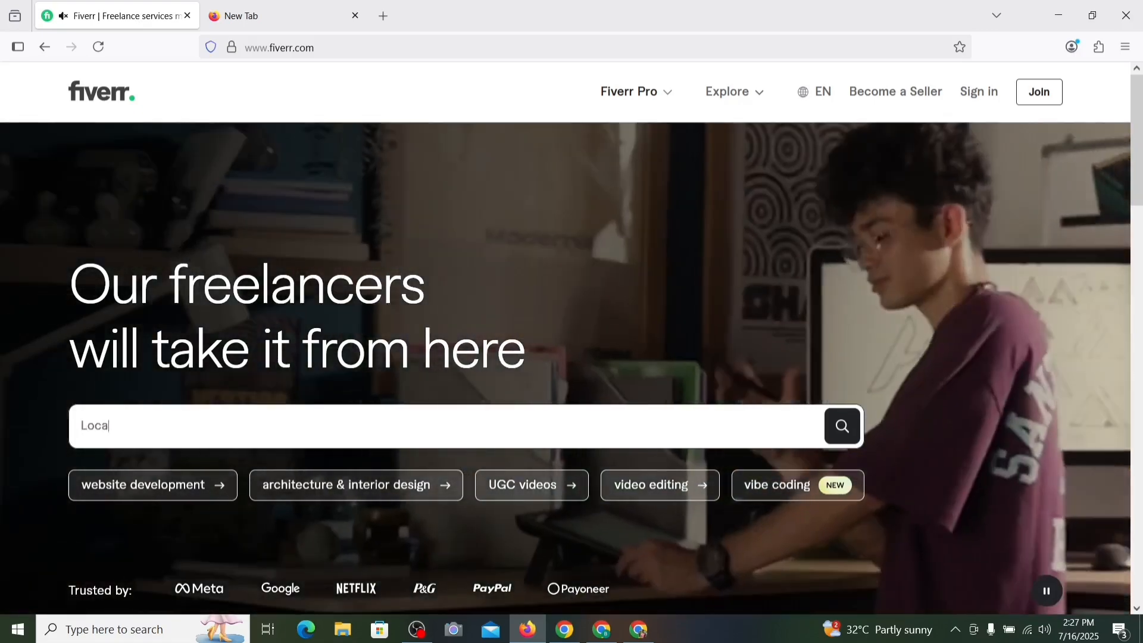
pyautogui.write('l Citat')
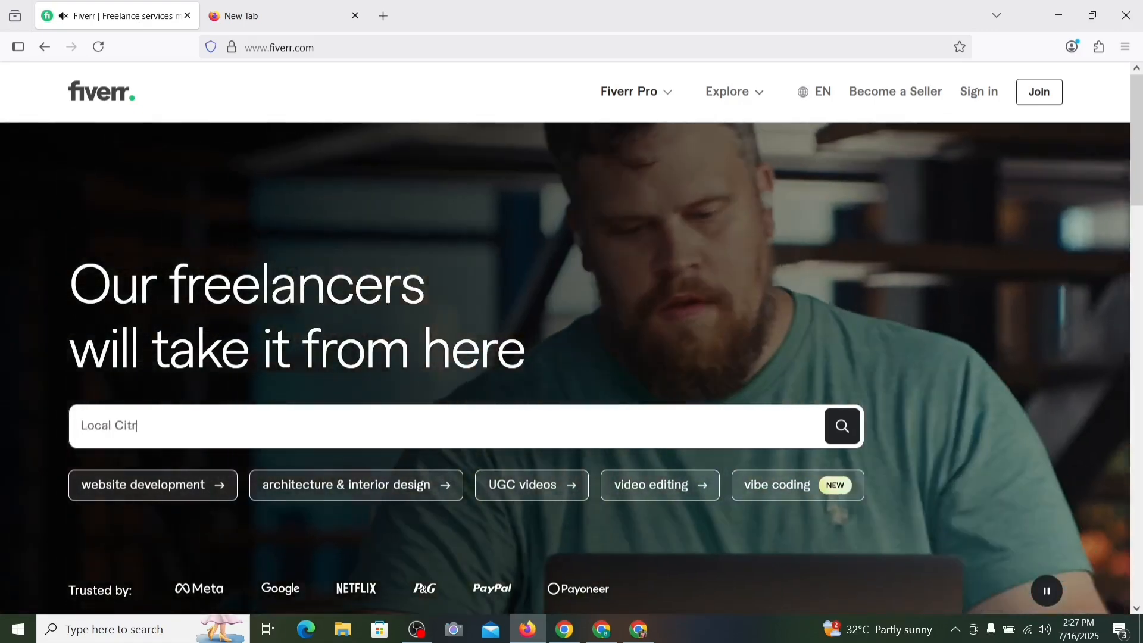
pyautogui.write('ion')
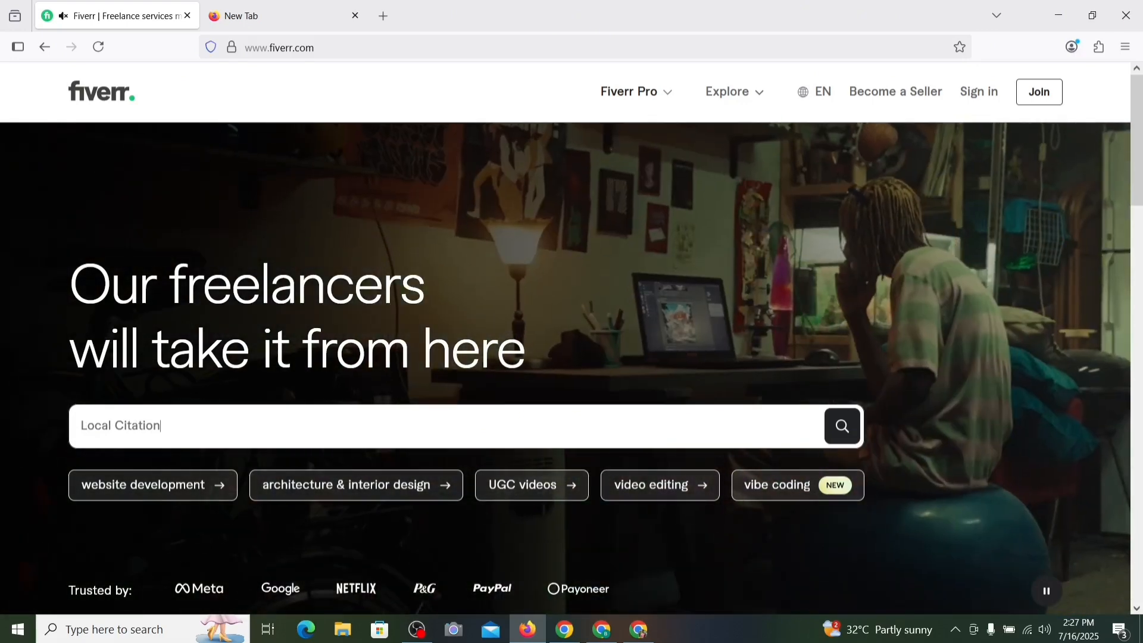
pyautogui.press('Return')
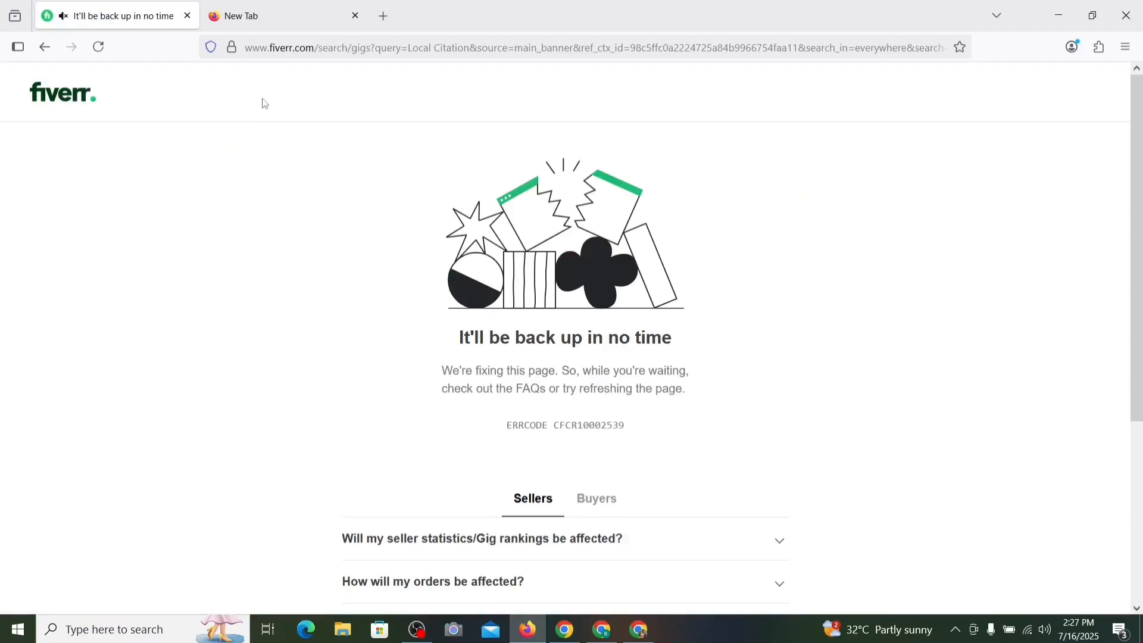
# Step: Reload the failed Local Citation results and browse the citation gigs priced from $5 upward
pyautogui.click(319, 47)
pyautogui.press('Return')
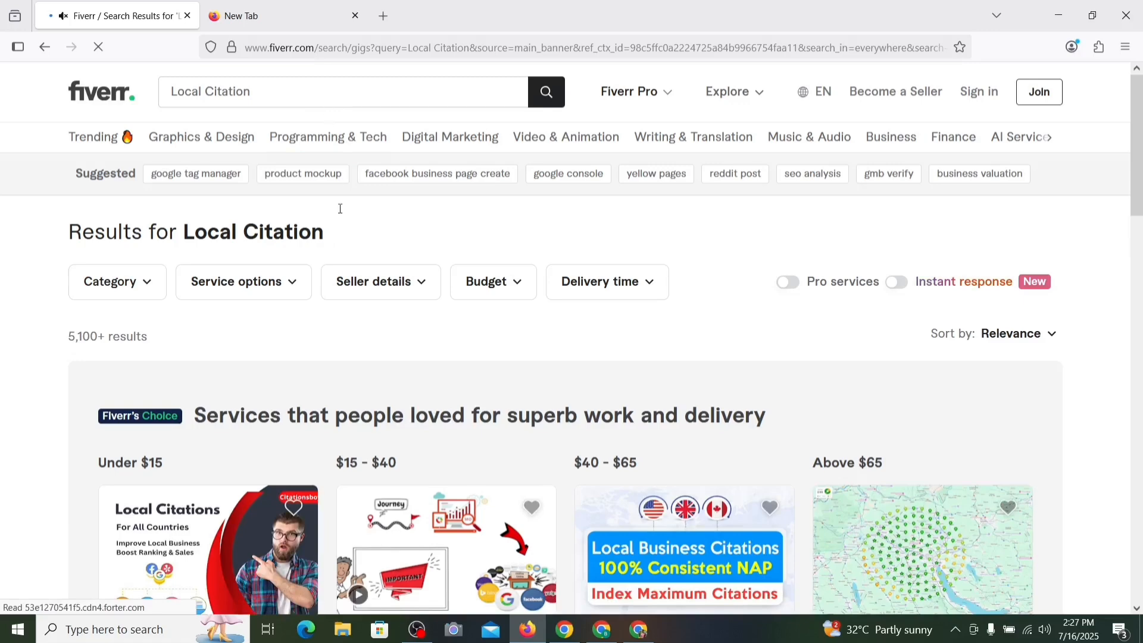
pyautogui.scroll(-1, 346, 226)
pyautogui.scroll(-4, 346, 226)
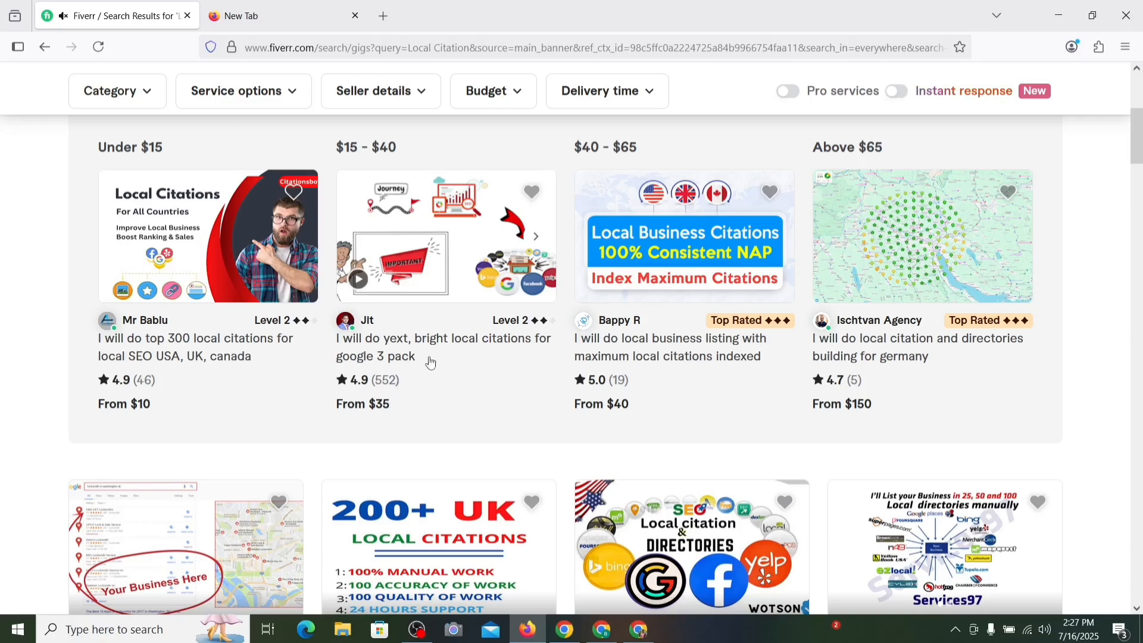
pyautogui.scroll(2, 428, 363)
pyautogui.scroll(-3, 624, 318)
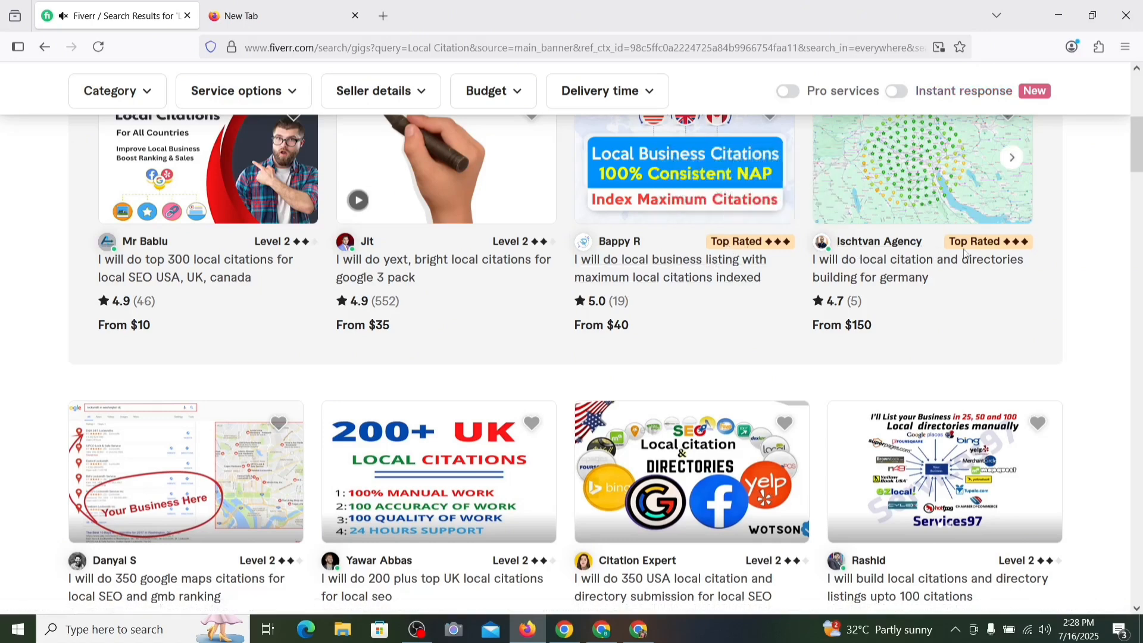
pyautogui.scroll(-4, 865, 288)
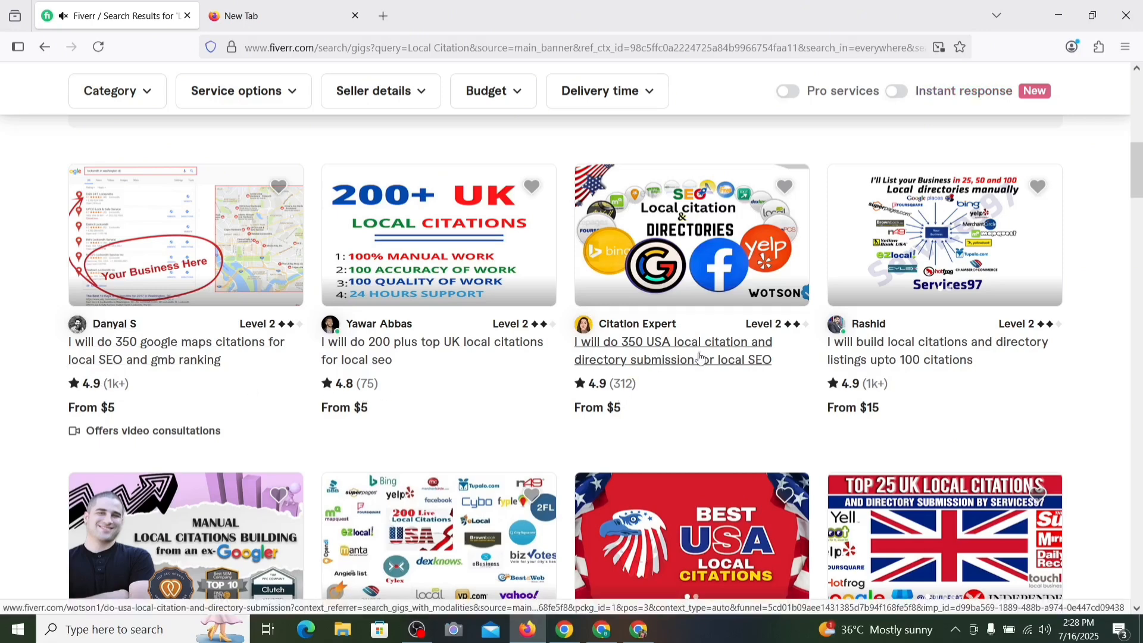
pyautogui.scroll(-5, 693, 370)
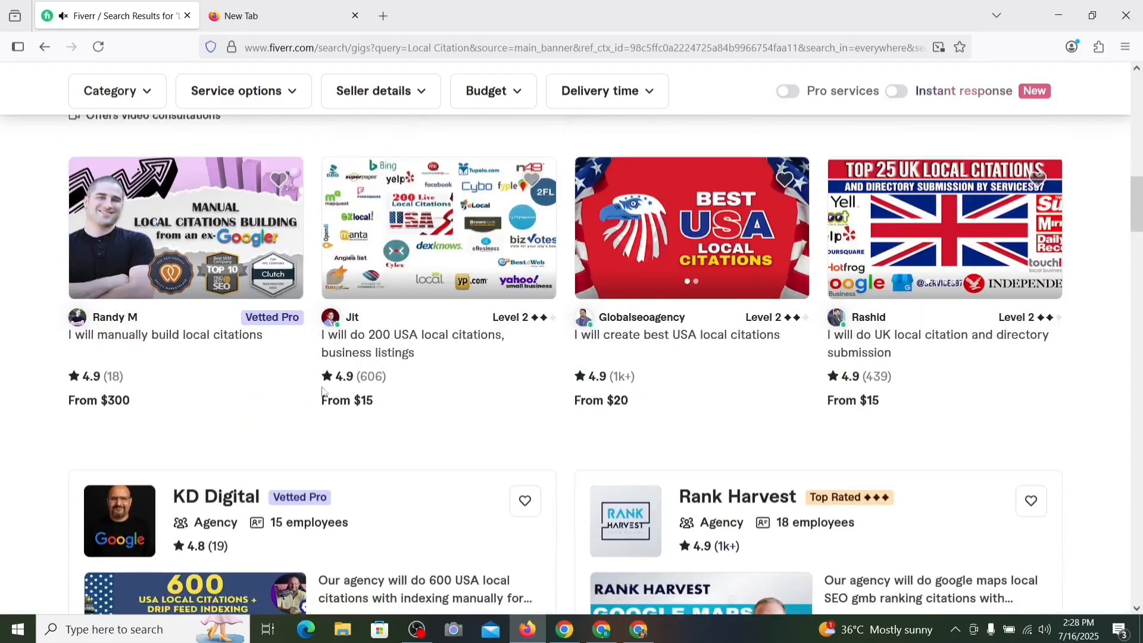
pyautogui.scroll(-3, 766, 346)
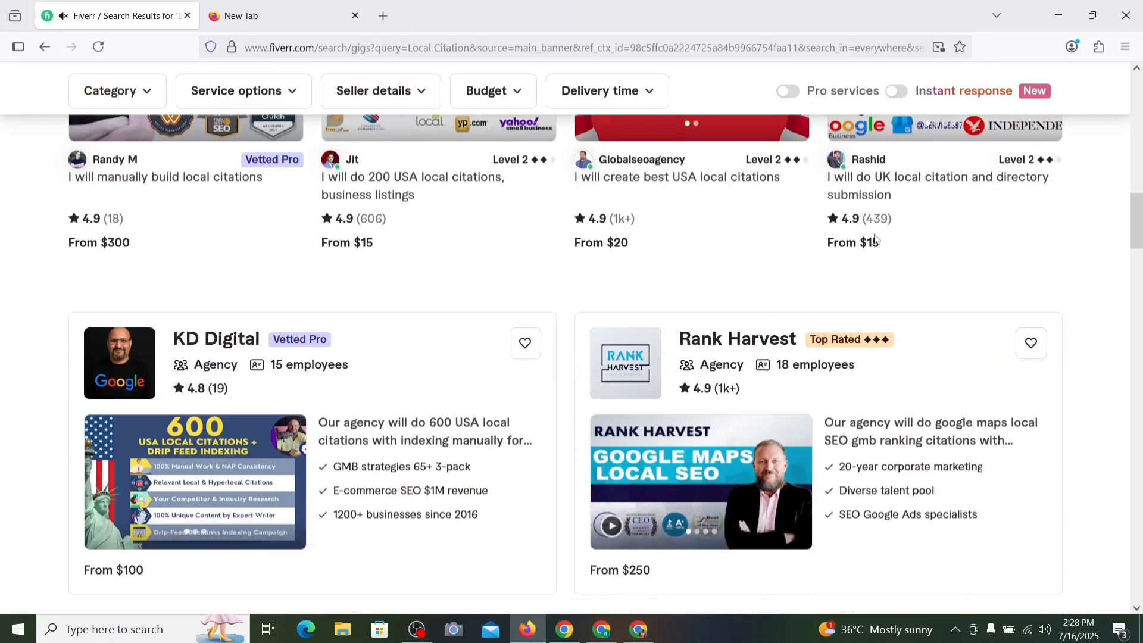
pyautogui.scroll(-5, 370, 284)
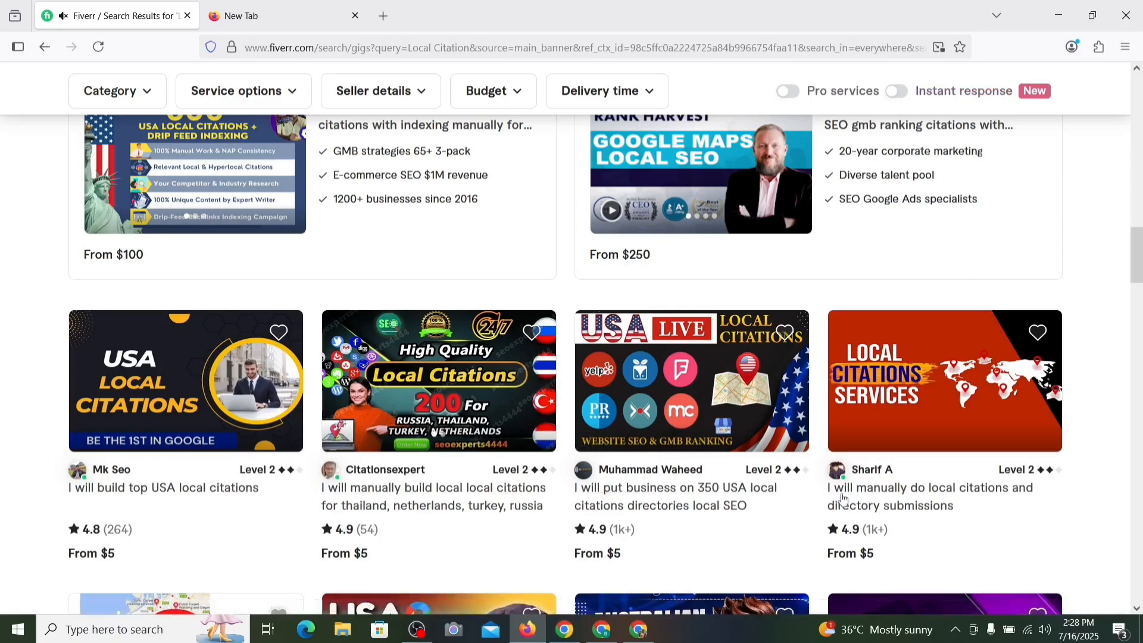
pyautogui.scroll(10, 686, 485)
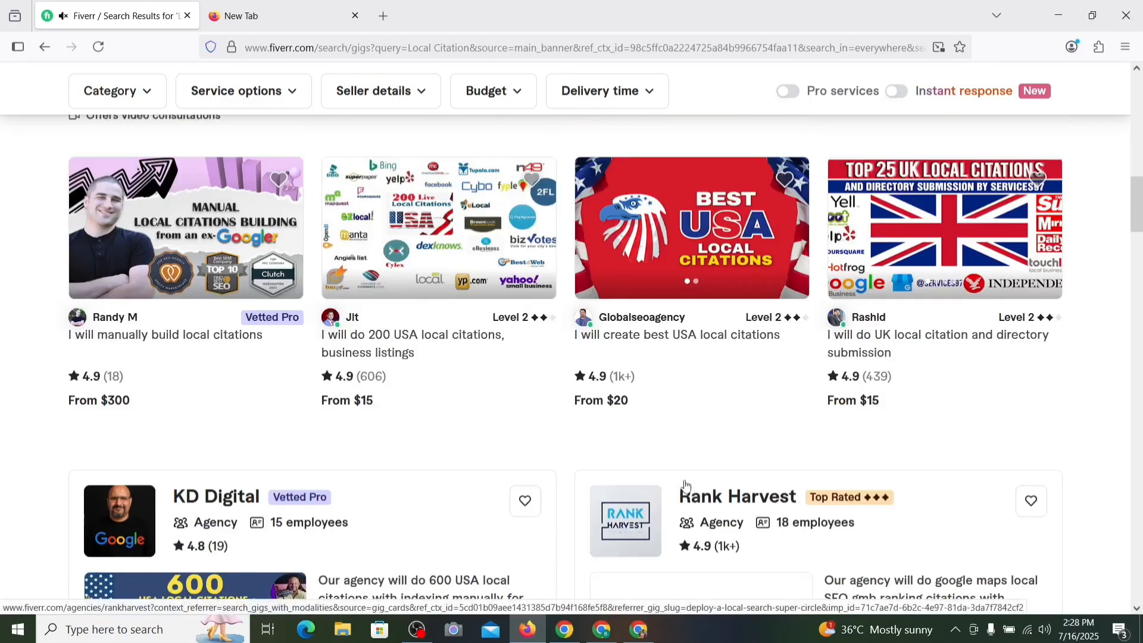
pyautogui.scroll(3, 685, 485)
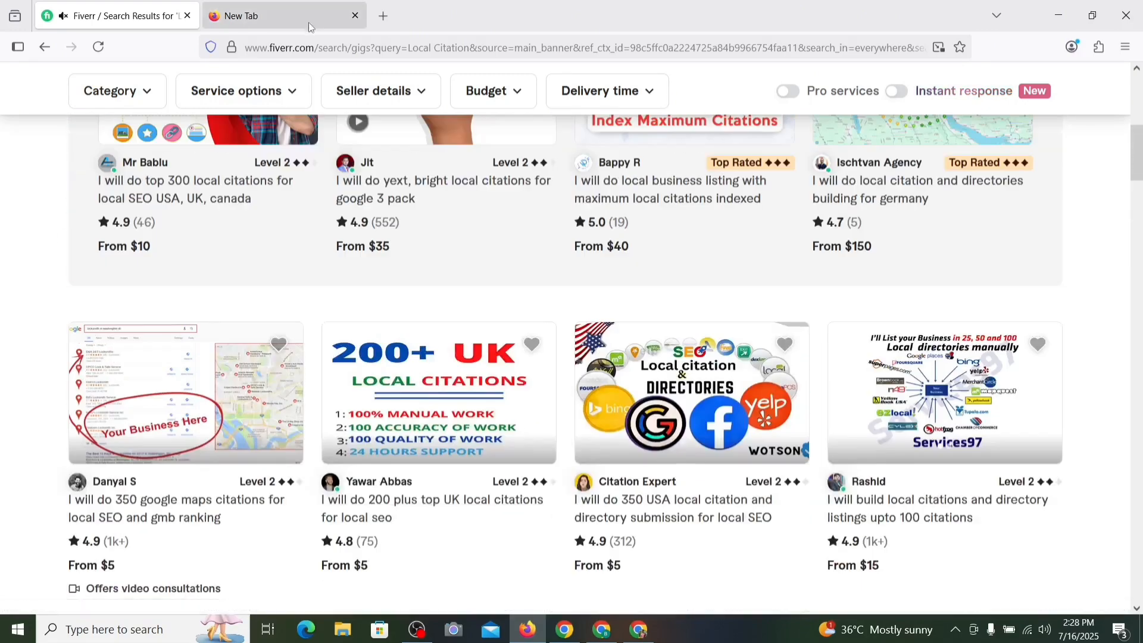
# Step: Return to the localcoastplumbing.com homepage, then bring up the Untitled business details document
pyautogui.click(601, 629)
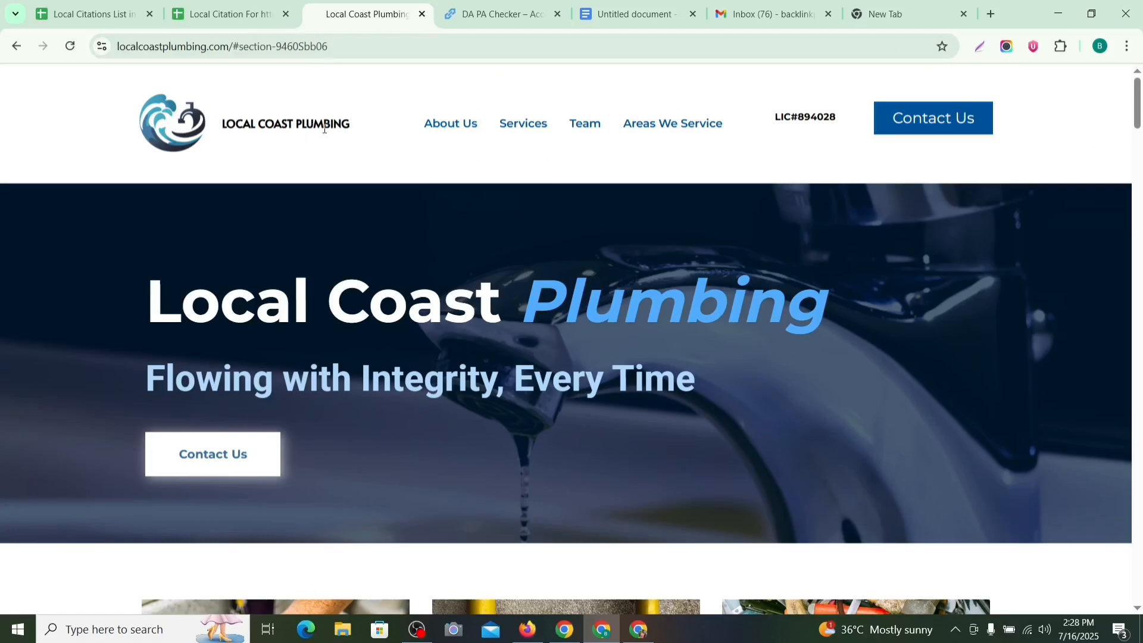
pyautogui.click(621, 24)
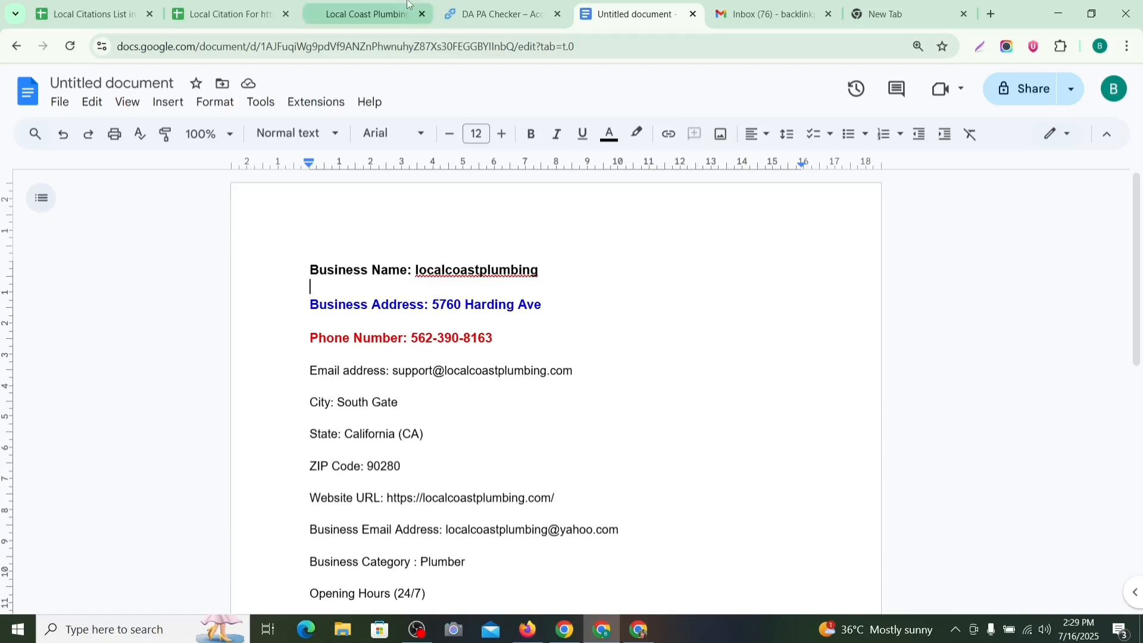
# Step: Review the Local Coast Plumbing details document down past the Business Category line
pyautogui.click(366, 14)
pyautogui.click(633, 14)
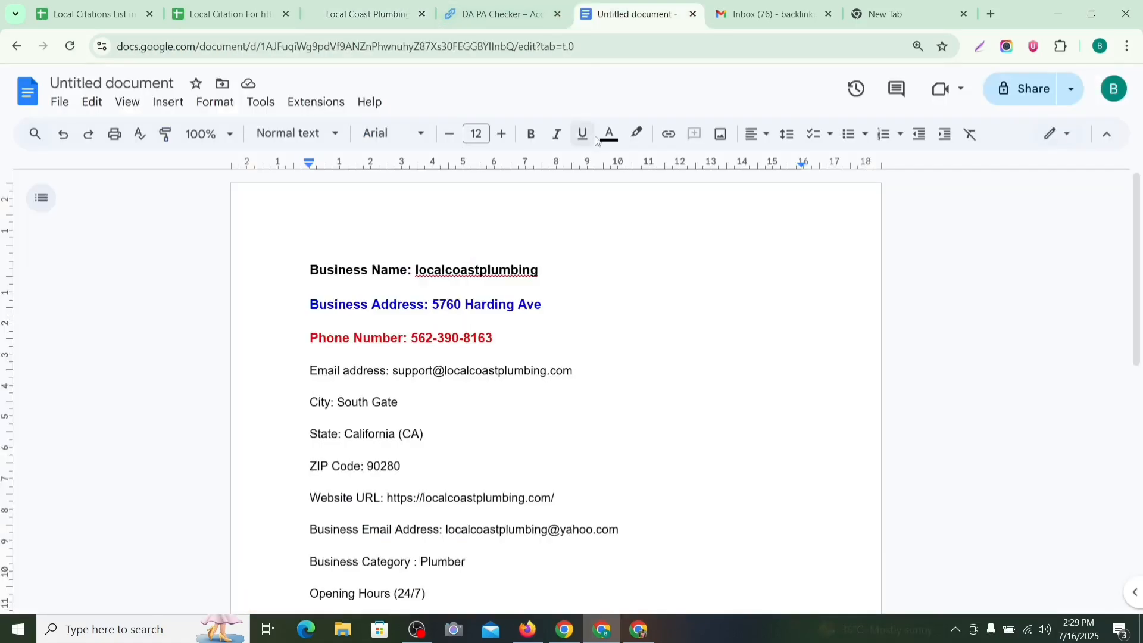
pyautogui.scroll(-3, 470, 242)
pyautogui.scroll(1, 373, 289)
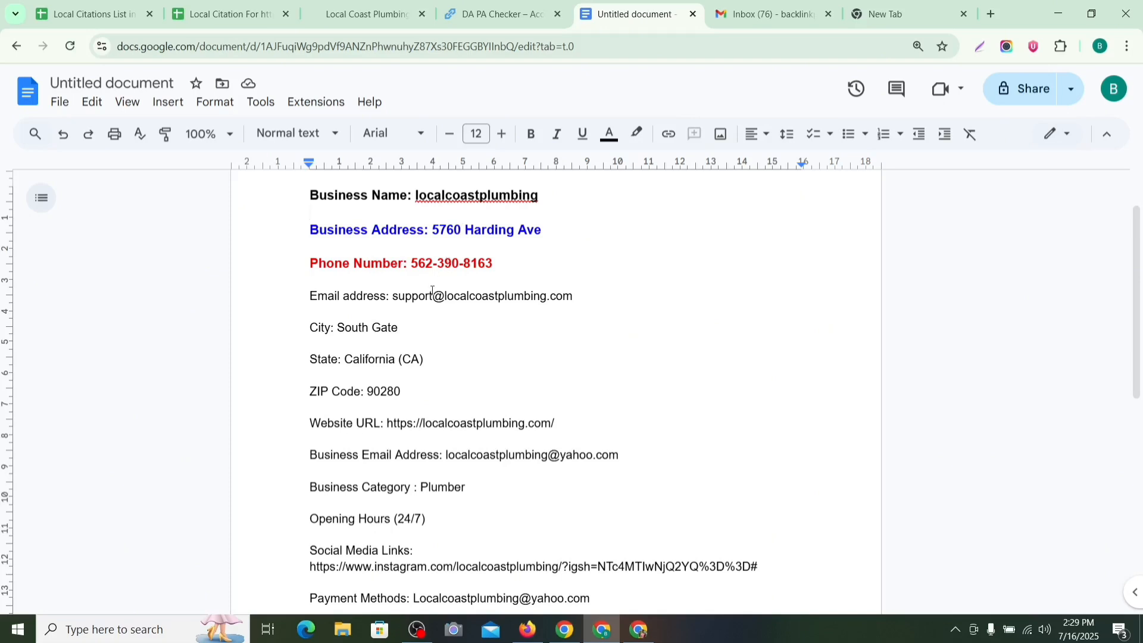
pyautogui.scroll(-2, 441, 302)
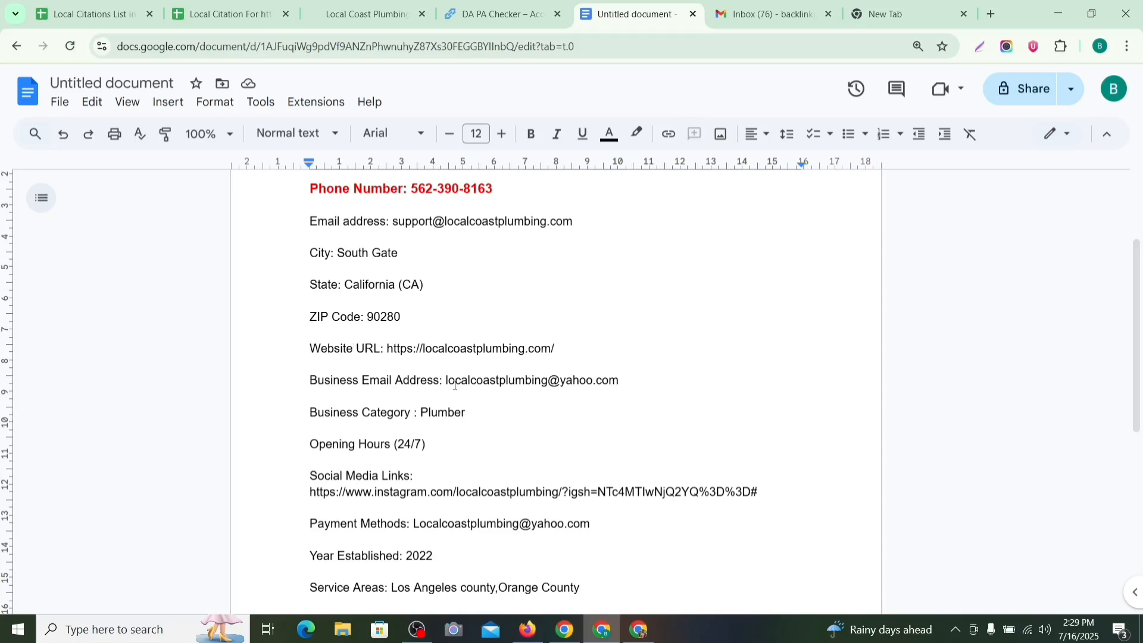
pyautogui.scroll(-2, 370, 358)
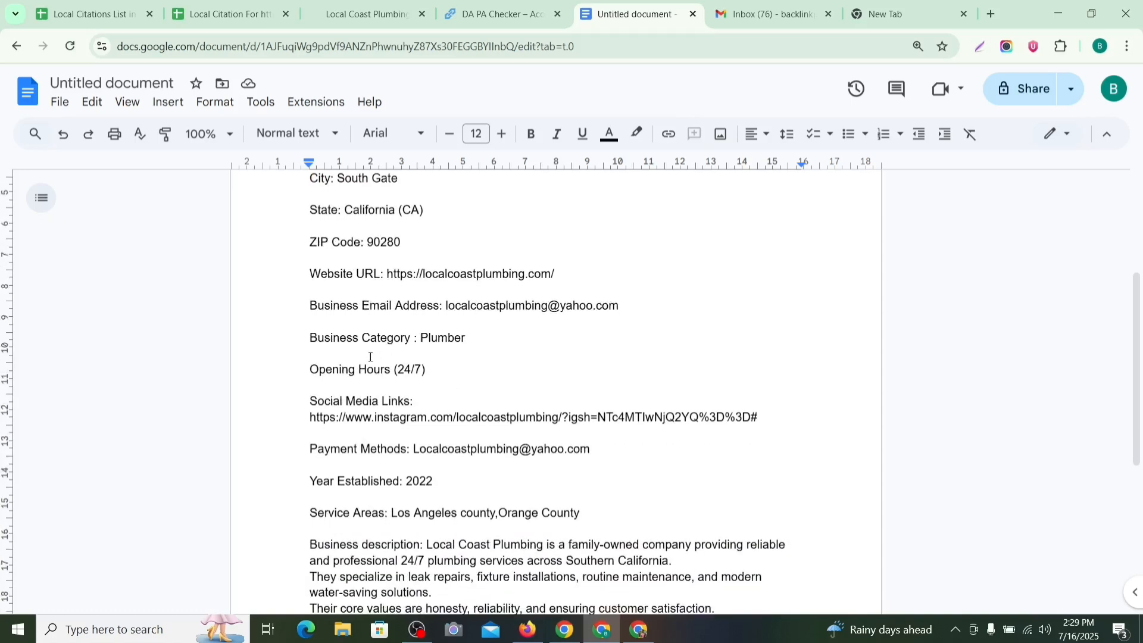
pyautogui.click(492, 332)
pyautogui.scroll(-1, 410, 333)
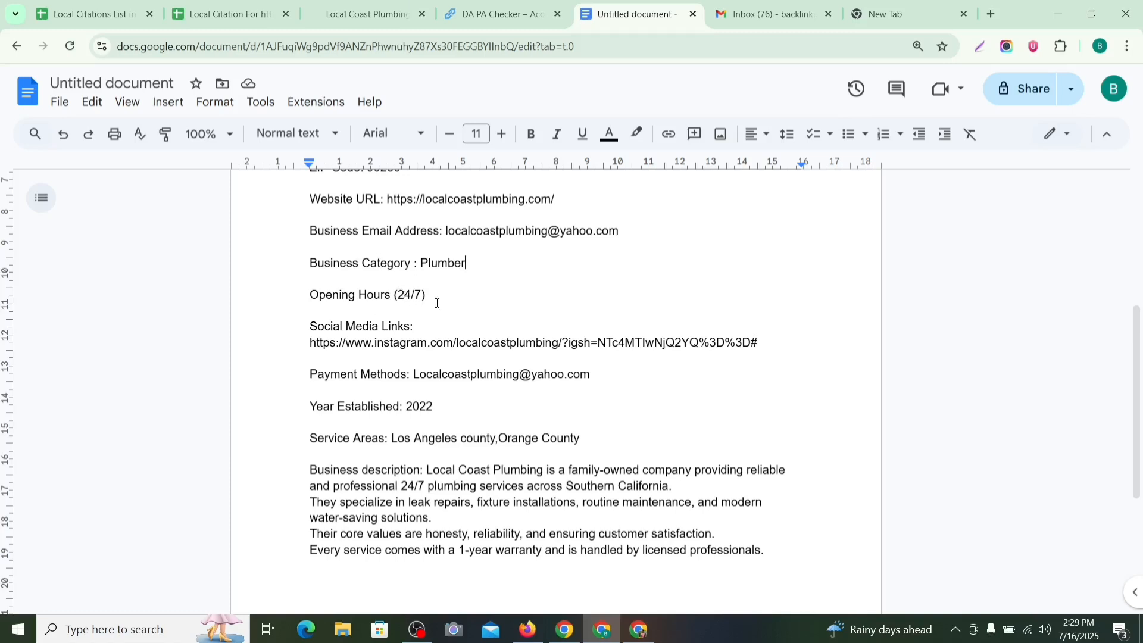
pyautogui.scroll(-1, 452, 289)
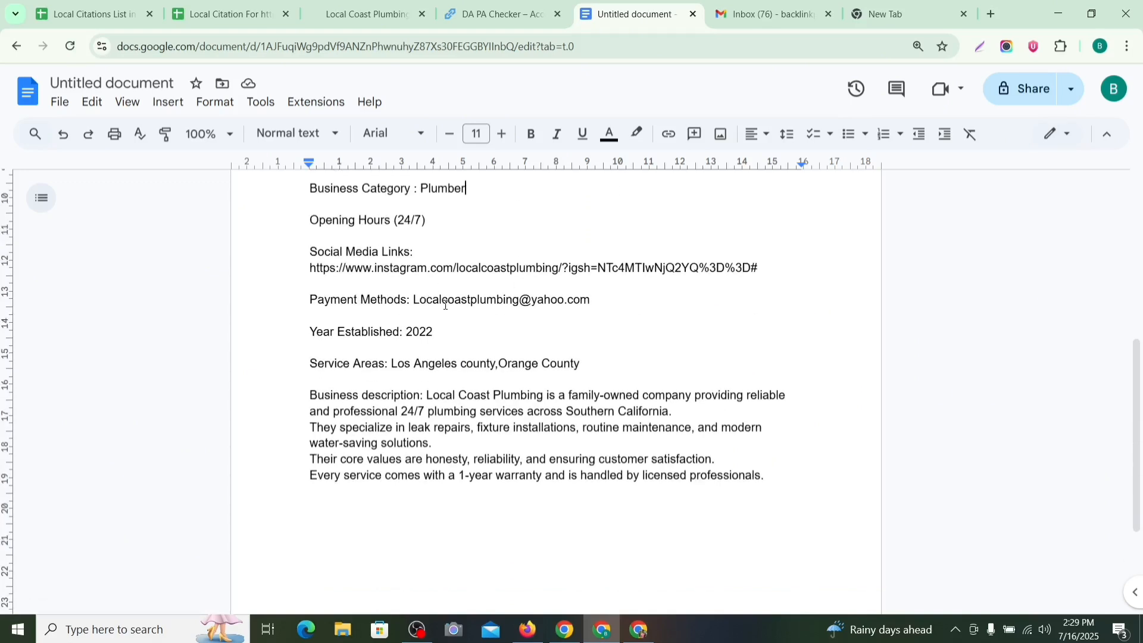
# Step: Replace the email on the Payment Methods line with 'Paypal,check,cash'
pyautogui.moveTo(611, 296); pyautogui.dragTo(413, 299)
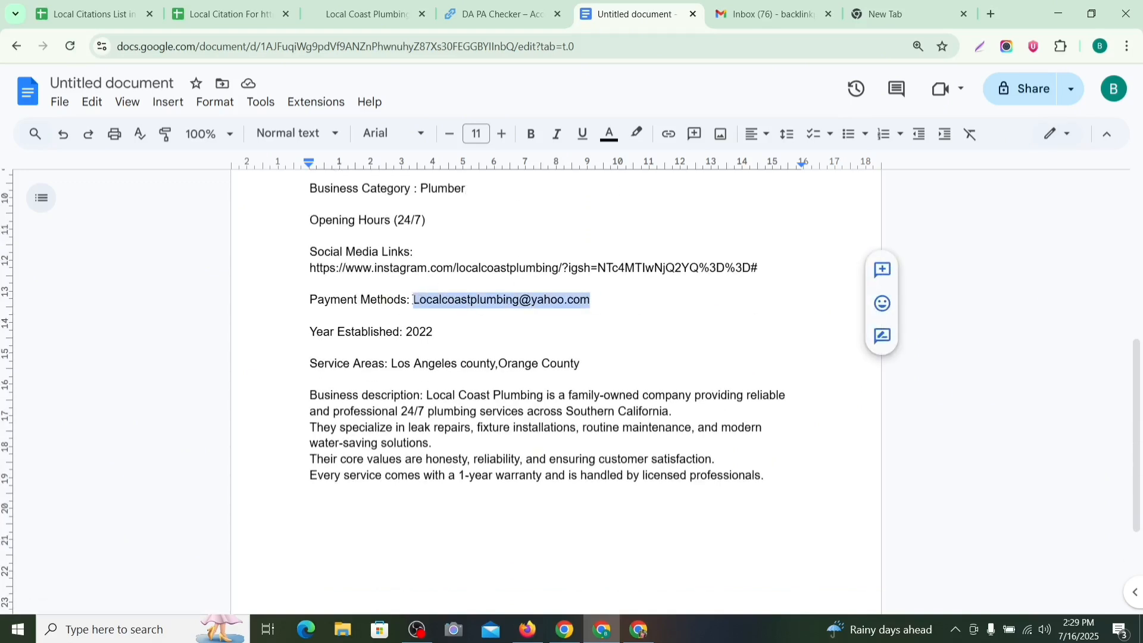
pyautogui.press('BackSpace')
pyautogui.write('Paypal')
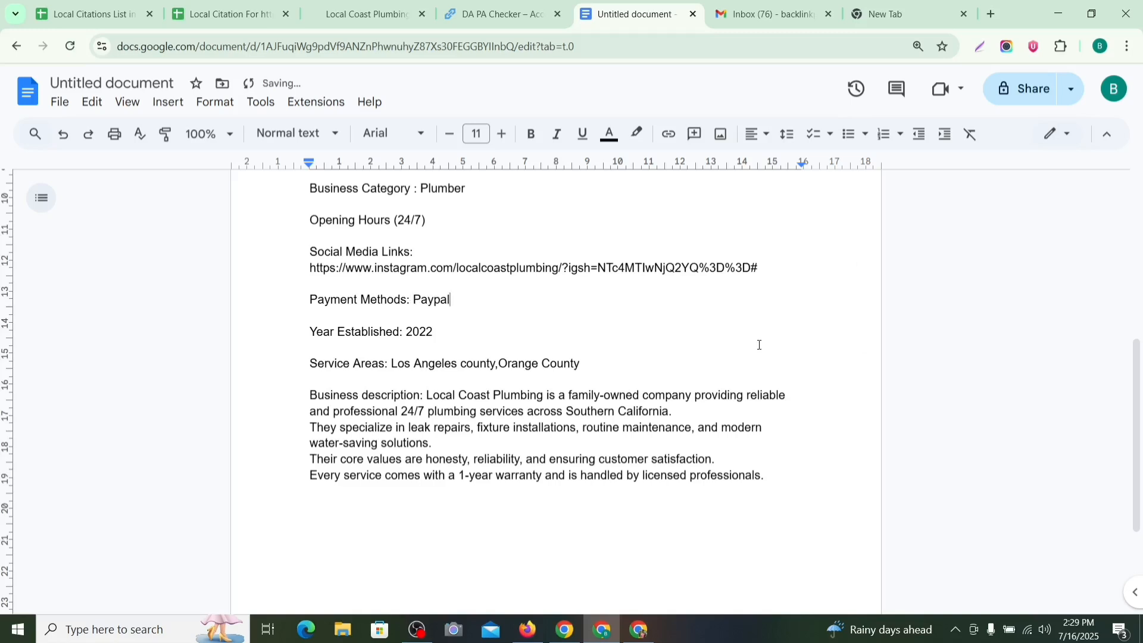
pyautogui.write(',check,cash')
# Step: Check the Year Established 2022 and Service Areas lines of the document
pyautogui.doubleClick(451, 344)
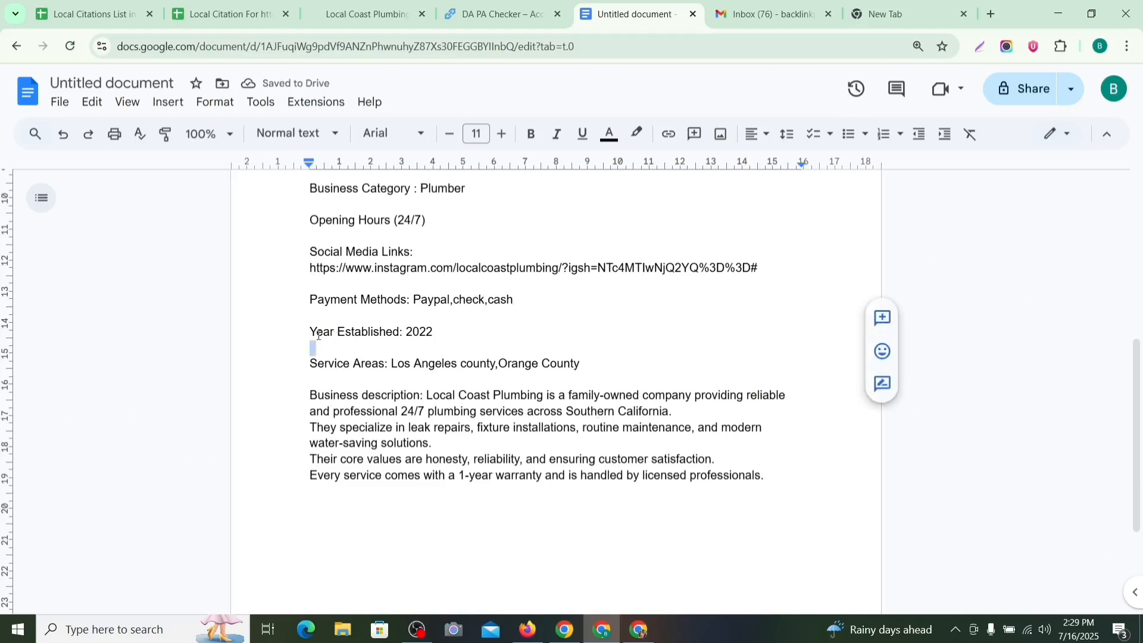
pyautogui.click(456, 337)
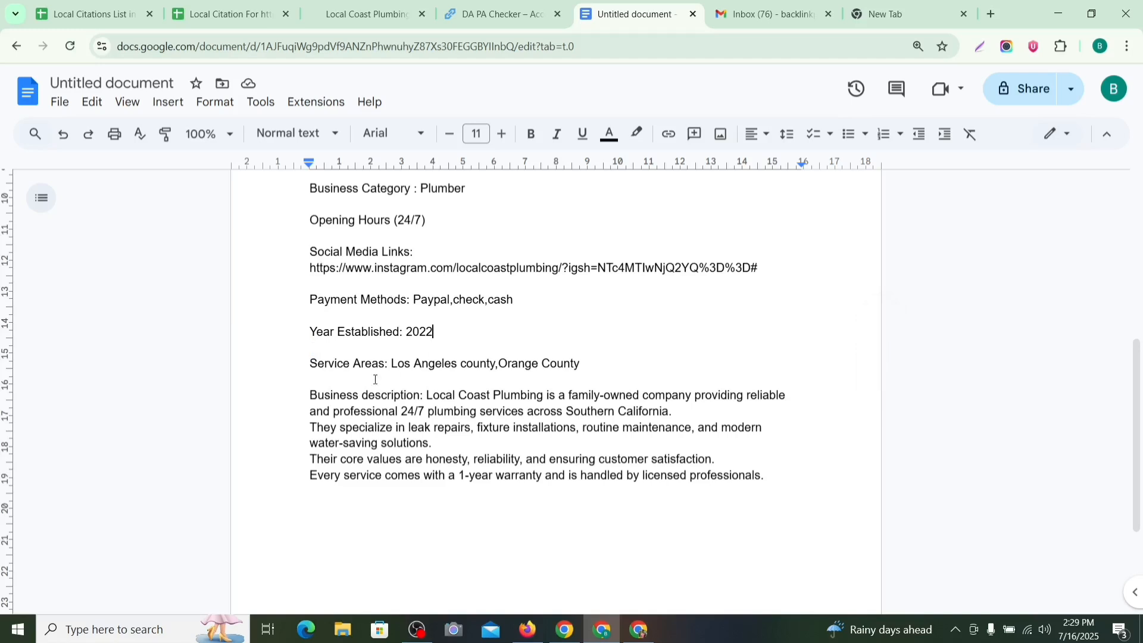
pyautogui.moveTo(292, 366); pyautogui.dragTo(619, 357)
pyautogui.click(619, 354)
pyautogui.scroll(6, 416, 399)
pyautogui.scroll(-5, 396, 388)
pyautogui.scroll(5, 275, 242)
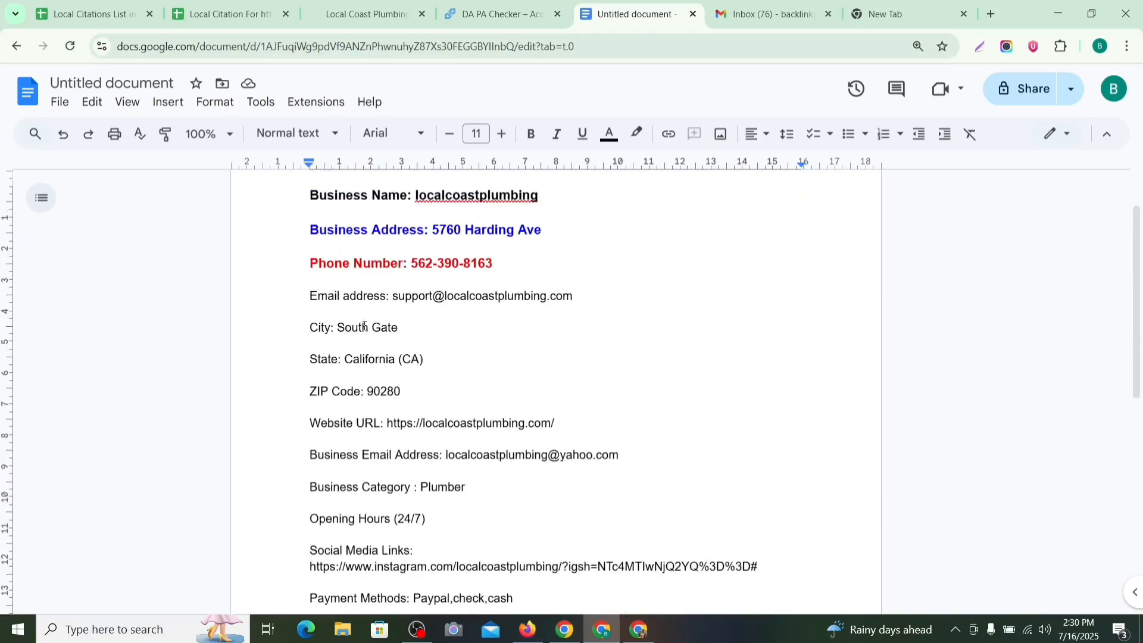
pyautogui.scroll(-6, 454, 446)
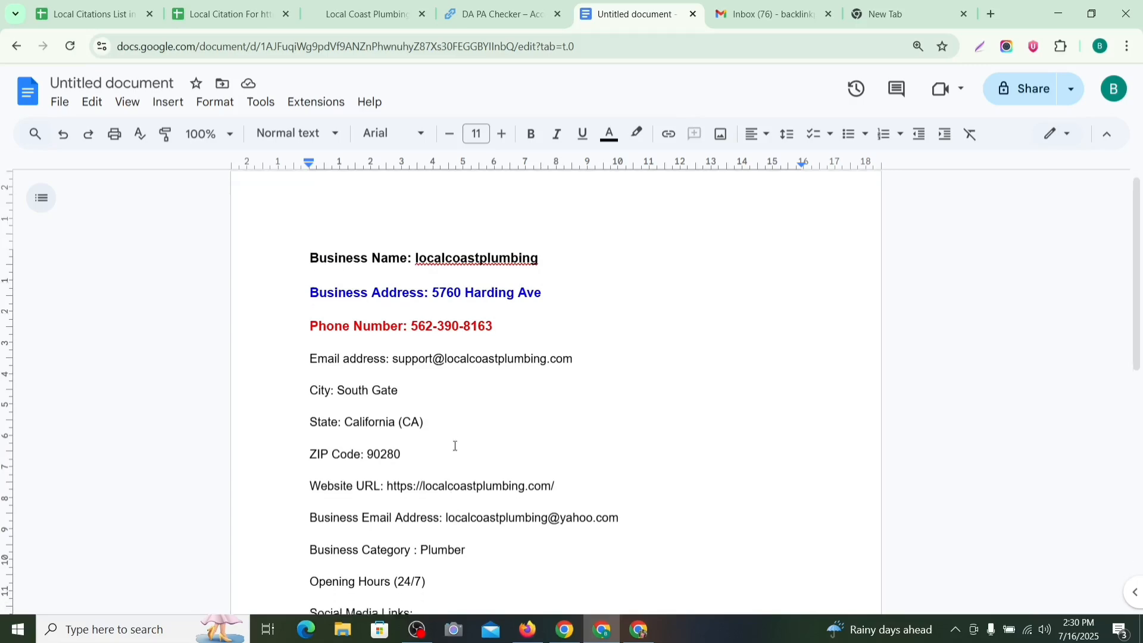
pyautogui.scroll(5, 449, 350)
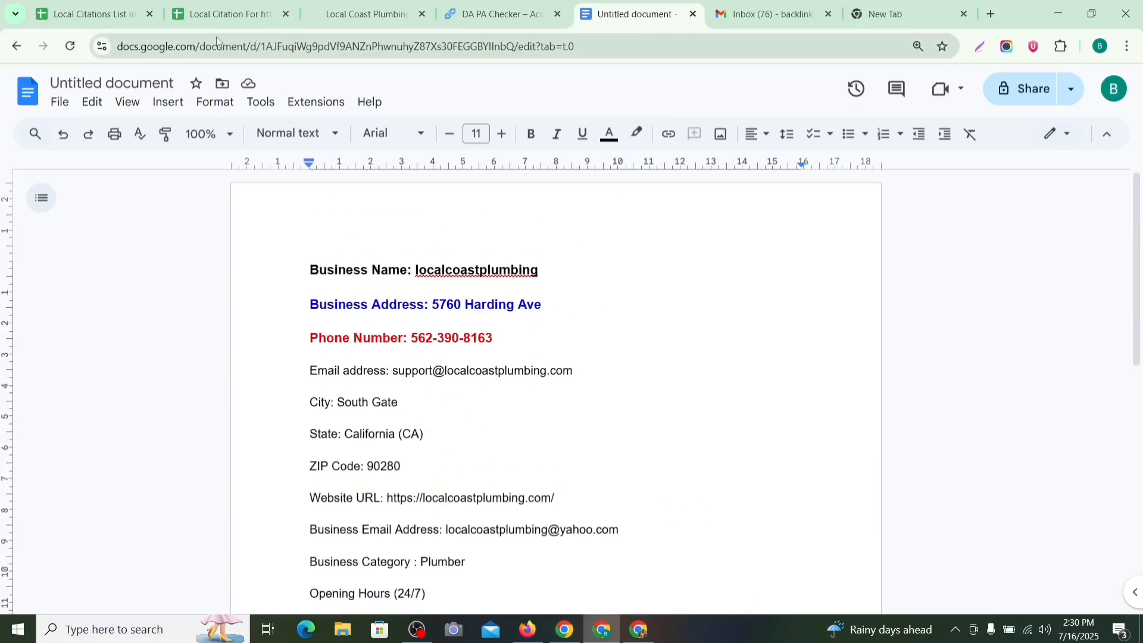
# Step: Open the Local Citations List in USA 2025 sheet and browse entries around row 90
pyautogui.click(75, 15)
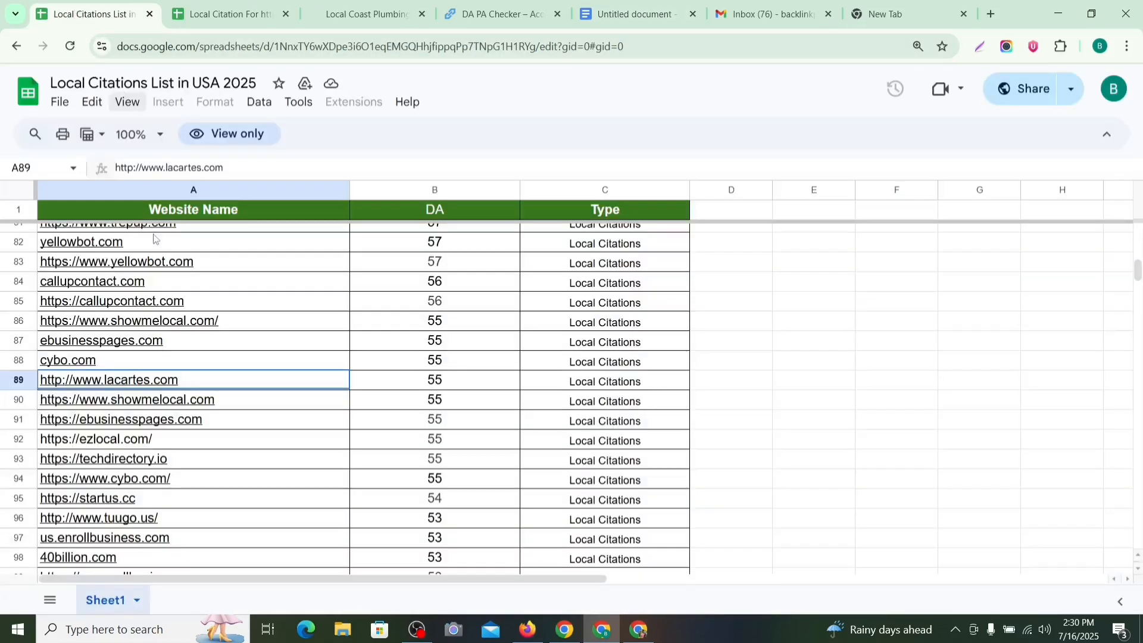
pyautogui.moveTo(201, 380)
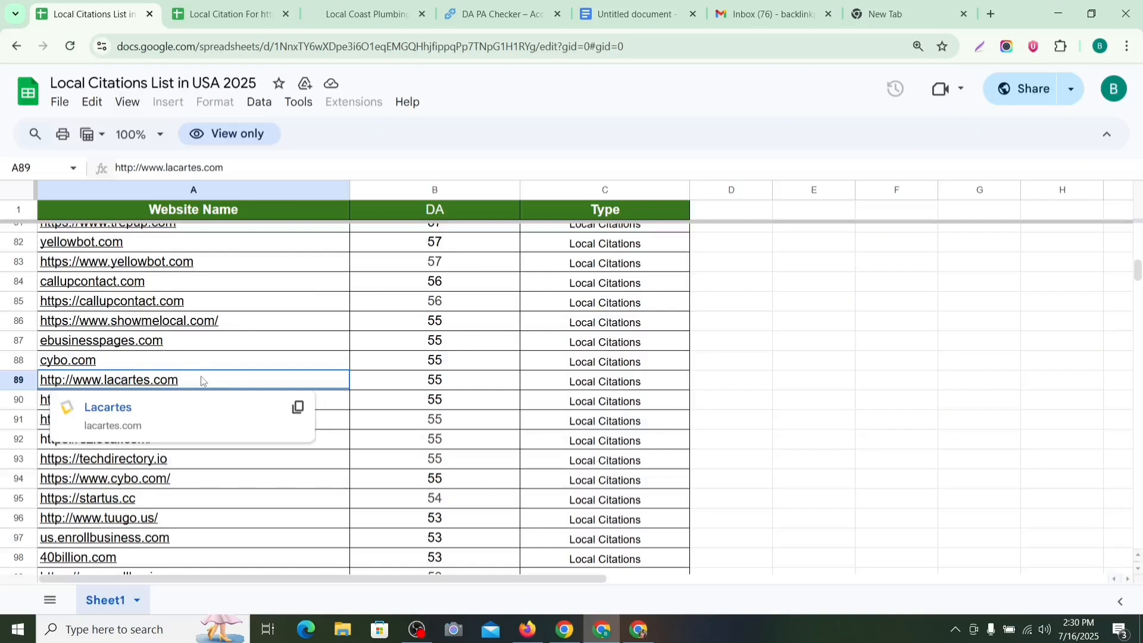
pyautogui.click(320, 406)
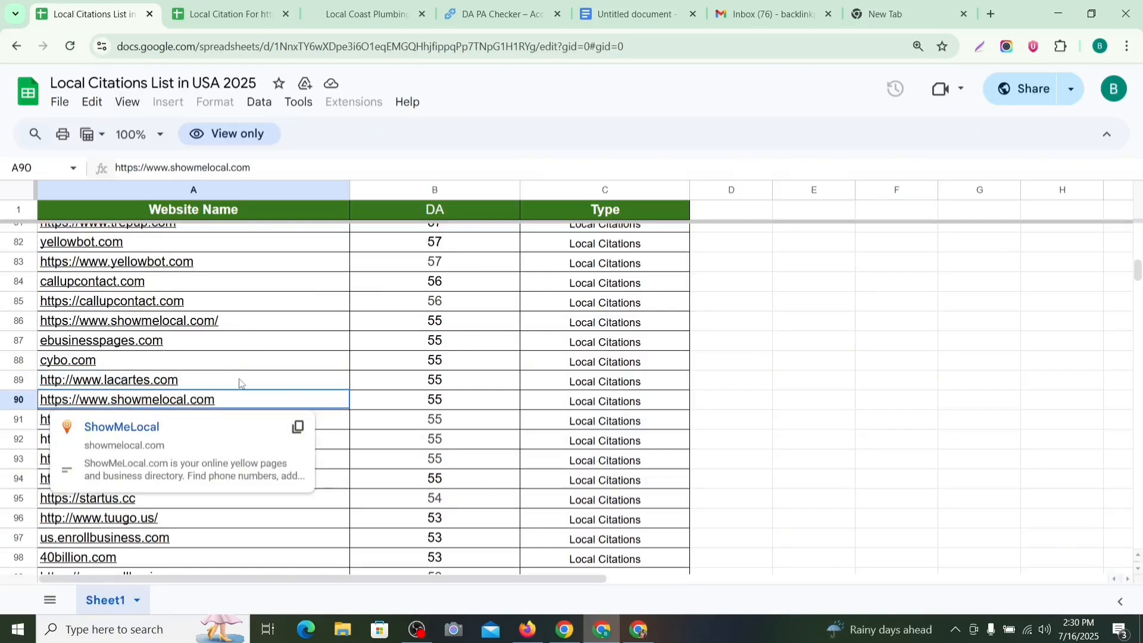
pyautogui.scroll(-2, 365, 370)
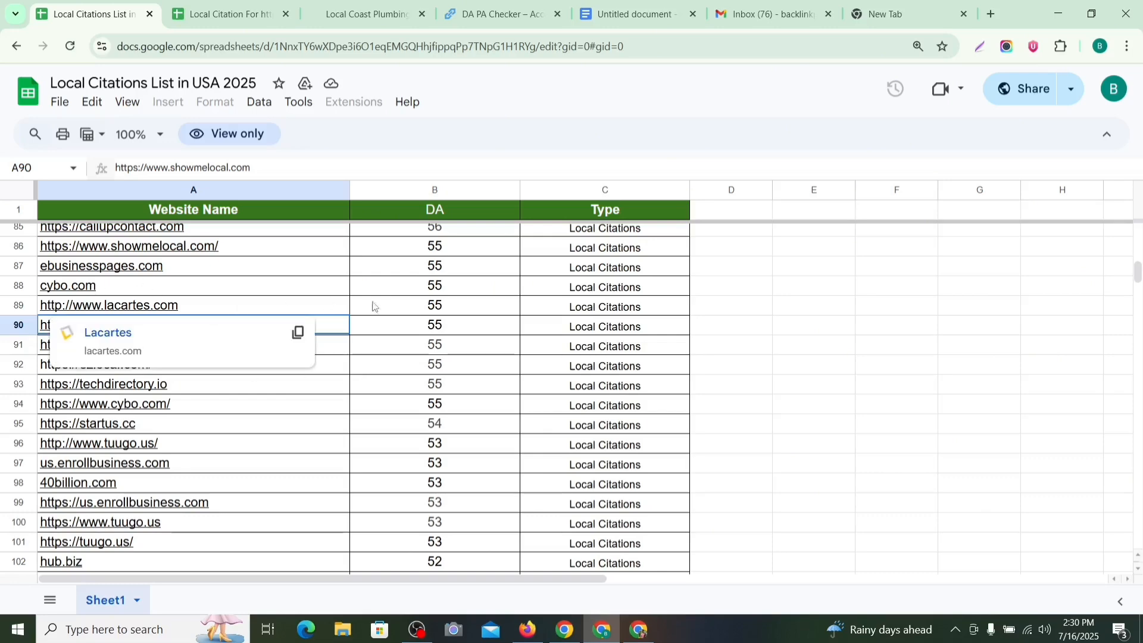
pyautogui.scroll(1, 292, 352)
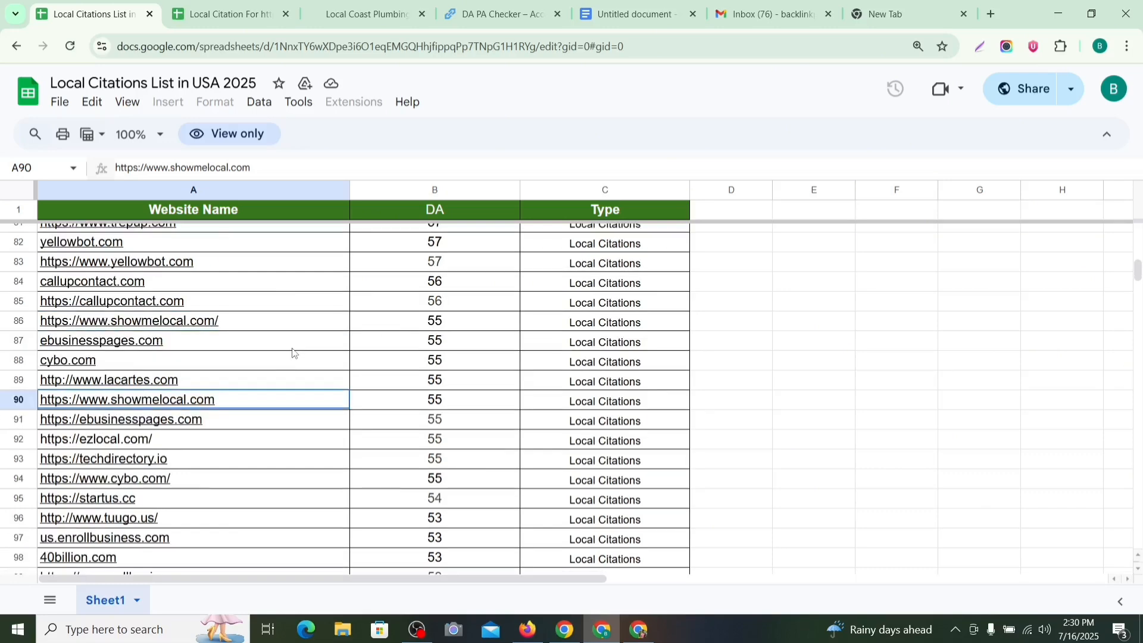
pyautogui.scroll(2, 292, 352)
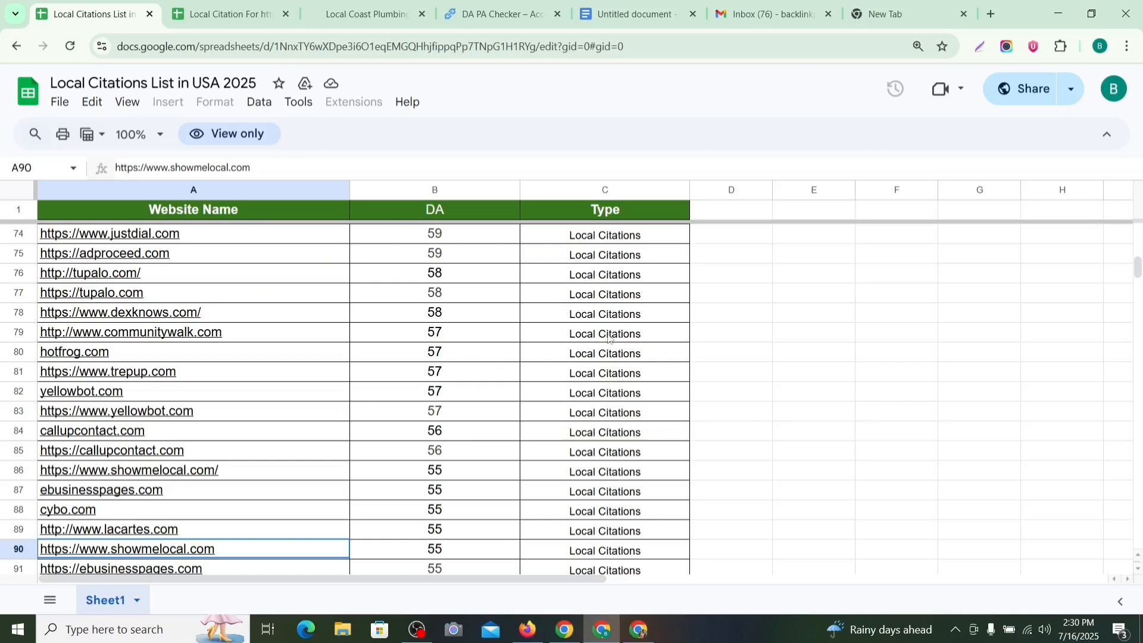
pyautogui.click(805, 351)
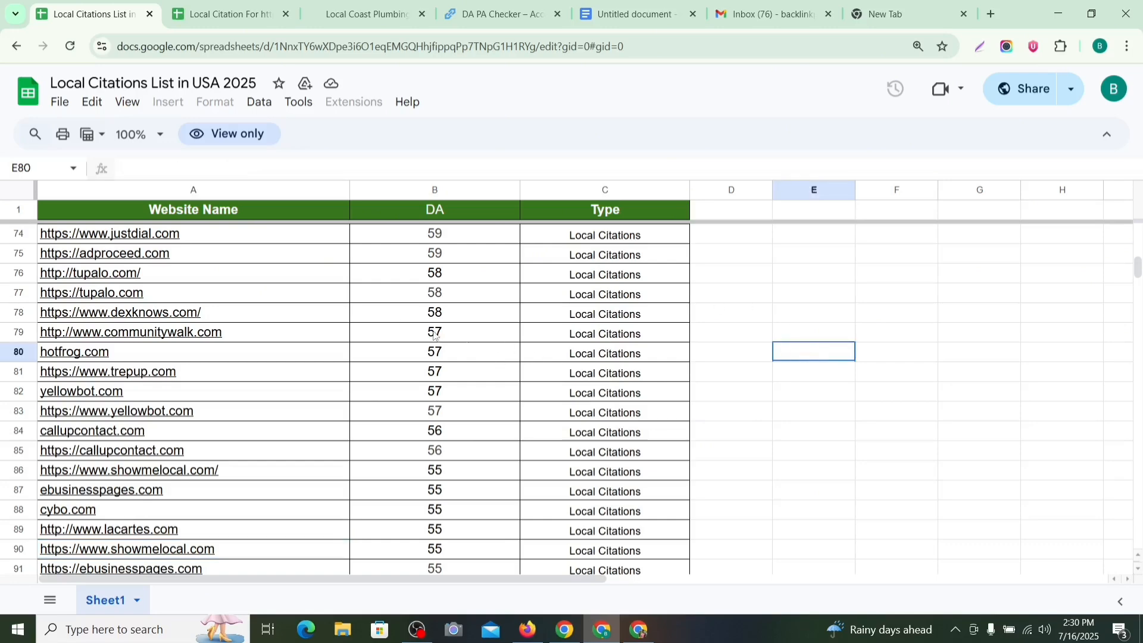
# Step: Compare the localcoastplumbing.com tracking sheet's logged listings against the citation list
pyautogui.click(258, 9)
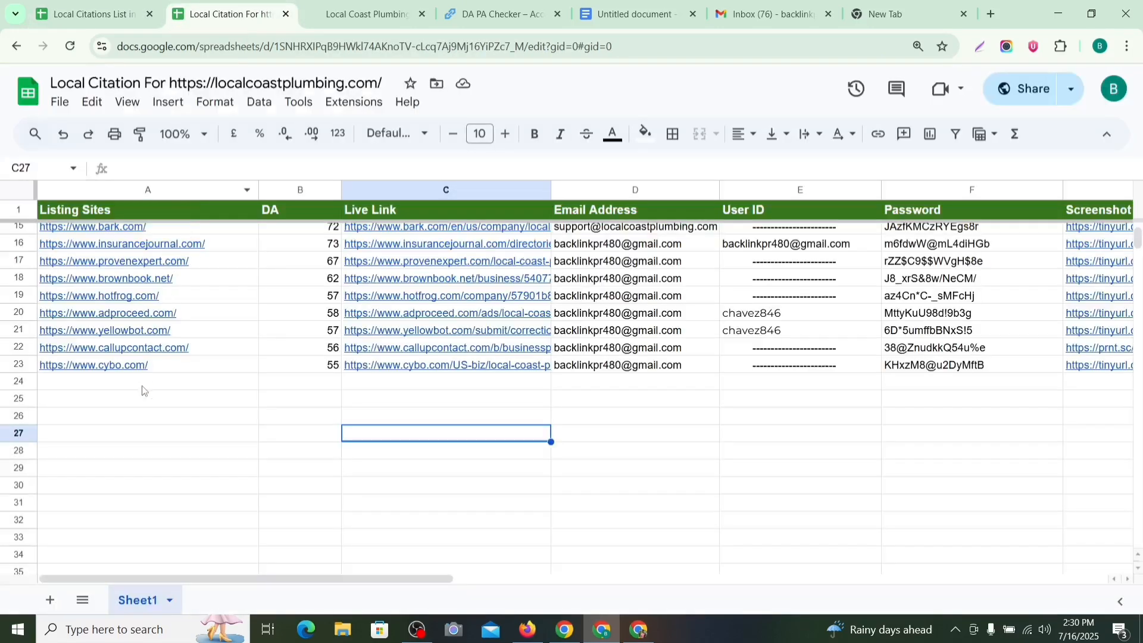
pyautogui.click(142, 384)
pyautogui.click(96, 12)
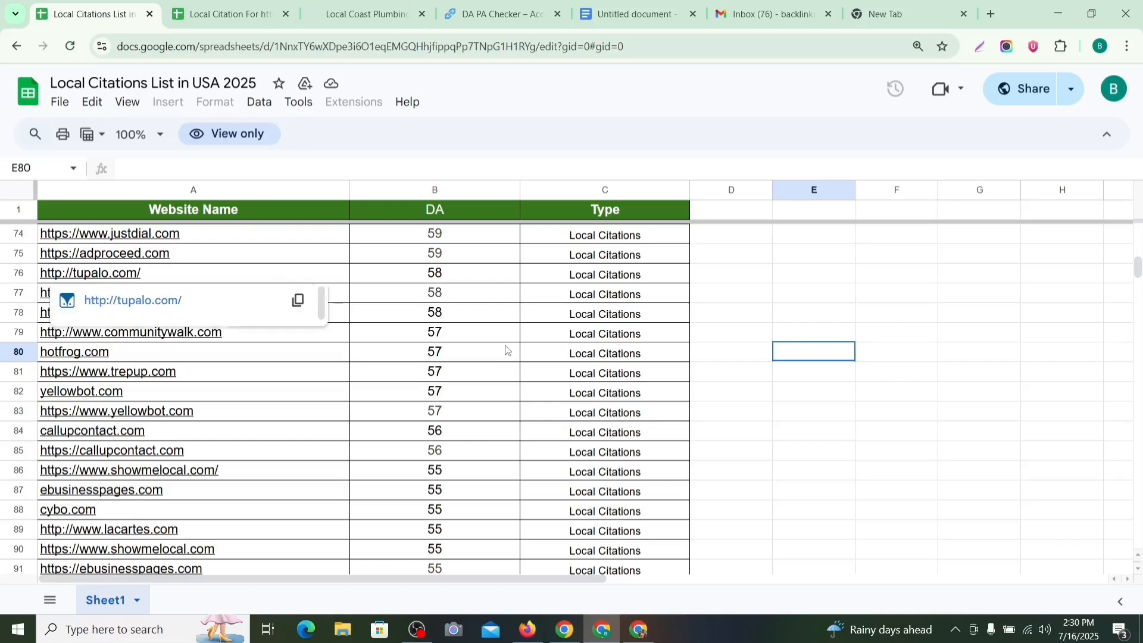
pyautogui.scroll(-2, 506, 350)
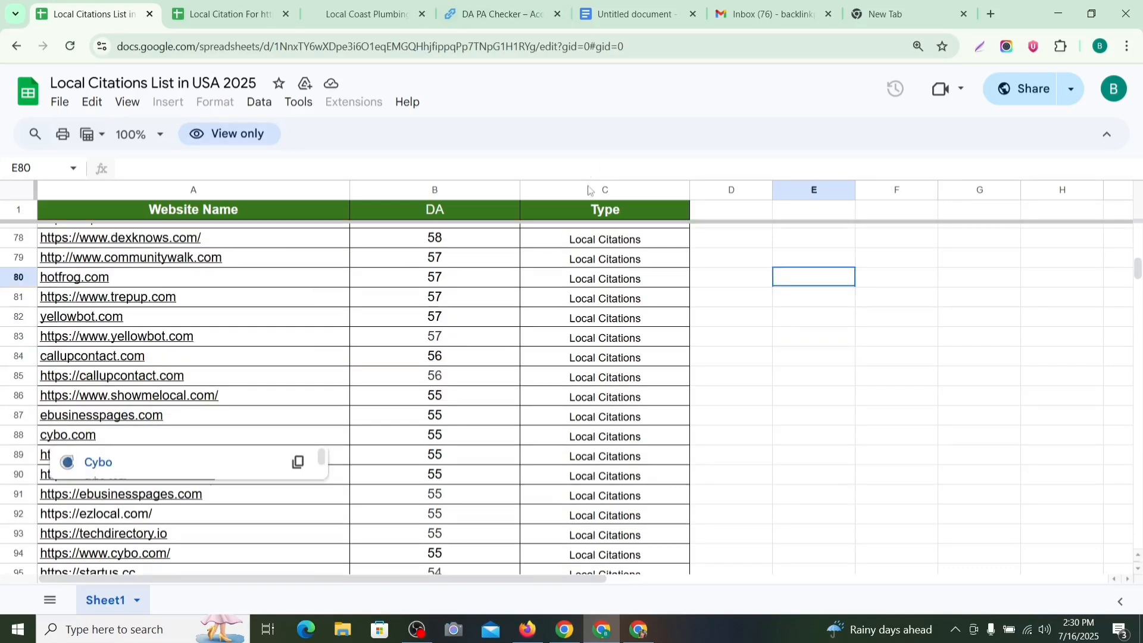
pyautogui.press('Down')
pyautogui.press('Down')
pyautogui.press('Down')
pyautogui.press('Down')
pyautogui.press('Down')
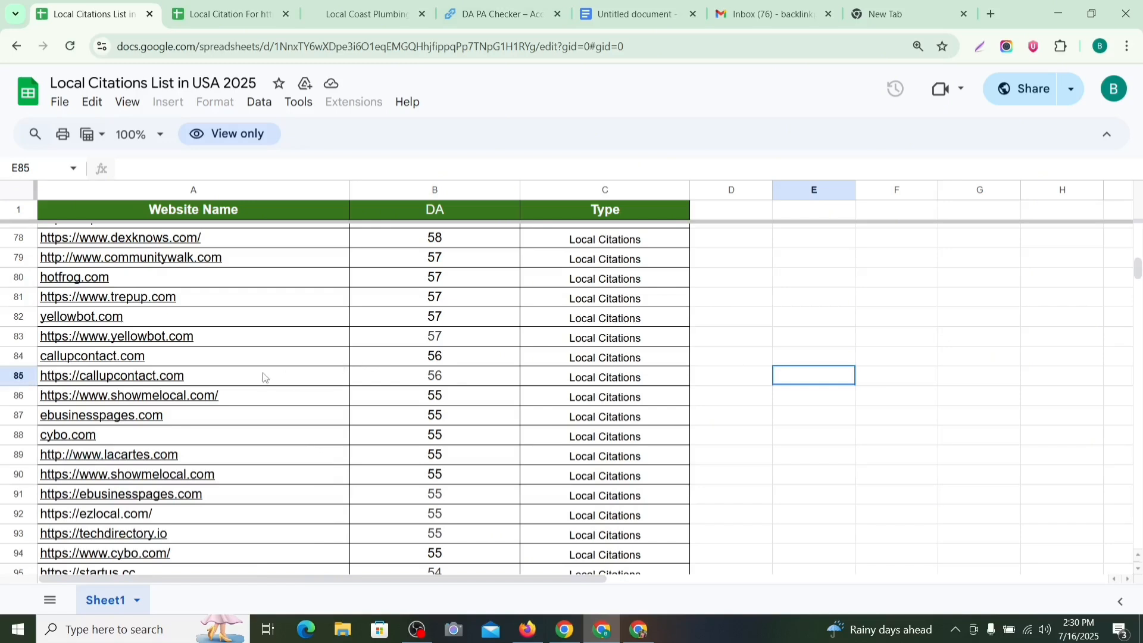
pyautogui.scroll(-2, 286, 333)
pyautogui.press('Left')
pyautogui.press('Left')
pyautogui.press('Up')
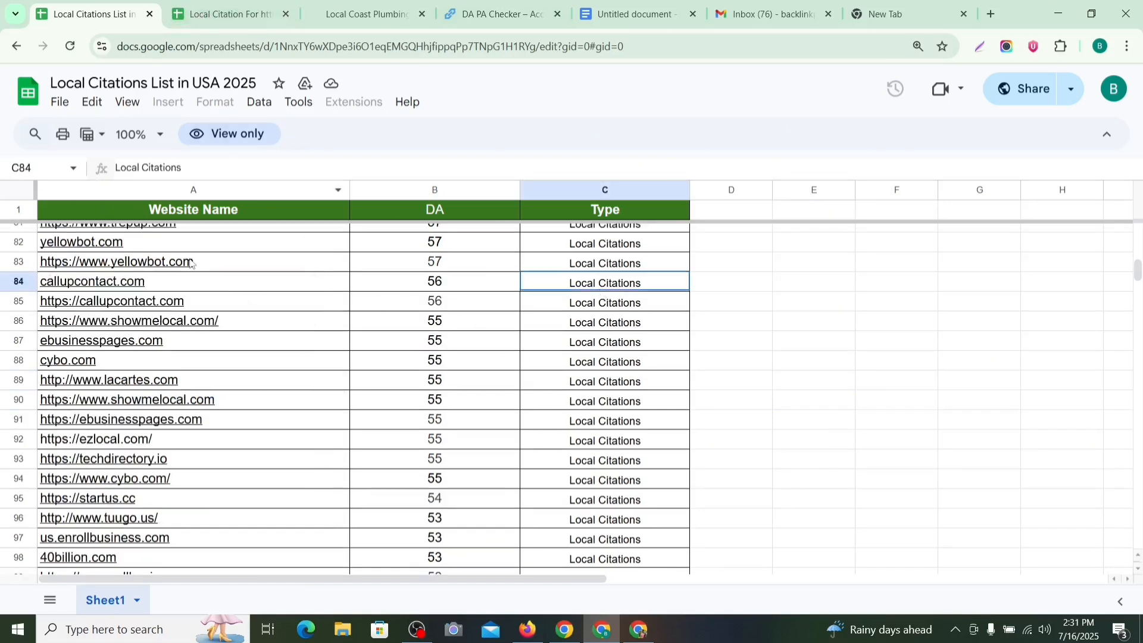
pyautogui.click(215, 17)
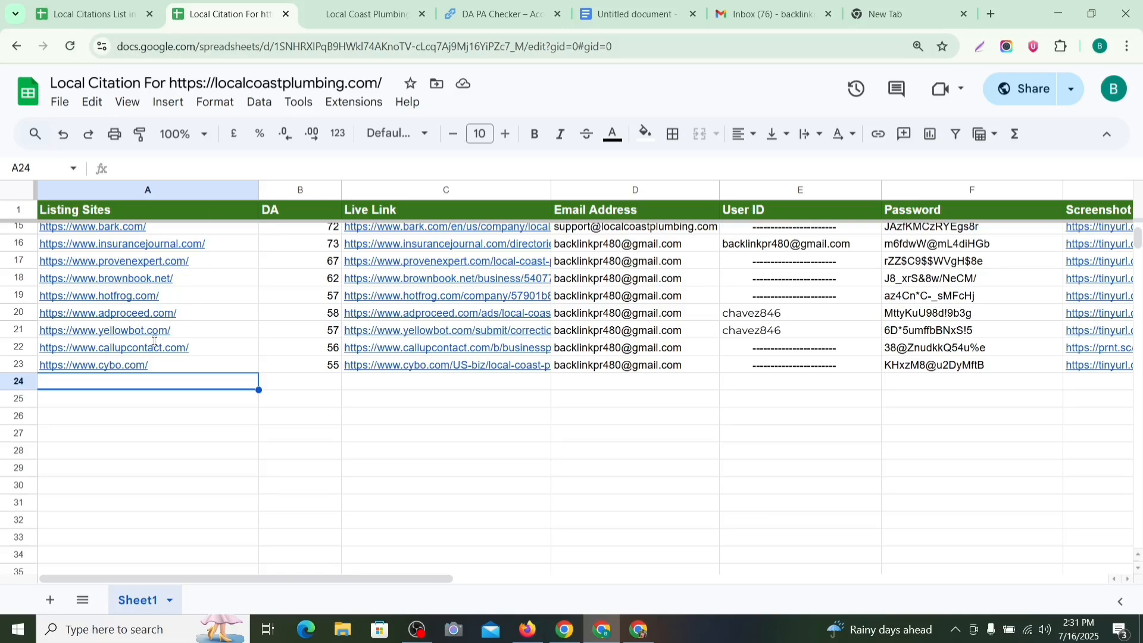
pyautogui.hotkey('ctrl', 'shift', 'Tab')
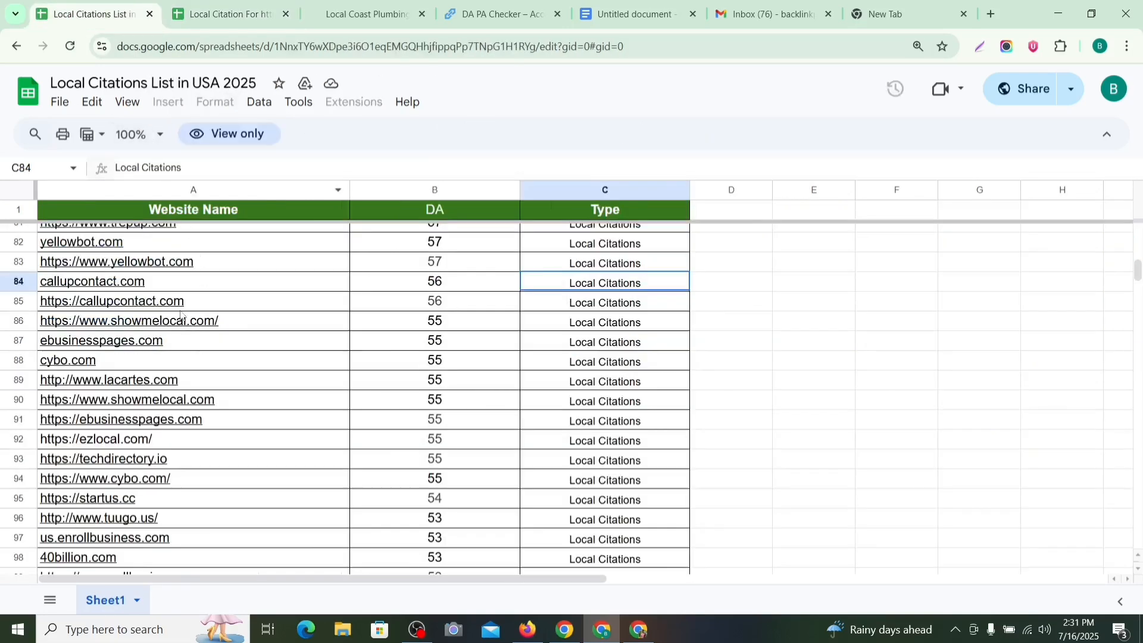
# Step: Look over the Whitepages and local.com entries in rows 54-55, dismissing their link previews
pyautogui.scroll(12, 181, 315)
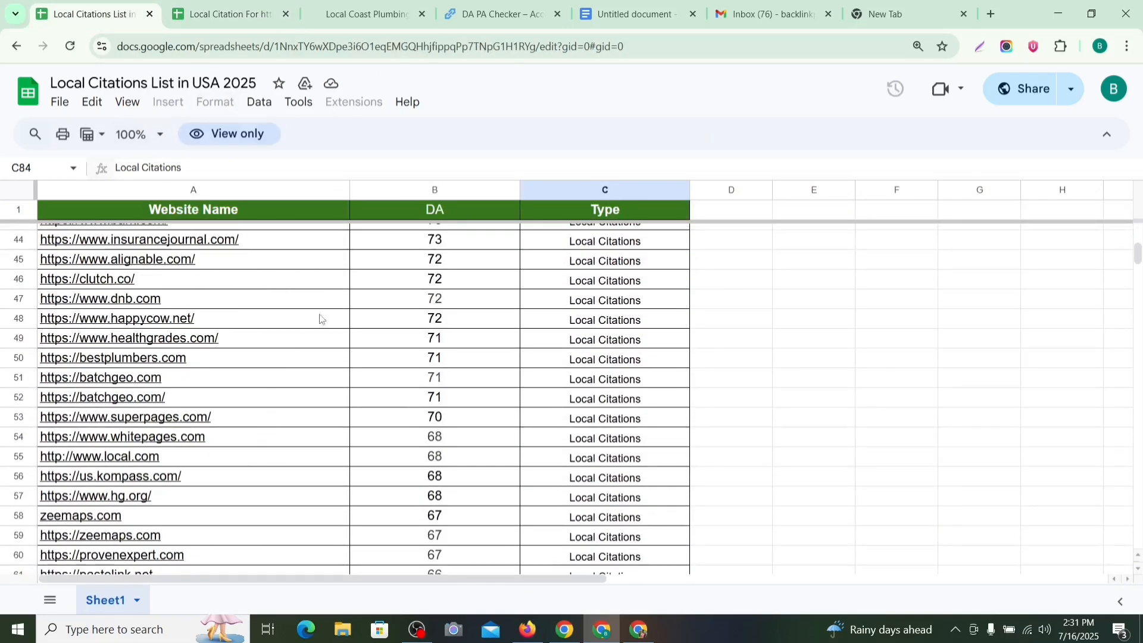
pyautogui.scroll(-2, 329, 439)
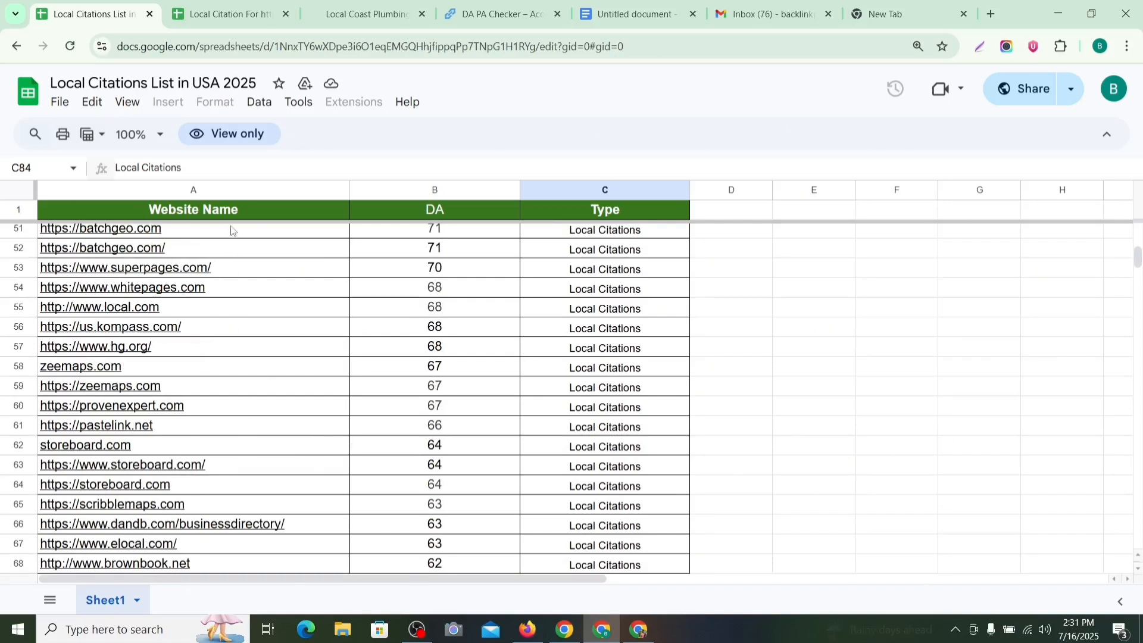
pyautogui.click(833, 402)
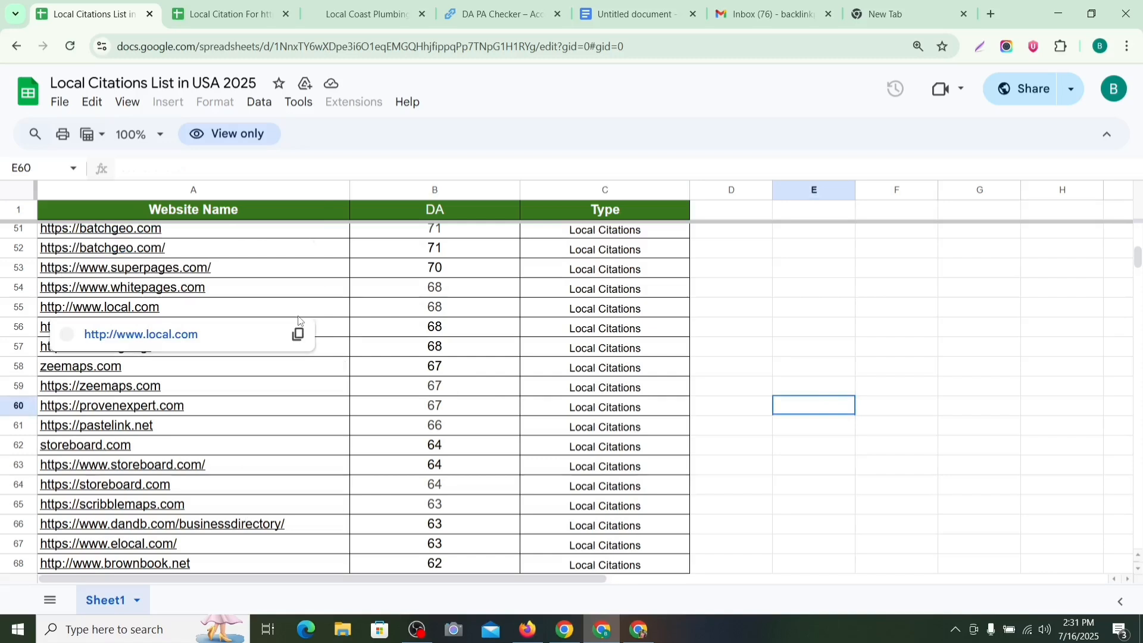
pyautogui.click(774, 347)
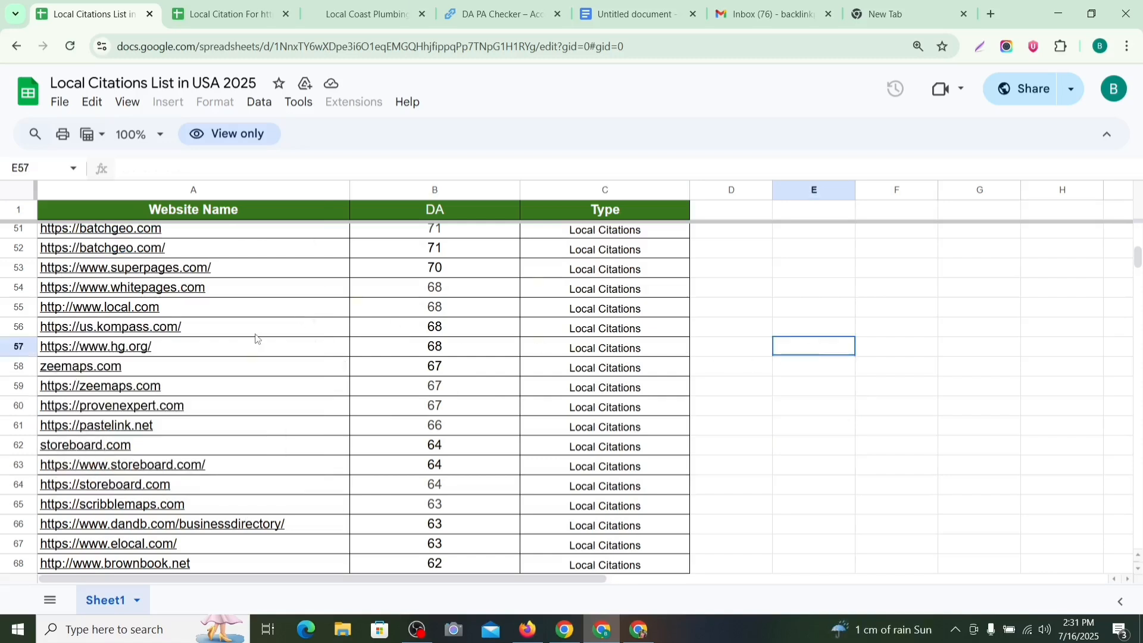
pyautogui.moveTo(256, 338)
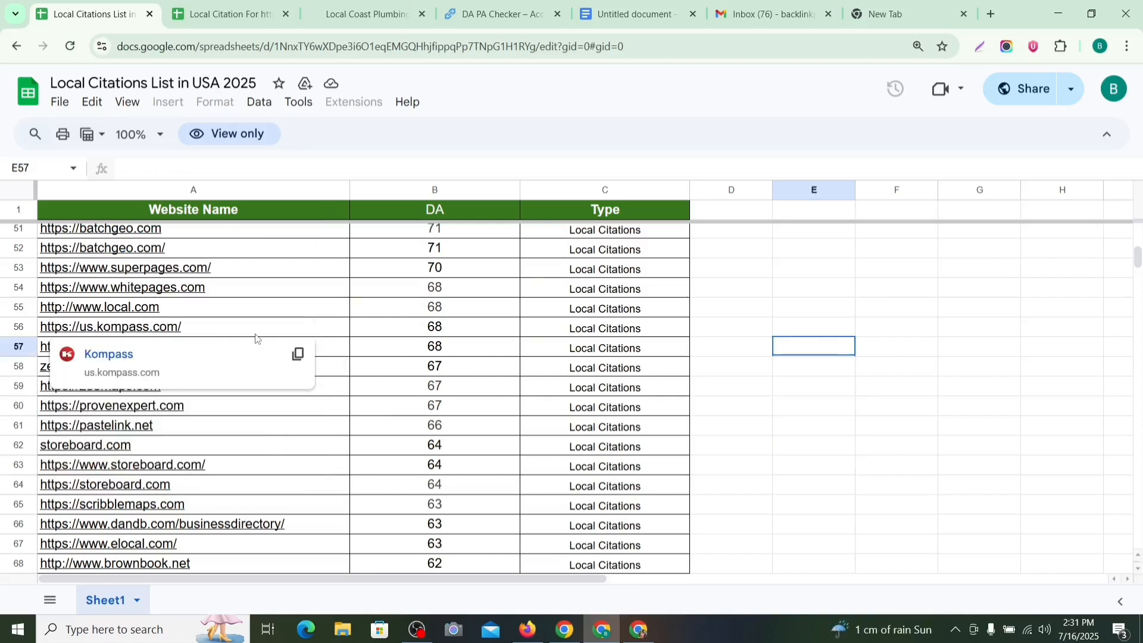
pyautogui.click(274, 313)
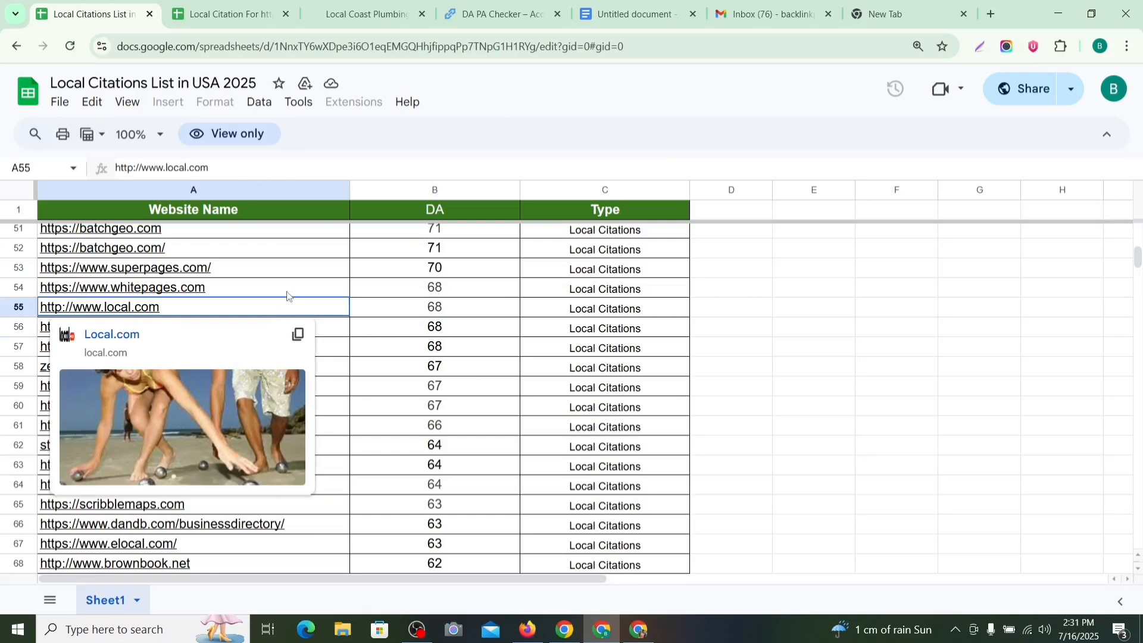
pyautogui.click(289, 290)
pyautogui.click(833, 371)
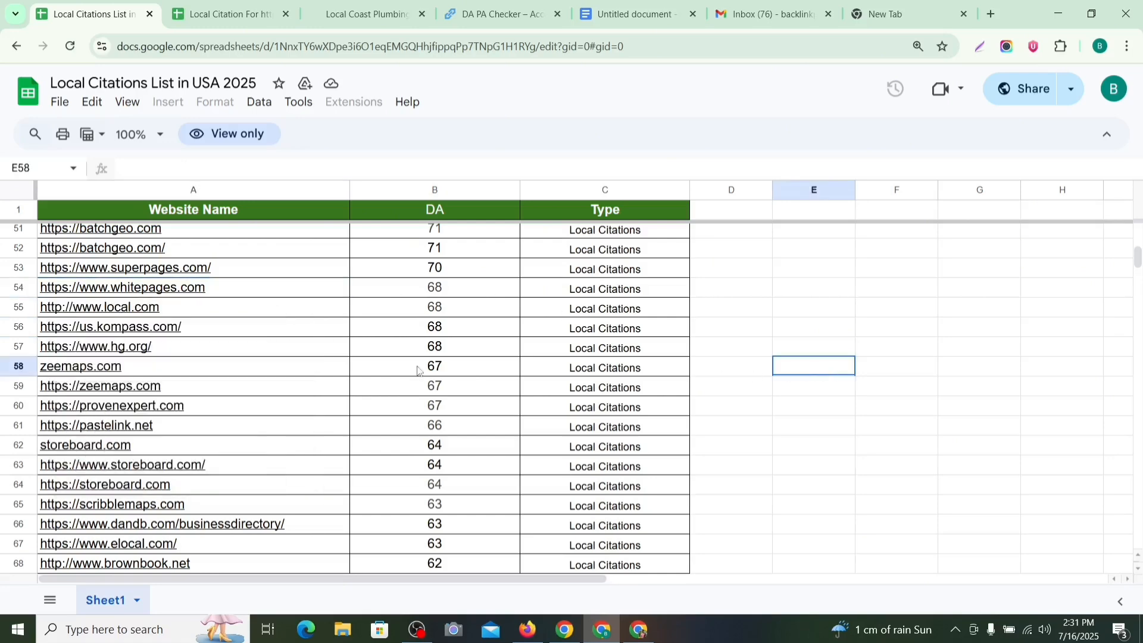
# Step: Scroll down to lacartes.com in row 89 and show its link preview
pyautogui.scroll(-1, 304, 339)
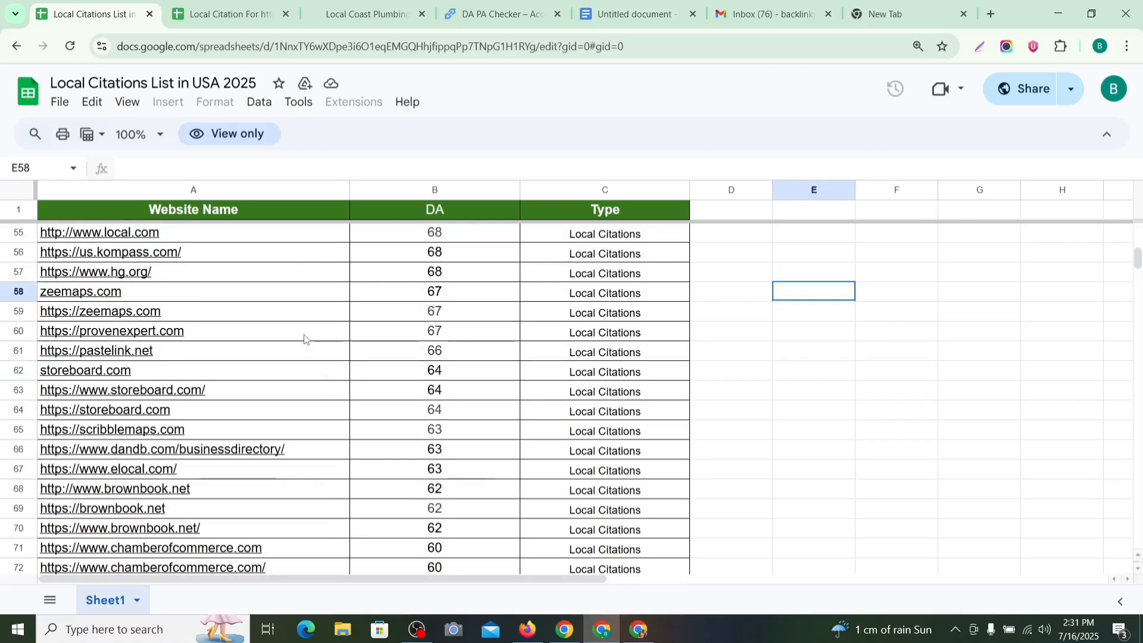
pyautogui.scroll(-2, 312, 339)
pyautogui.moveTo(288, 395)
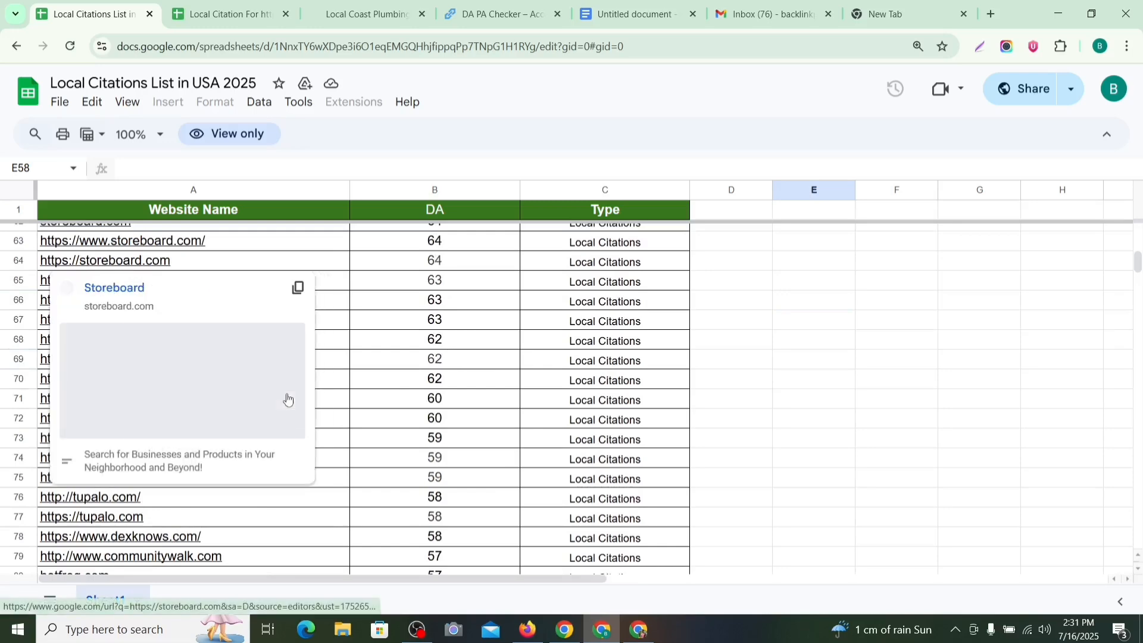
pyautogui.scroll(-3, 440, 428)
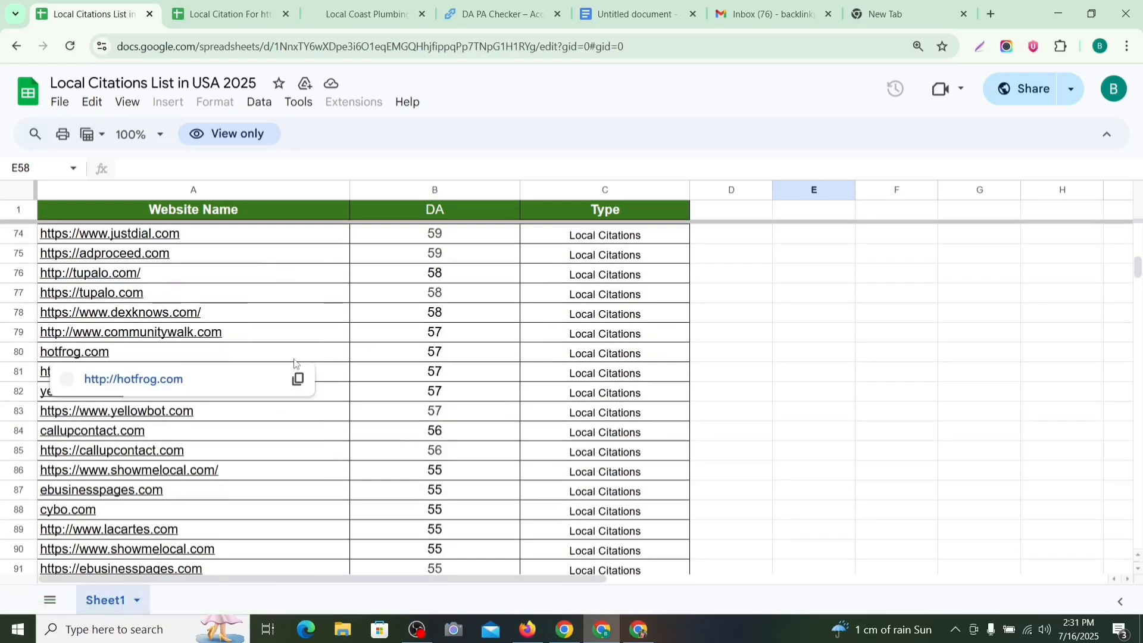
pyautogui.scroll(-1, 294, 364)
pyautogui.scroll(-1, 436, 417)
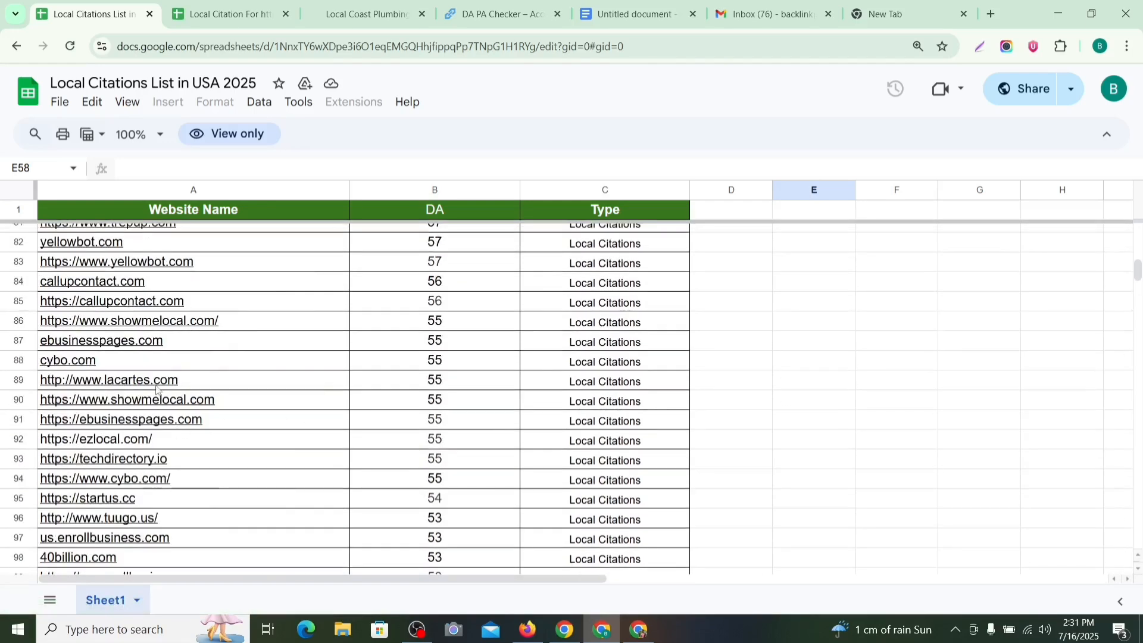
pyautogui.moveTo(156, 388)
pyautogui.scroll(-1, 803, 351)
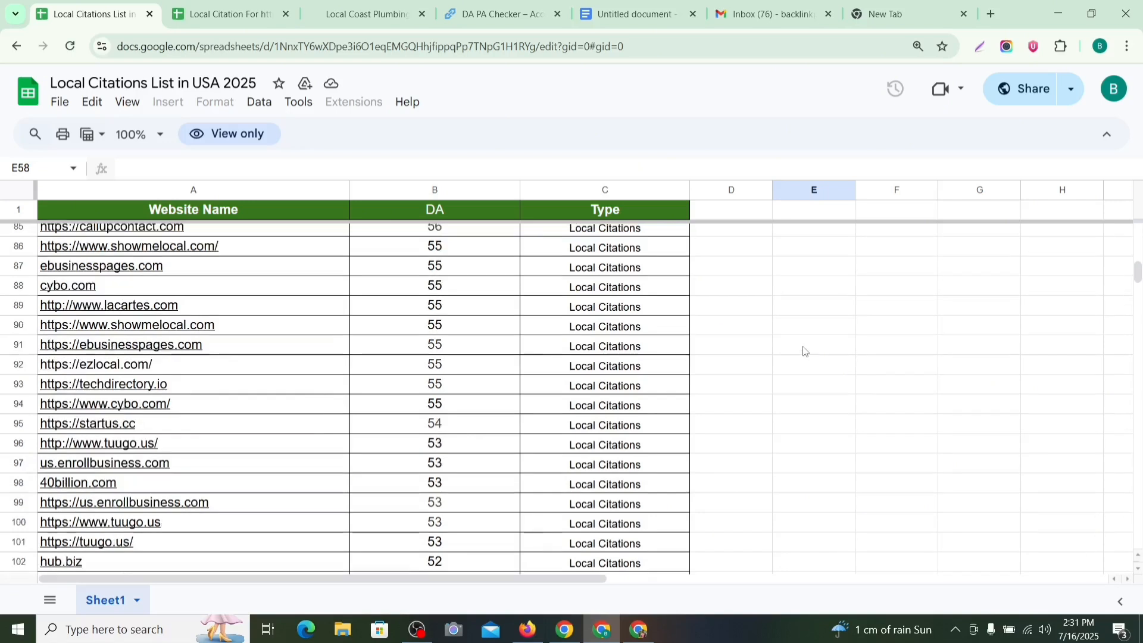
pyautogui.click(151, 306)
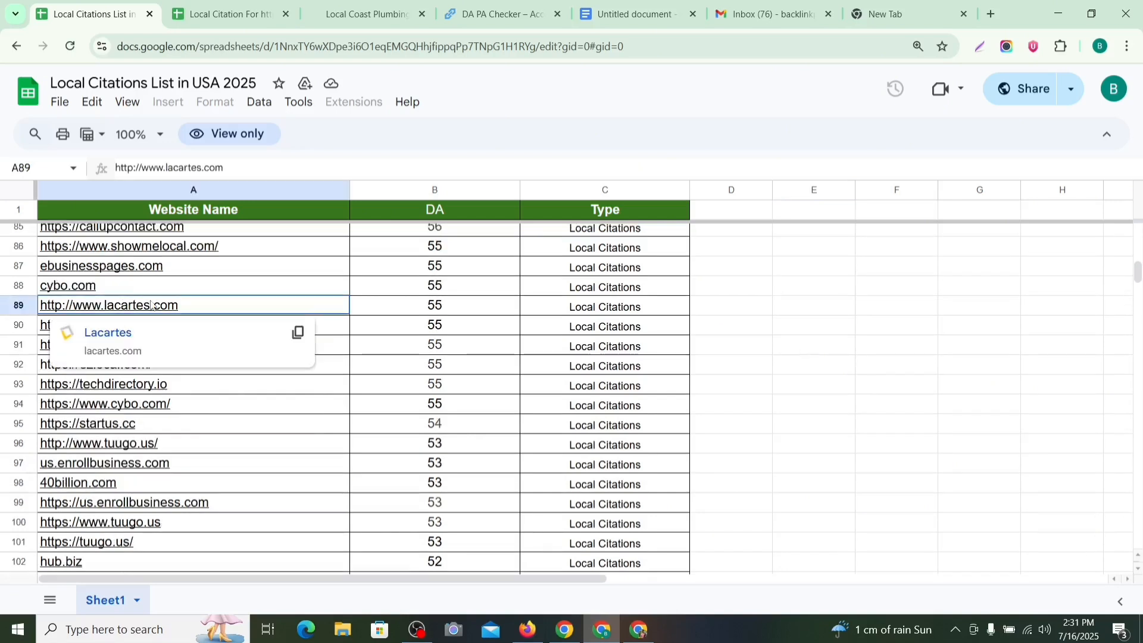
# Step: Open lacartes.com in a new tab and view its full site address
pyautogui.click(98, 335)
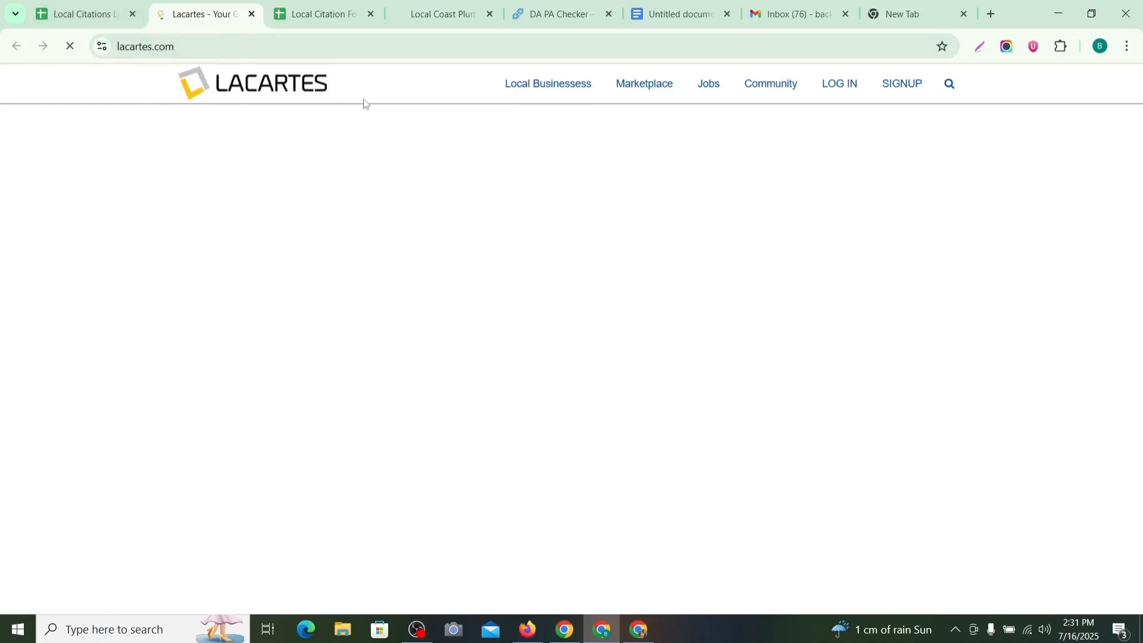
pyautogui.click(202, 46)
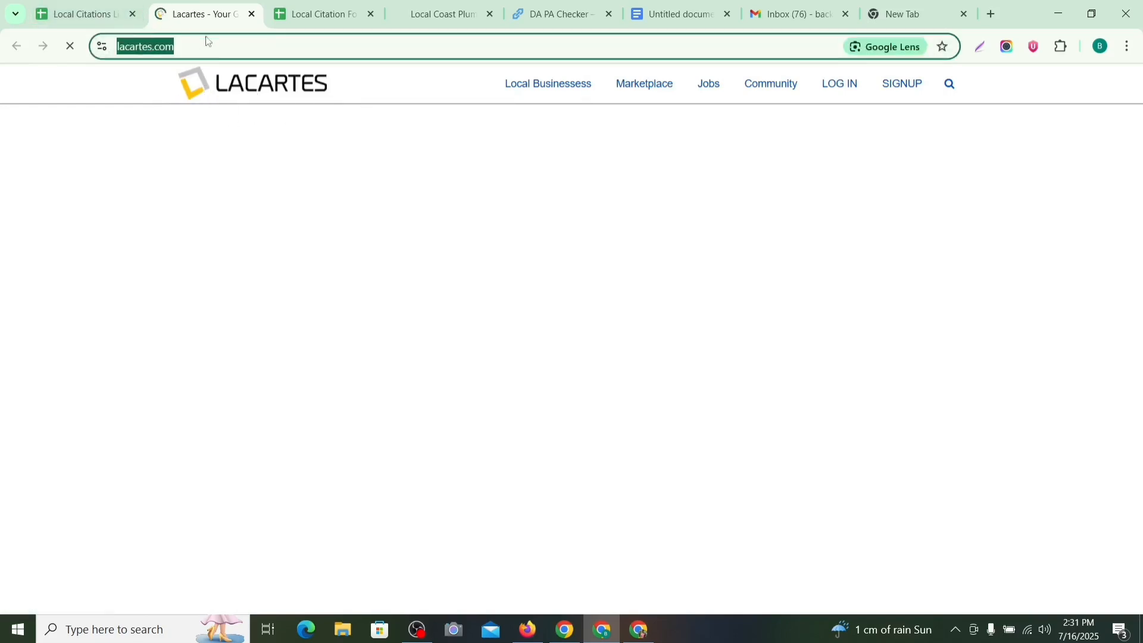
pyautogui.click(250, 122)
pyautogui.click(199, 50)
pyautogui.click(219, 53)
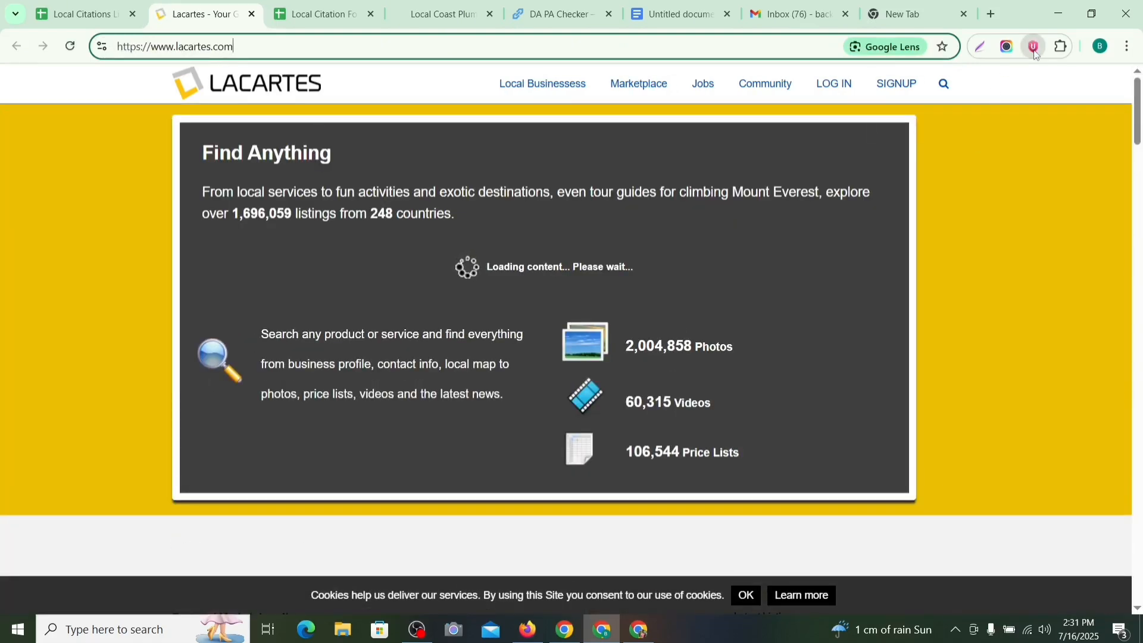
# Step: Open and close the Urban VPN panel, leaving it off, and collapse the top ad banner
pyautogui.click(1034, 47)
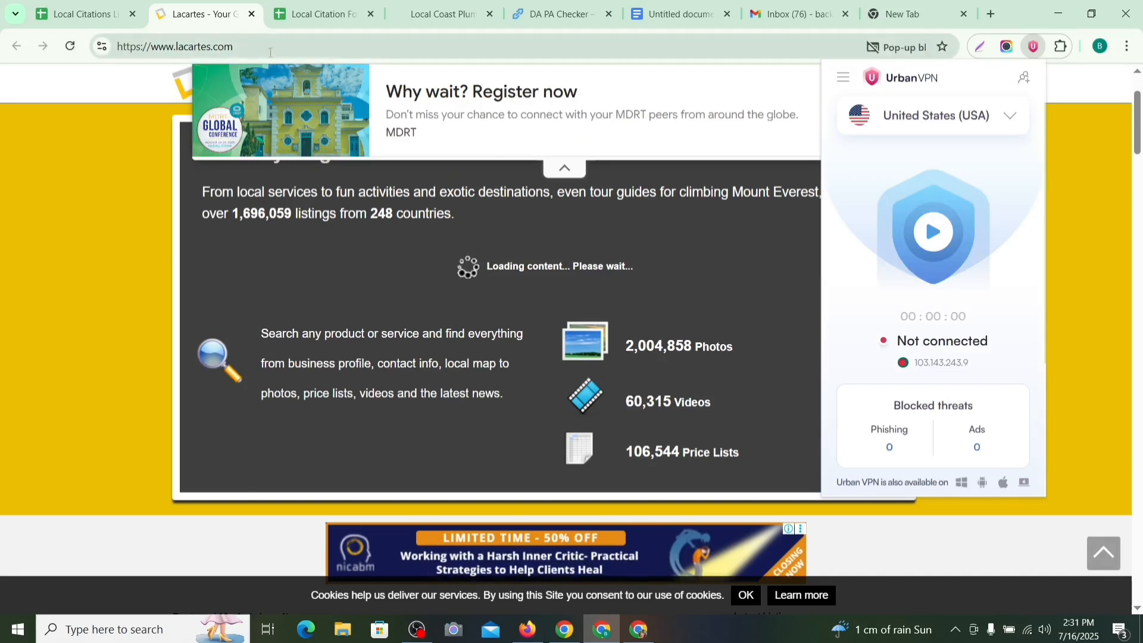
pyautogui.click(126, 103)
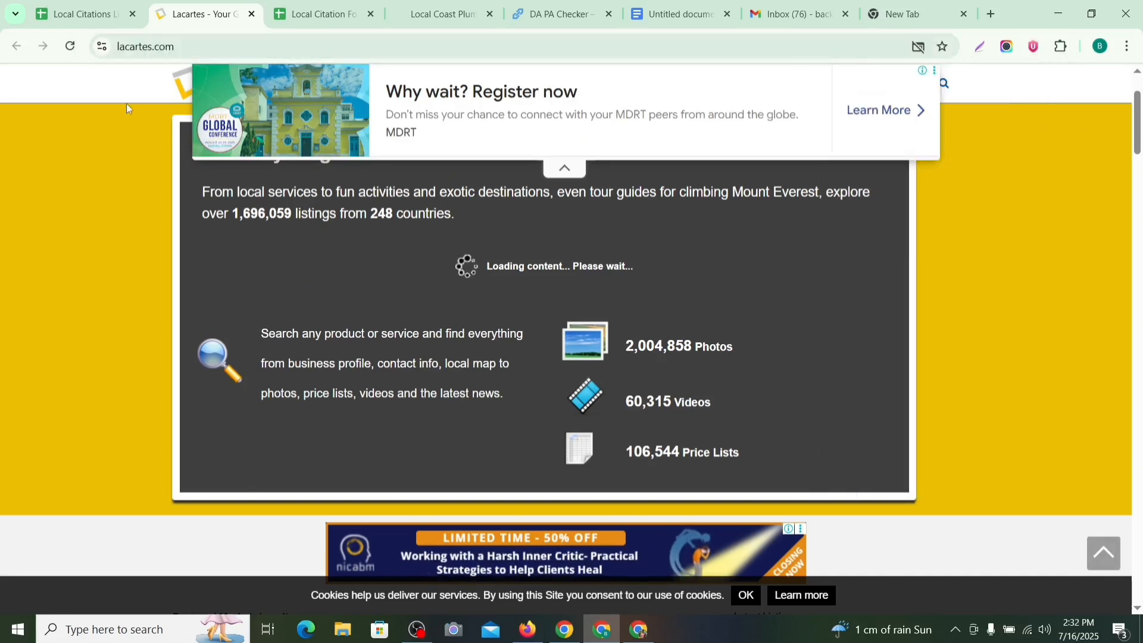
pyautogui.hotkey('ctrl', 'l')
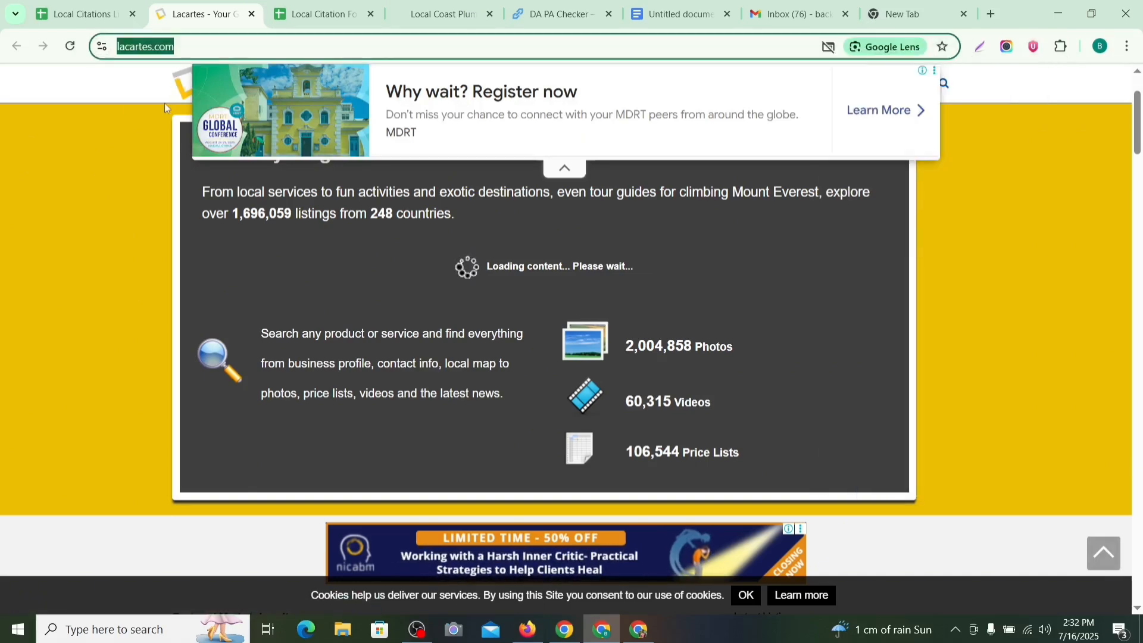
pyautogui.click(200, 37)
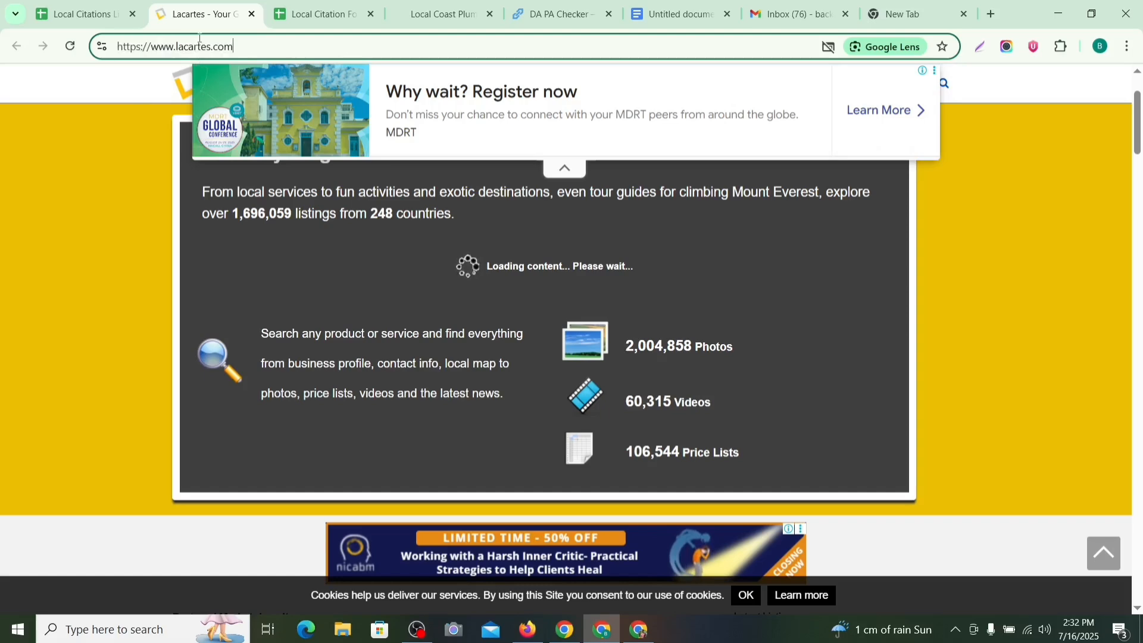
pyautogui.click(1034, 47)
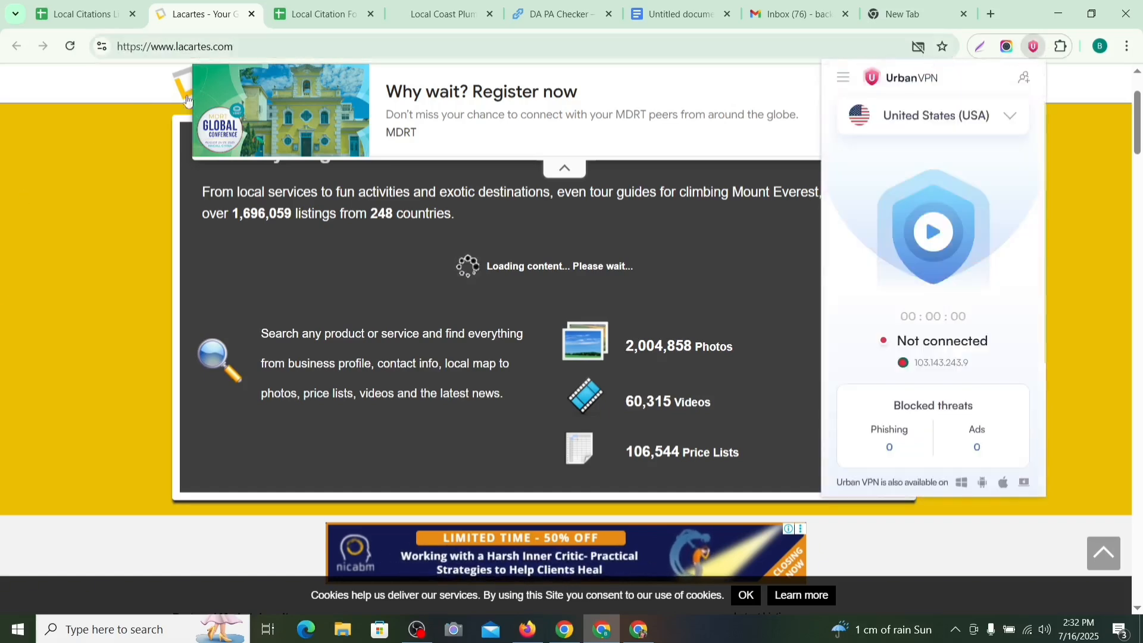
pyautogui.click(104, 145)
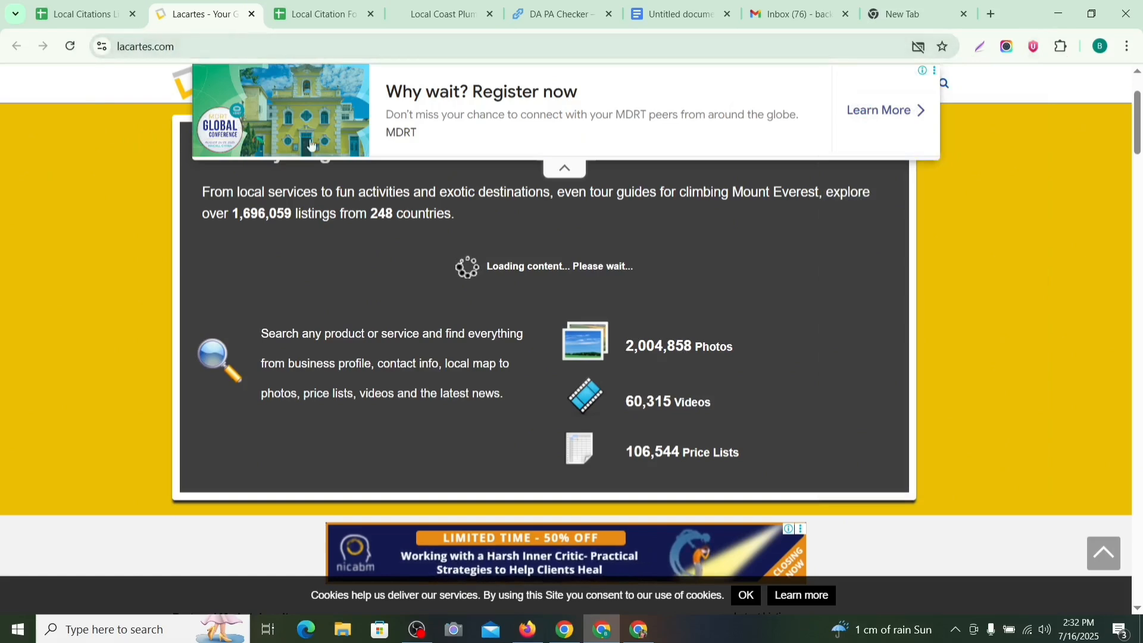
pyautogui.click(570, 170)
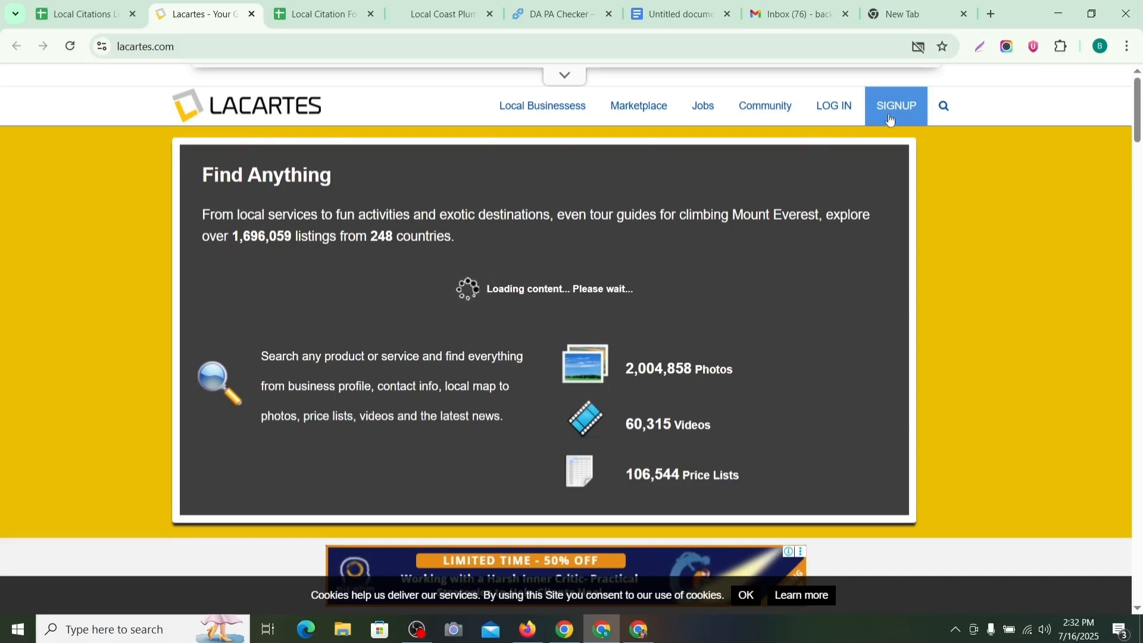
# Step: On Lacartes' free sign-up form, enter the business email and paste the stored password from F24
pyautogui.click(889, 114)
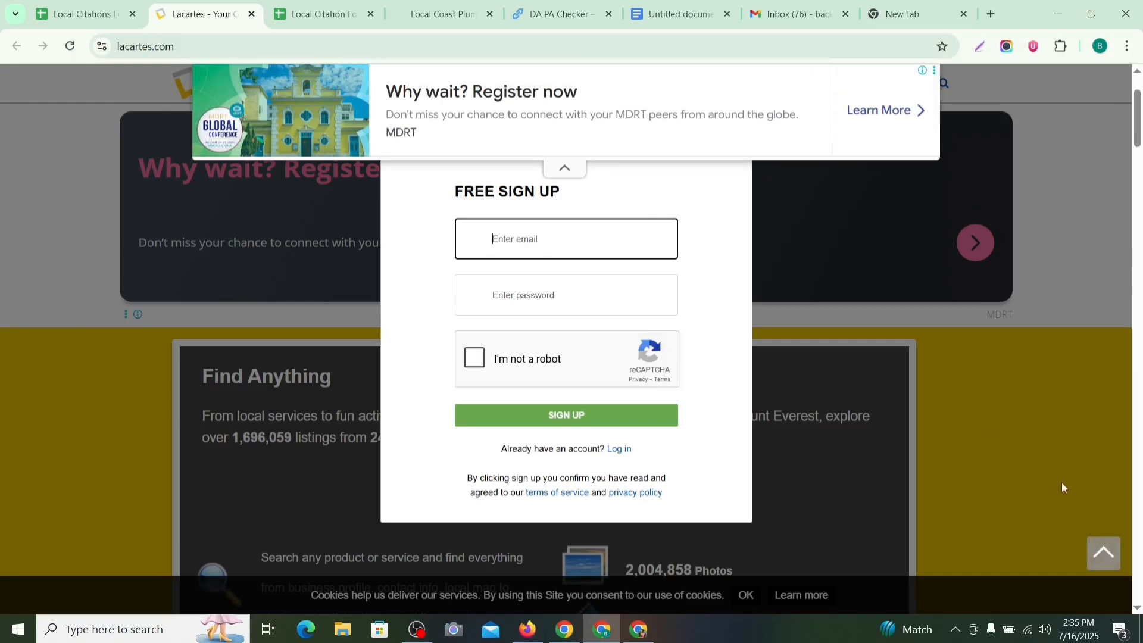
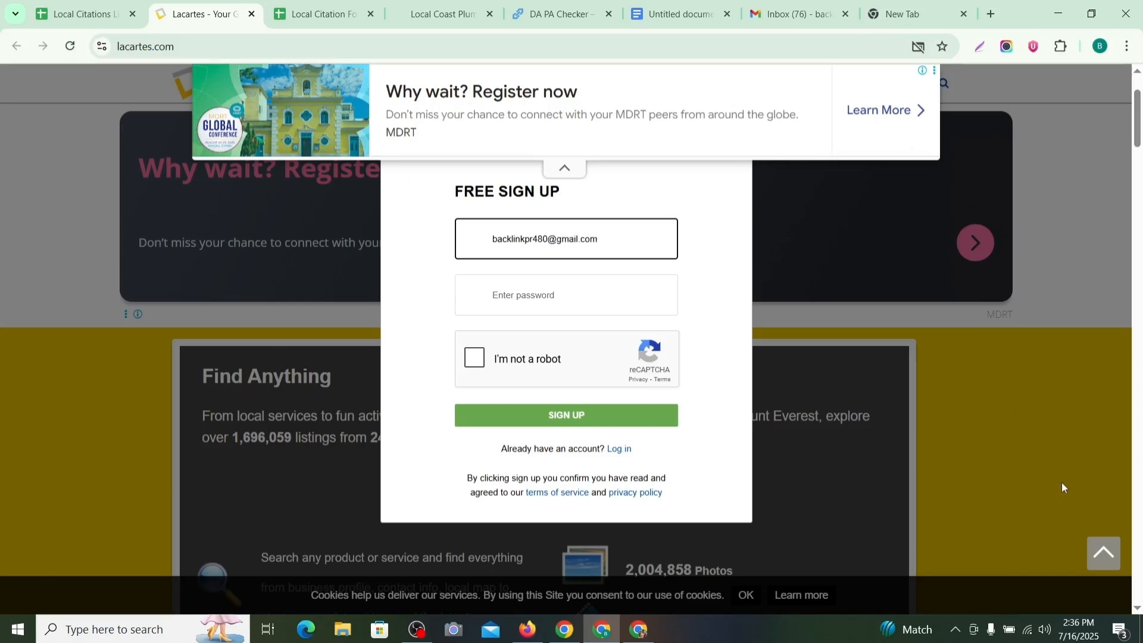
pyautogui.click(524, 296)
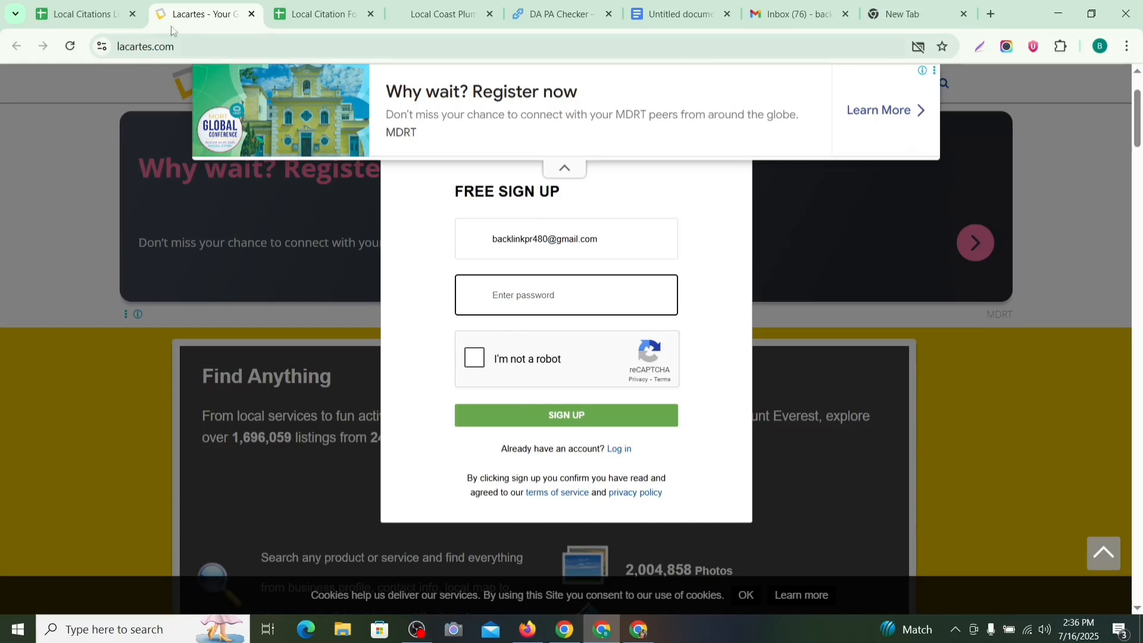
pyautogui.click(304, 23)
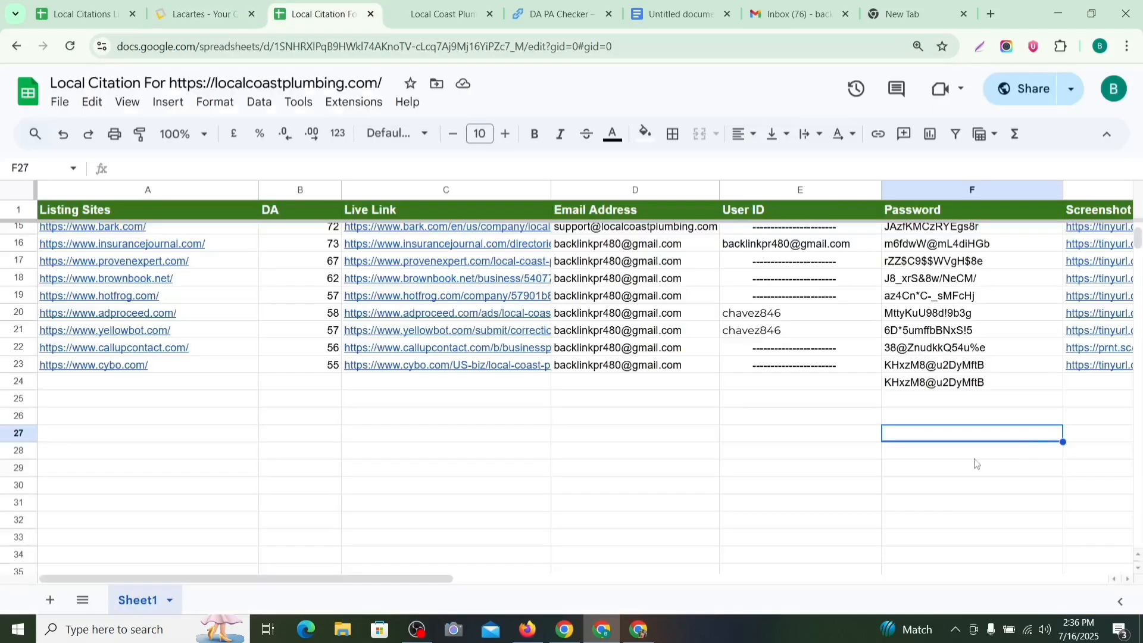
pyautogui.click(932, 385)
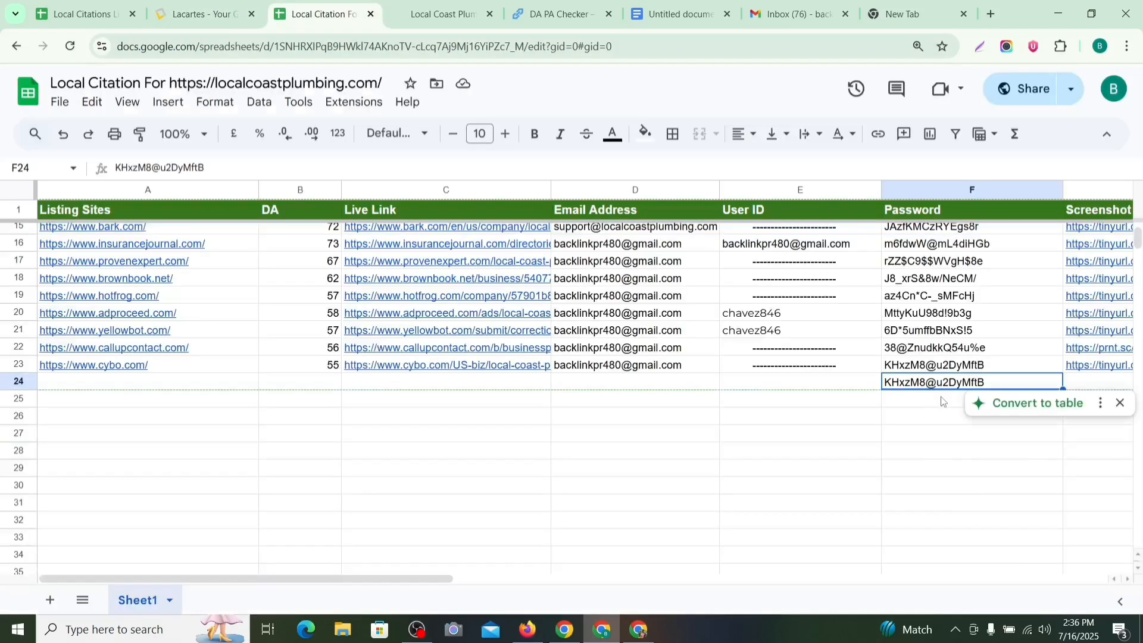
pyautogui.click(192, 17)
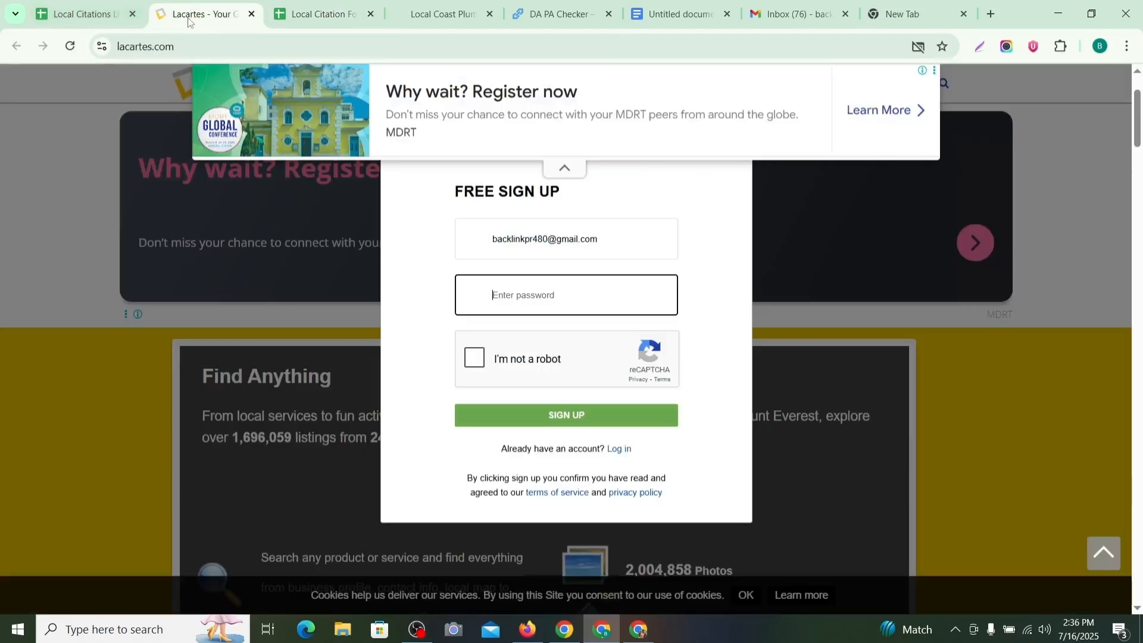
pyautogui.hotkey('ctrl', 'v')
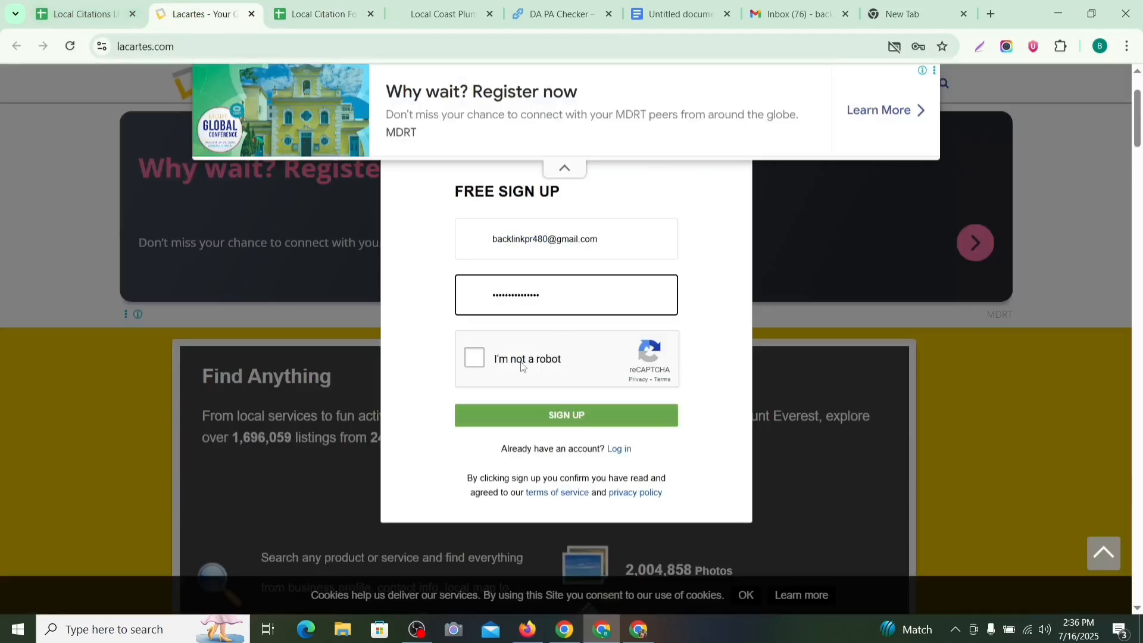
# Step: Pass the reCAPTCHA car-image challenge and submit the sign-up
pyautogui.click(474, 358)
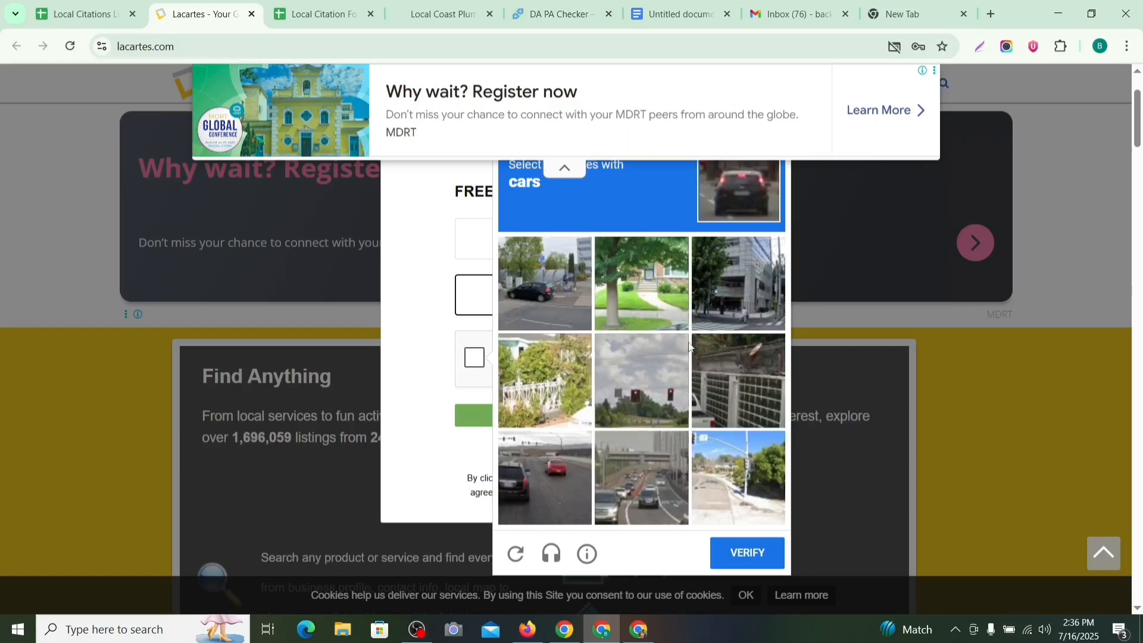
pyautogui.click(566, 470)
pyautogui.click(522, 280)
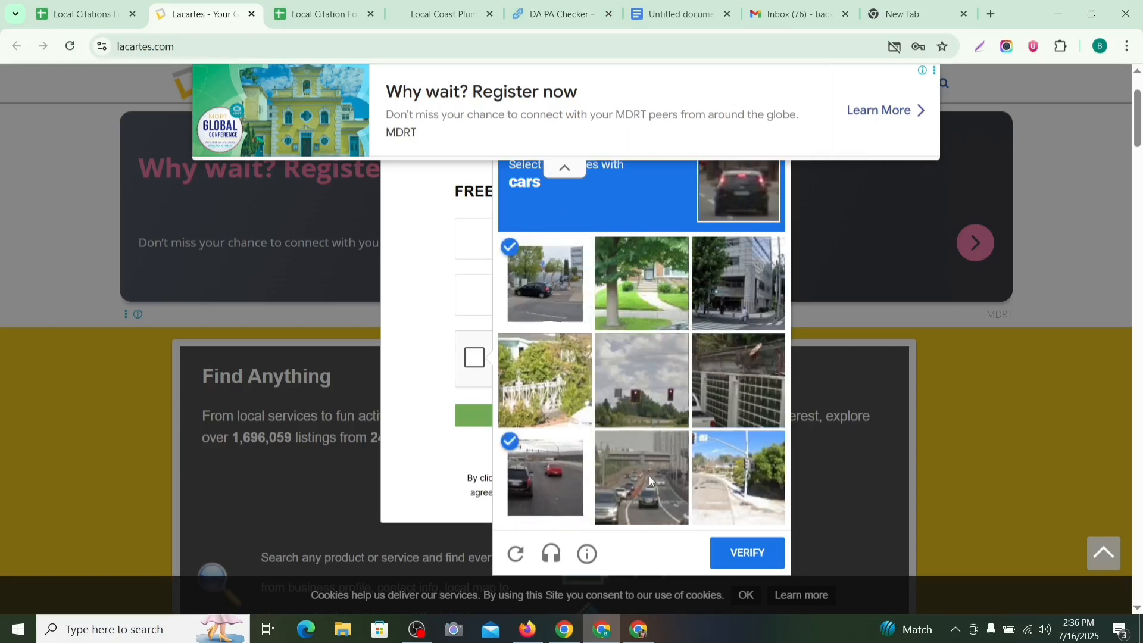
pyautogui.click(649, 477)
pyautogui.click(756, 551)
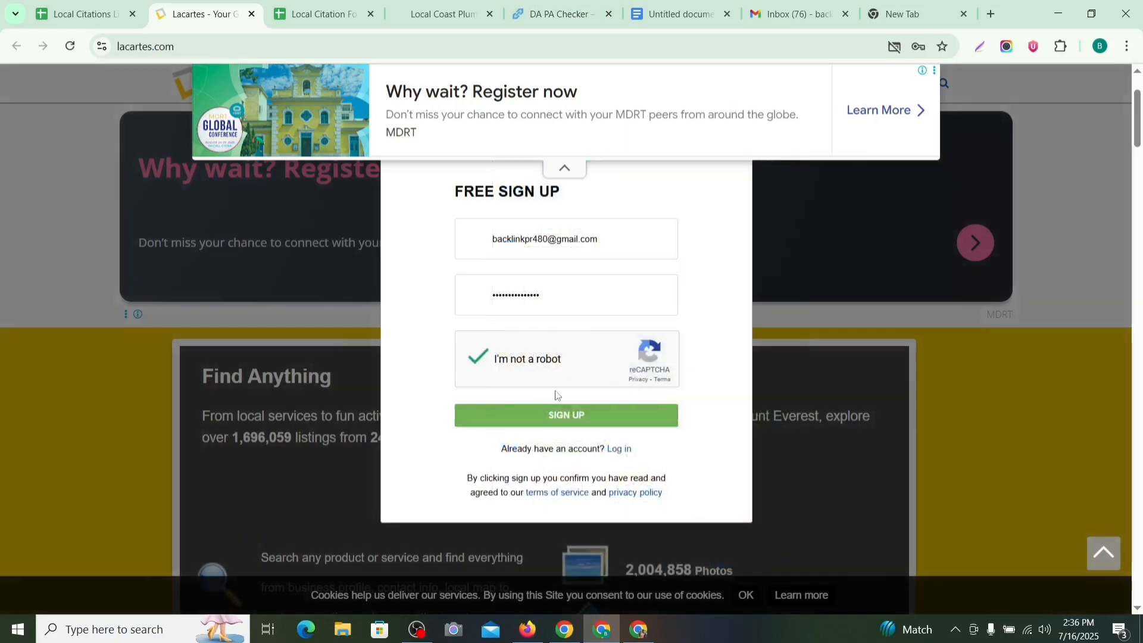
pyautogui.click(596, 407)
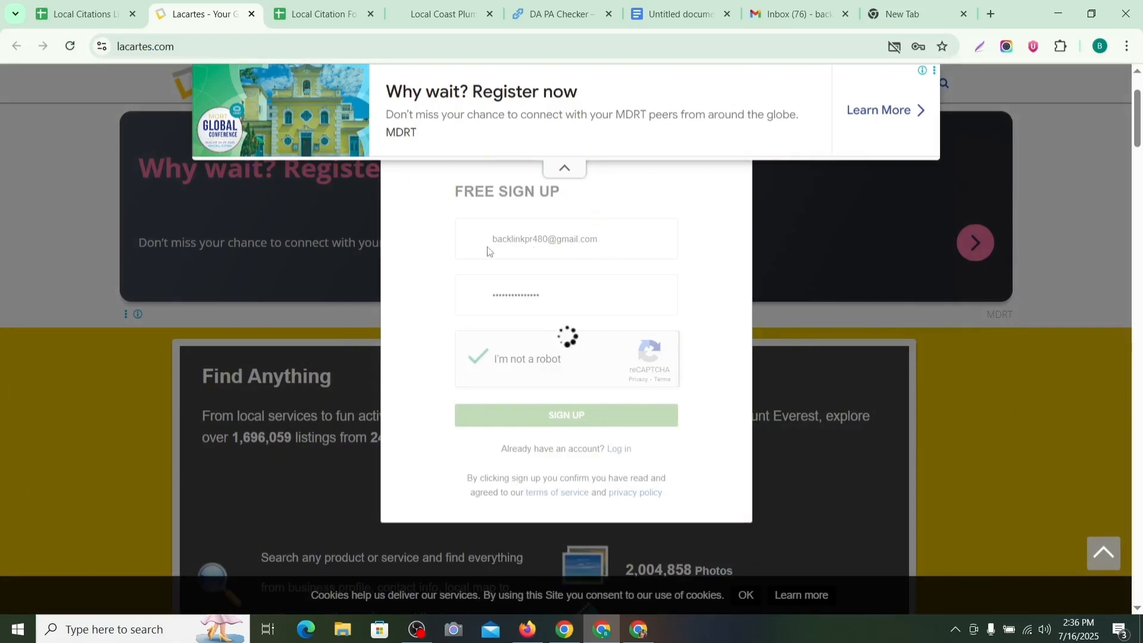
# Step: Fill in the owner's name, choose male as gender, and submit the form
pyautogui.click(542, 232)
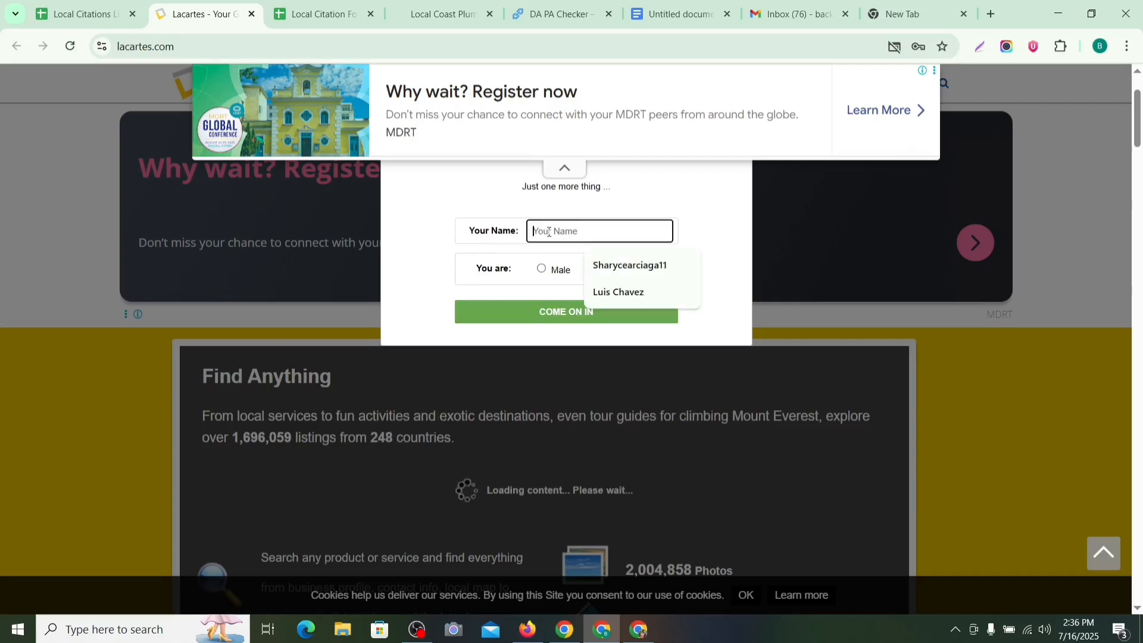
pyautogui.click(632, 291)
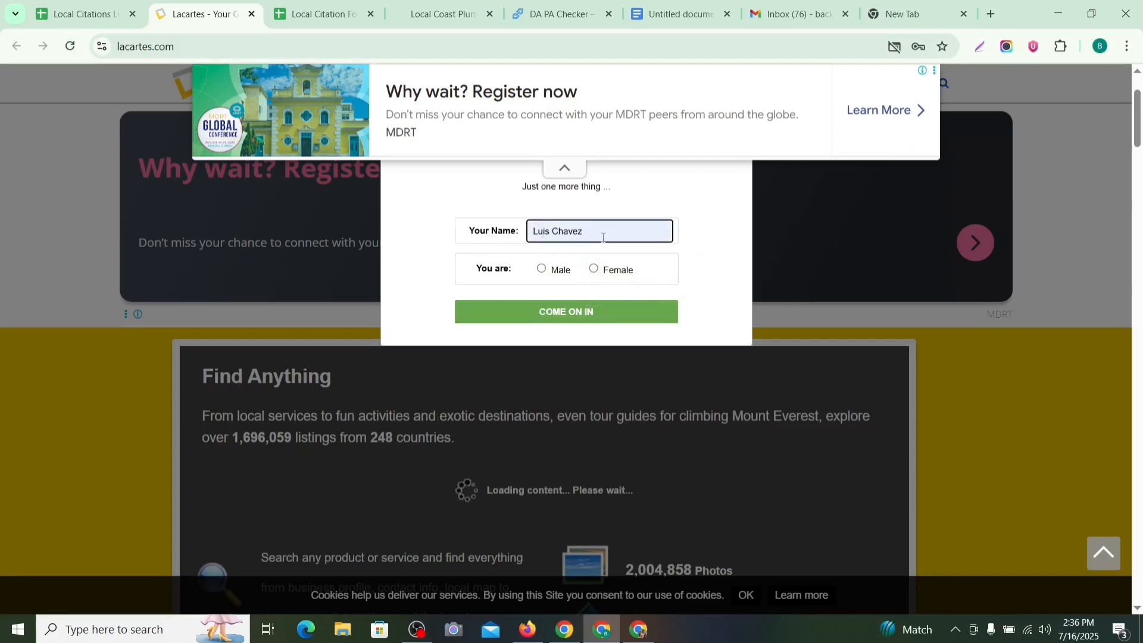
pyautogui.click(676, 13)
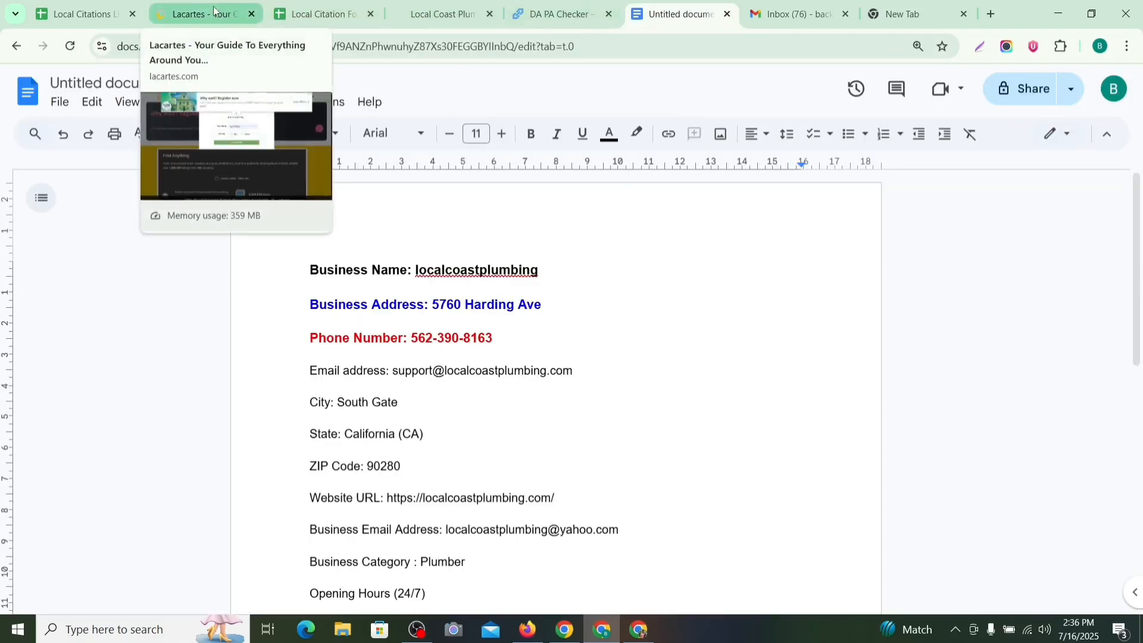
pyautogui.click(193, 13)
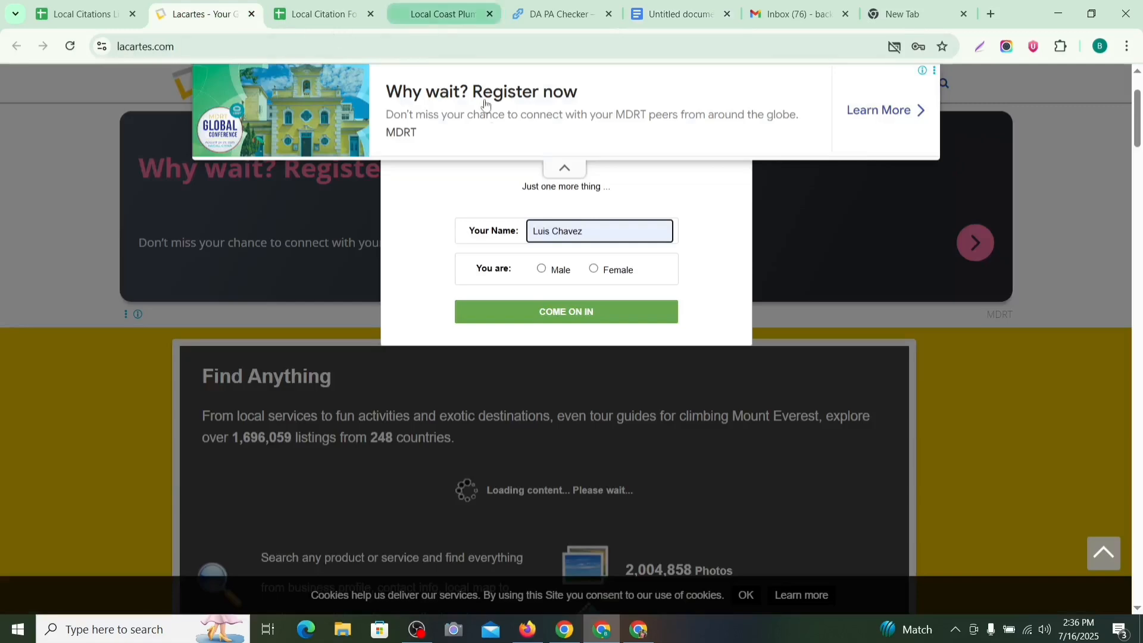
pyautogui.click(433, 22)
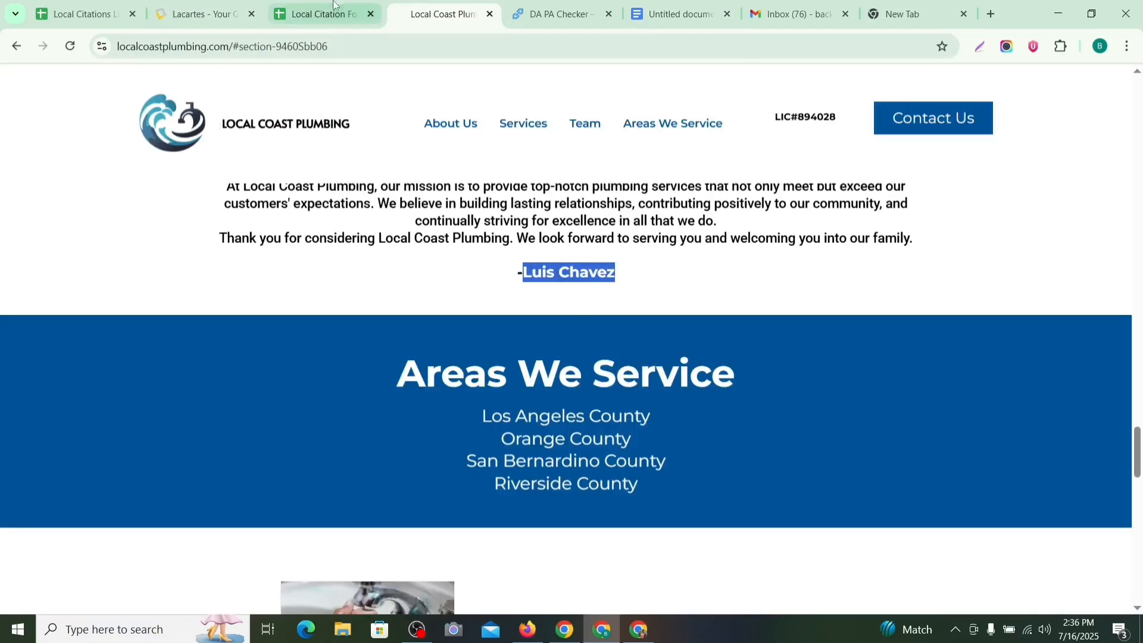
pyautogui.click(196, 13)
pyautogui.click(543, 268)
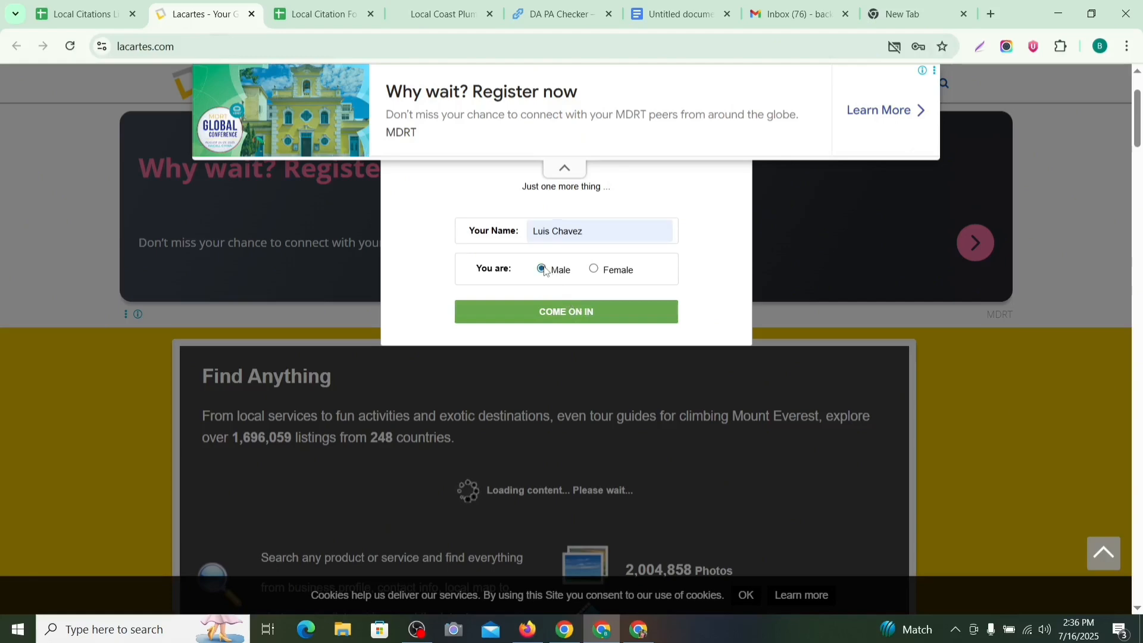
pyautogui.click(551, 311)
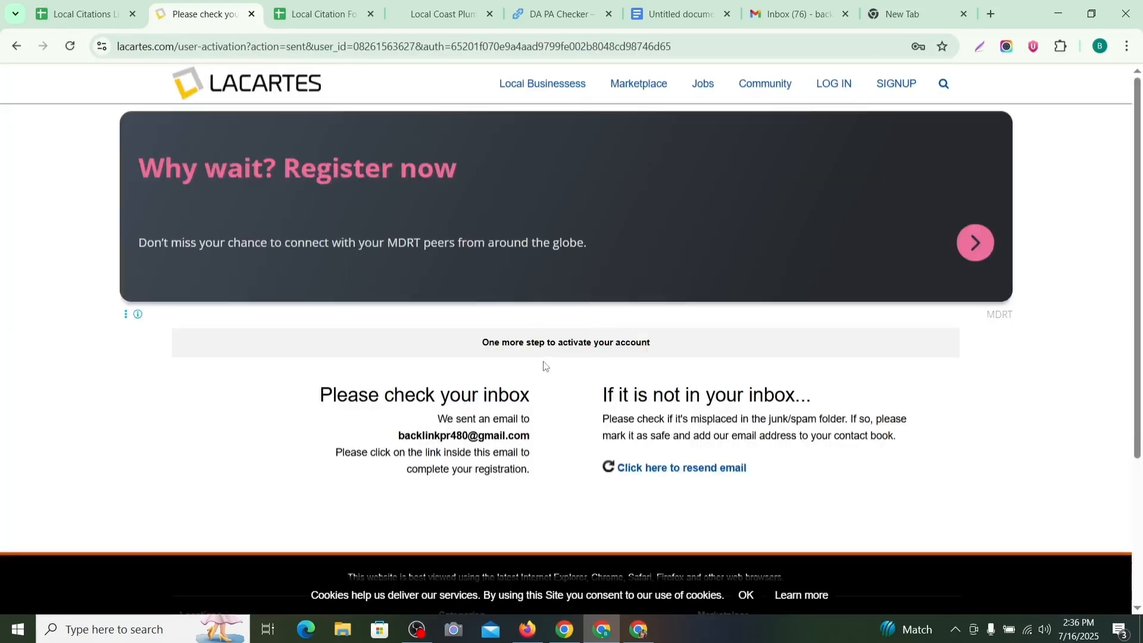
# Step: Select the email address shown under 'We sent an email to'
pyautogui.scroll(-1, 543, 364)
pyautogui.moveTo(532, 362); pyautogui.dragTo(393, 362)
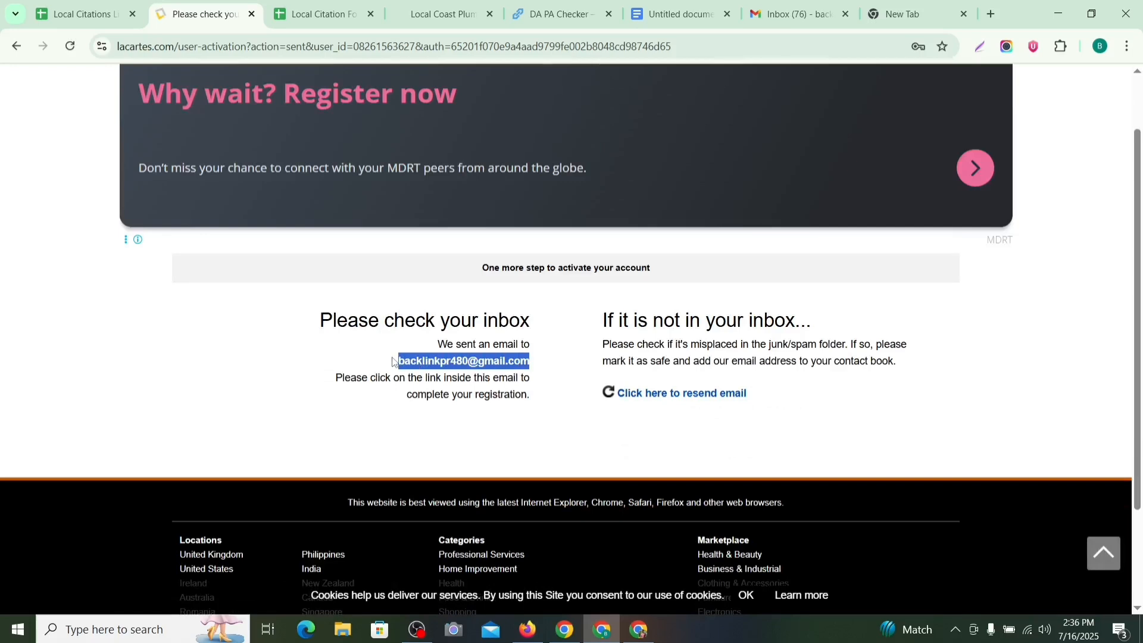
pyautogui.click(524, 356)
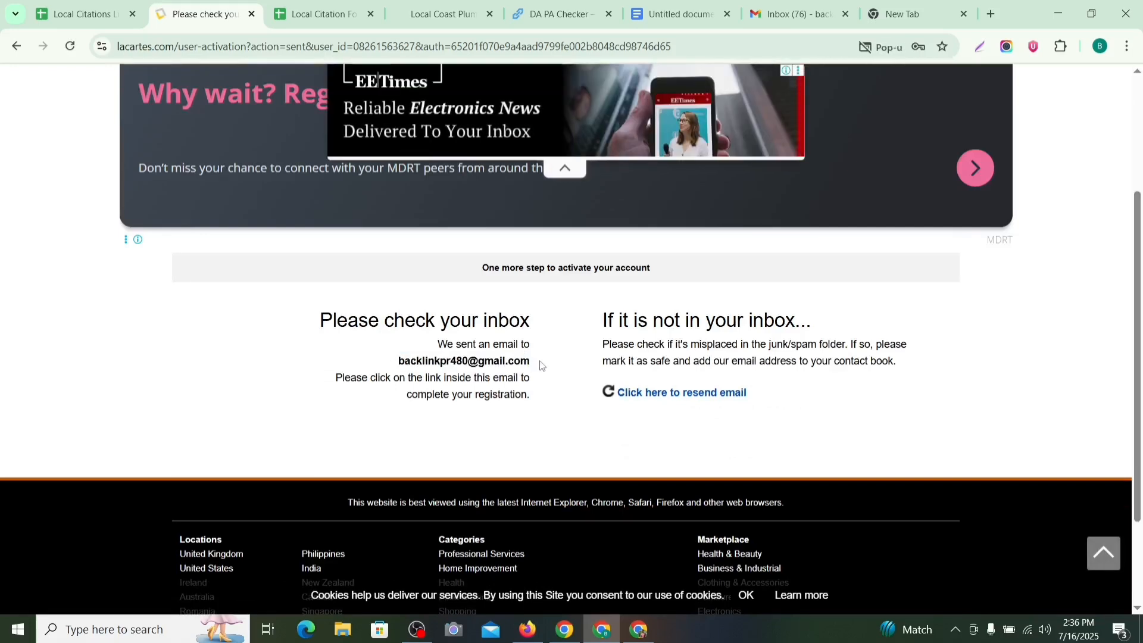
# Step: Reload the Gmail inbox, then have Lacartes resend the activation email
pyautogui.click(788, 19)
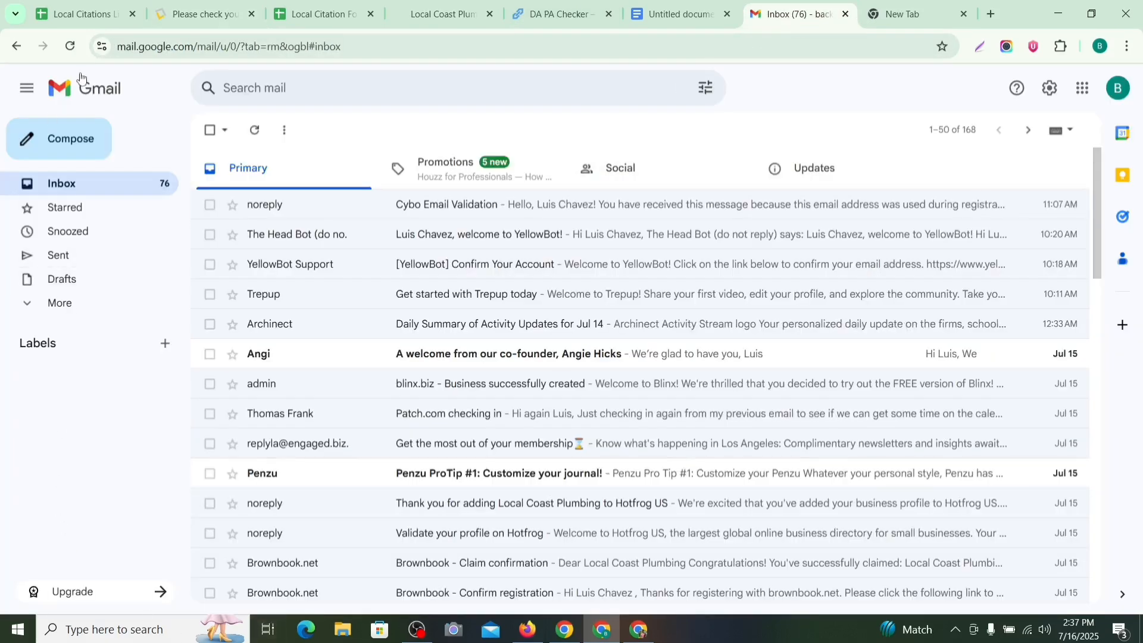
pyautogui.click(70, 46)
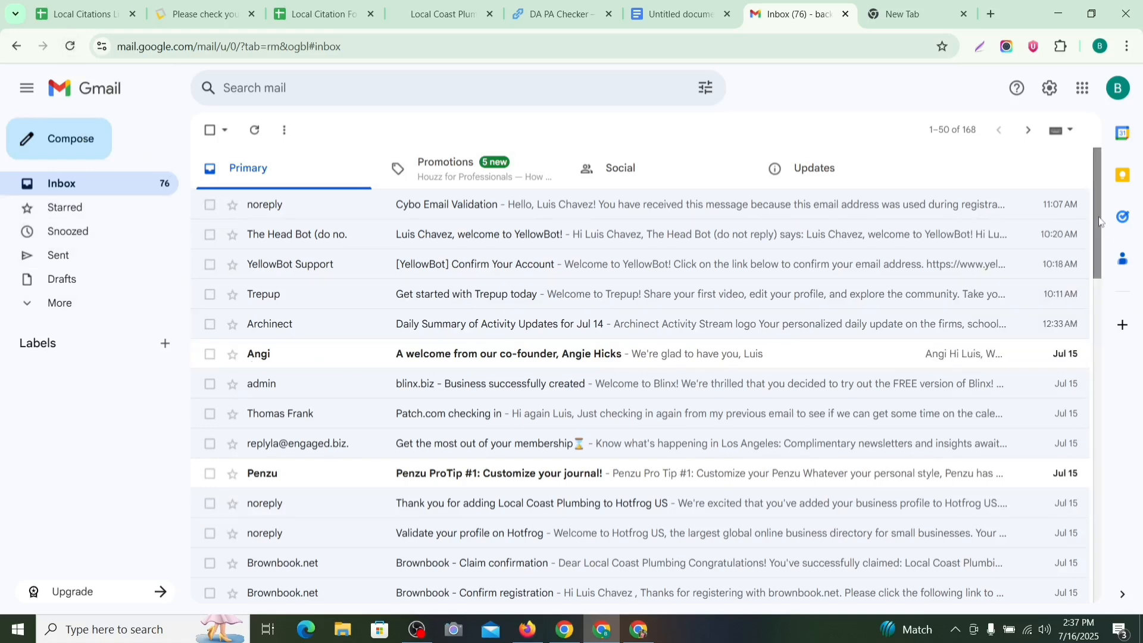
pyautogui.click(198, 15)
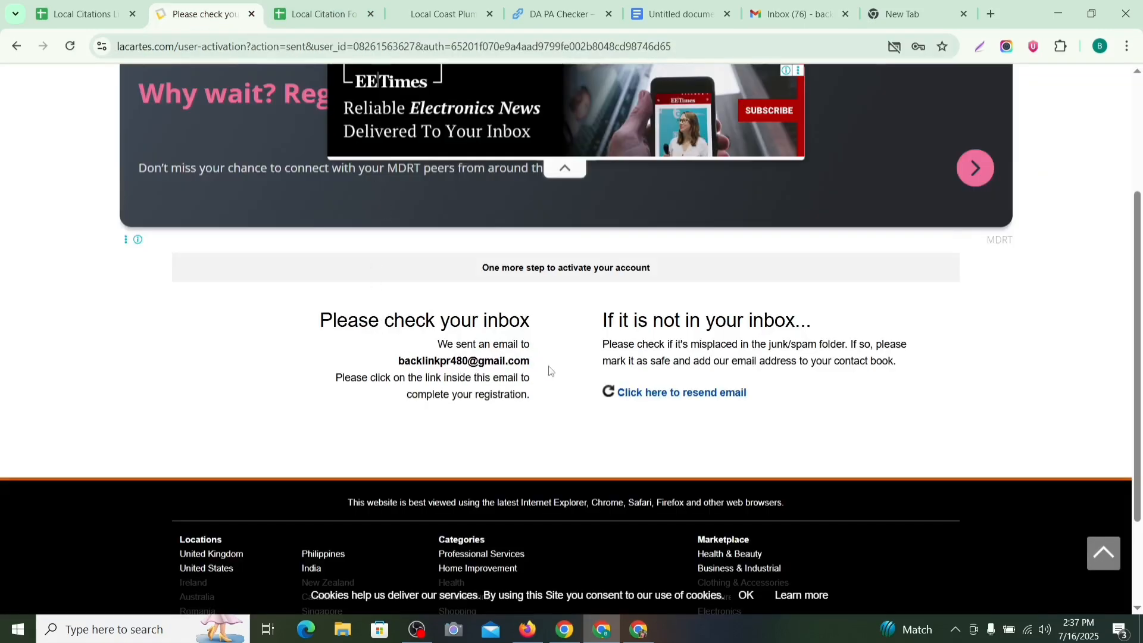
pyautogui.click(635, 398)
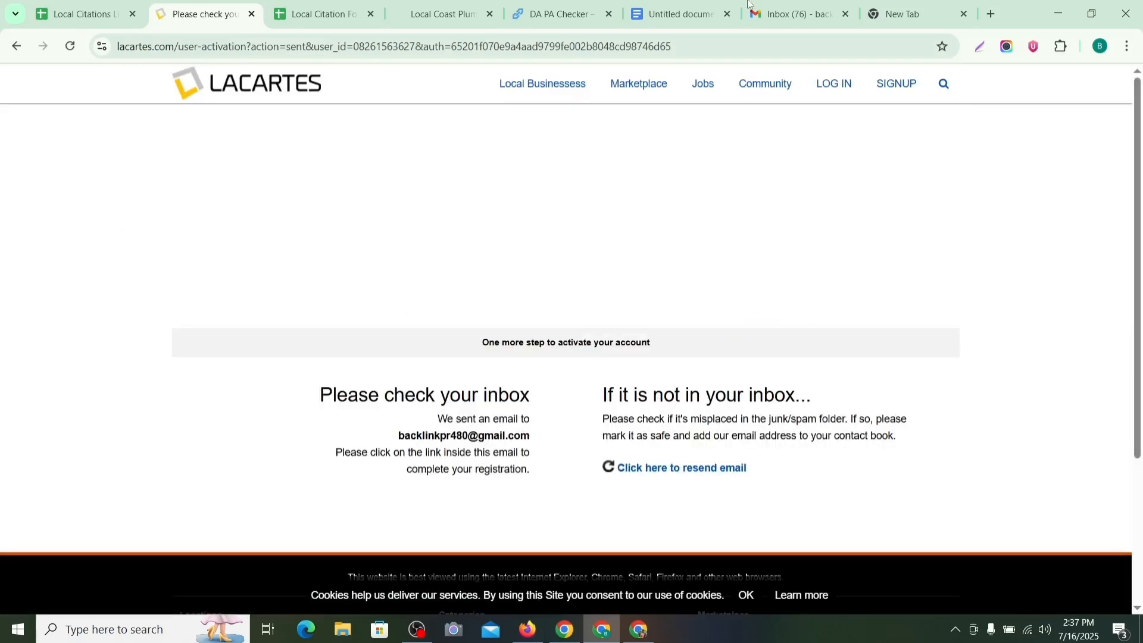
# Step: Recheck Gmail for the resent email and expand the extra mailbox folders
pyautogui.click(781, 13)
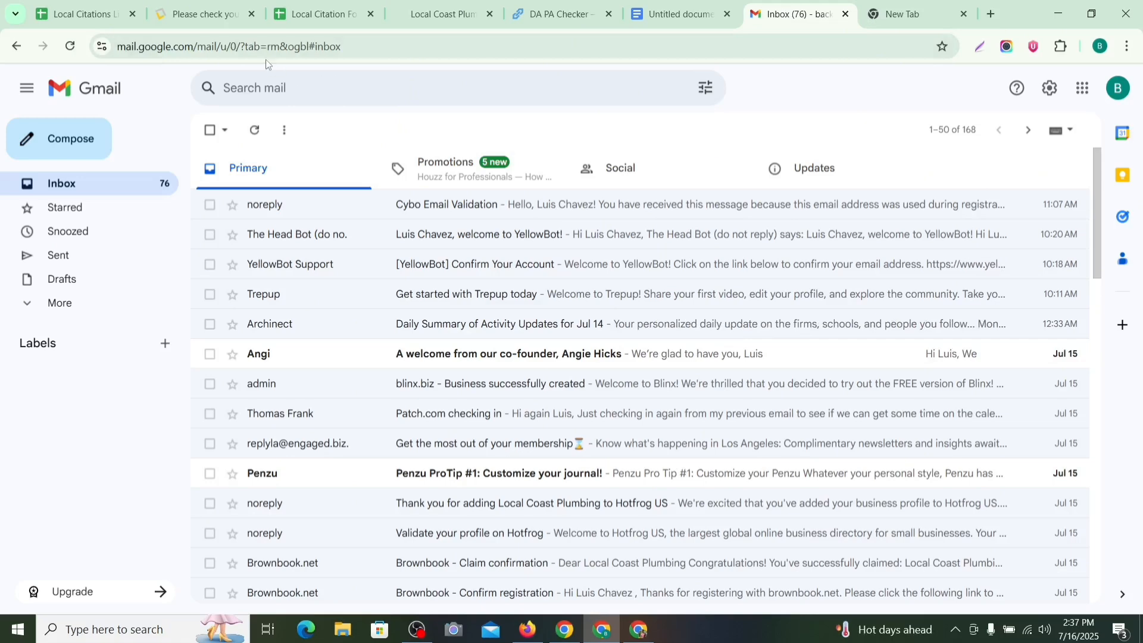
pyautogui.click(196, 19)
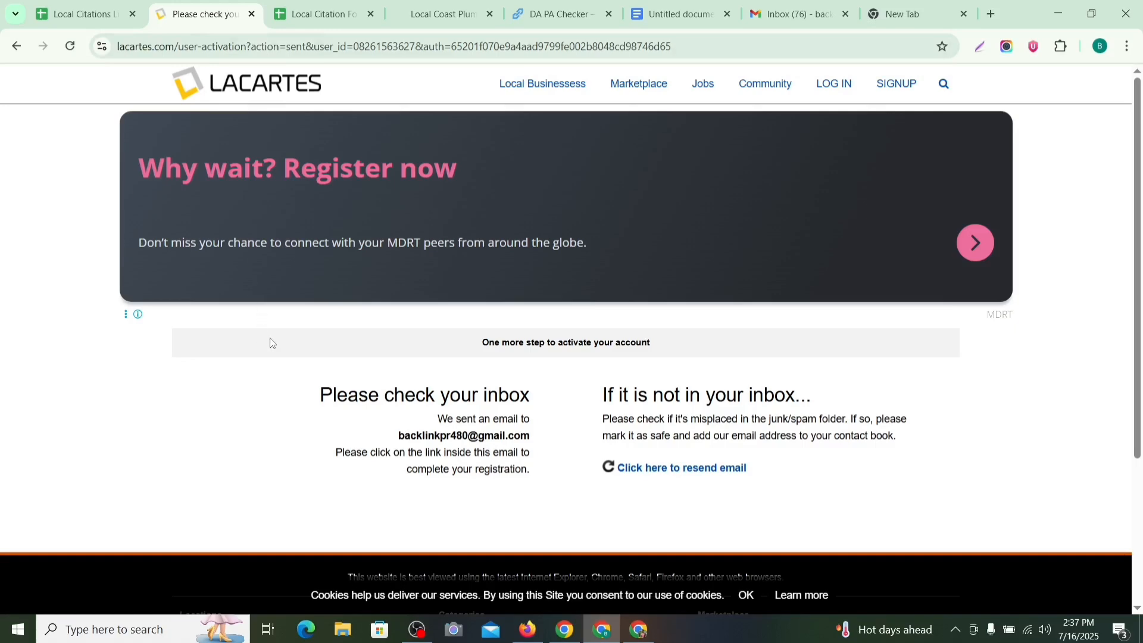
pyautogui.click(791, 14)
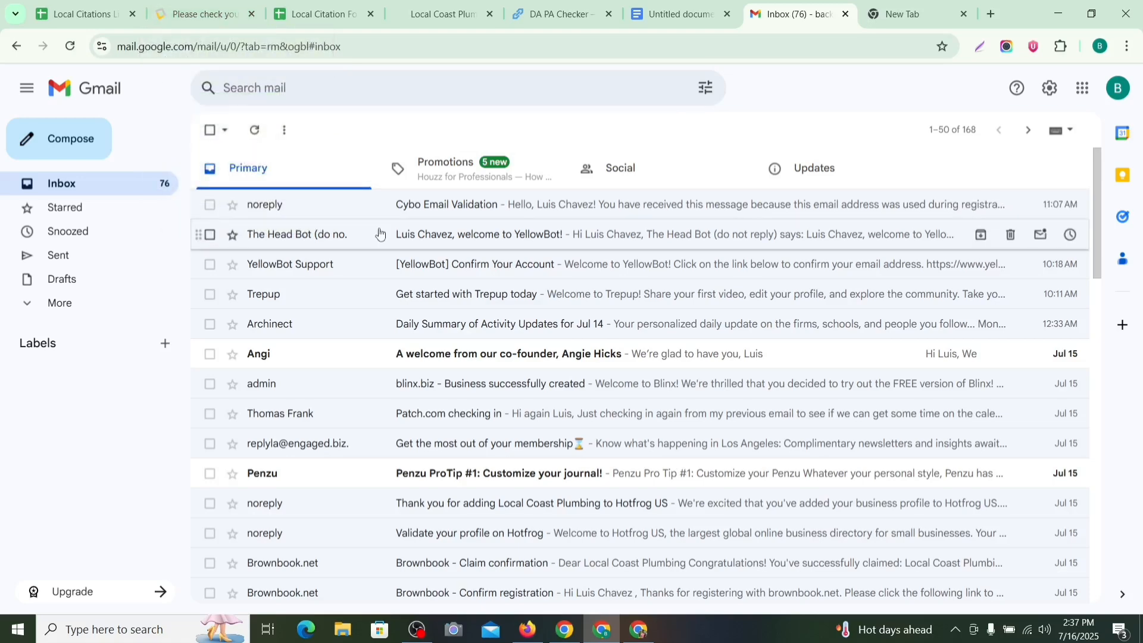
pyautogui.click(203, 14)
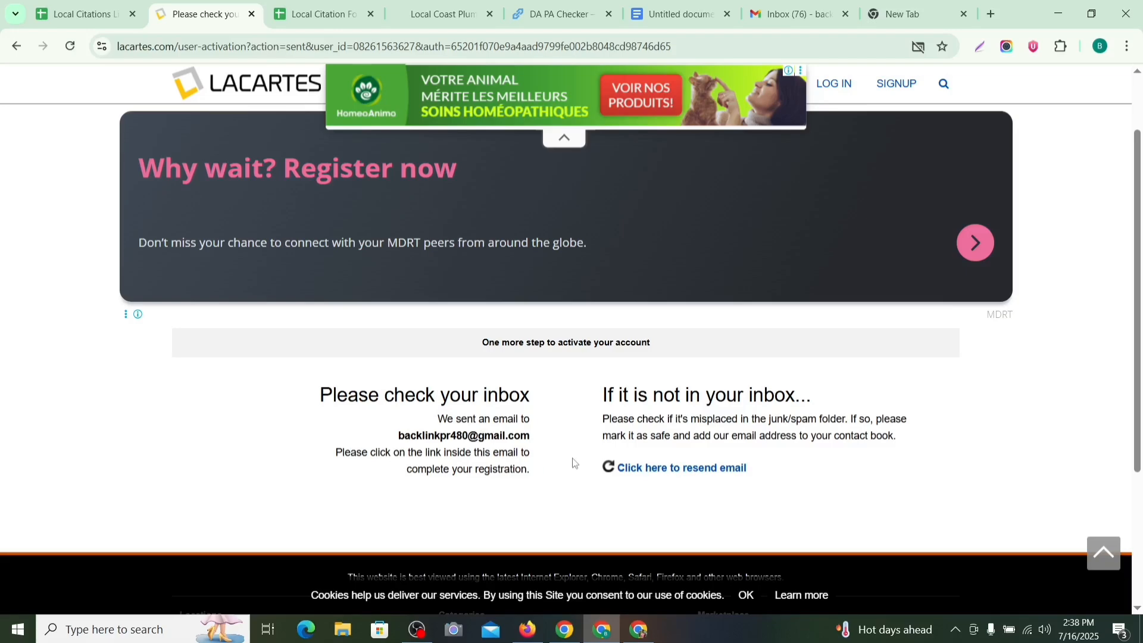
pyautogui.click(794, 14)
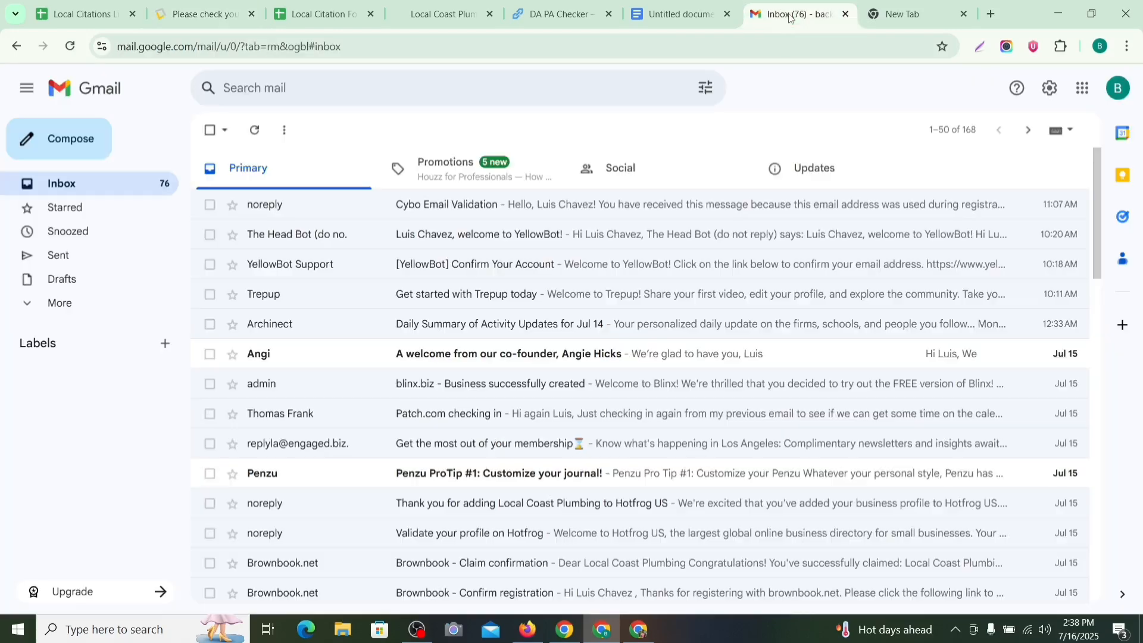
pyautogui.click(93, 310)
pyautogui.click(95, 420)
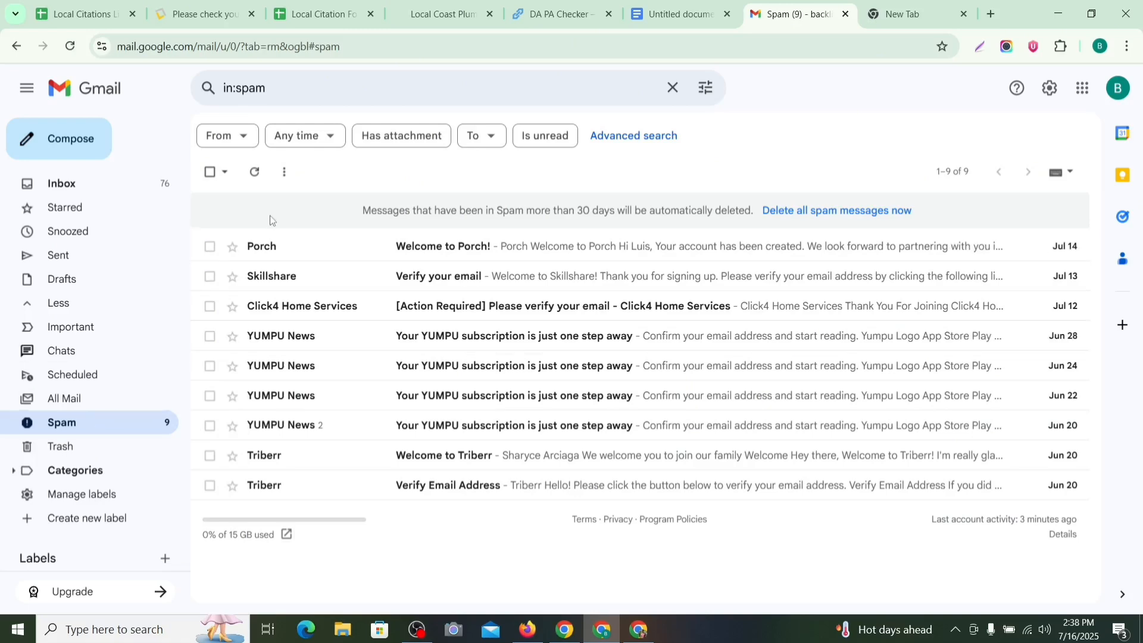
pyautogui.click(95, 183)
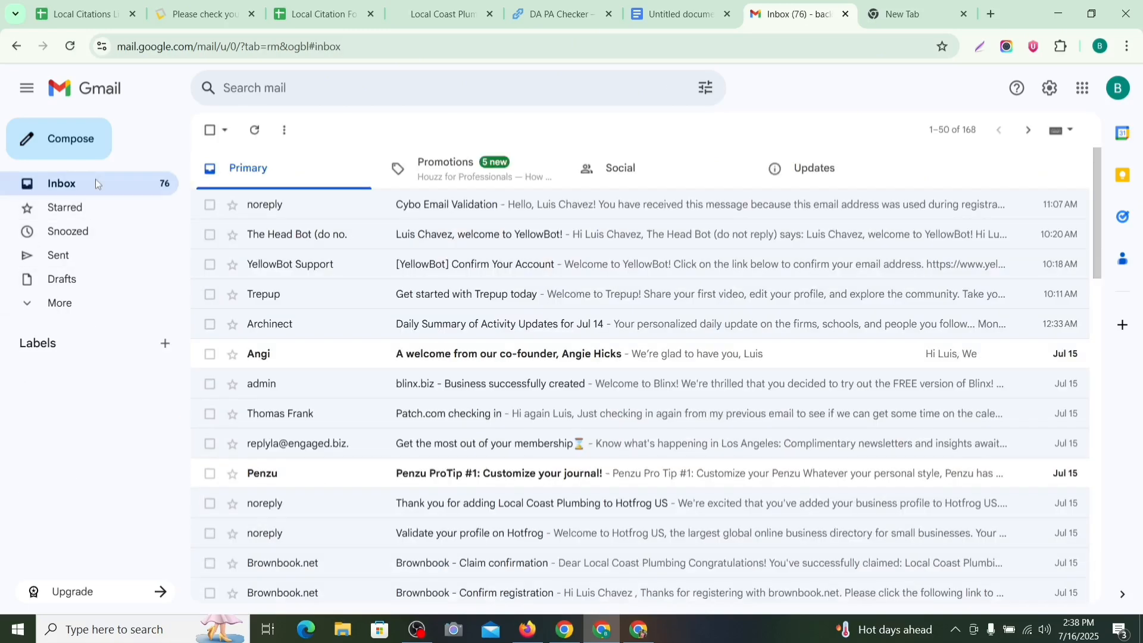
pyautogui.click(122, 304)
pyautogui.click(126, 395)
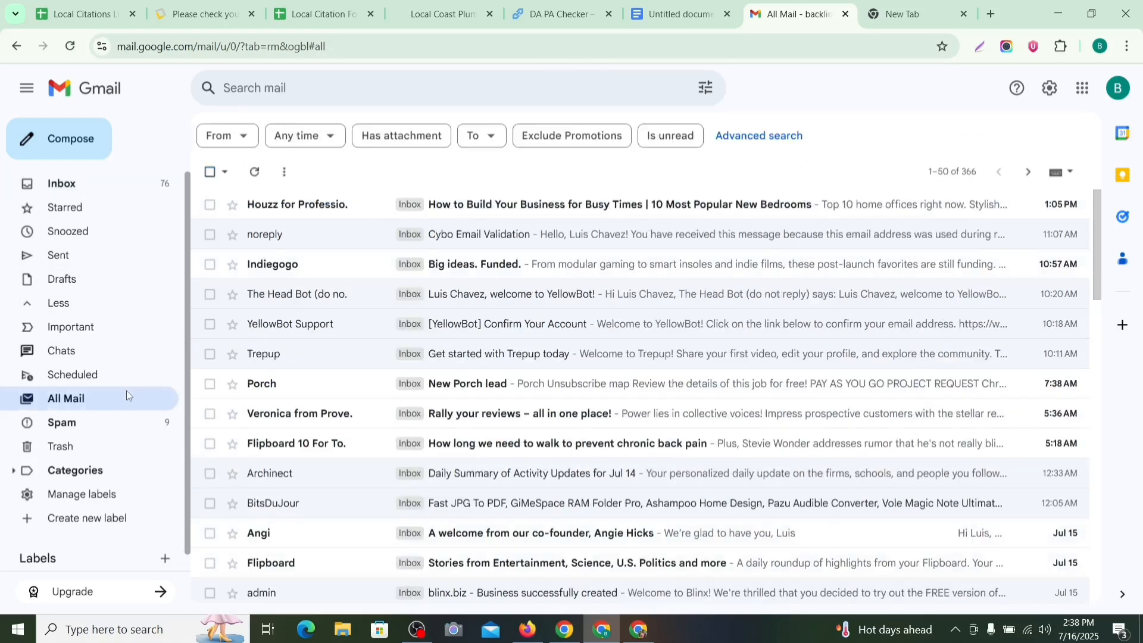
pyautogui.click(111, 187)
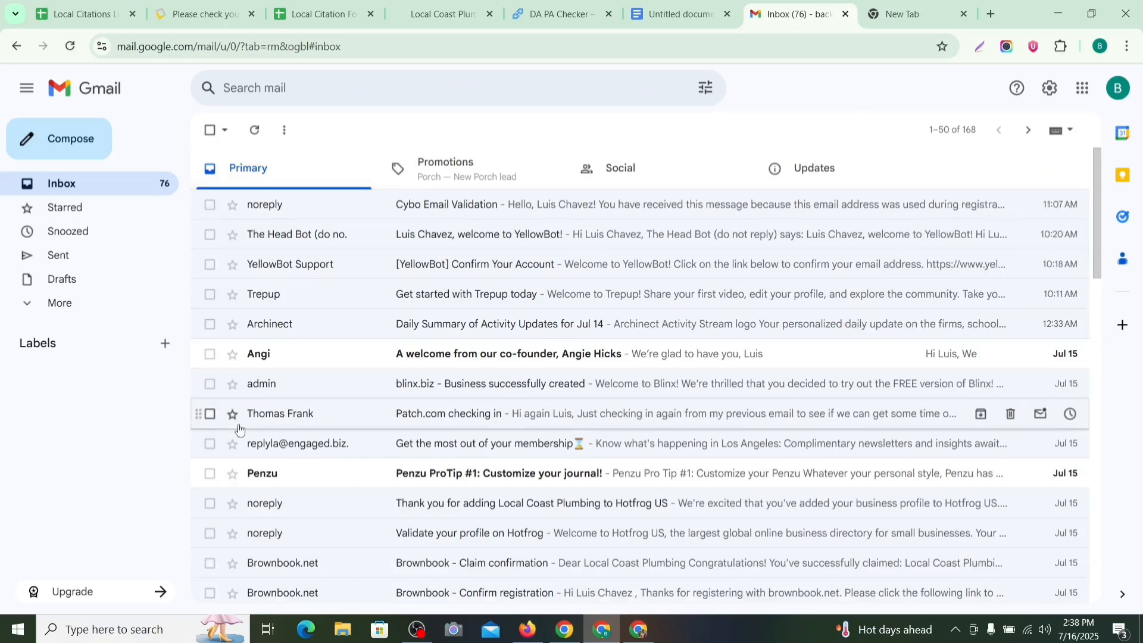
pyautogui.hotkey('ctrl', '2')
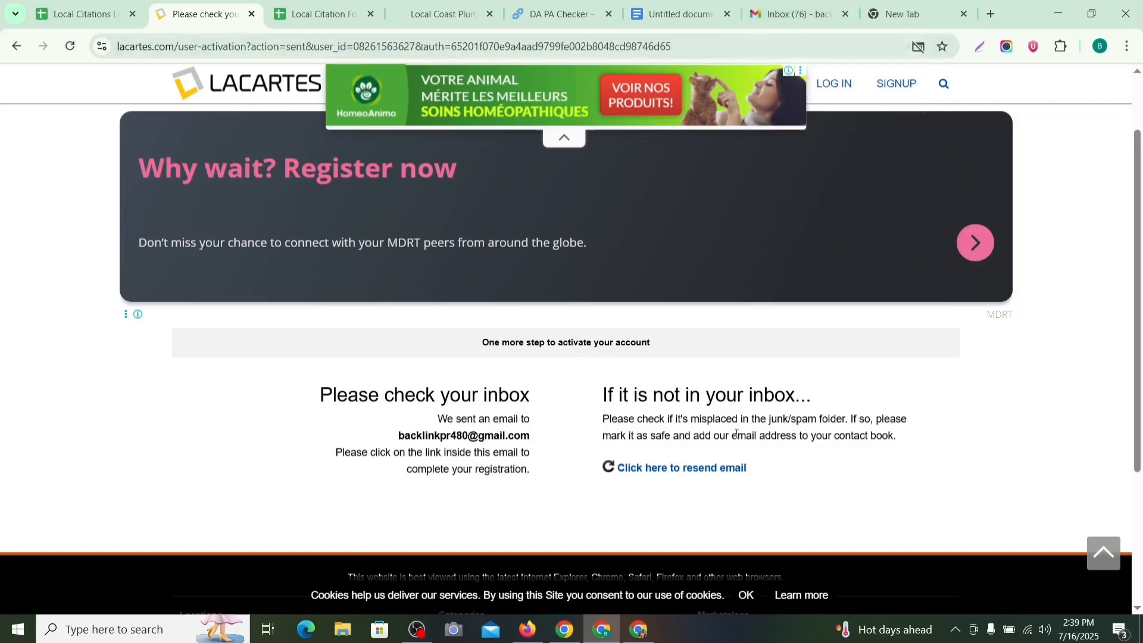
pyautogui.click(779, 25)
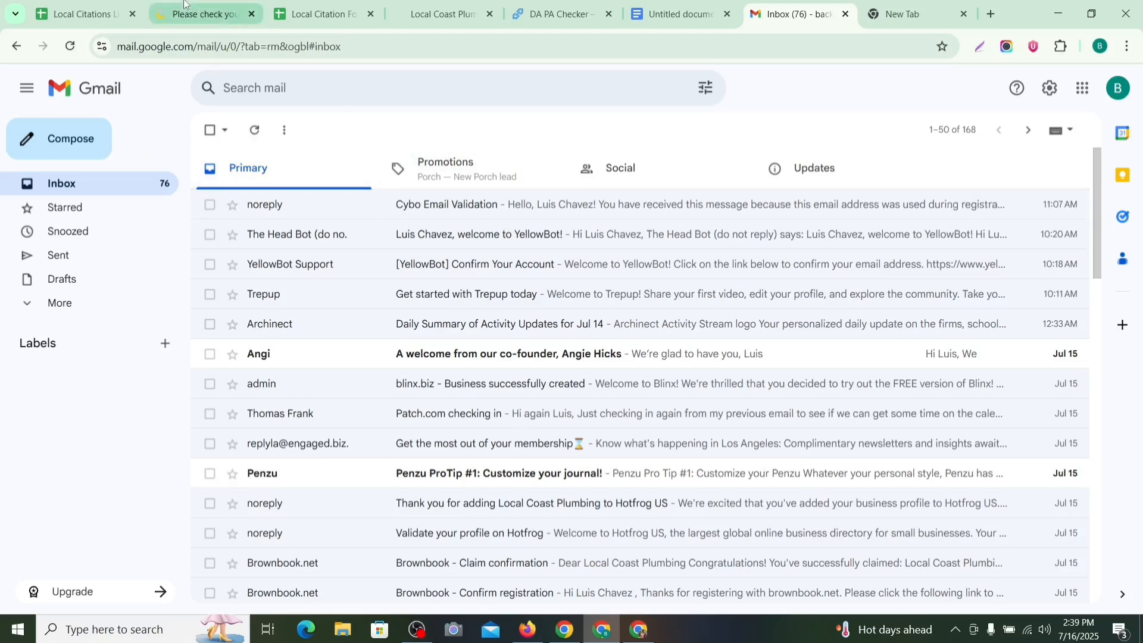
pyautogui.click(101, 6)
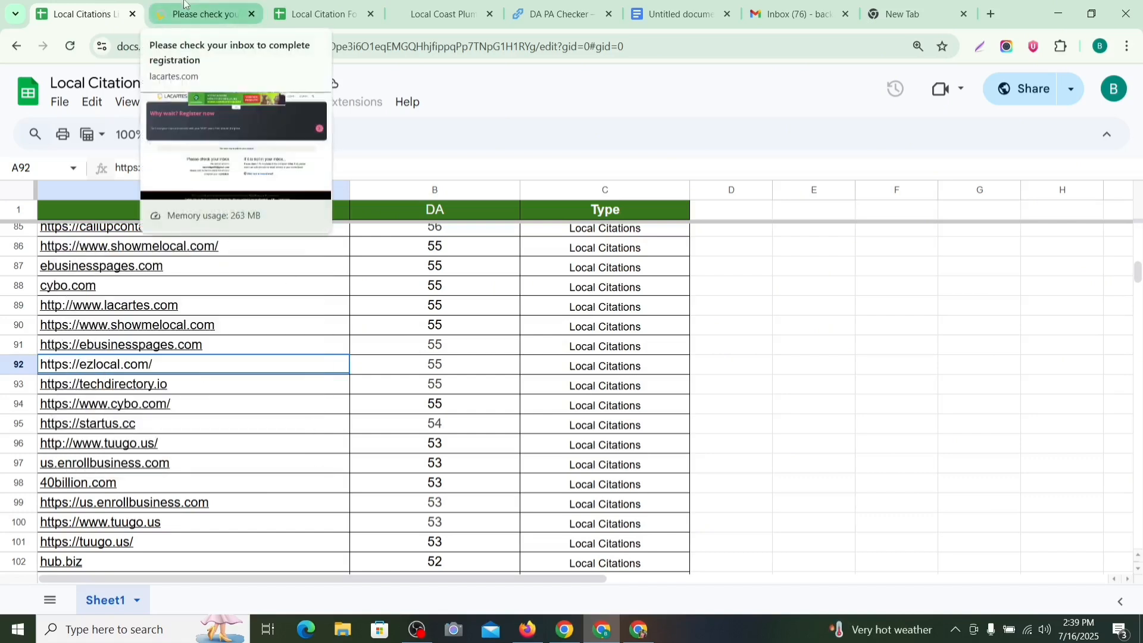
pyautogui.click(792, 18)
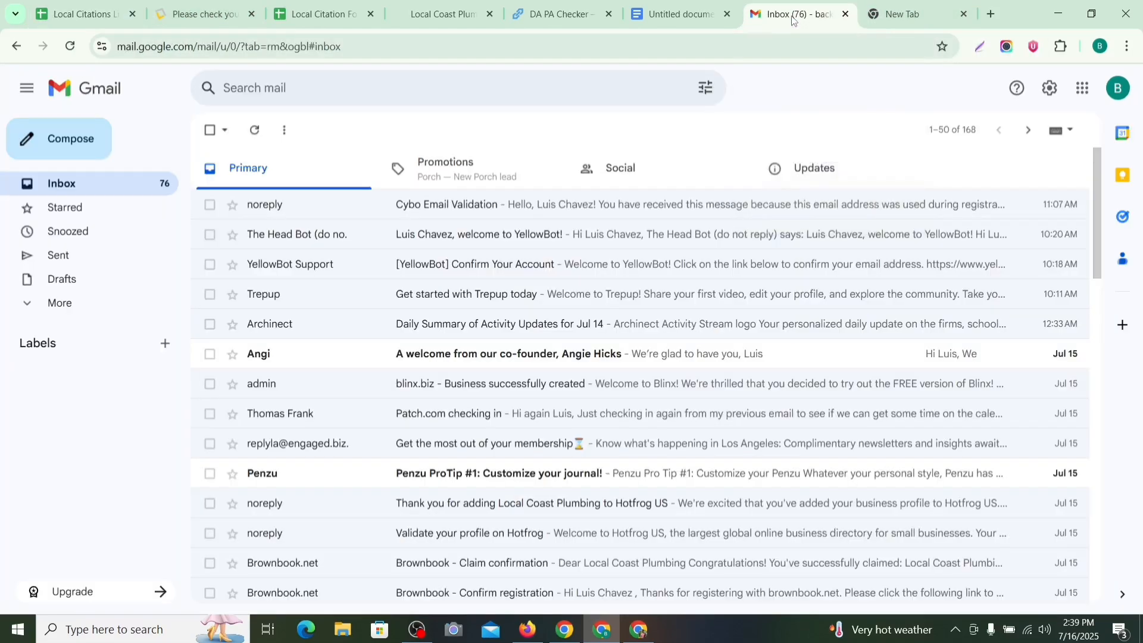
# Step: Recheck Gmail, then scroll the Local Citations List to ezlocal.com in row 92
pyautogui.click(94, 20)
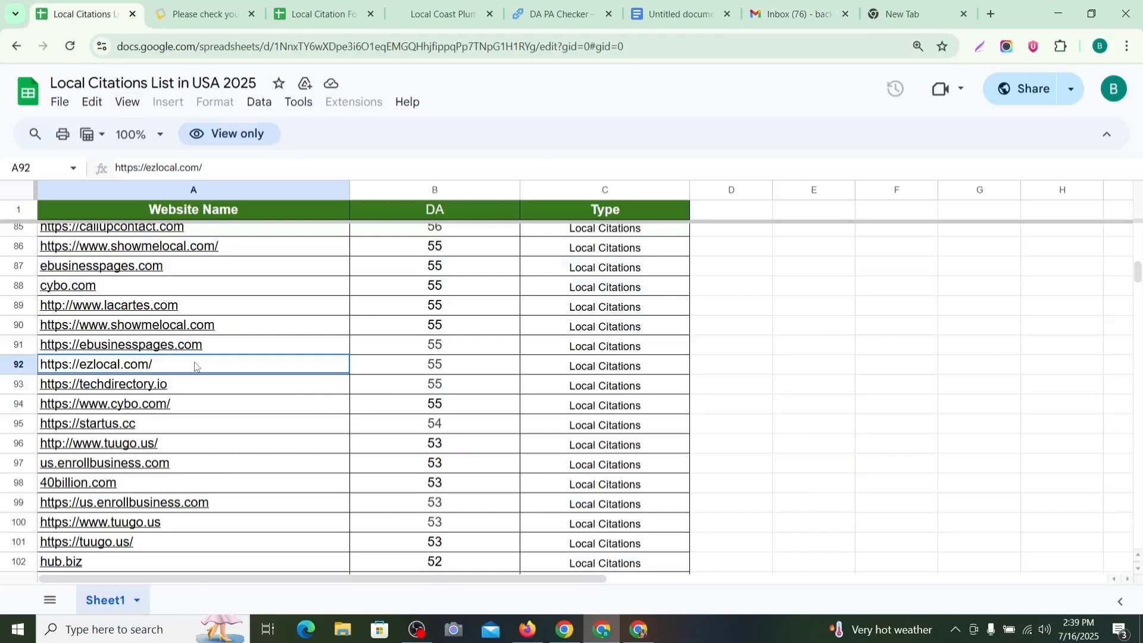
pyautogui.scroll(-1, 304, 326)
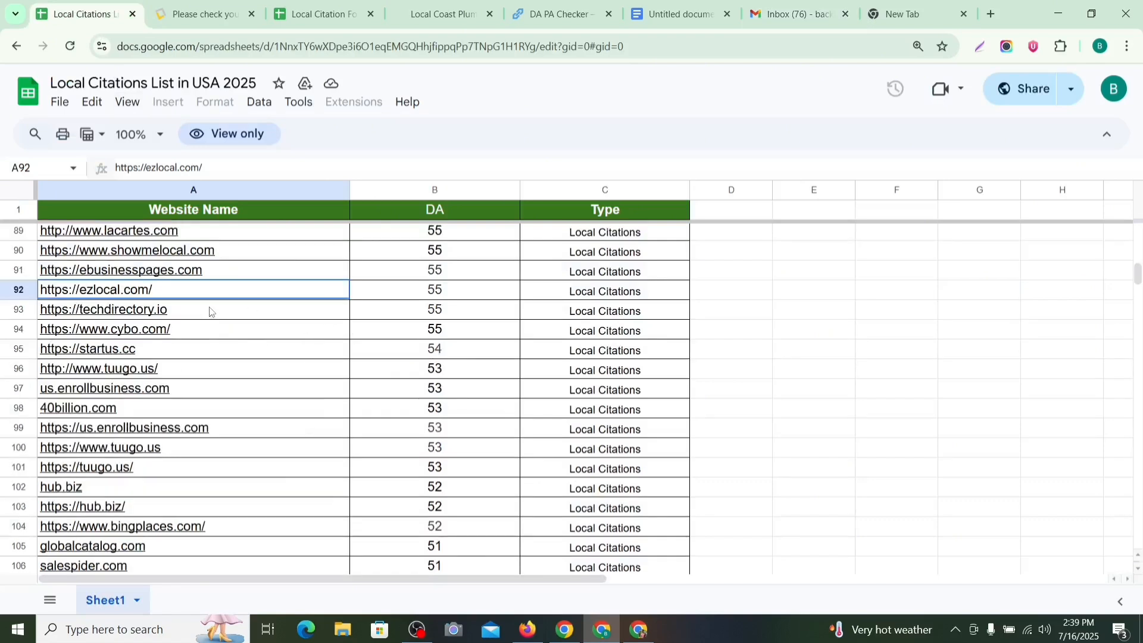
pyautogui.moveTo(161, 314)
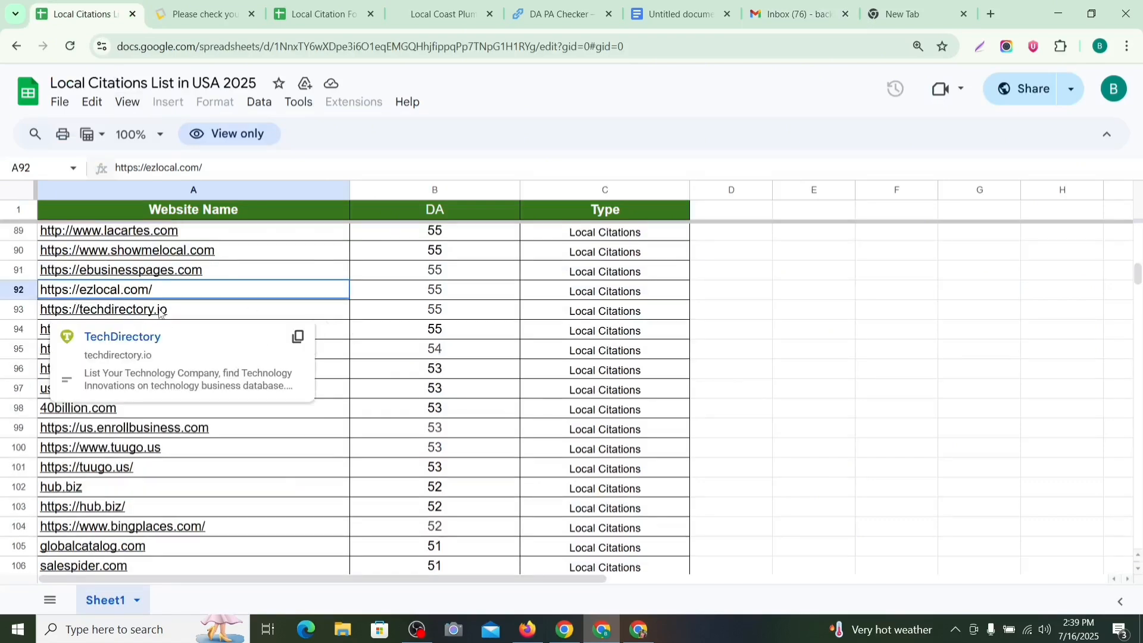
pyautogui.click(791, 13)
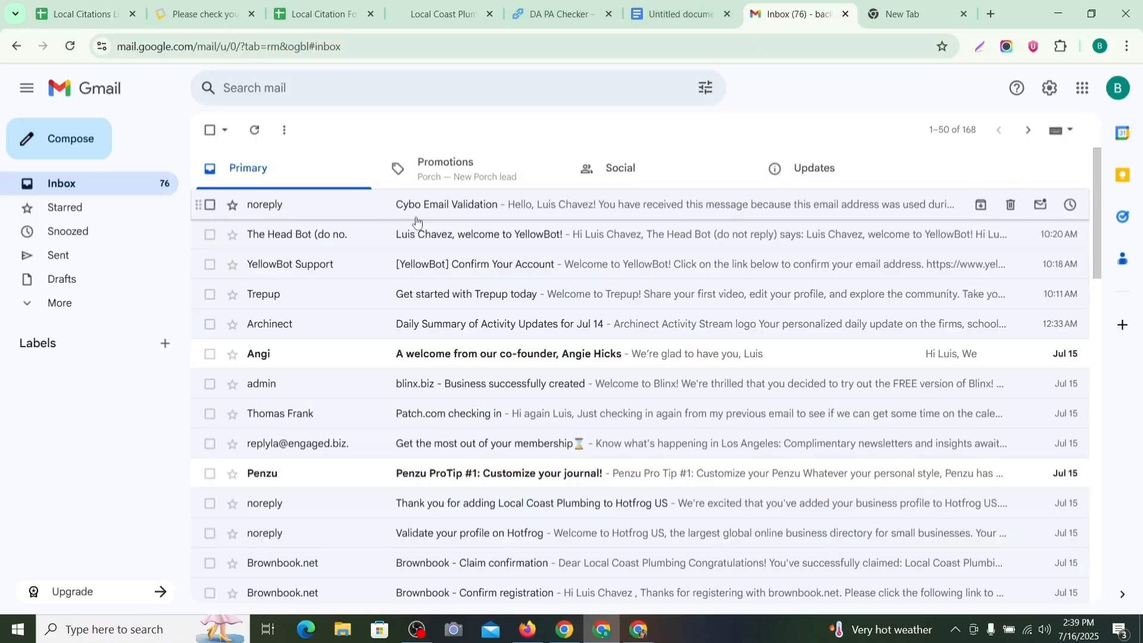
pyautogui.click(205, 13)
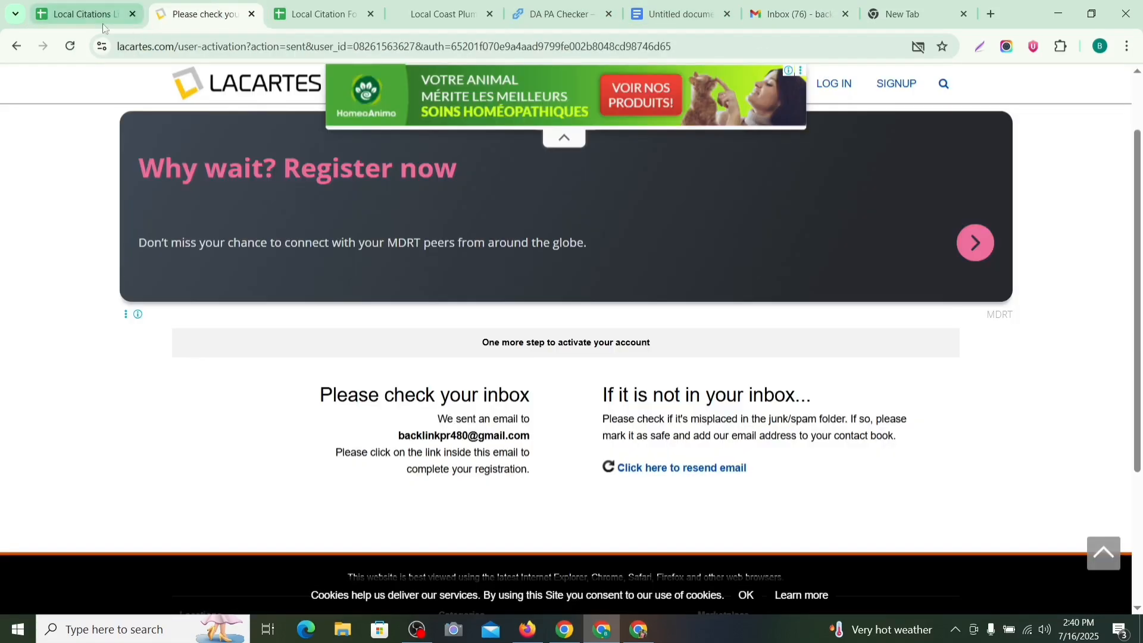
pyautogui.click(85, 22)
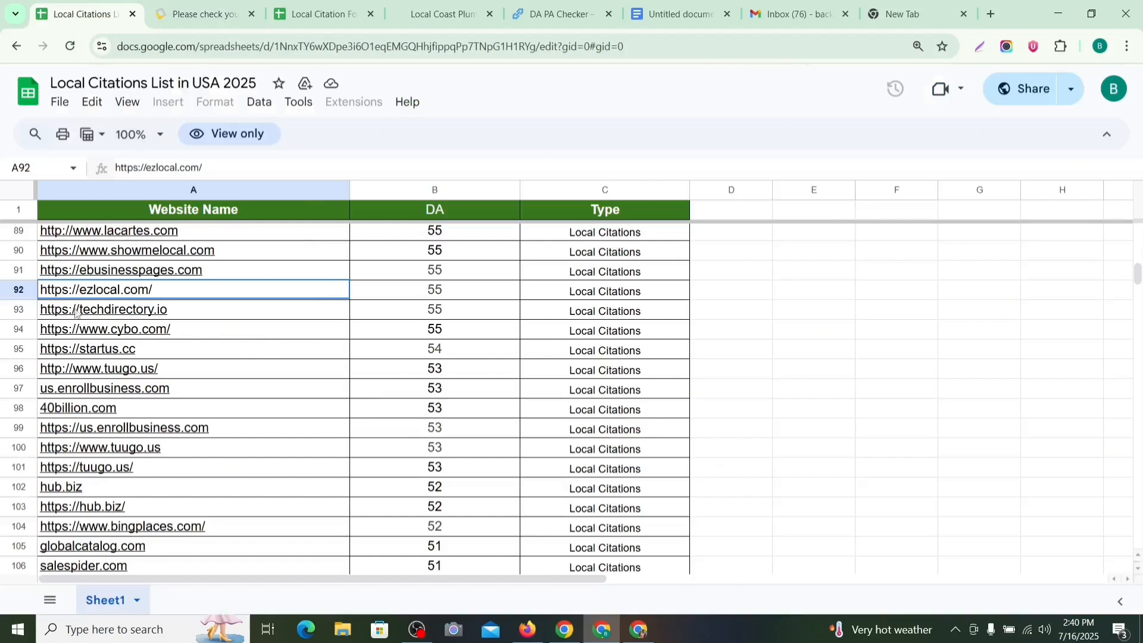
pyautogui.scroll(-2, 339, 274)
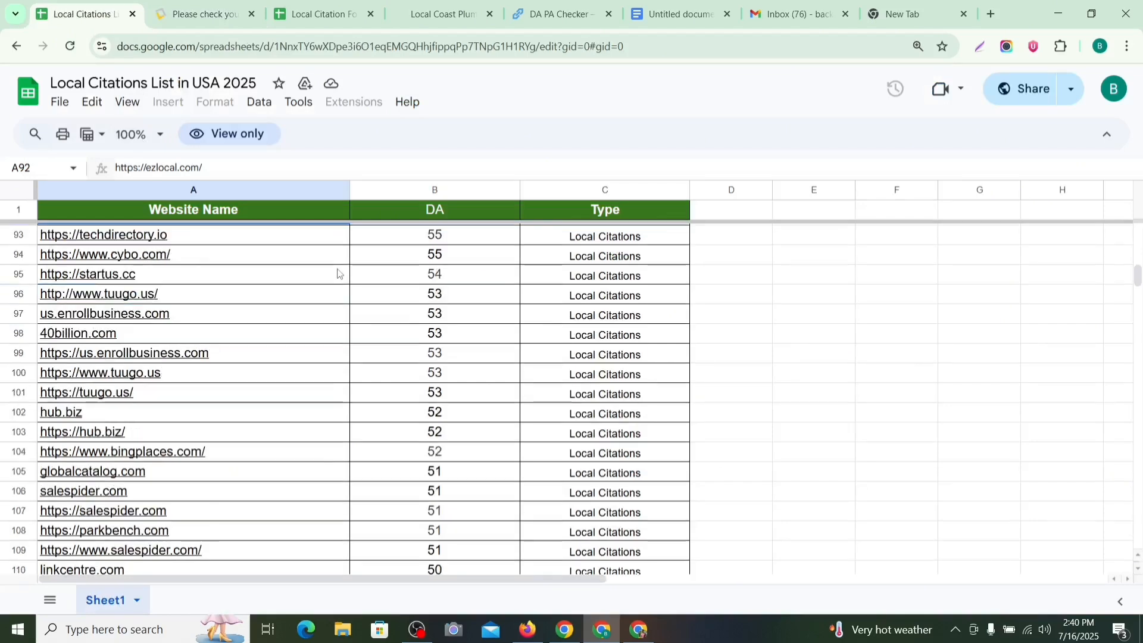
pyautogui.scroll(2, 299, 295)
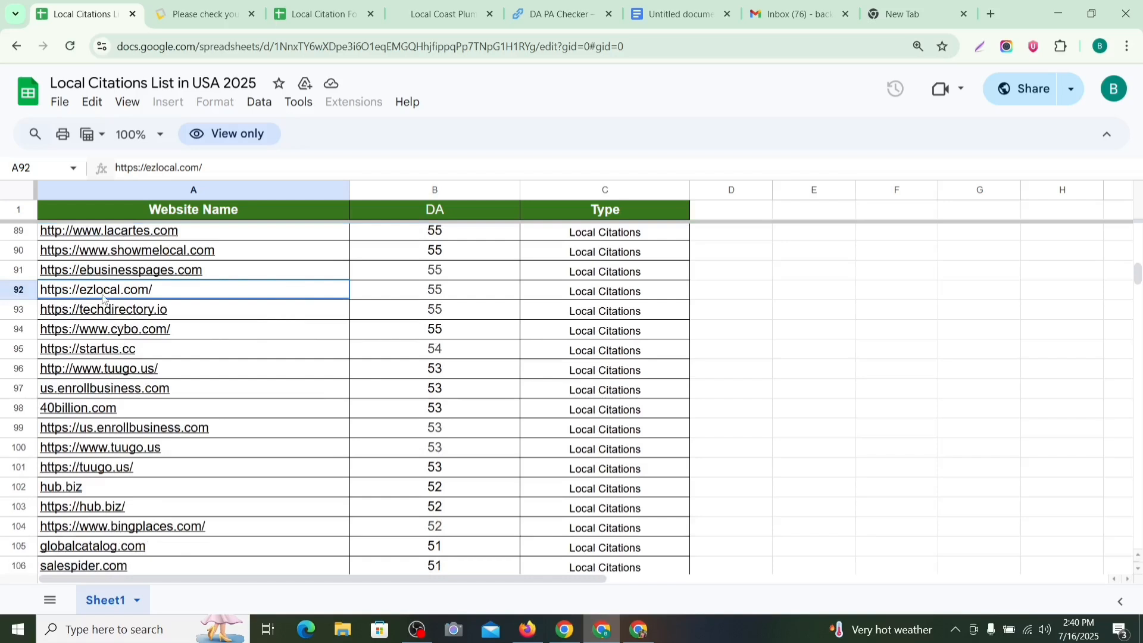
# Step: Start a free EZlocal business listing and enter the name 'Local Coast Plumbing'
pyautogui.moveTo(104, 298)
pyautogui.click(116, 321)
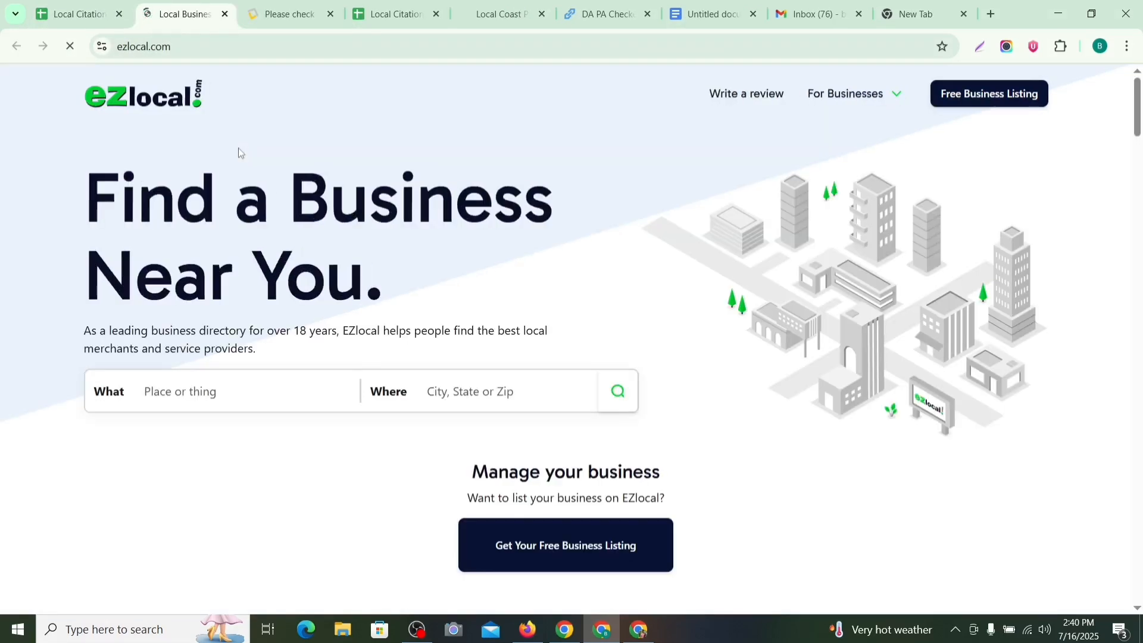
pyautogui.click(1007, 101)
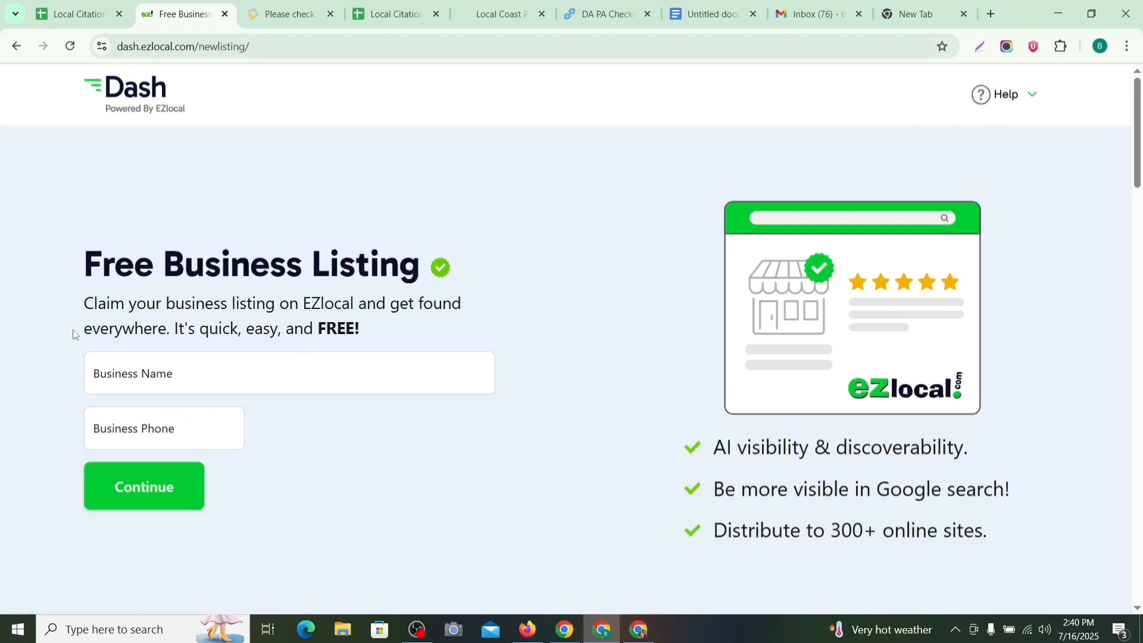
pyautogui.scroll(-2, 225, 330)
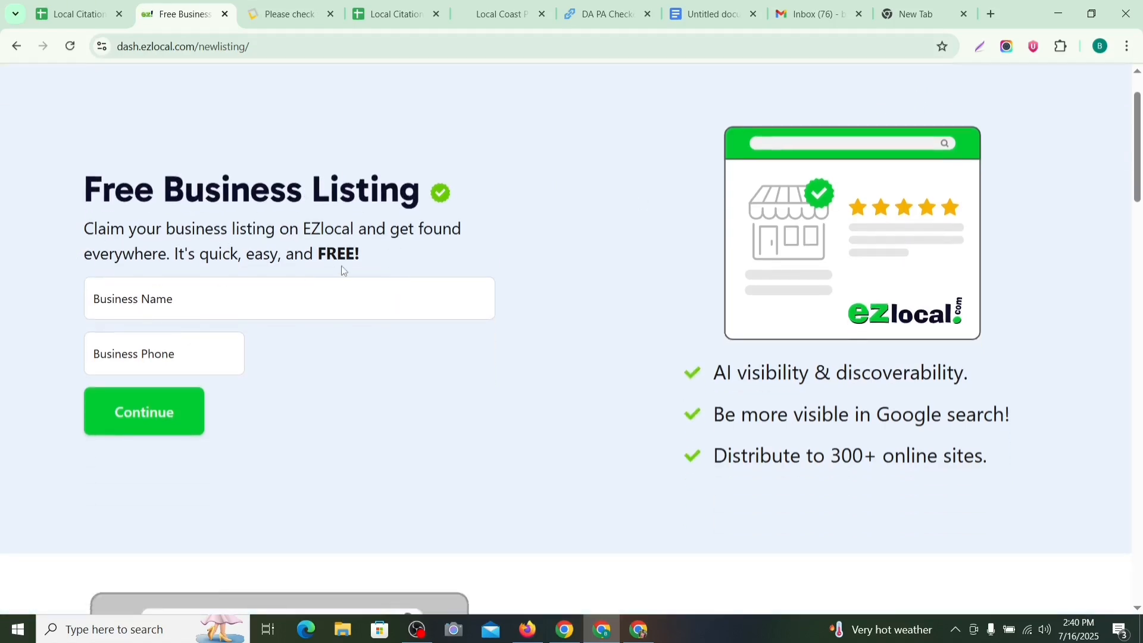
pyautogui.click(262, 313)
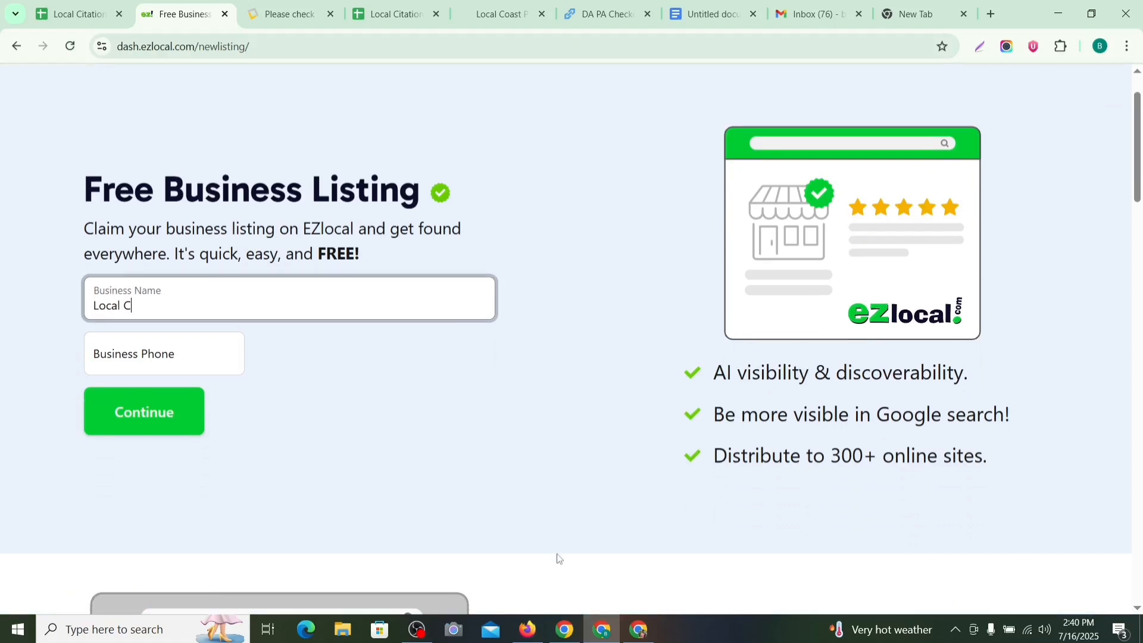
pyautogui.write('Local Coast Plumbing')
# Step: Paste the business phone from the notes document and submit to continue
pyautogui.click(181, 355)
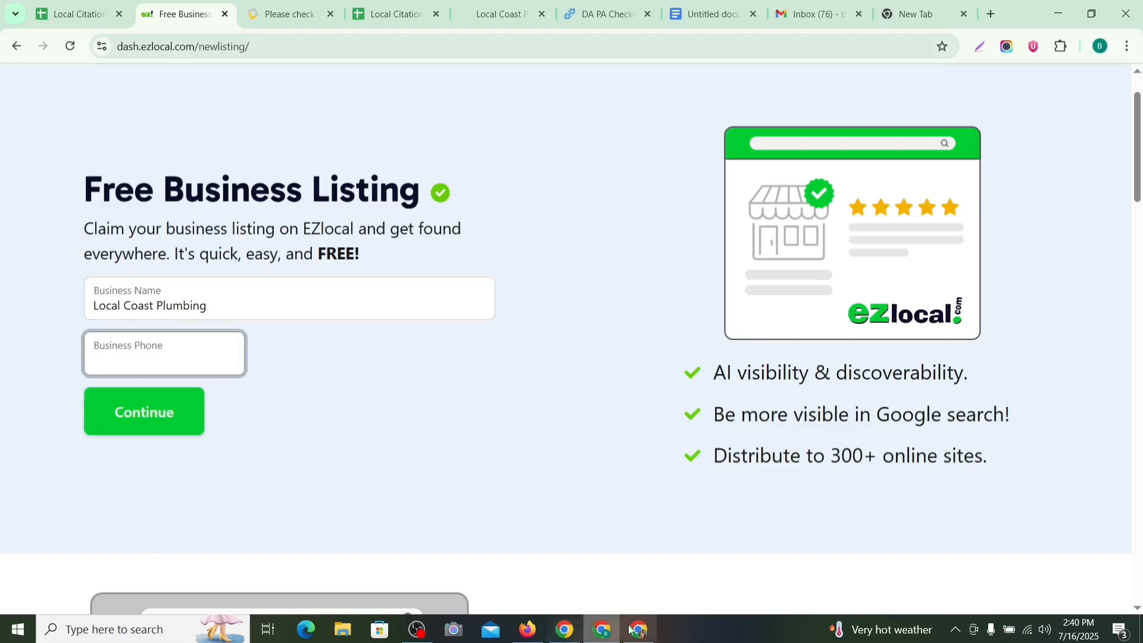
pyautogui.click(698, 17)
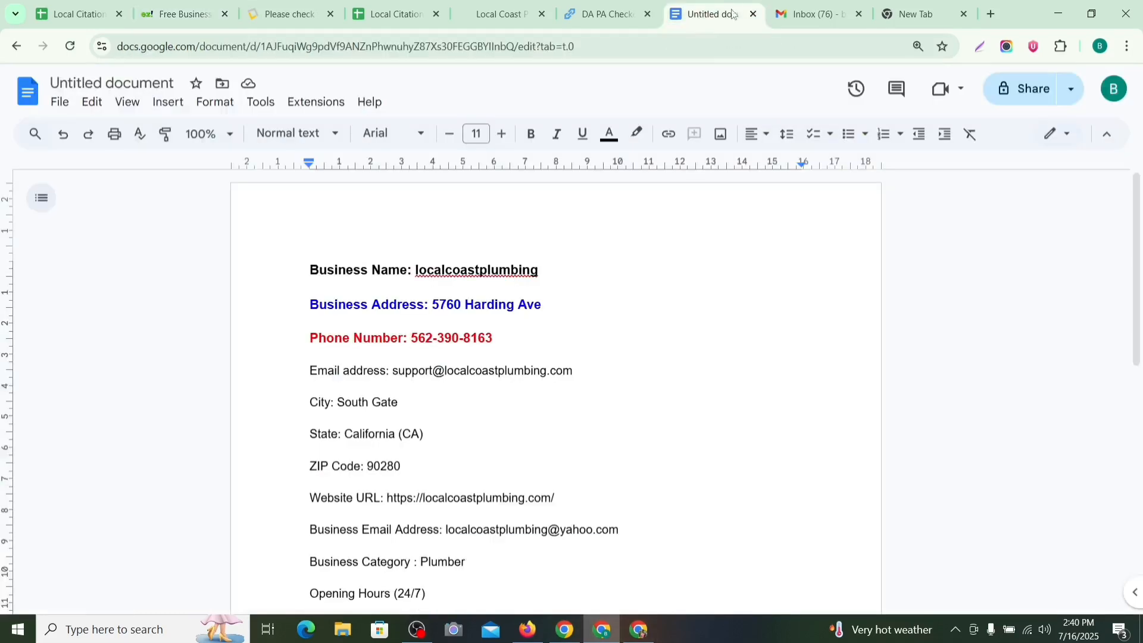
pyautogui.scroll(-1, 594, 302)
pyautogui.moveTo(498, 263); pyautogui.dragTo(411, 265)
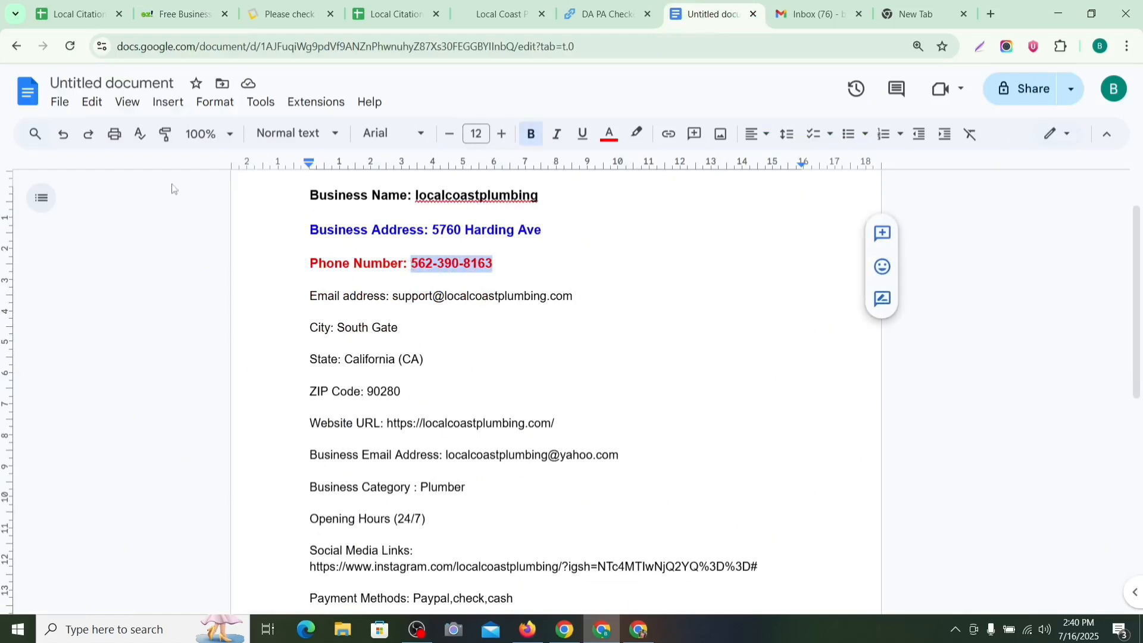
pyautogui.click(178, 13)
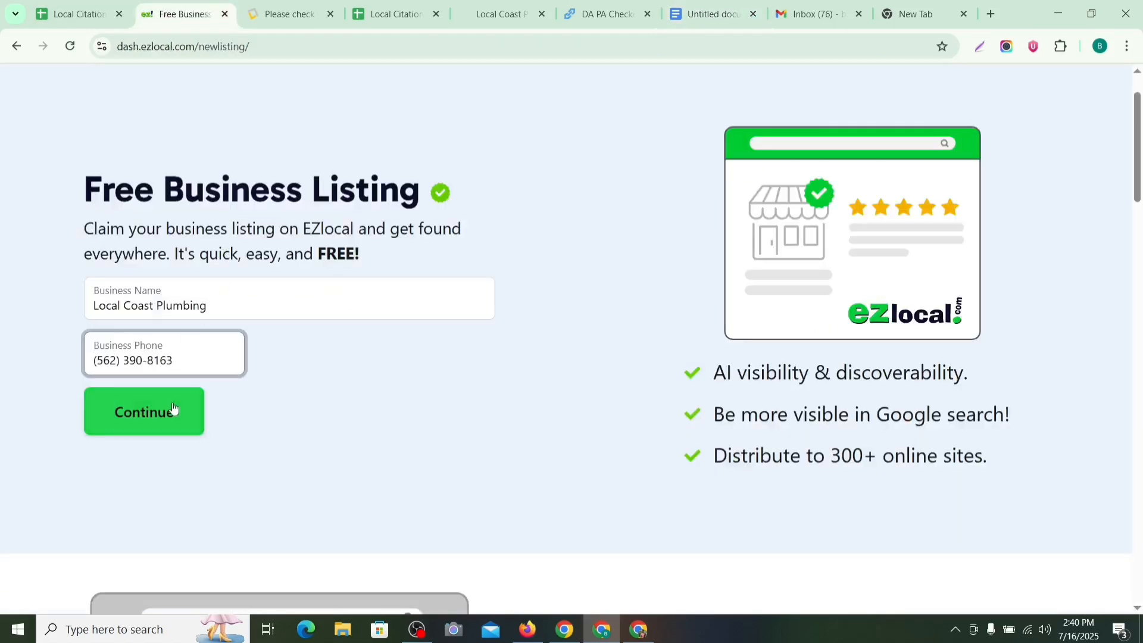
pyautogui.click(172, 408)
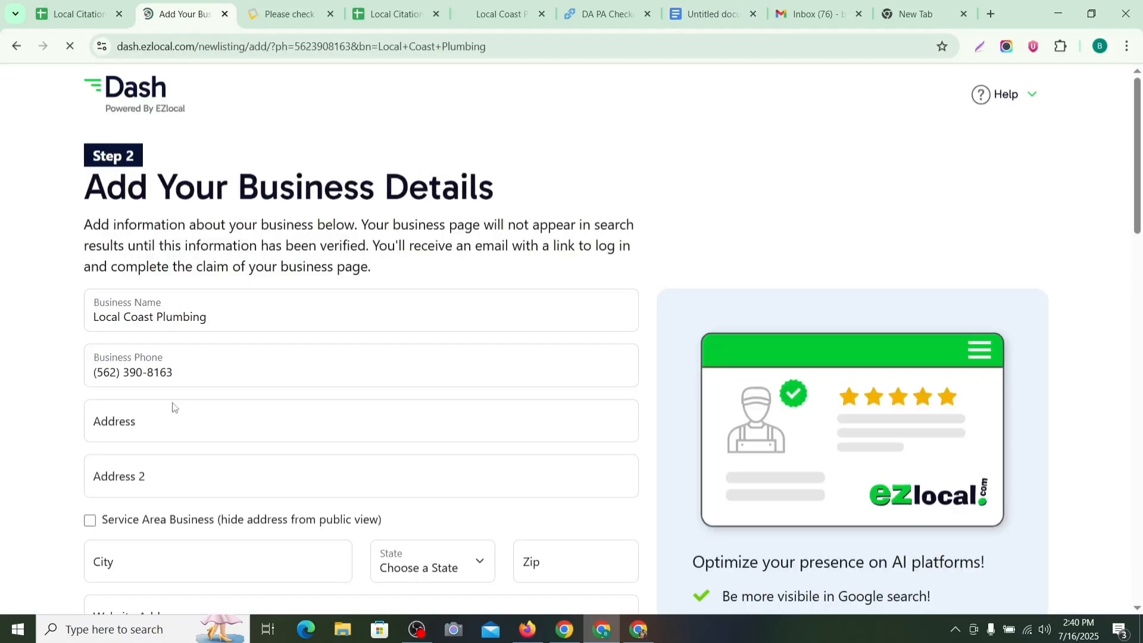
# Step: Fill in the street address copied from the notes document
pyautogui.scroll(-10, 331, 397)
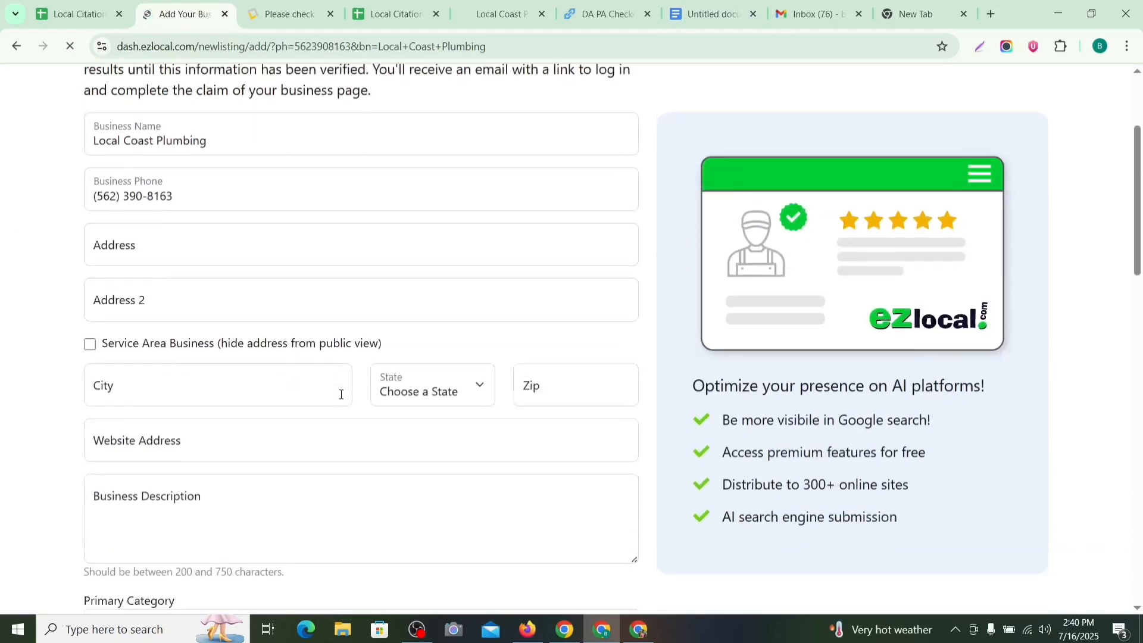
pyautogui.scroll(9, 341, 395)
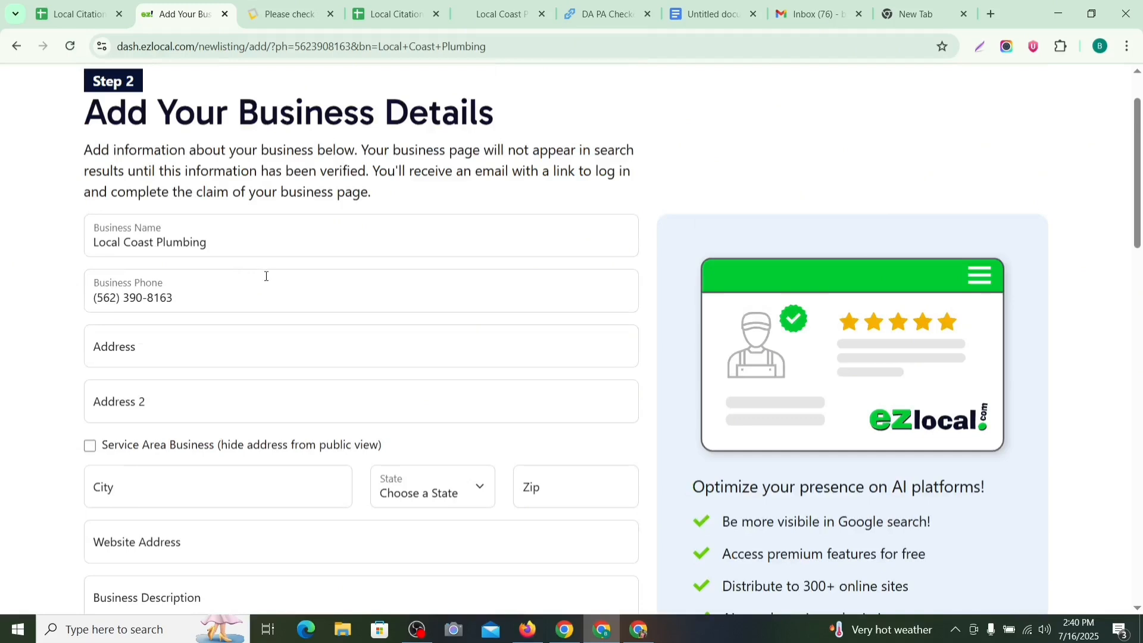
pyautogui.click(256, 358)
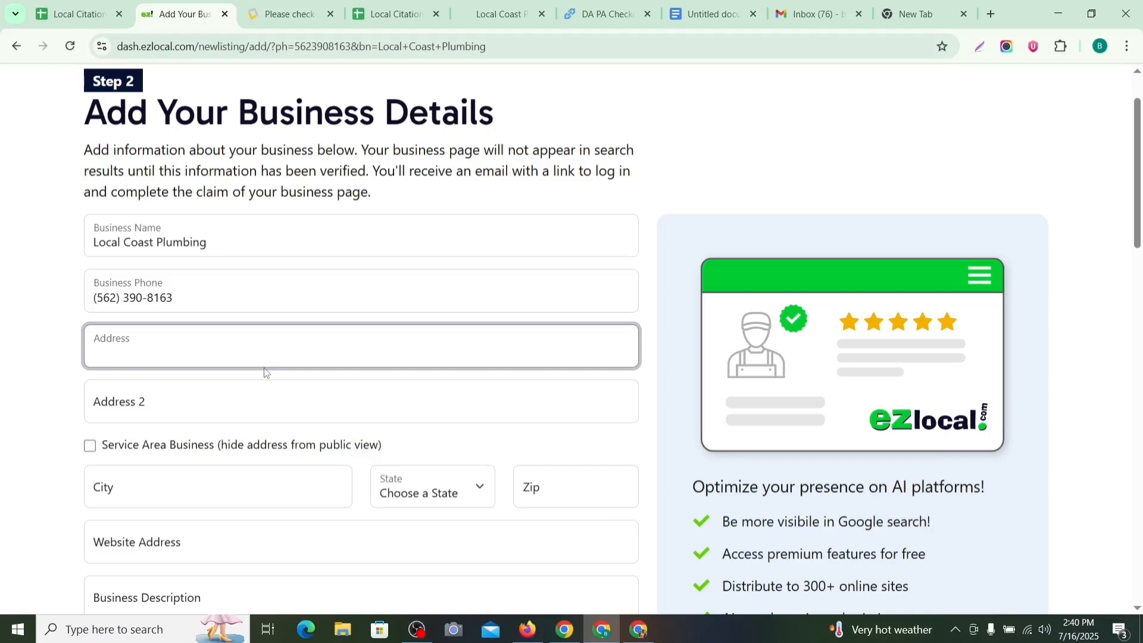
pyautogui.click(252, 250)
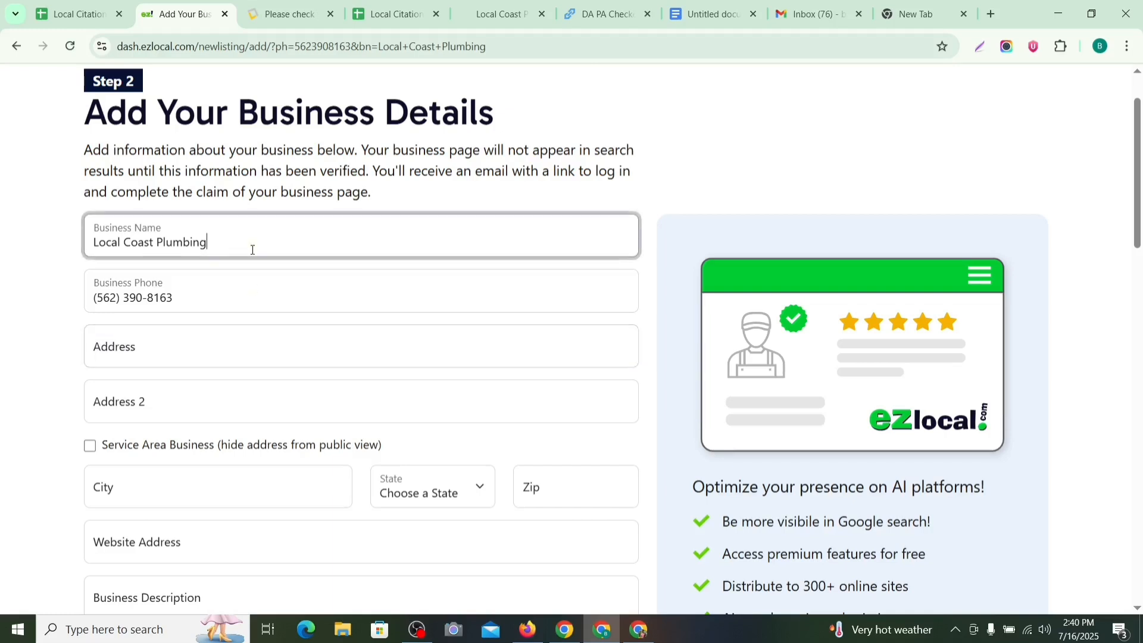
pyautogui.click(244, 307)
pyautogui.click(254, 364)
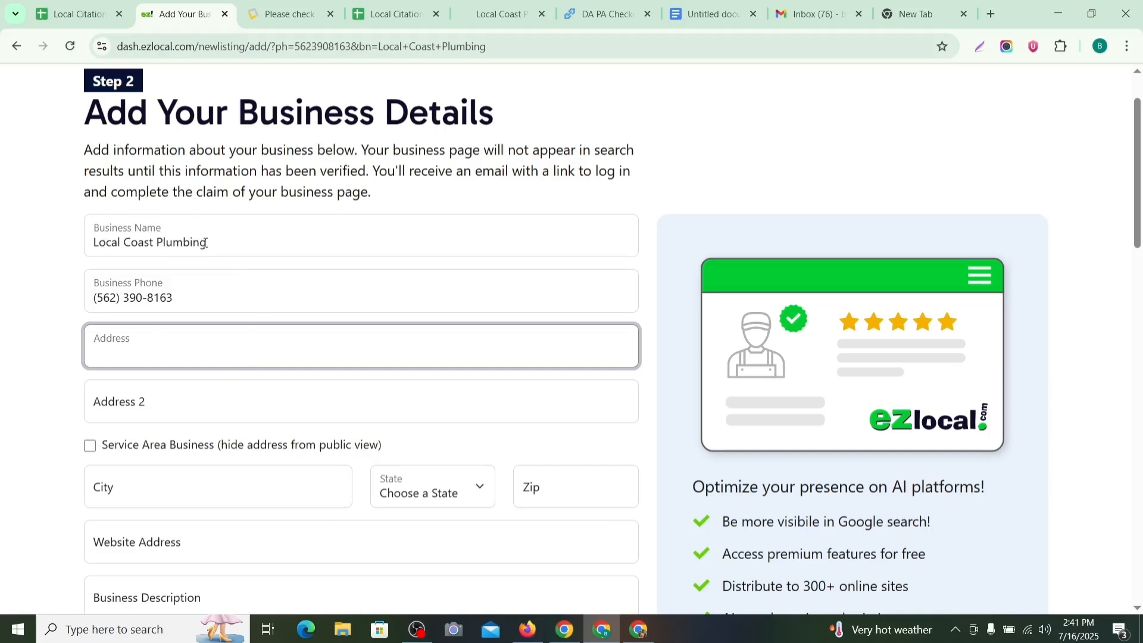
pyautogui.click(219, 306)
pyautogui.click(214, 342)
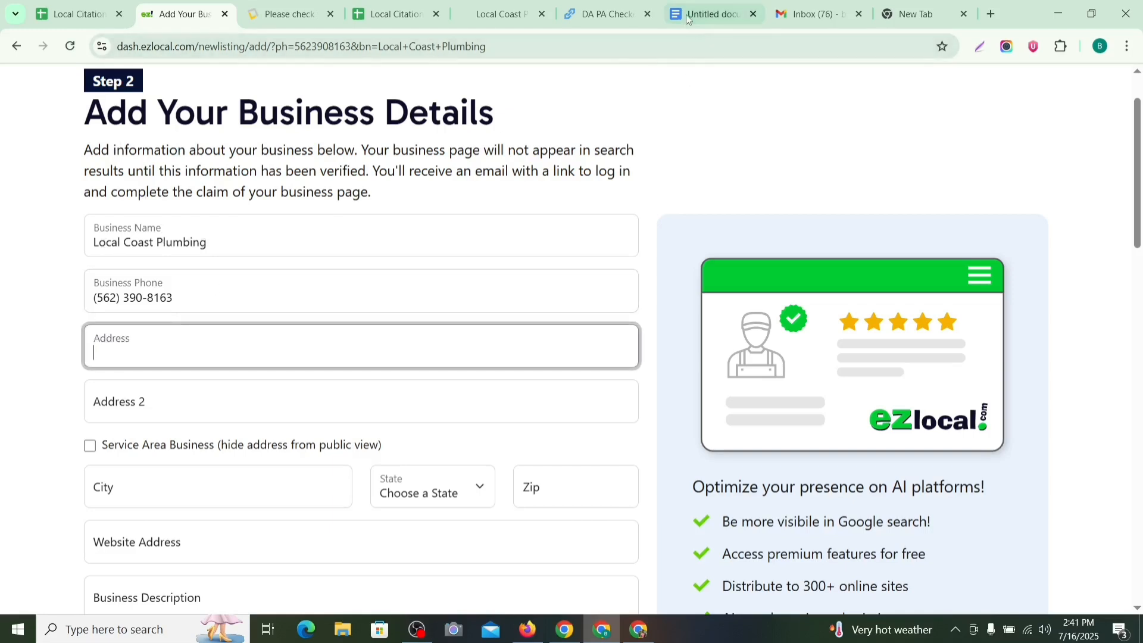
pyautogui.click(704, 18)
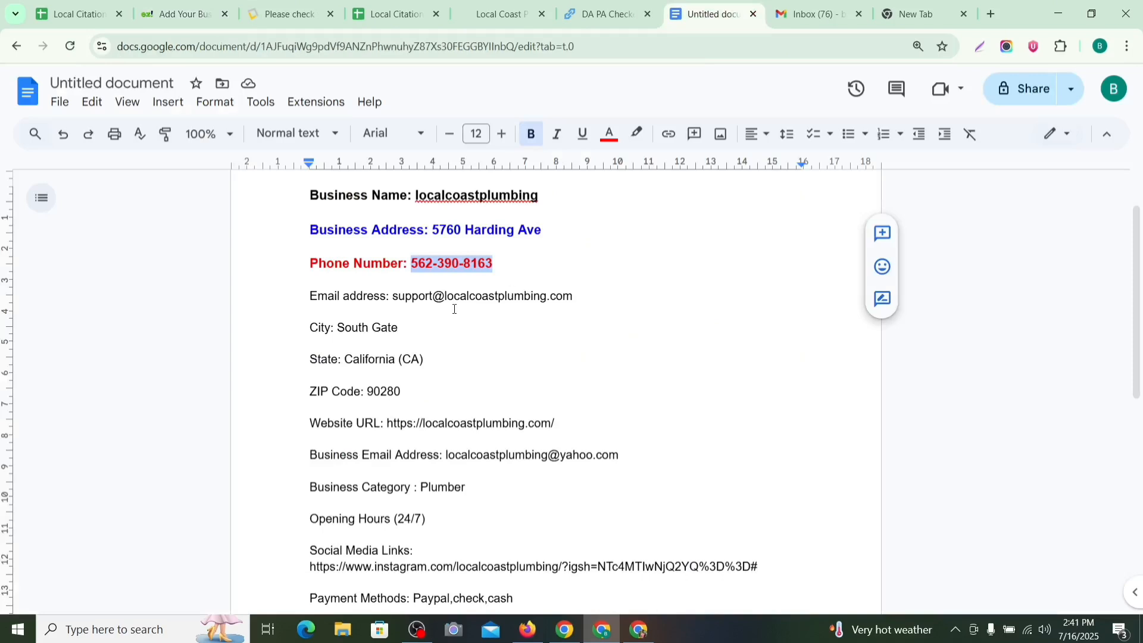
pyautogui.click(543, 278)
pyautogui.moveTo(430, 232); pyautogui.dragTo(553, 231)
pyautogui.hotkey('ctrl', 'c')
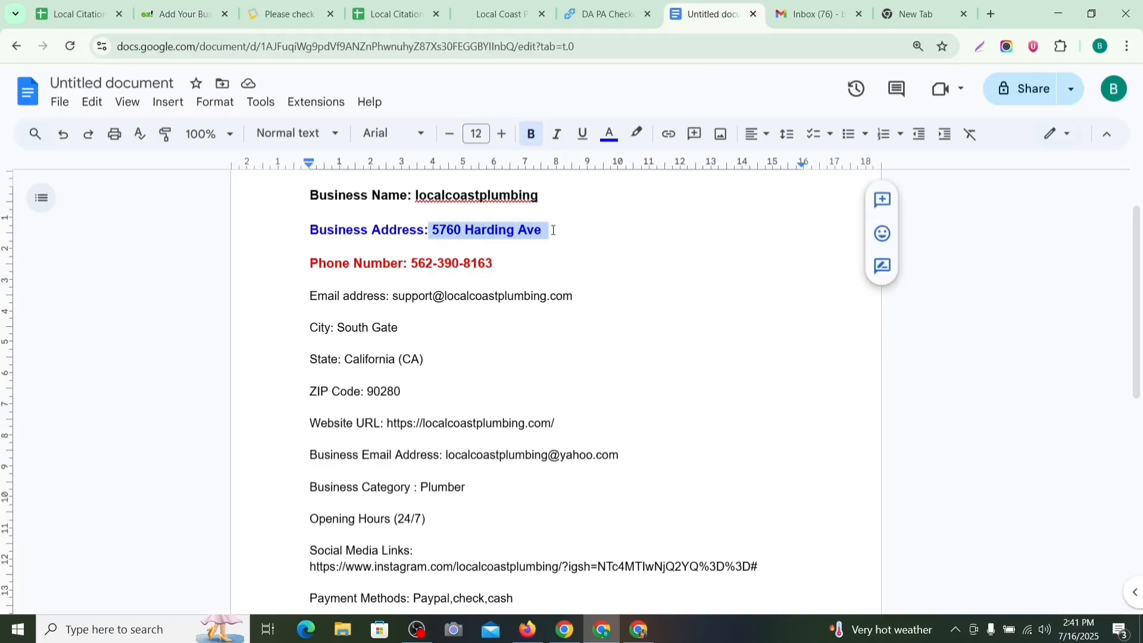
pyautogui.click(165, 13)
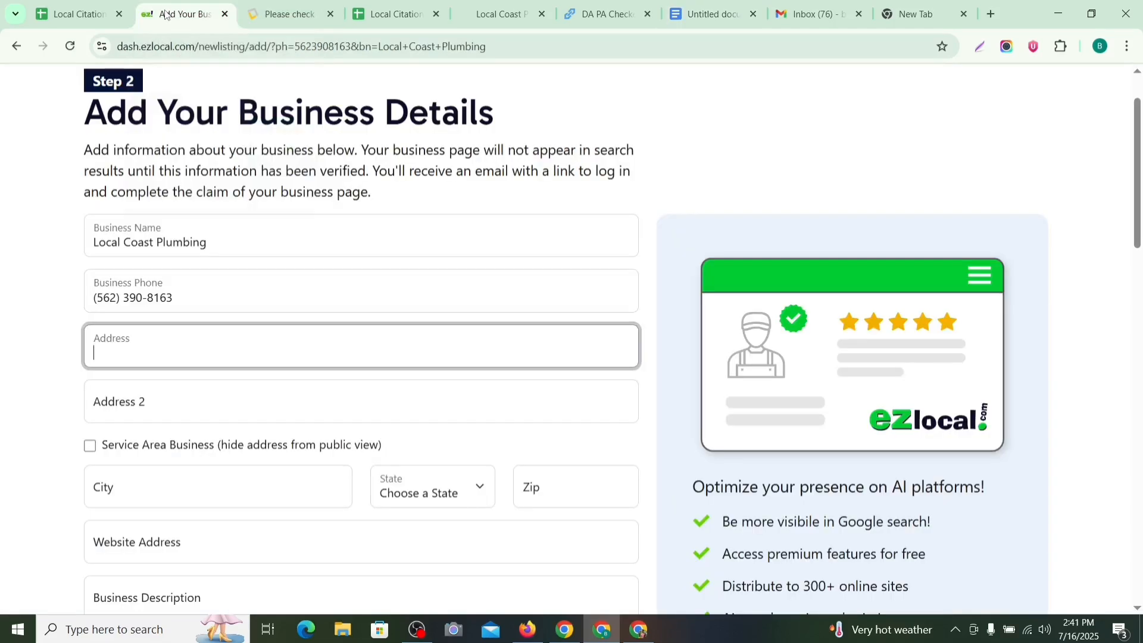
pyautogui.hotkey('ctrl', 'v')
# Step: Mark it a service-area business in South Gate, California, with ZIP 90280 from the notes
pyautogui.scroll(-3, 298, 321)
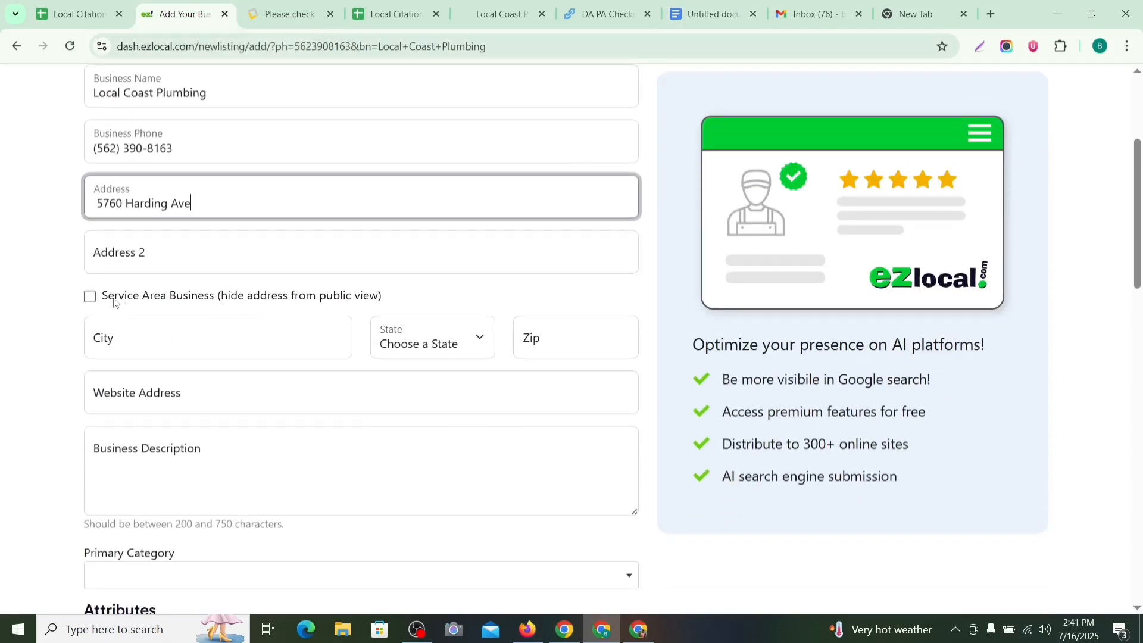
pyautogui.click(90, 298)
pyautogui.click(168, 344)
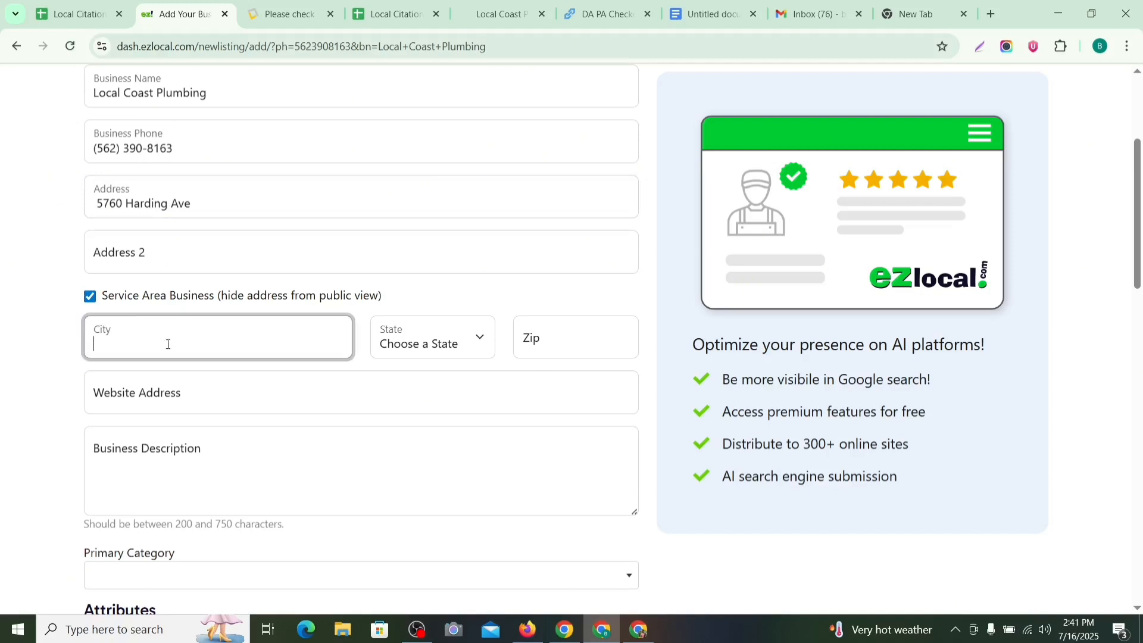
pyautogui.write('South Gate')
pyautogui.click(393, 339)
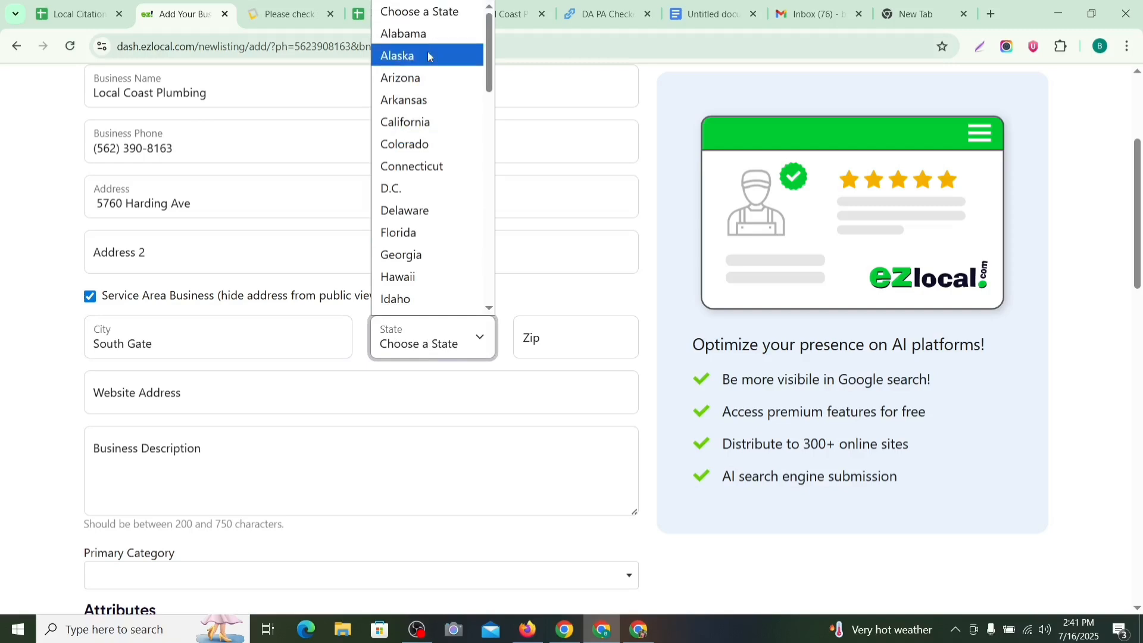
pyautogui.click(449, 121)
pyautogui.press('Tab')
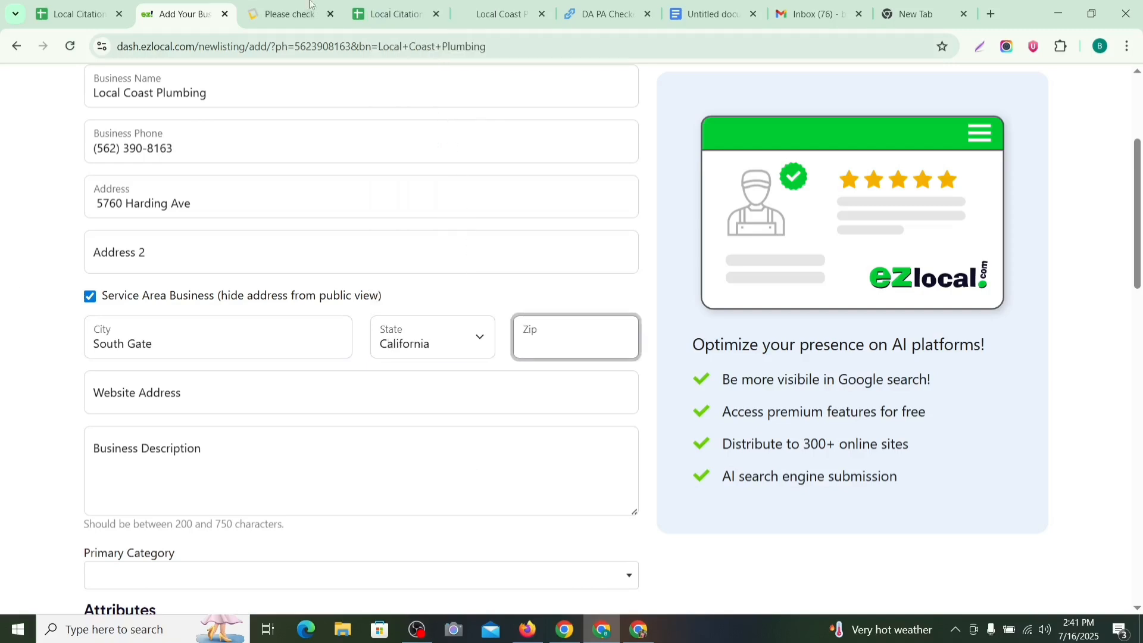
pyautogui.click(708, 13)
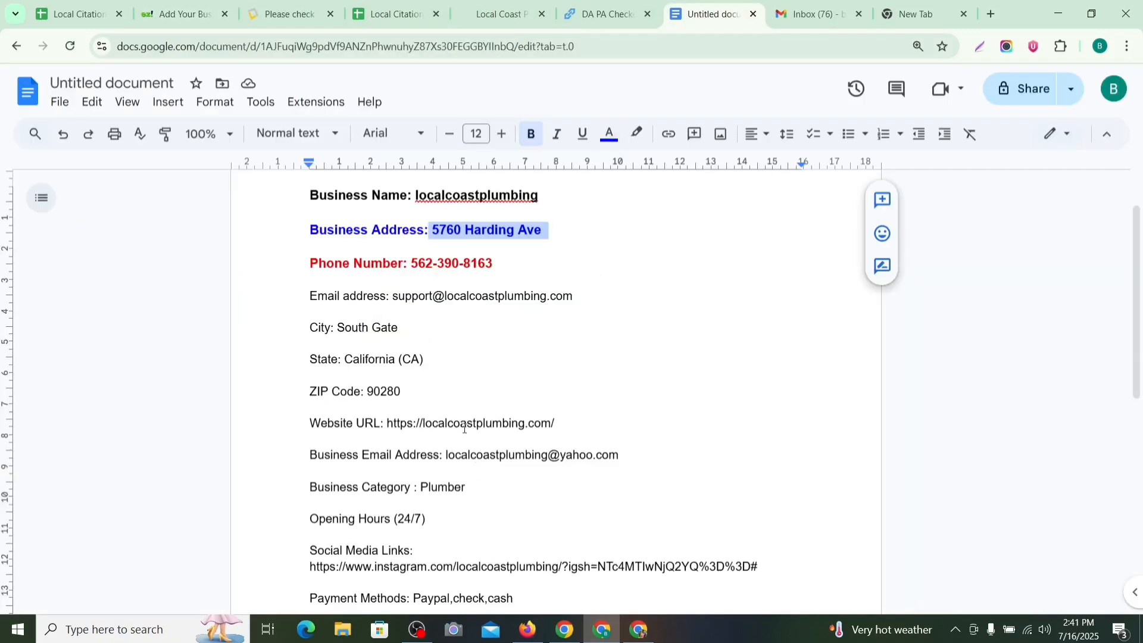
pyautogui.click(423, 388)
pyautogui.moveTo(404, 392); pyautogui.dragTo(366, 394)
pyautogui.hotkey('ctrl', 'c')
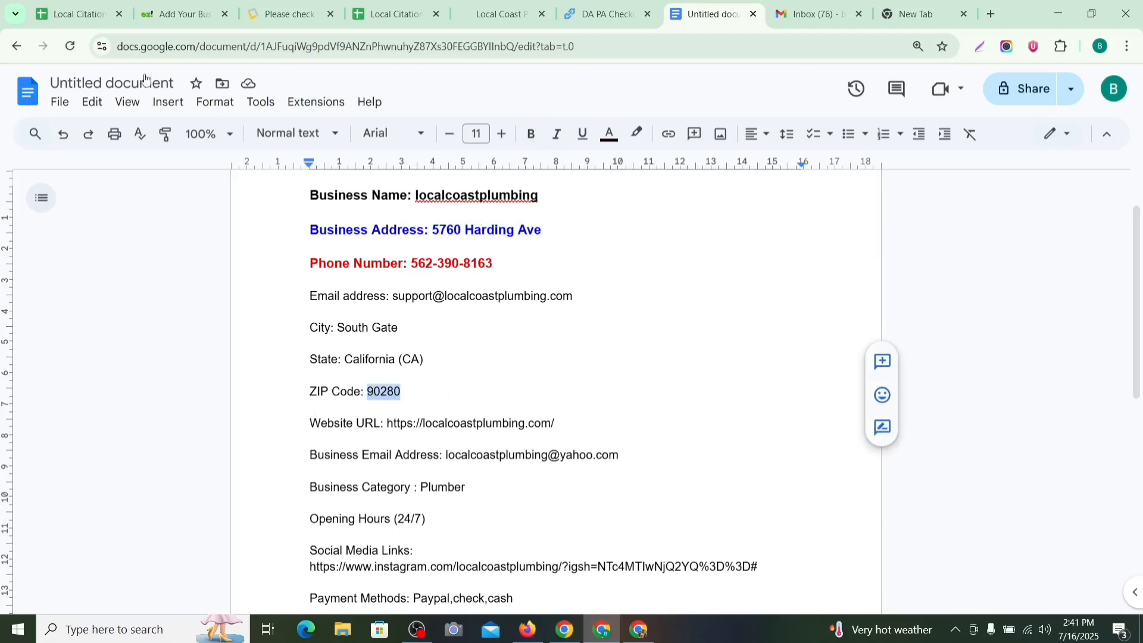
pyautogui.click(179, 13)
pyautogui.hotkey('ctrl', 'v')
pyautogui.scroll(-2, 353, 244)
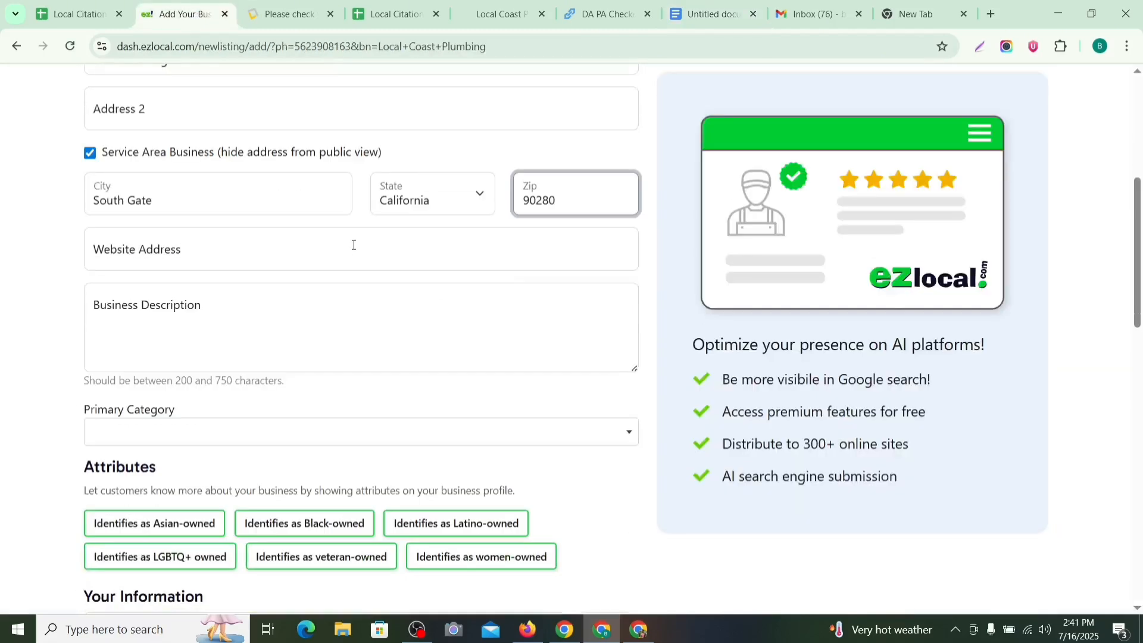
pyautogui.click(354, 245)
pyautogui.click(497, 14)
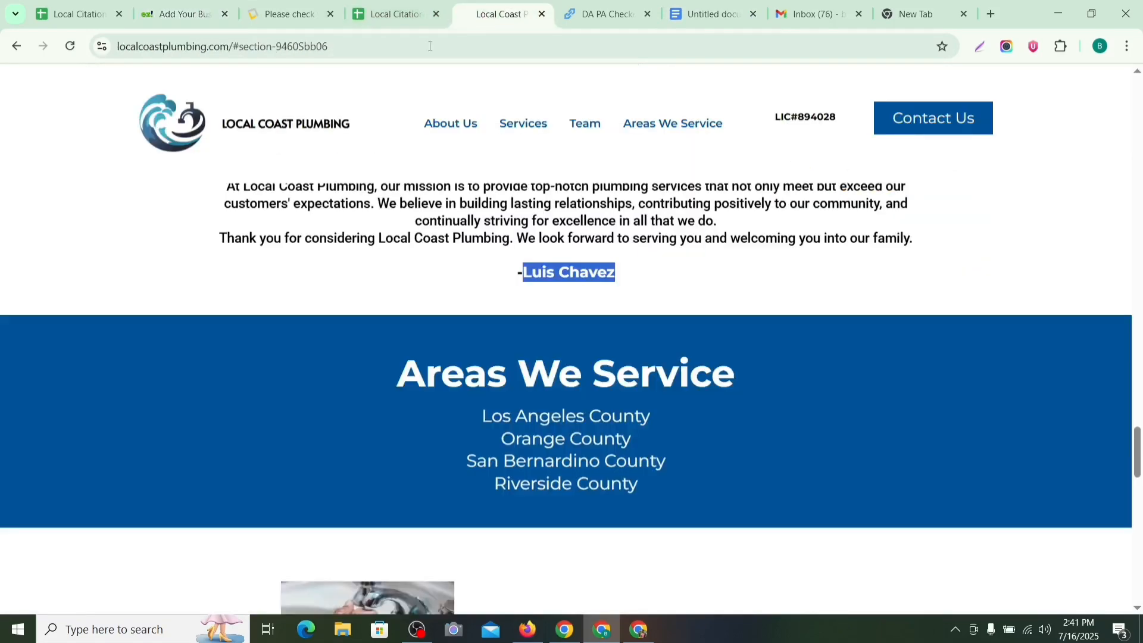
pyautogui.click(233, 45)
pyautogui.click(233, 46)
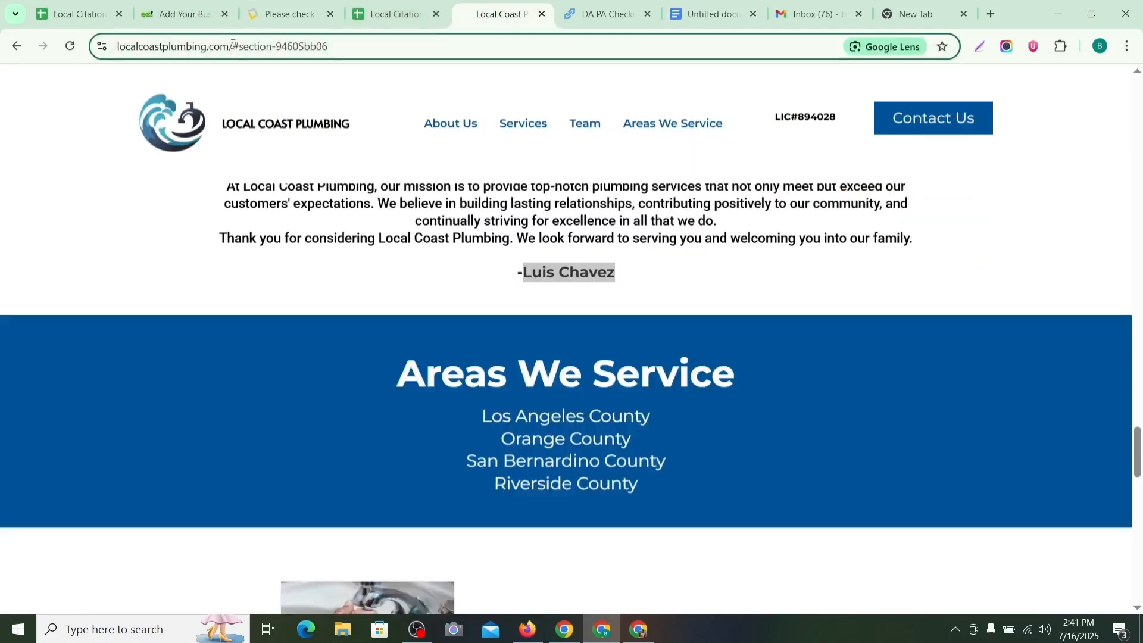
pyautogui.moveTo(233, 46); pyautogui.dragTo(116, 47)
pyautogui.hotkey('ctrl', 'c')
pyautogui.click(179, 13)
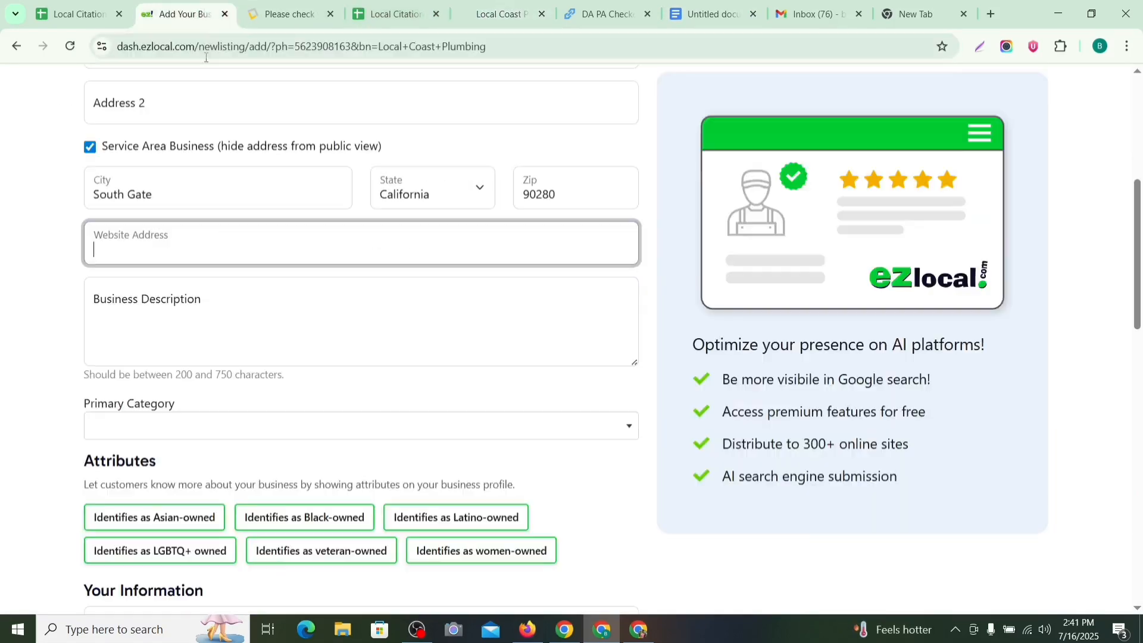
pyautogui.hotkey('ctrl', 'v')
pyautogui.click(175, 301)
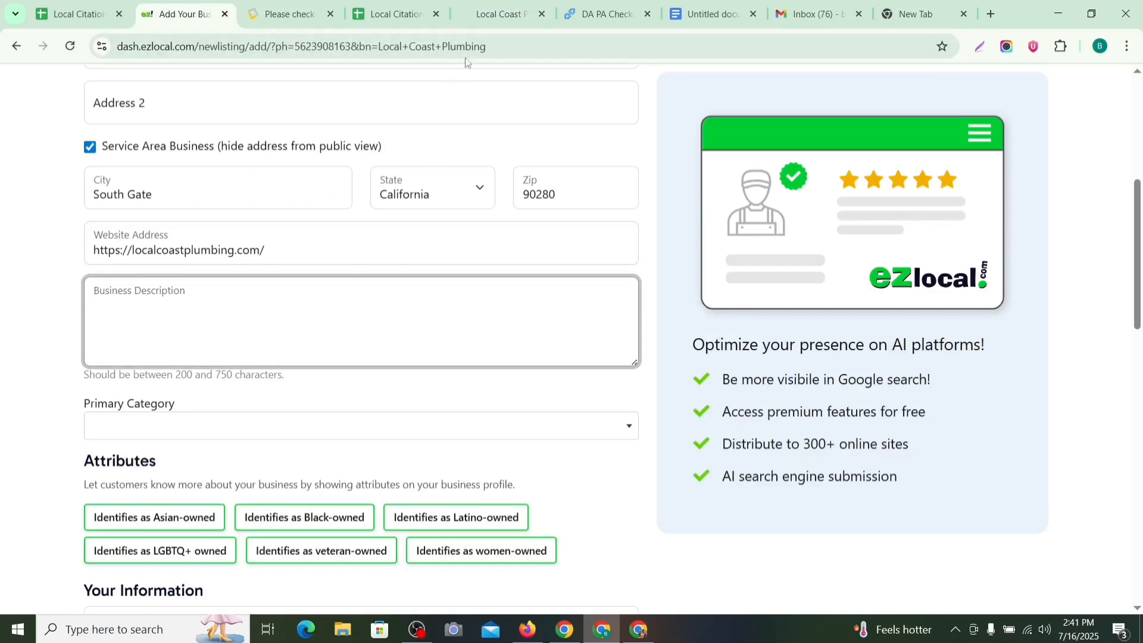
# Step: Paste the full business description from the notes into Business Description
pyautogui.click(679, 24)
pyautogui.scroll(-8, 622, 254)
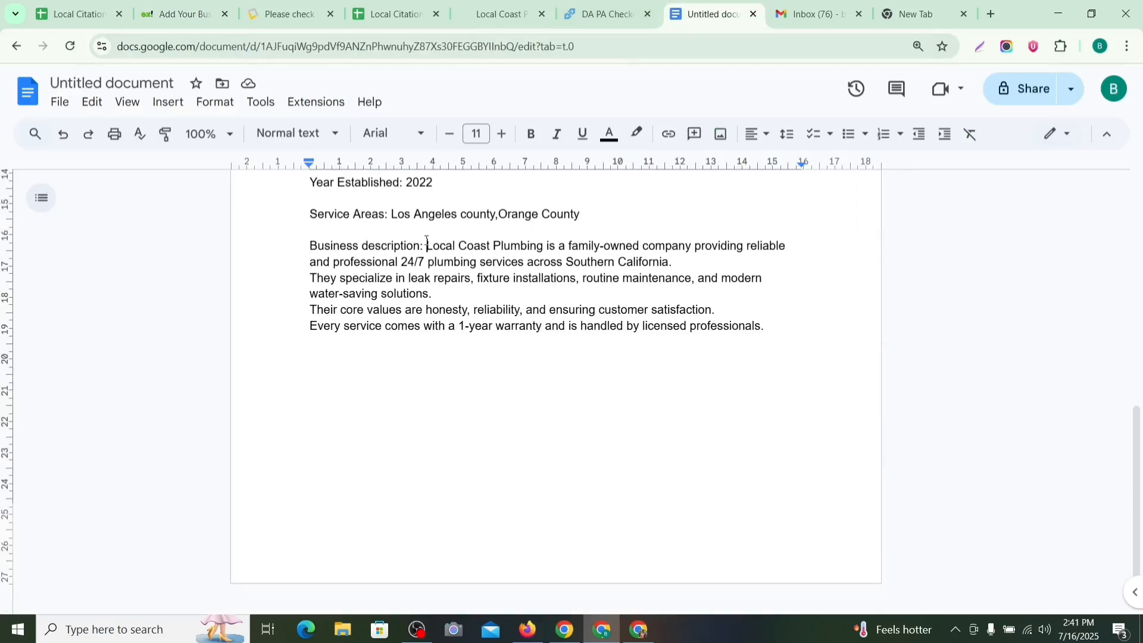
pyautogui.moveTo(426, 245); pyautogui.dragTo(791, 335)
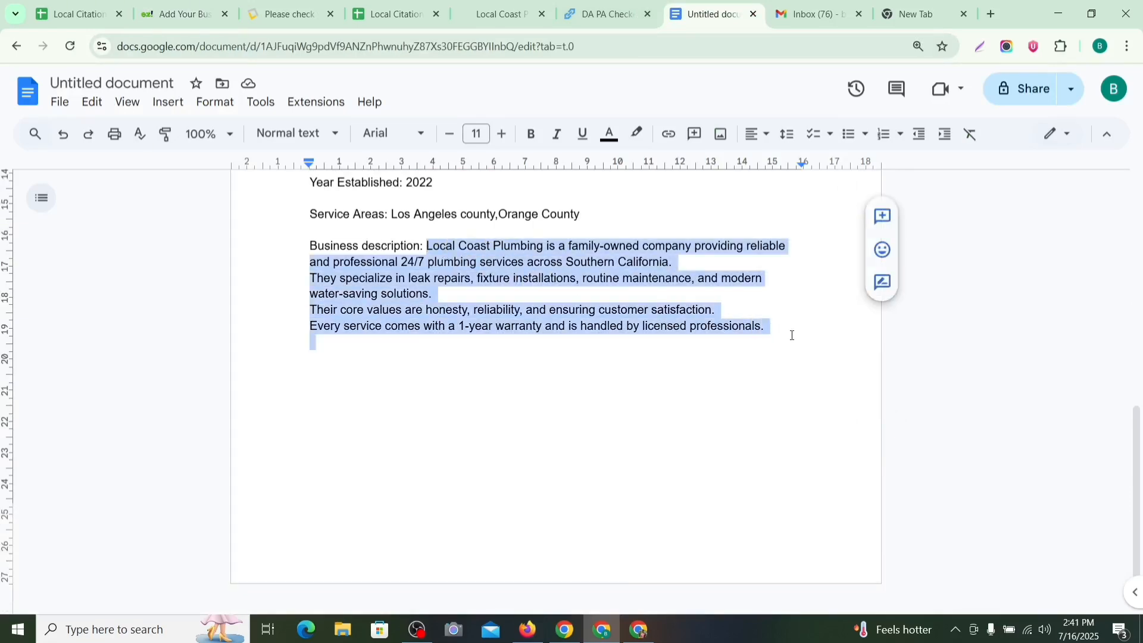
pyautogui.click(307, 10)
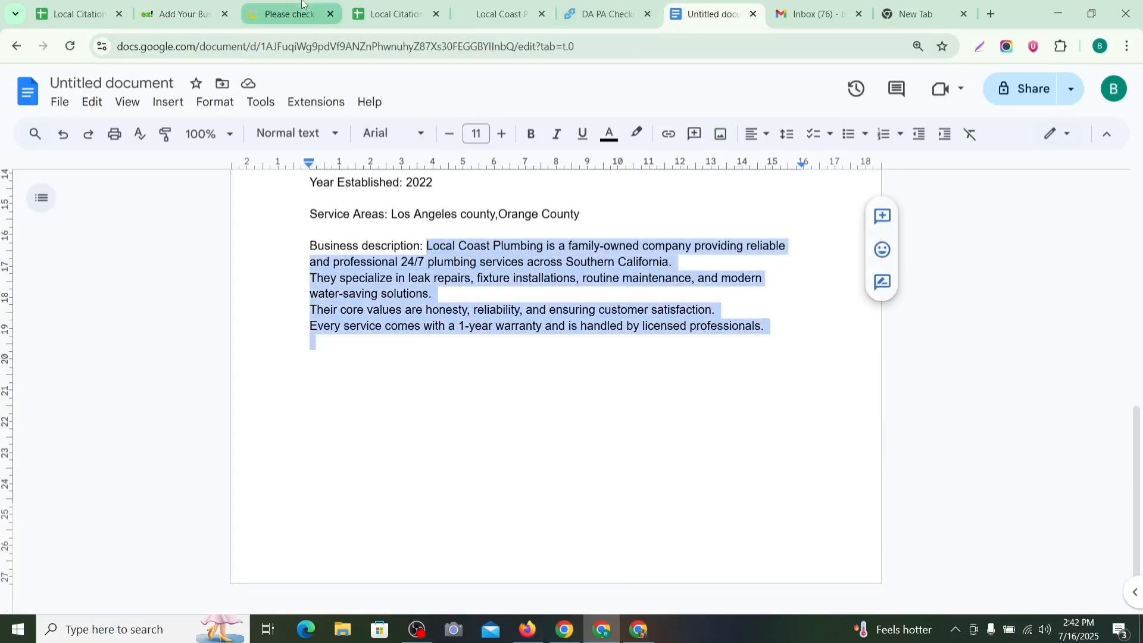
pyautogui.click(235, 12)
pyautogui.hotkey('ctrl', 'v')
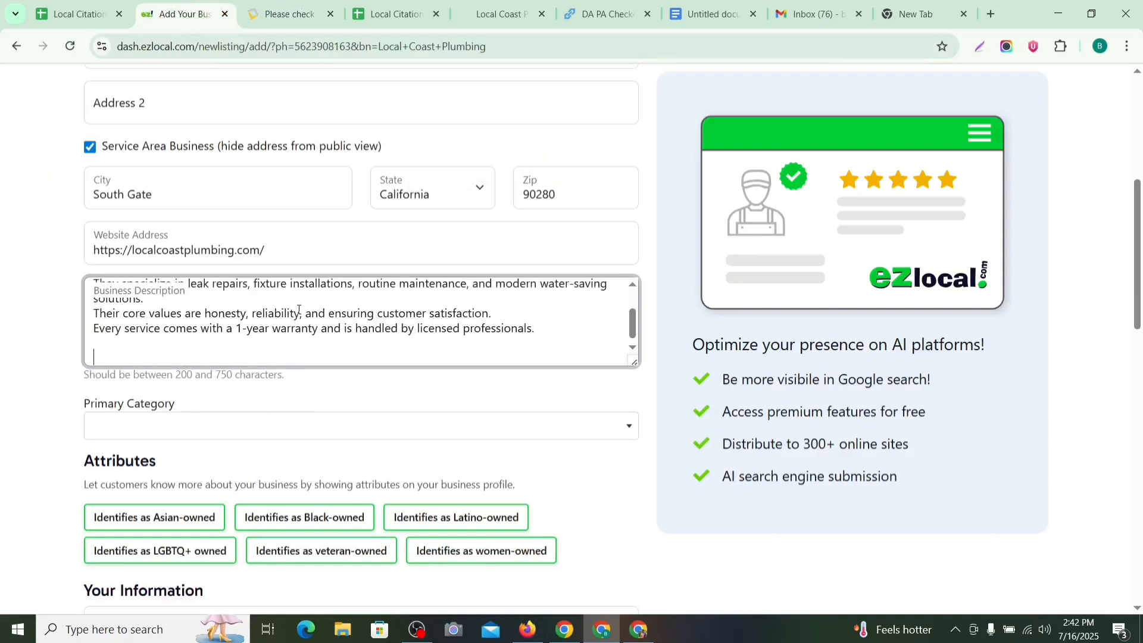
pyautogui.scroll(-1, 282, 355)
# Step: Set the Primary Category to Plumber by searching 'Plu'
pyautogui.click(283, 355)
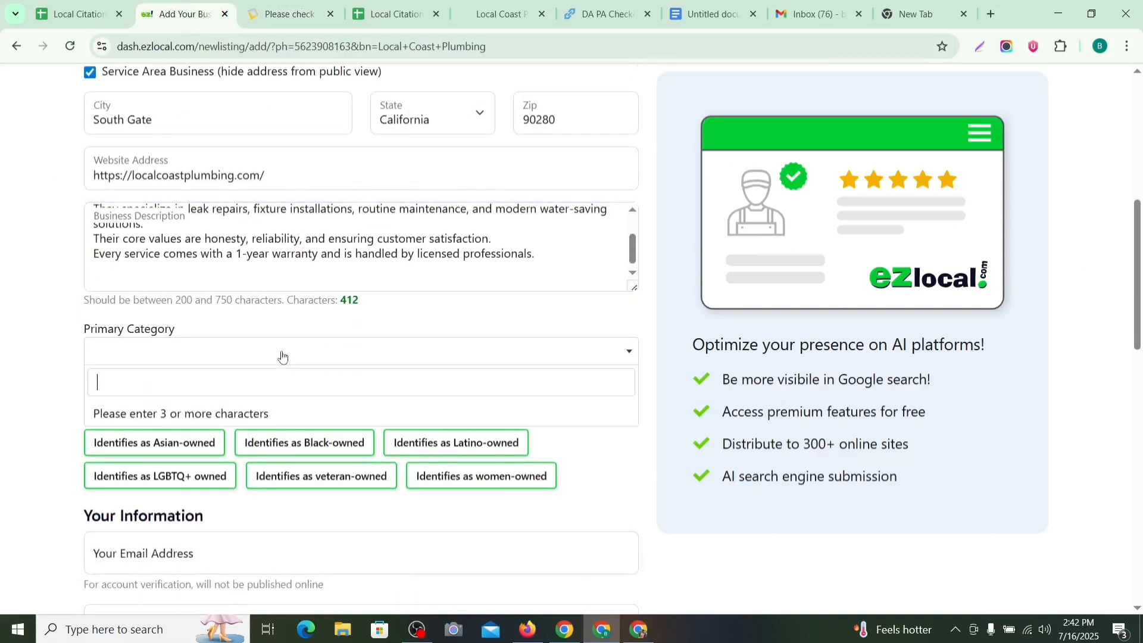
pyautogui.write('Plumer')
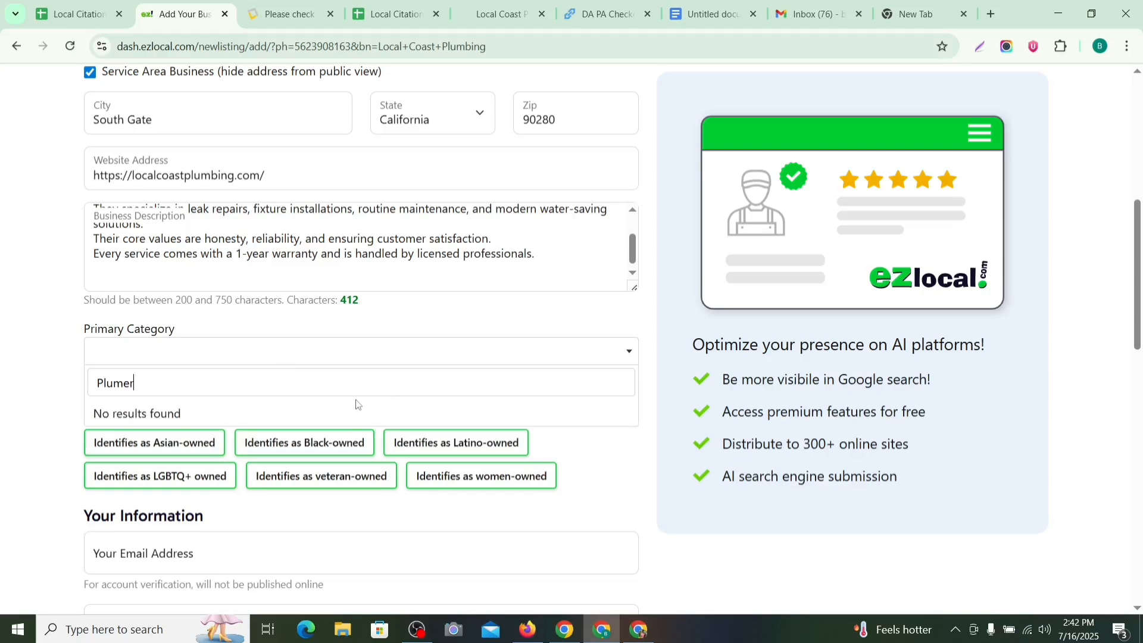
pyautogui.click(223, 360)
pyautogui.click(223, 361)
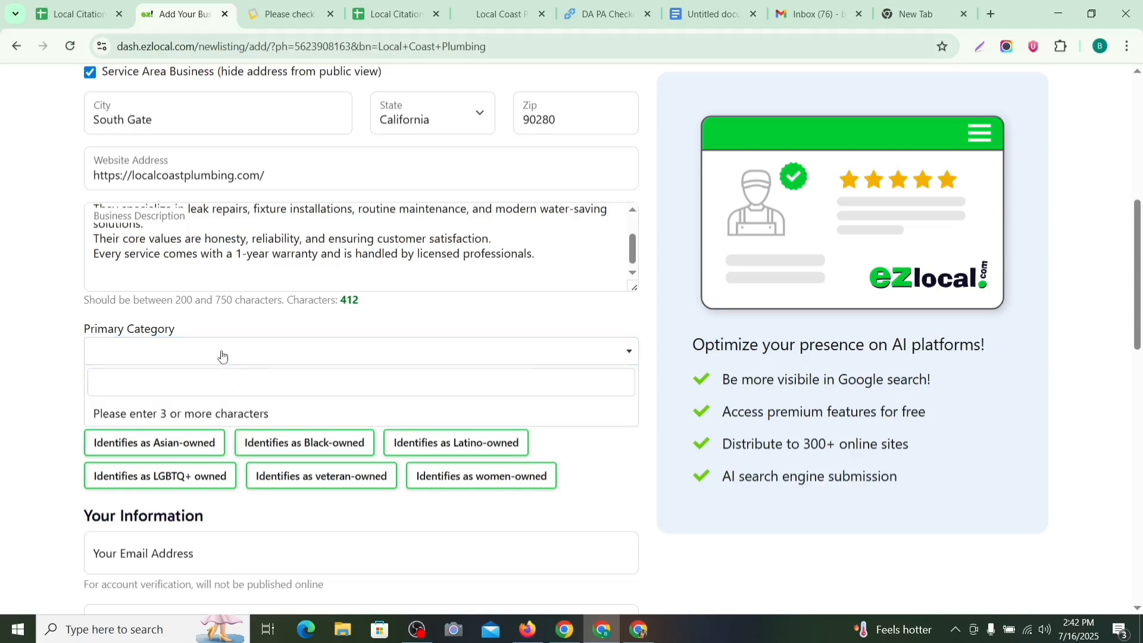
pyautogui.click(222, 357)
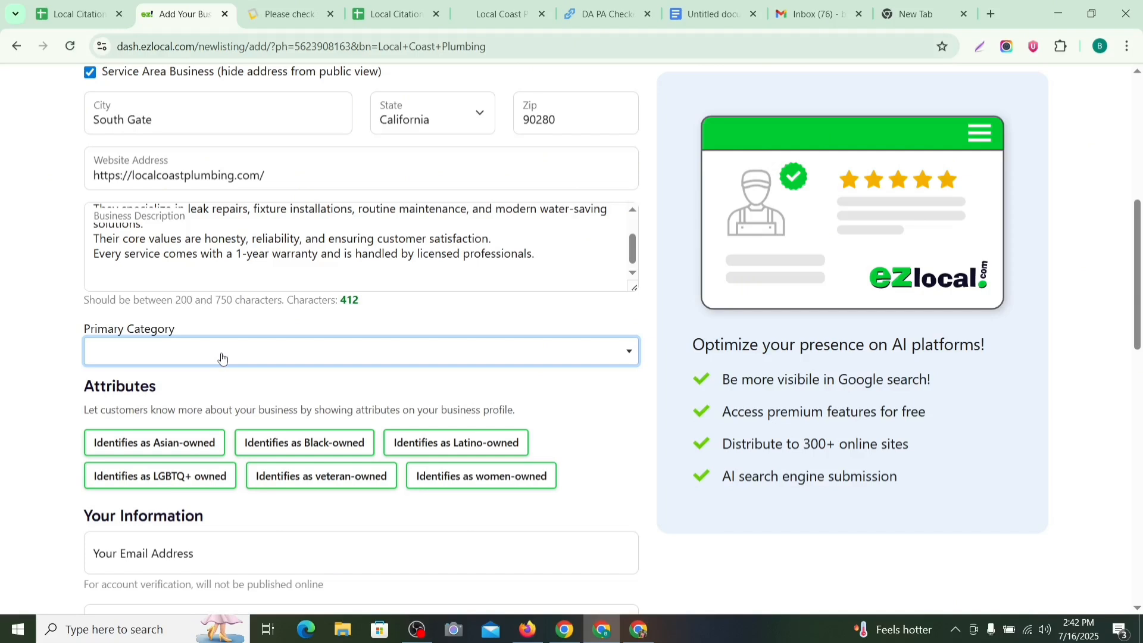
pyautogui.click(634, 356)
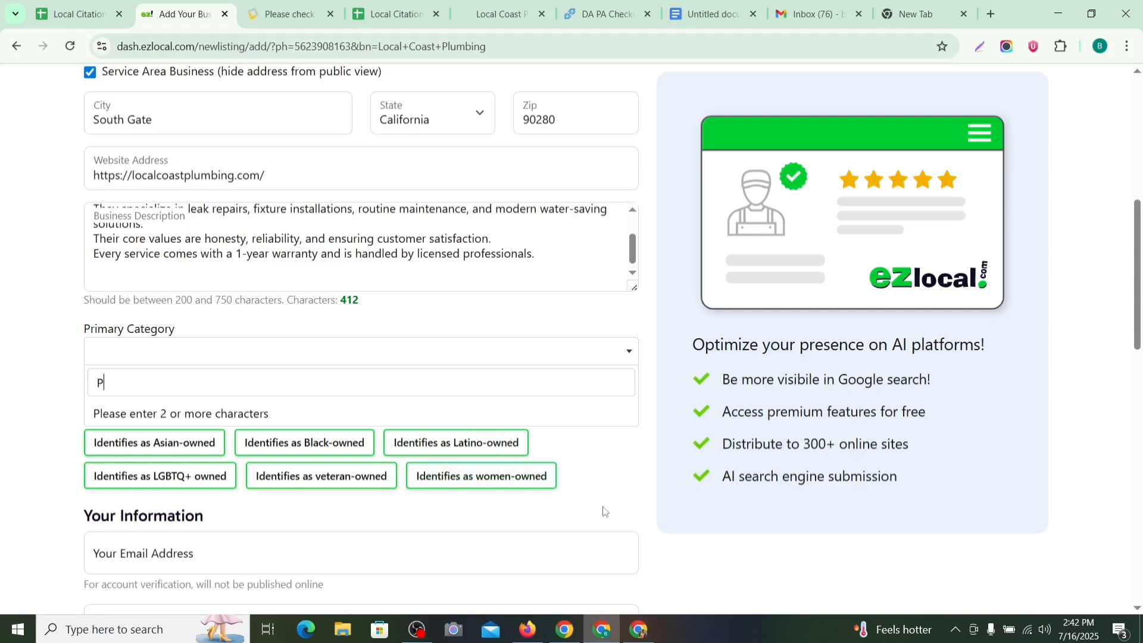
pyautogui.write('Plu')
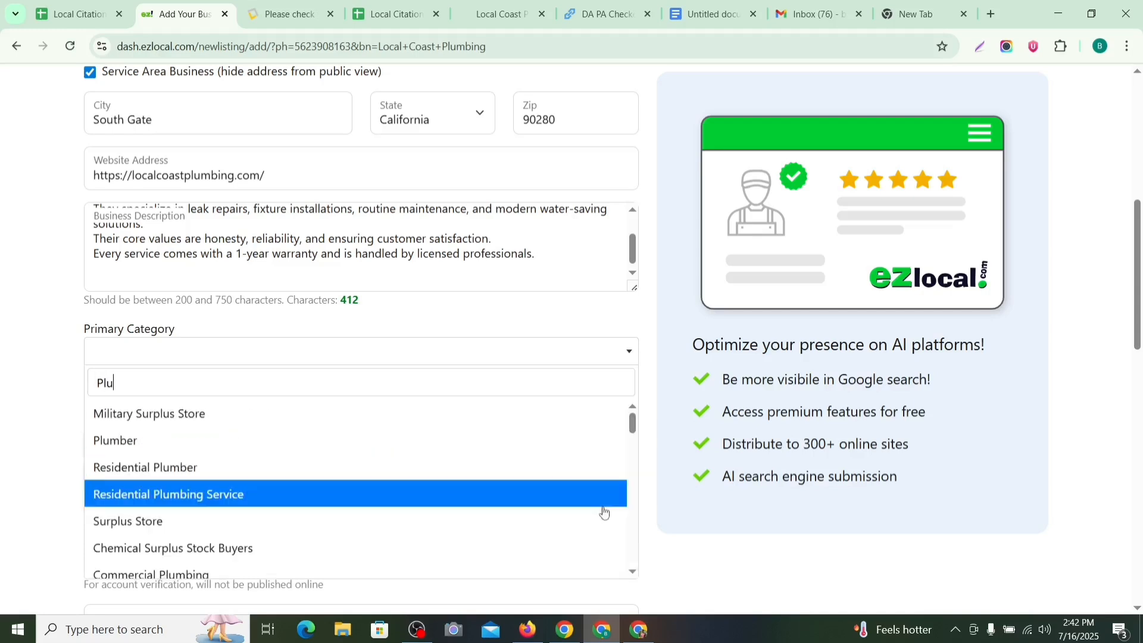
pyautogui.click(266, 443)
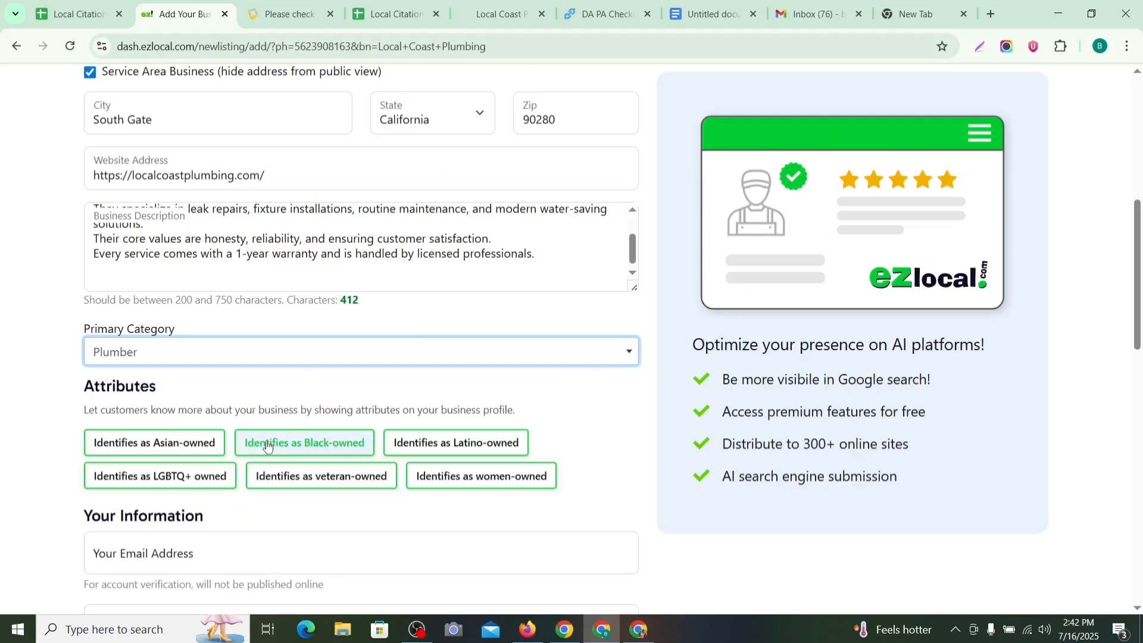
pyautogui.click(213, 370)
pyautogui.scroll(-3, 292, 309)
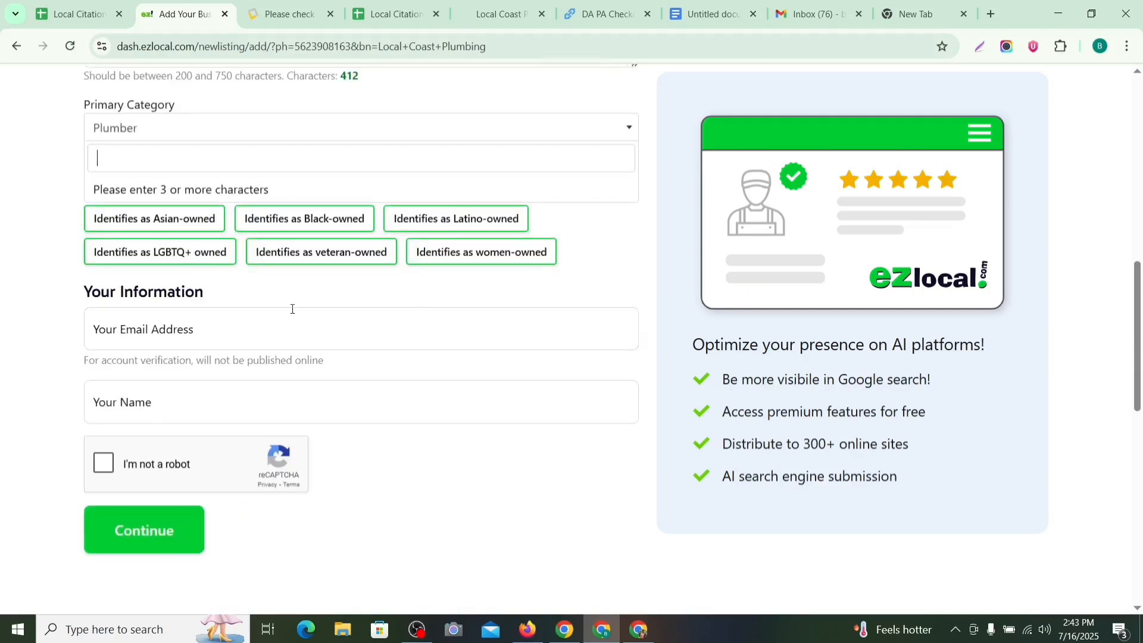
# Step: Enter the account e-mail address in Your Email Address
pyautogui.click(175, 329)
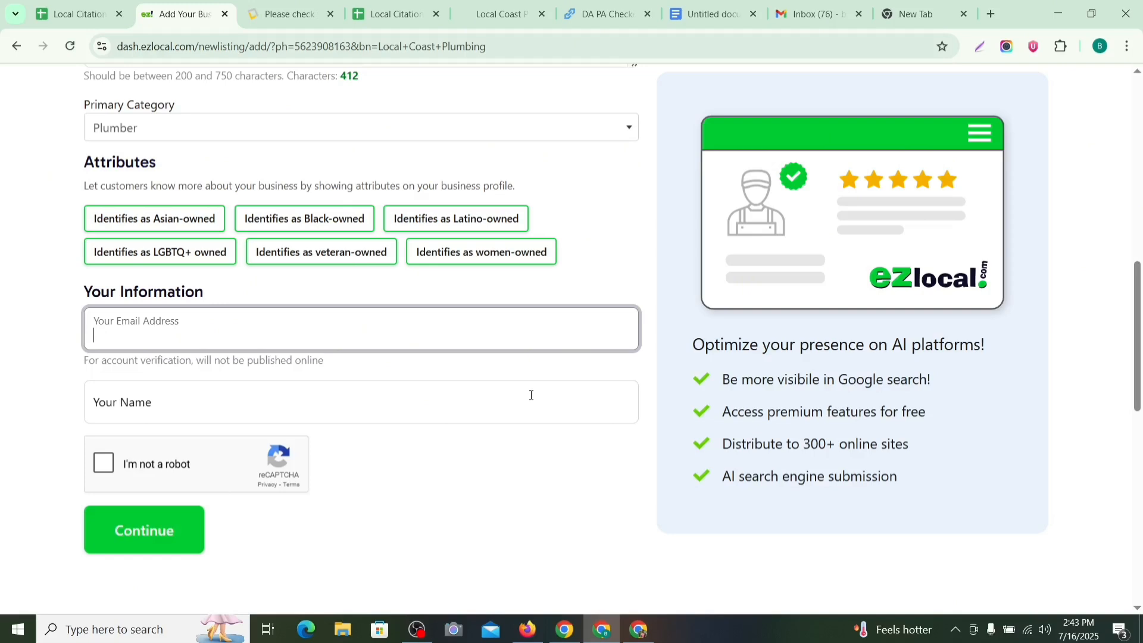
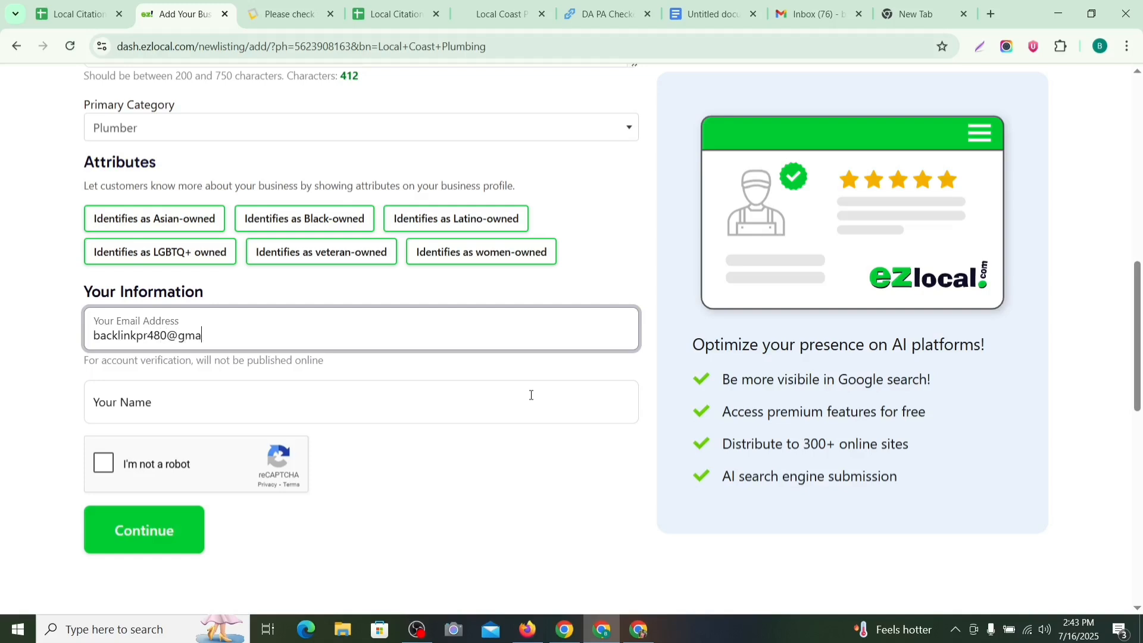
pyautogui.click(185, 417)
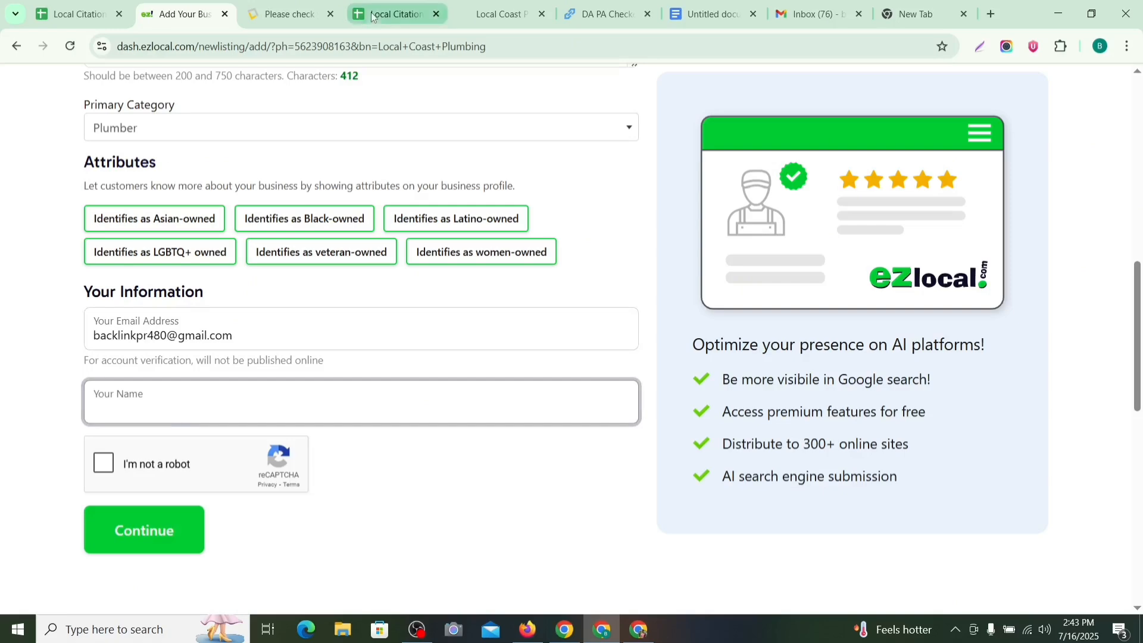
# Step: Paste the owner's name from the plumbing website into Your Name and start the robot check
pyautogui.click(500, 13)
pyautogui.moveTo(652, 273); pyautogui.dragTo(525, 275)
pyautogui.hotkey('ctrl', 'c')
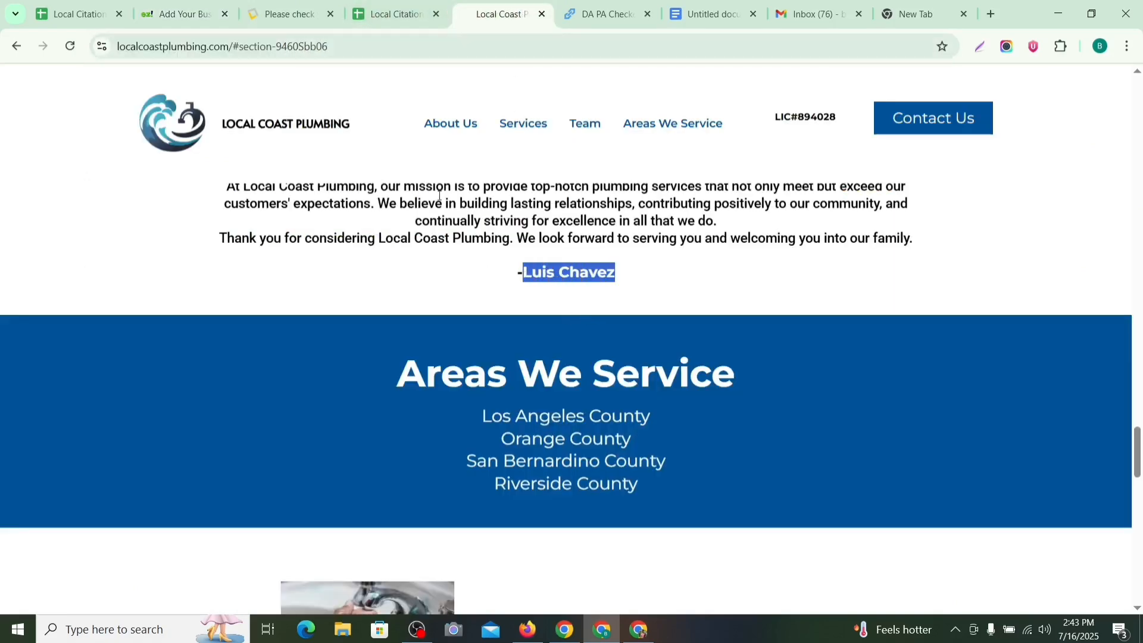
pyautogui.click(187, 24)
pyautogui.hotkey('ctrl', 'v')
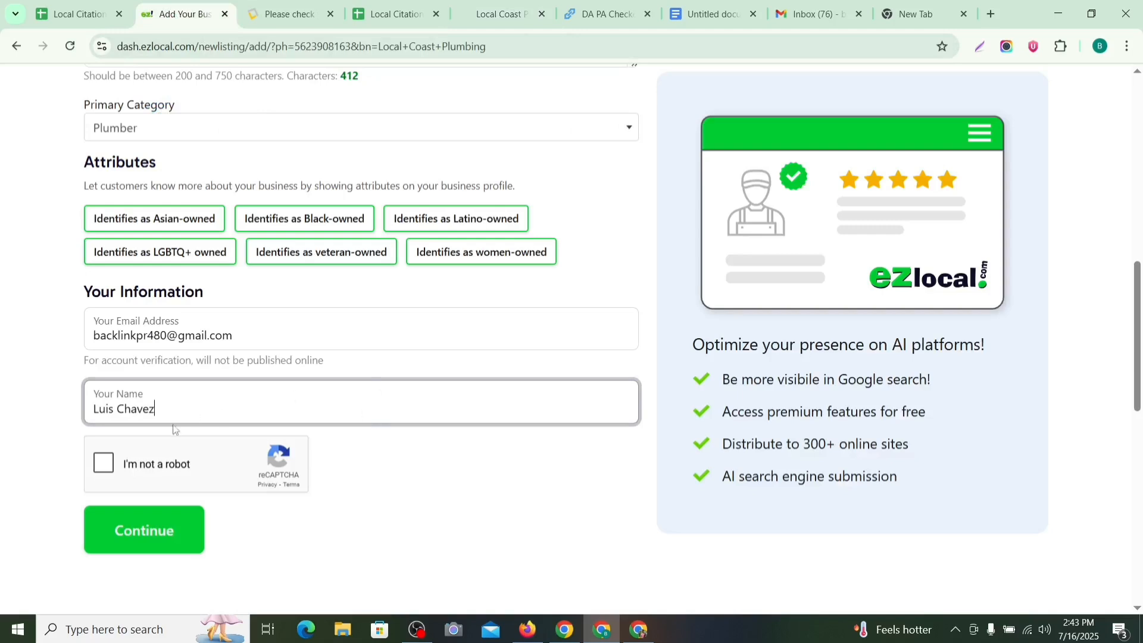
pyautogui.click(104, 467)
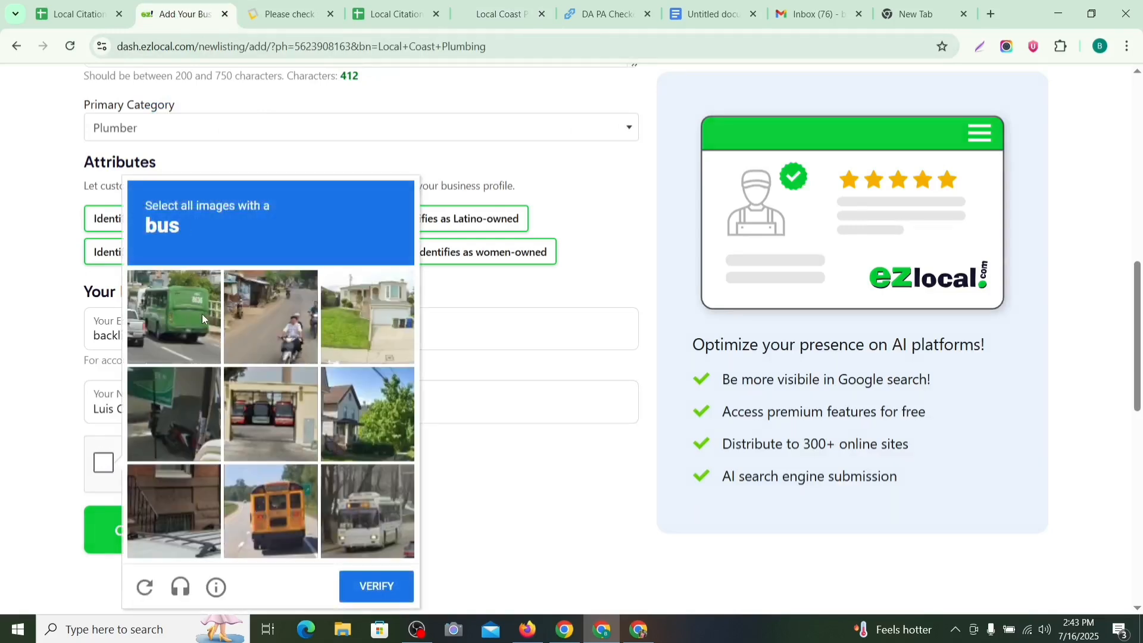
# Step: Select all the bus images, verify the captcha, and submit the listing form
pyautogui.click(203, 319)
pyautogui.click(280, 496)
pyautogui.click(348, 527)
pyautogui.click(294, 479)
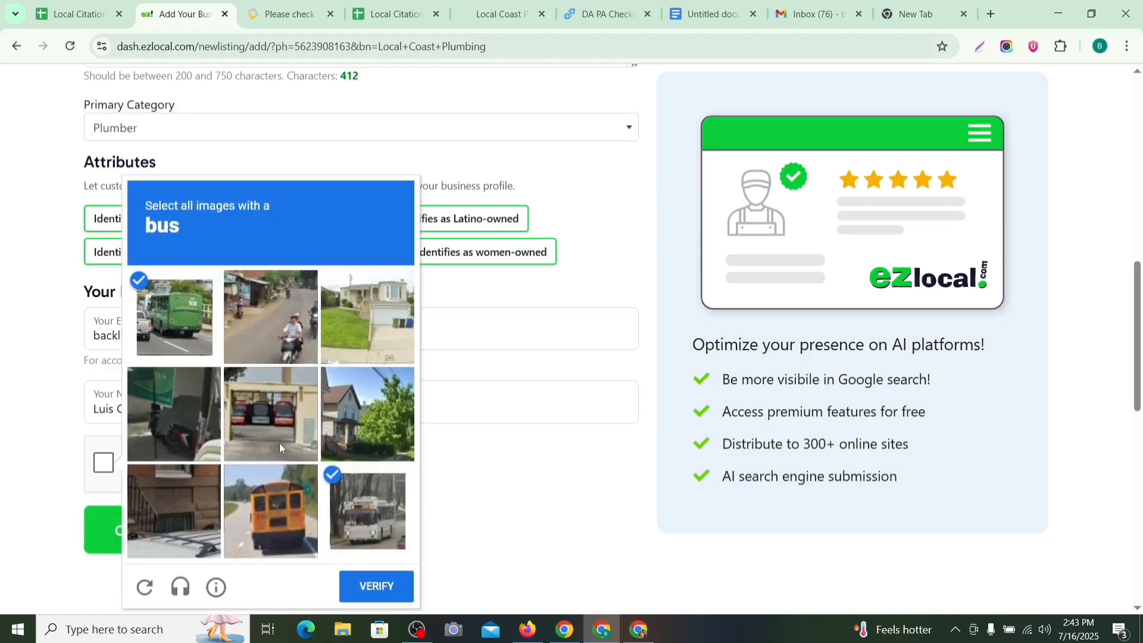
pyautogui.click(264, 450)
pyautogui.click(307, 524)
pyautogui.click(376, 586)
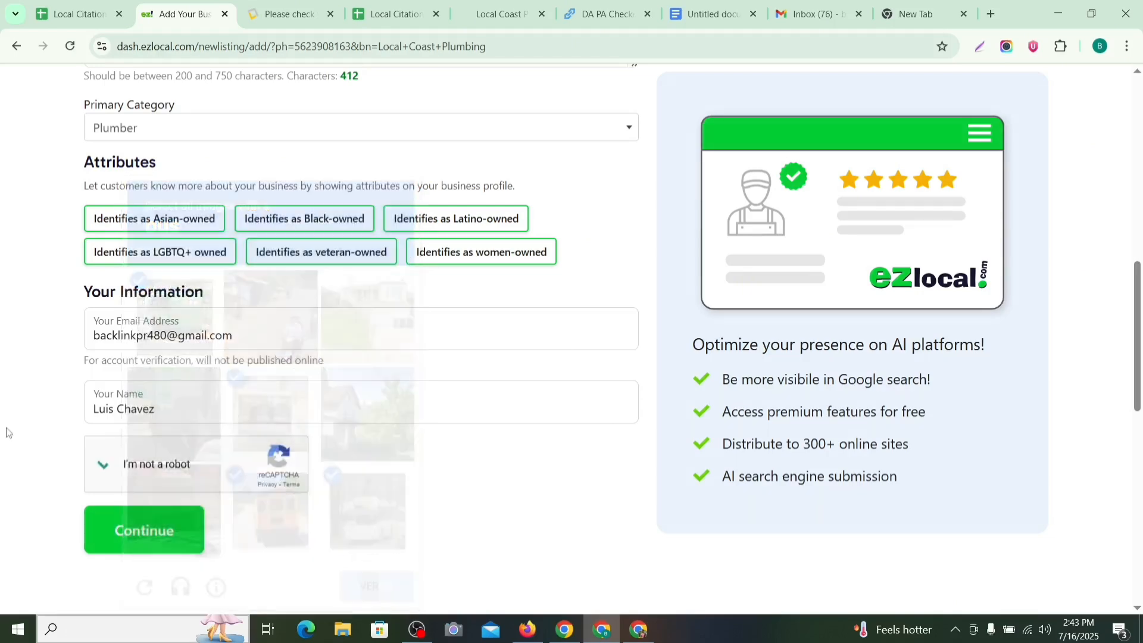
pyautogui.click(184, 539)
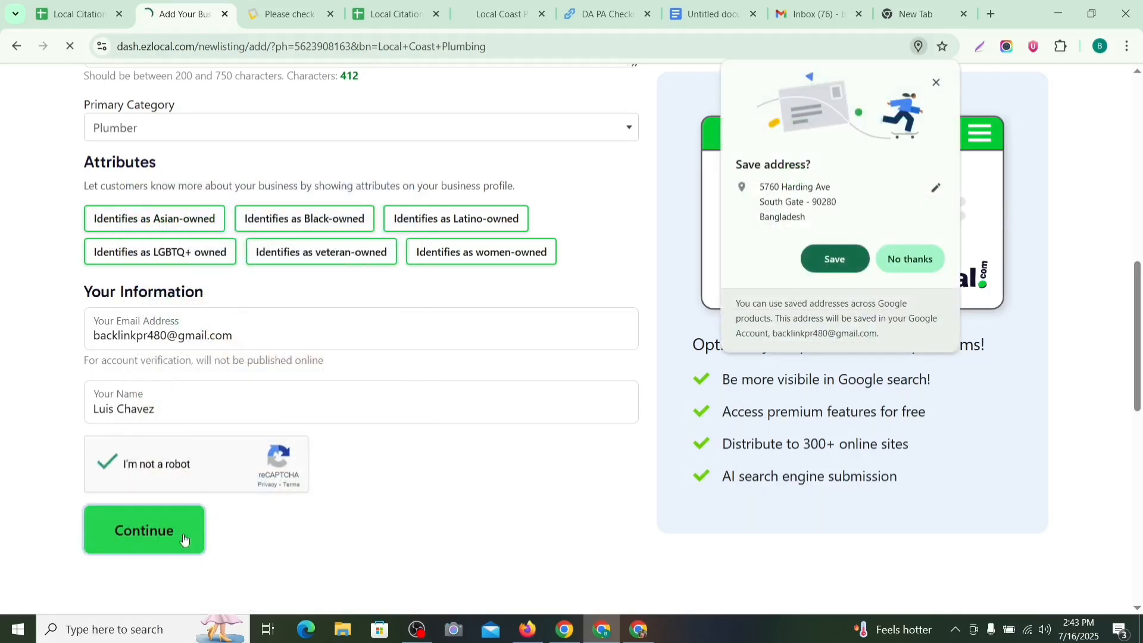
# Step: Decline saving the address and the paid trial, then go to the Gmail inbox
pyautogui.click(909, 259)
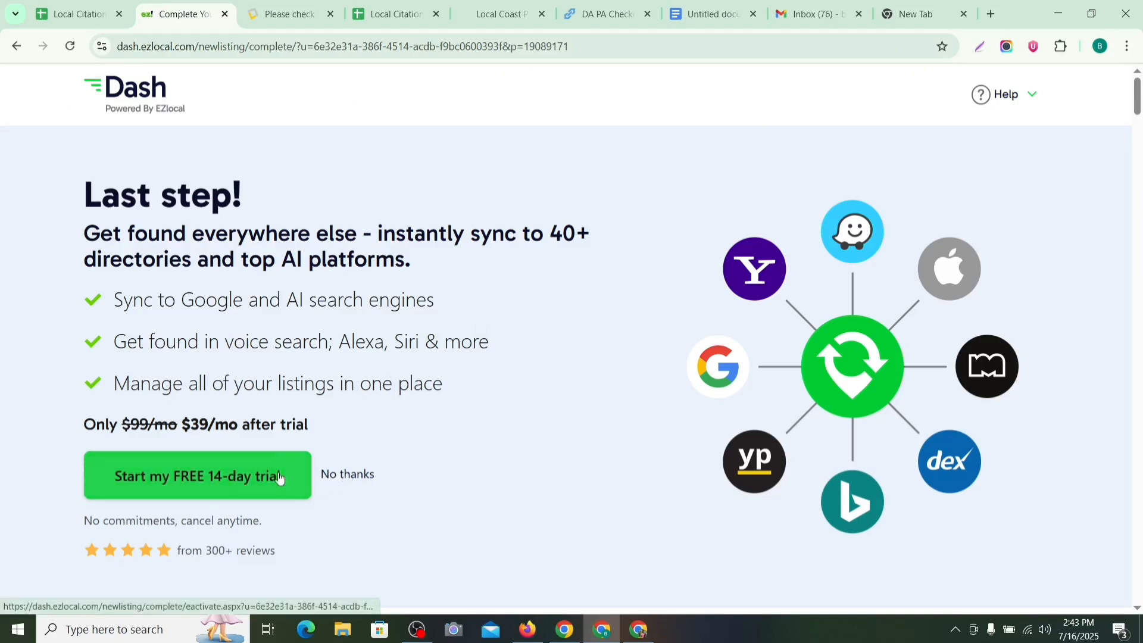
pyautogui.click(365, 479)
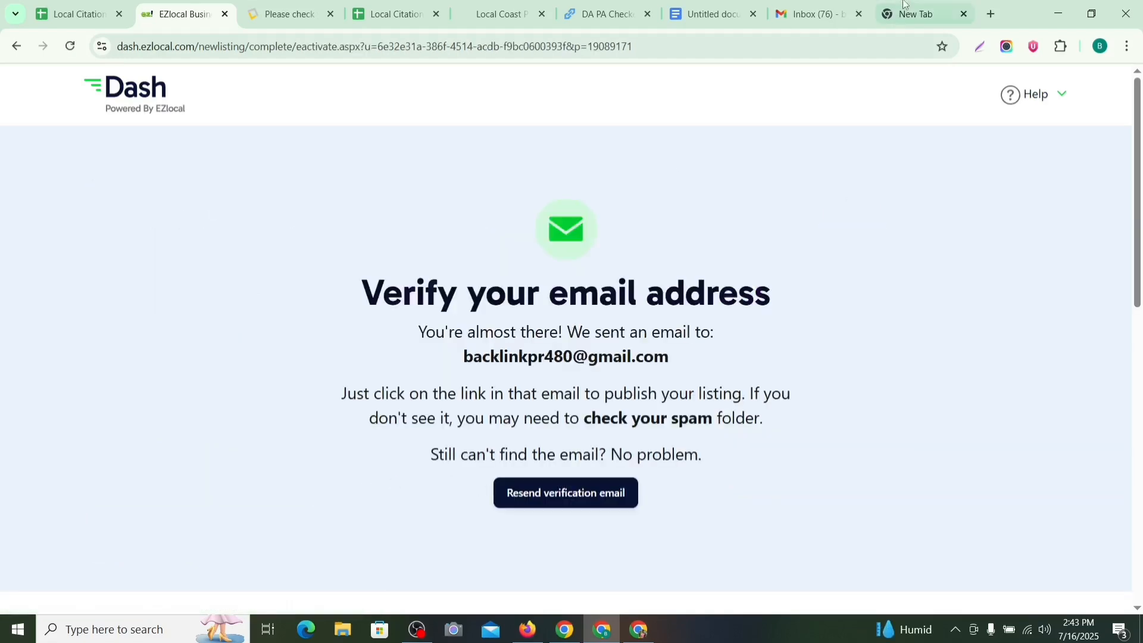
pyautogui.click(811, 15)
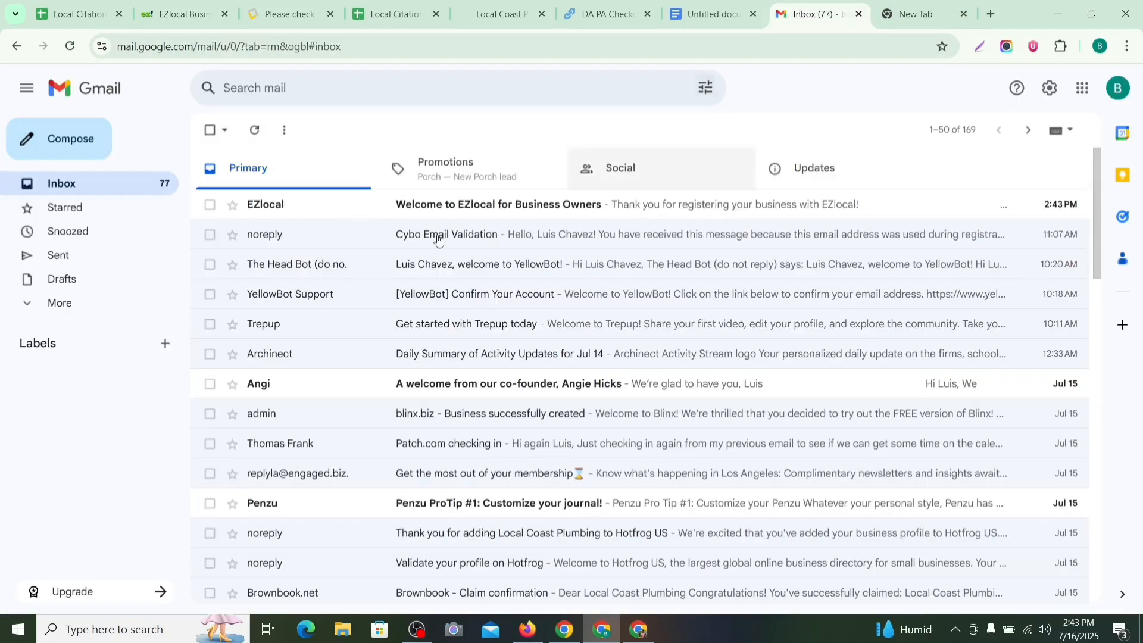
# Step: Open the 'Welcome to EZlocal for Business Owners' email and follow its dash.ezlocal.com login link
pyautogui.click(461, 202)
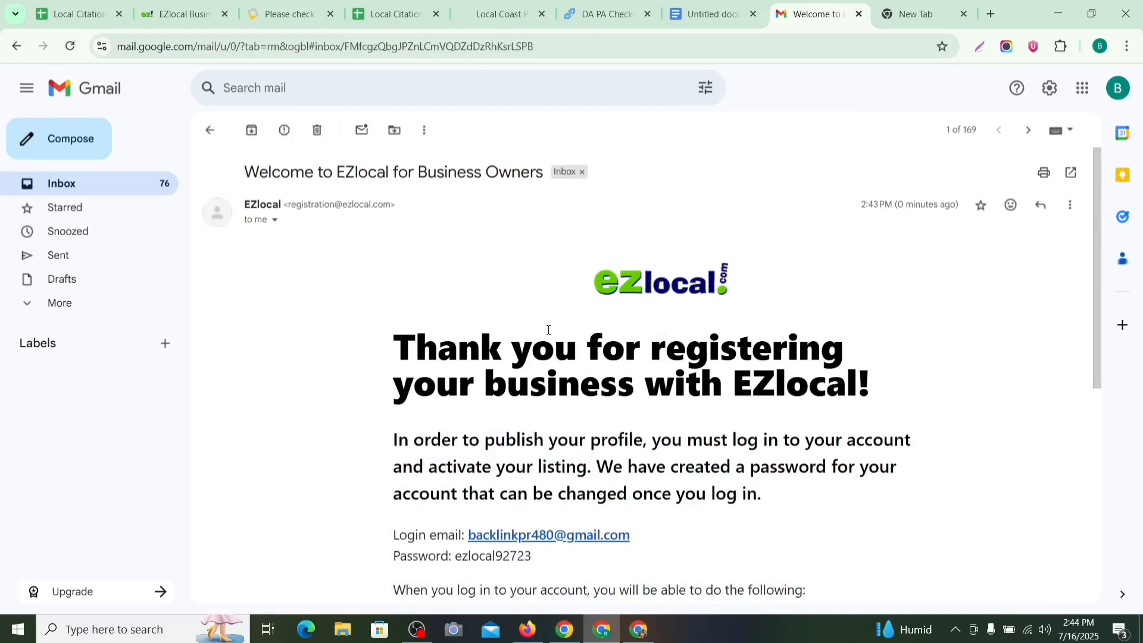
pyautogui.scroll(-4, 548, 333)
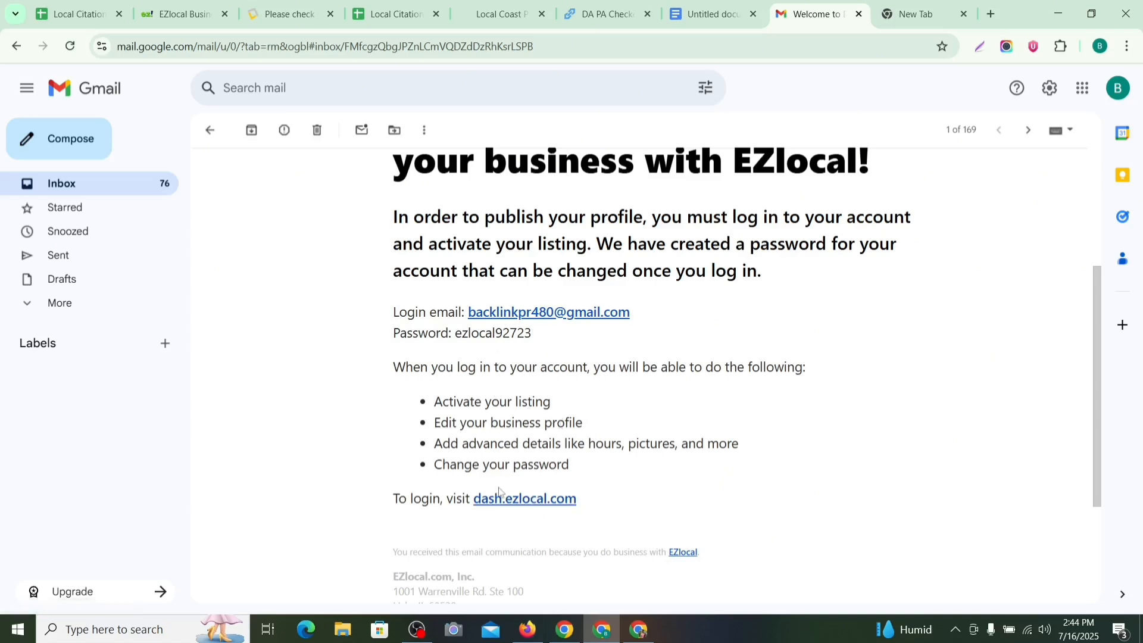
pyautogui.click(507, 504)
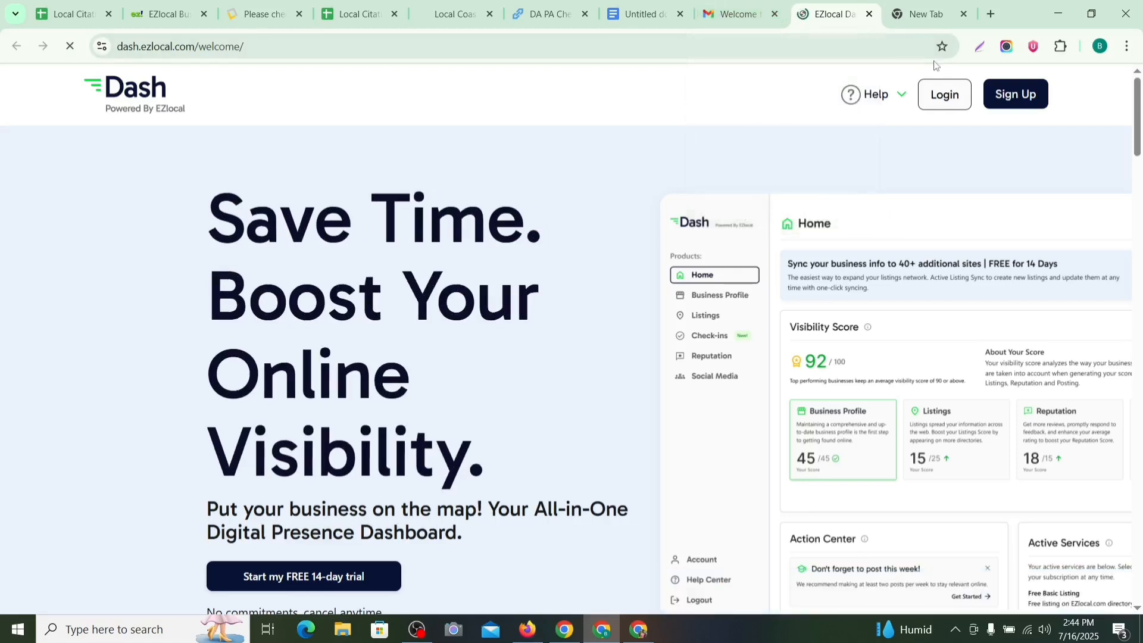
# Step: On the EZlocal sign-in page, fill in the account login e-mail
pyautogui.click(933, 92)
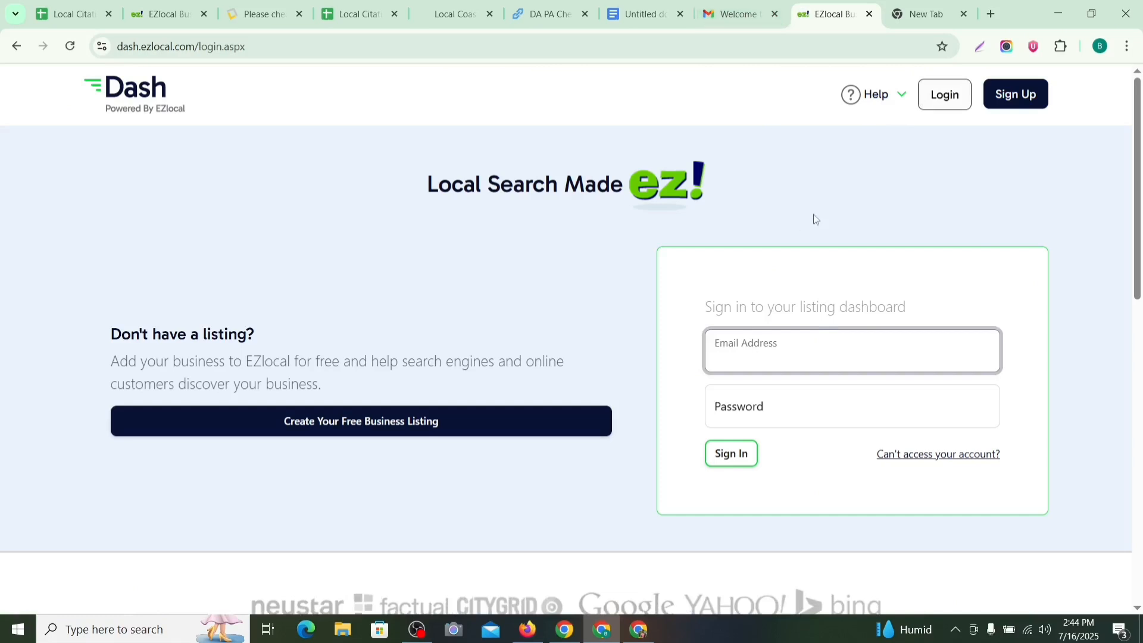
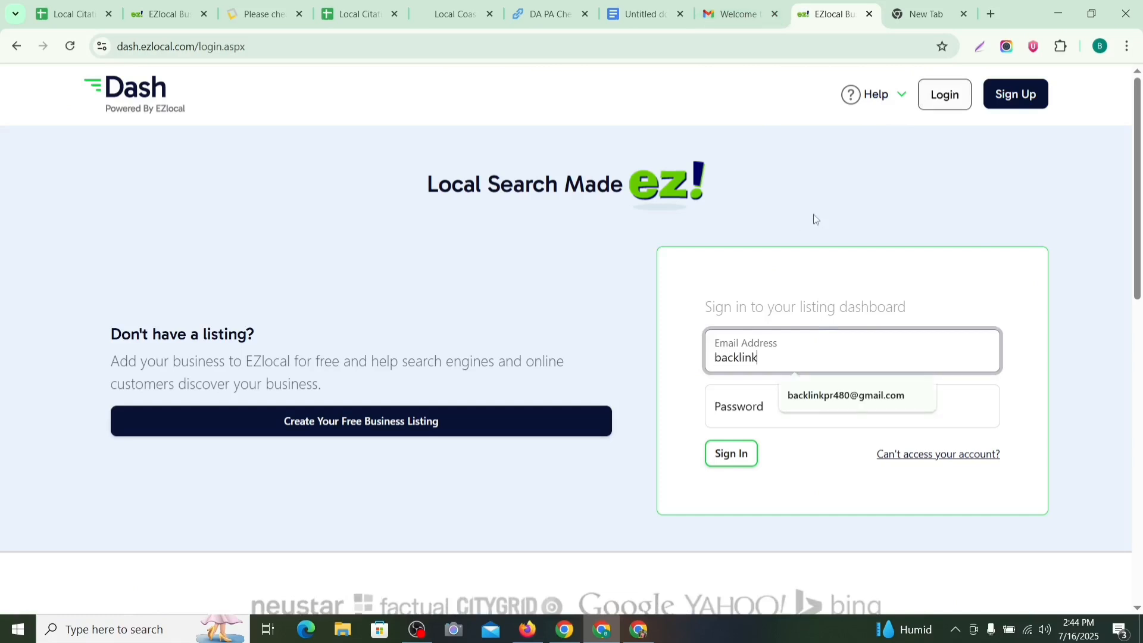
pyautogui.click(864, 387)
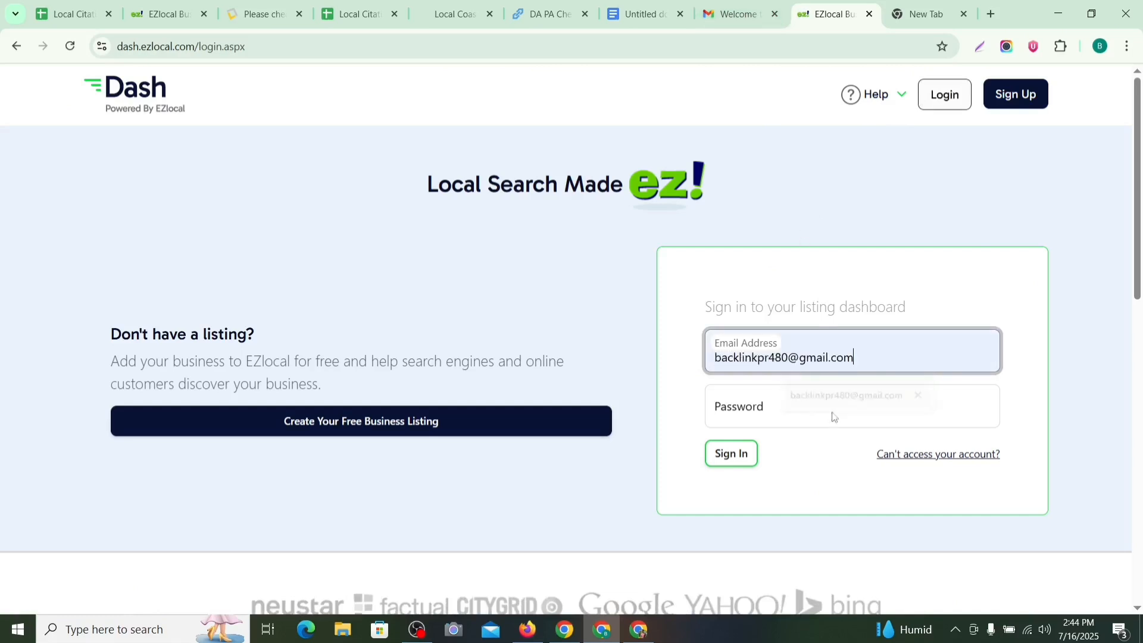
pyautogui.click(769, 422)
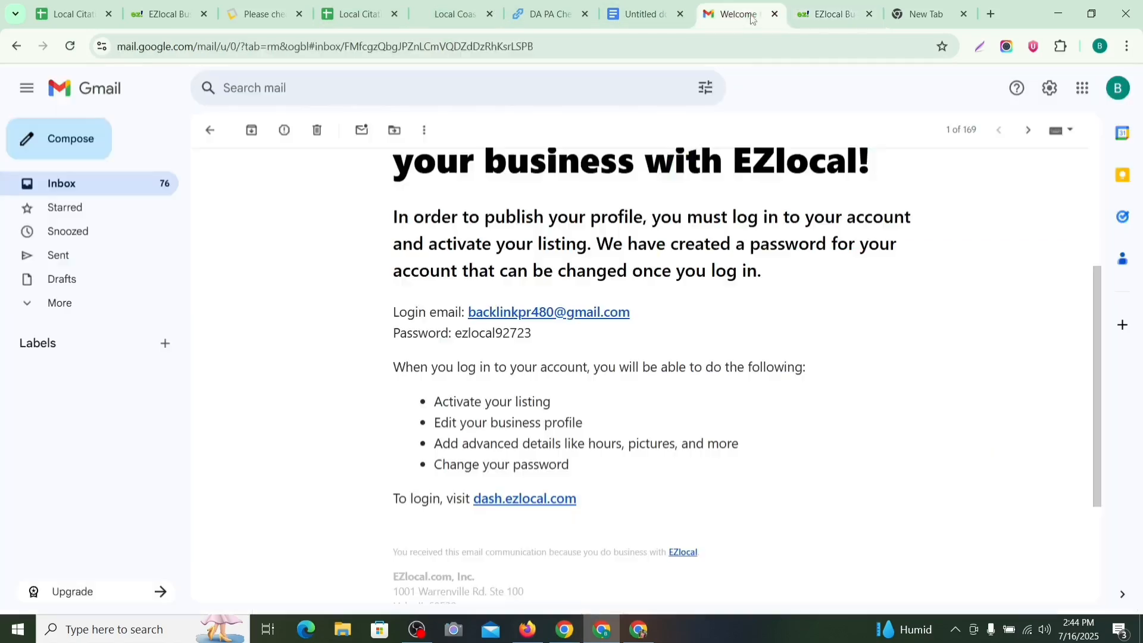
# Step: Copy the password from the welcome email, paste it, and sign in
pyautogui.click(737, 13)
pyautogui.moveTo(532, 335); pyautogui.dragTo(469, 333)
pyautogui.moveTo(468, 333)
pyautogui.mouseDown()
pyautogui.moveTo(523, 334)
pyautogui.moveTo(455, 335)
pyautogui.mouseUp()
pyautogui.rightClick(464, 332)
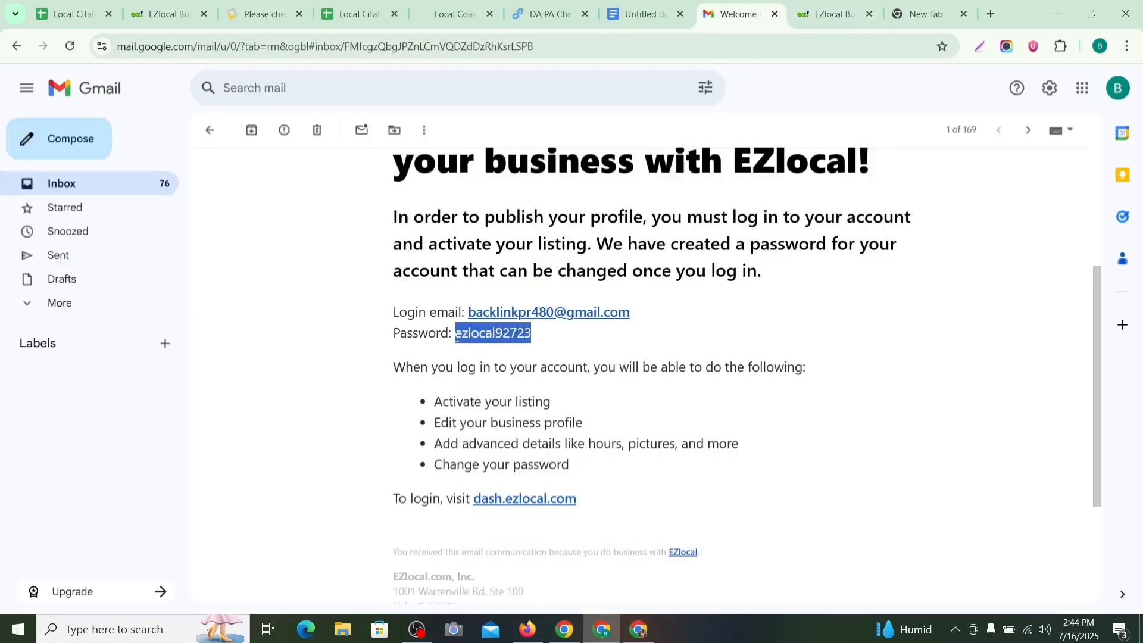
pyautogui.click(812, 6)
pyautogui.hotkey('ctrl', 'v')
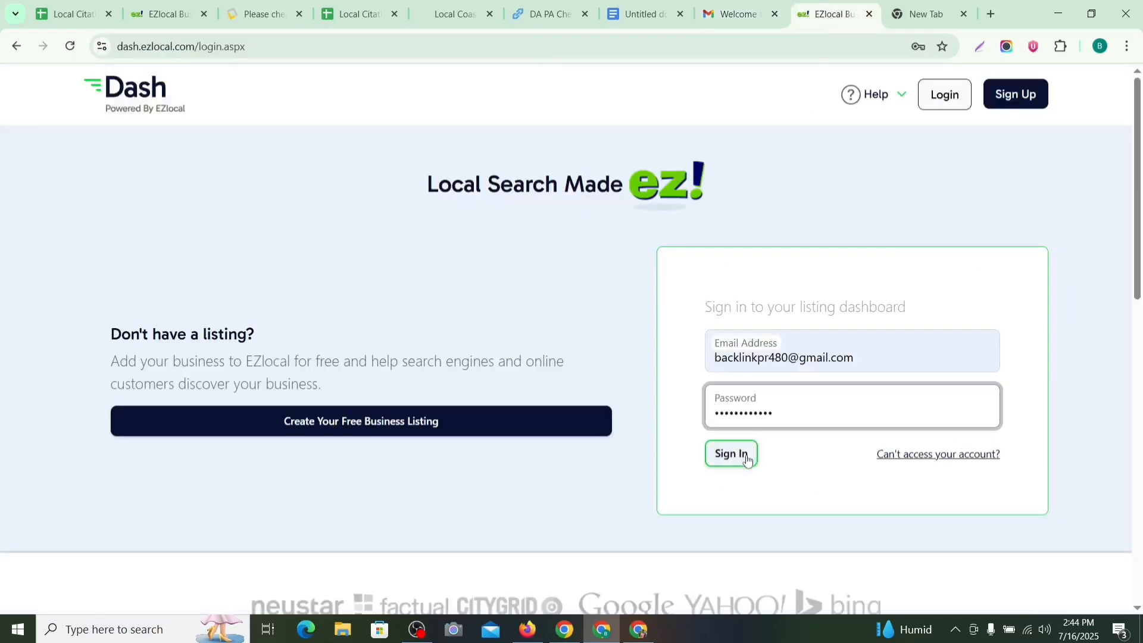
pyautogui.click(731, 454)
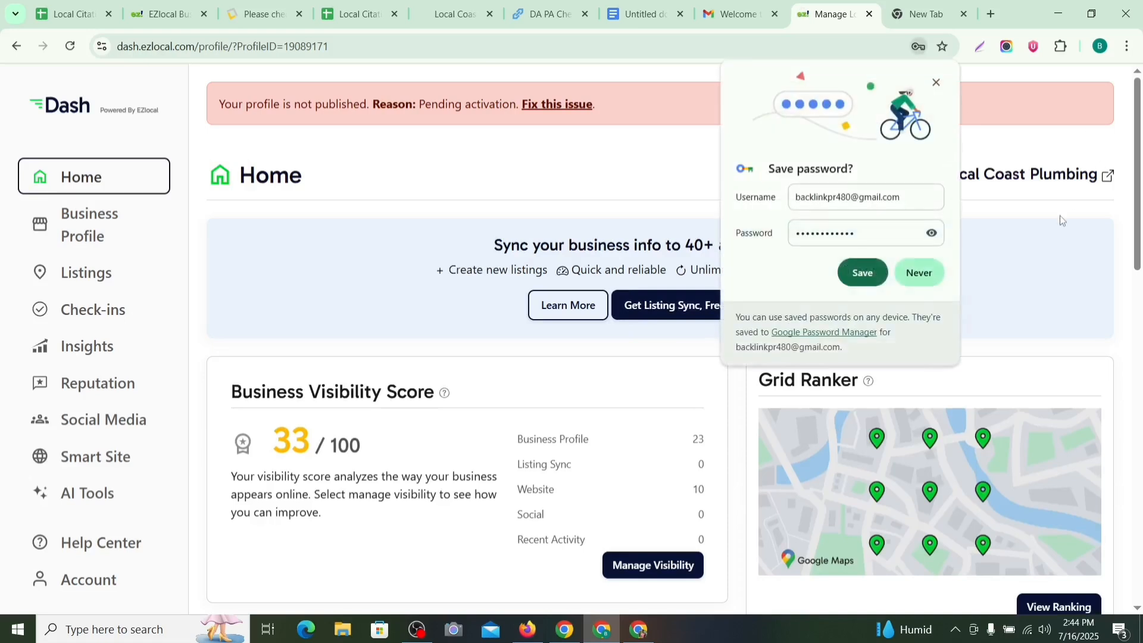
# Step: Decline saving the password and open the public listing, which shows Page Not Found
pyautogui.click(920, 274)
pyautogui.scroll(-1, 917, 256)
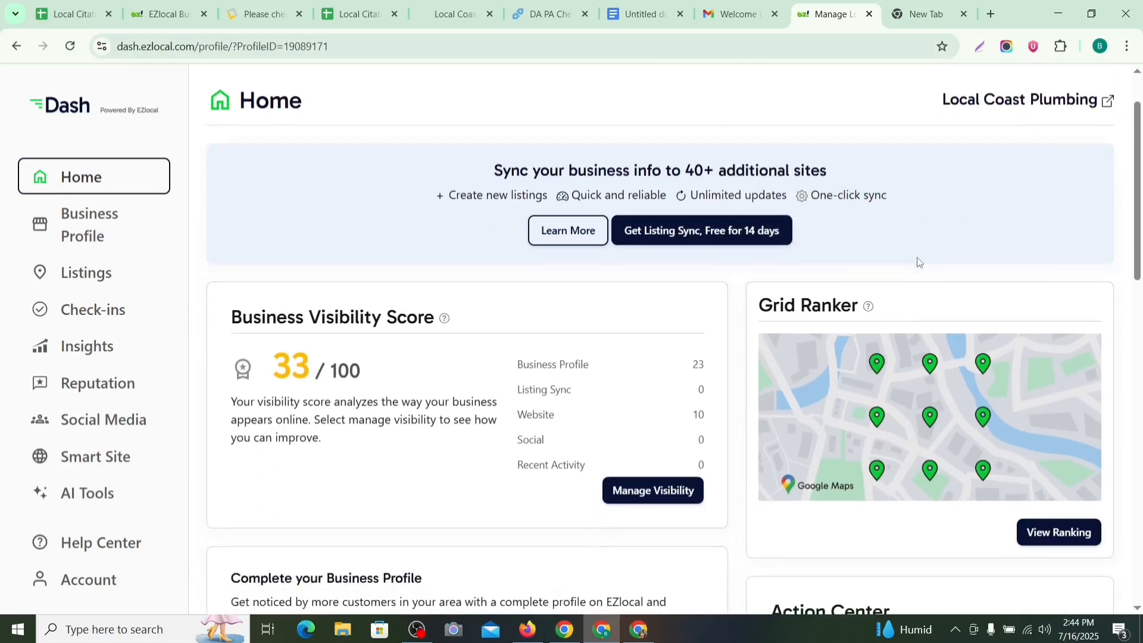
pyautogui.scroll(1, 1023, 126)
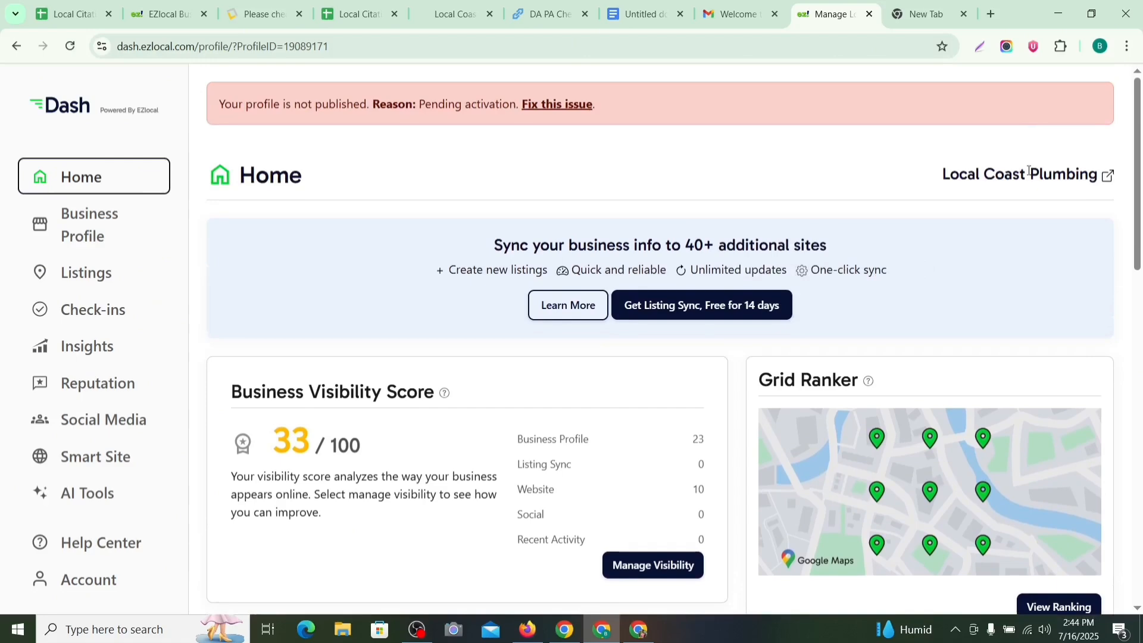
pyautogui.click(1108, 177)
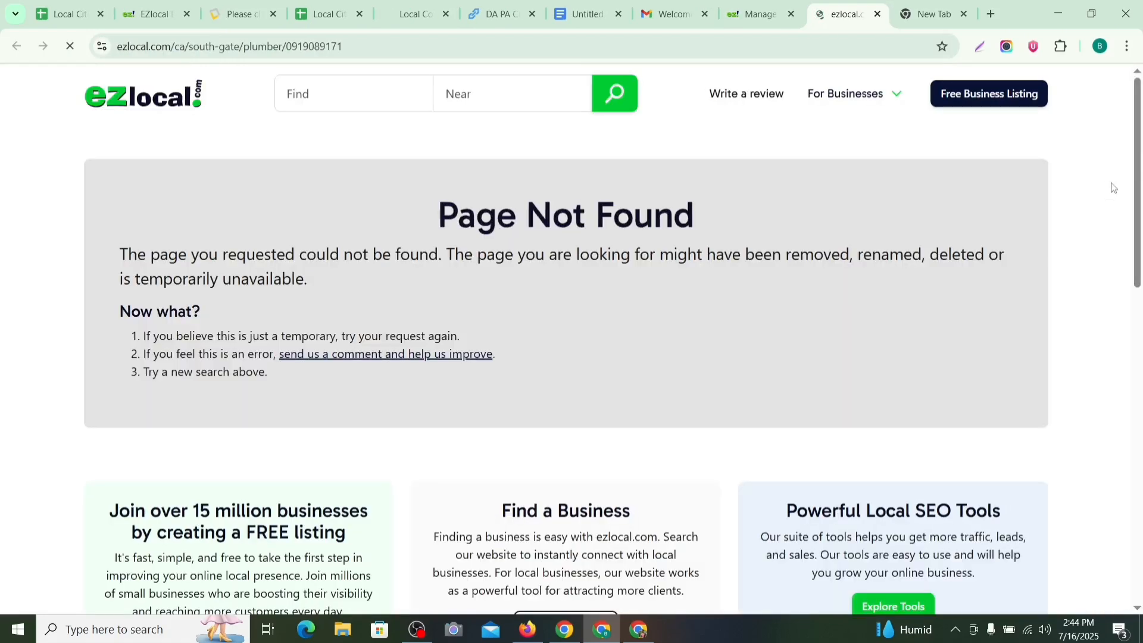
pyautogui.scroll(-2, 795, 222)
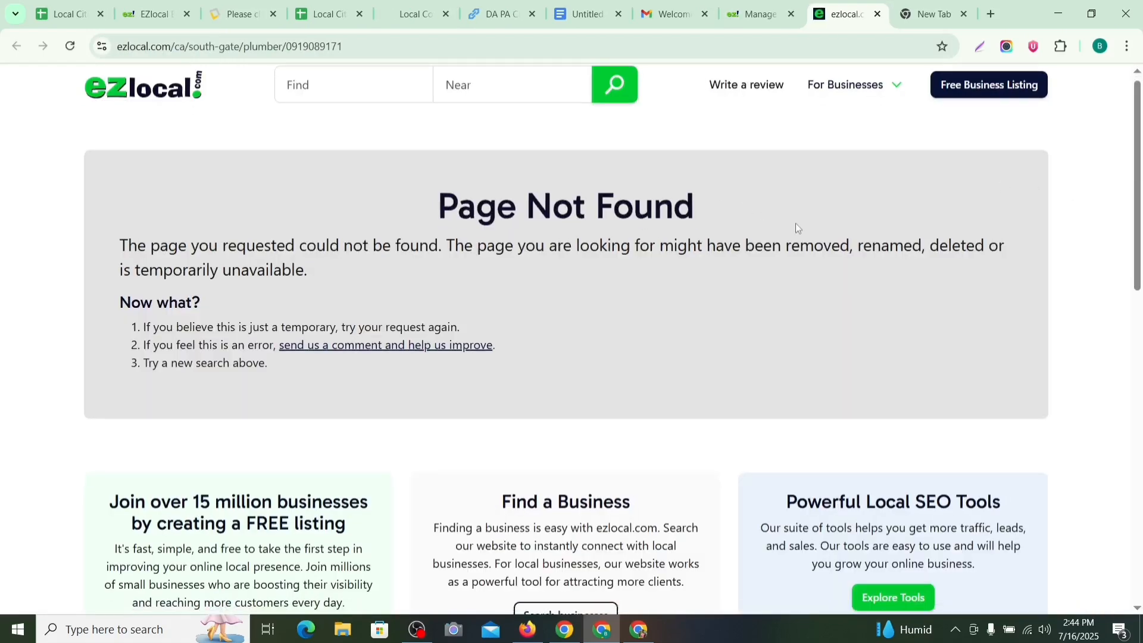
pyautogui.scroll(1, 669, 257)
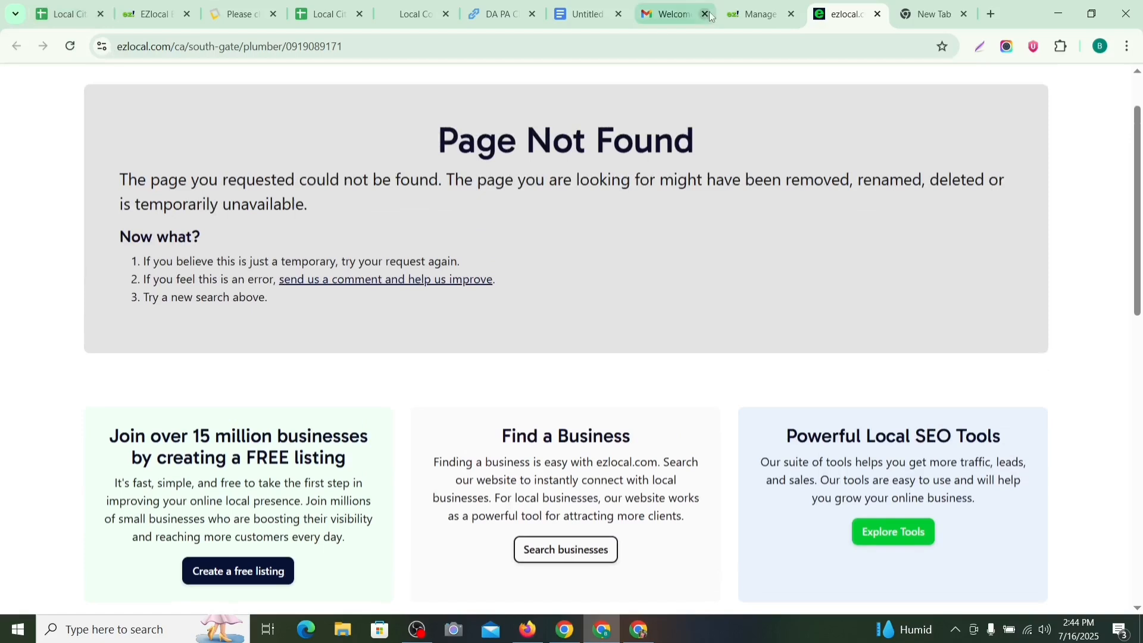
# Step: Return to the Local Coast Plumbing dashboard home, passing through the Gmail inbox
pyautogui.click(756, 14)
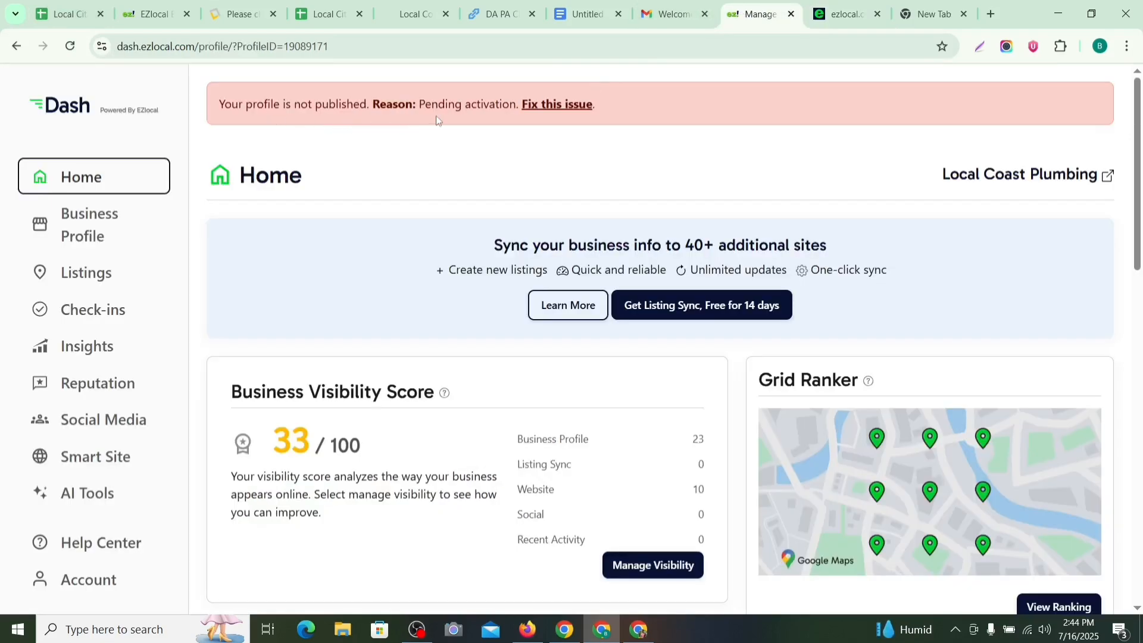
pyautogui.click(674, 14)
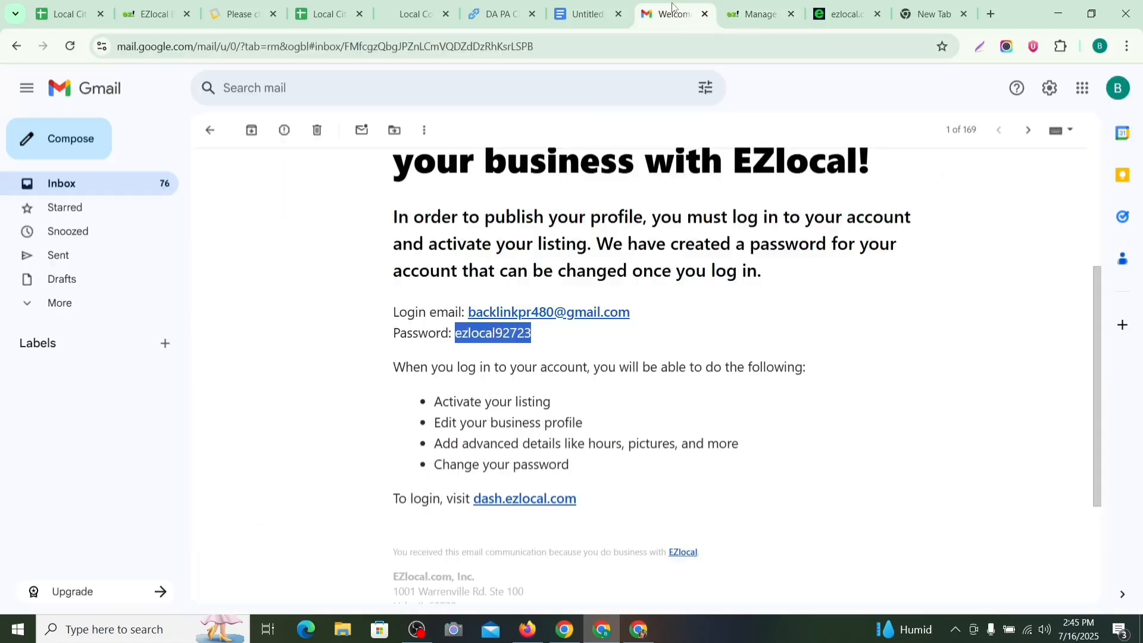
pyautogui.click(202, 135)
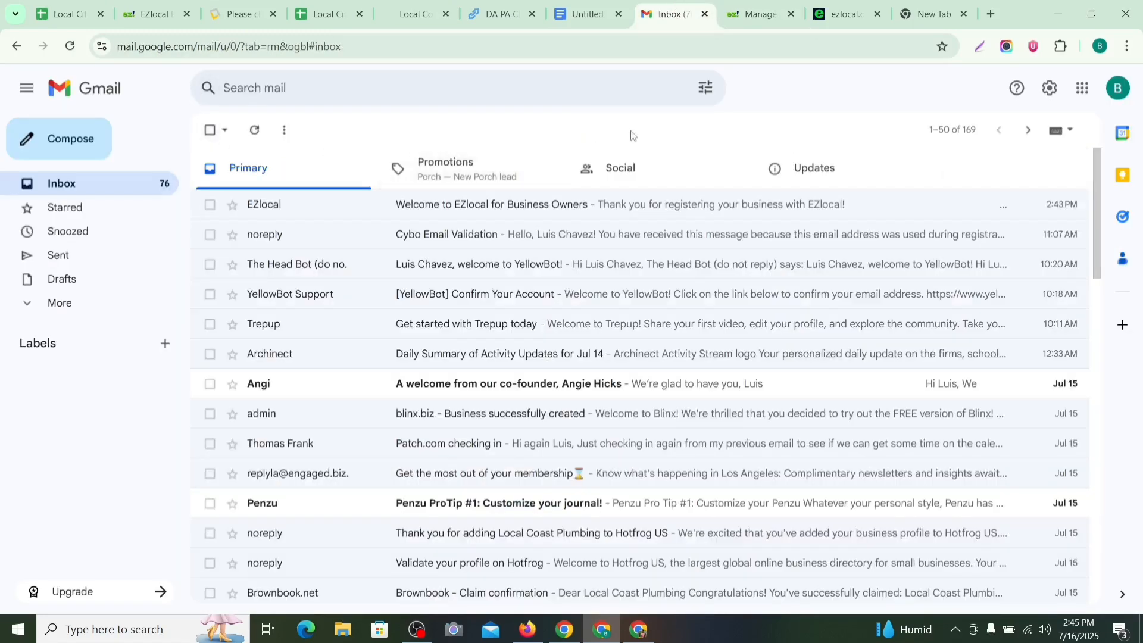
pyautogui.click(869, 20)
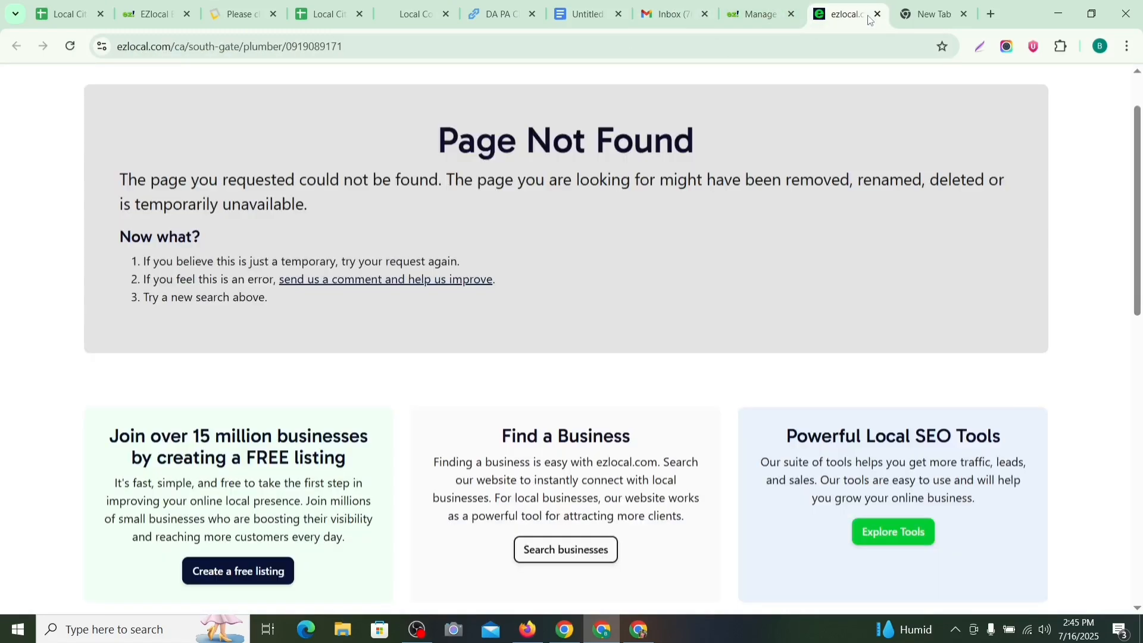
pyautogui.click(733, 16)
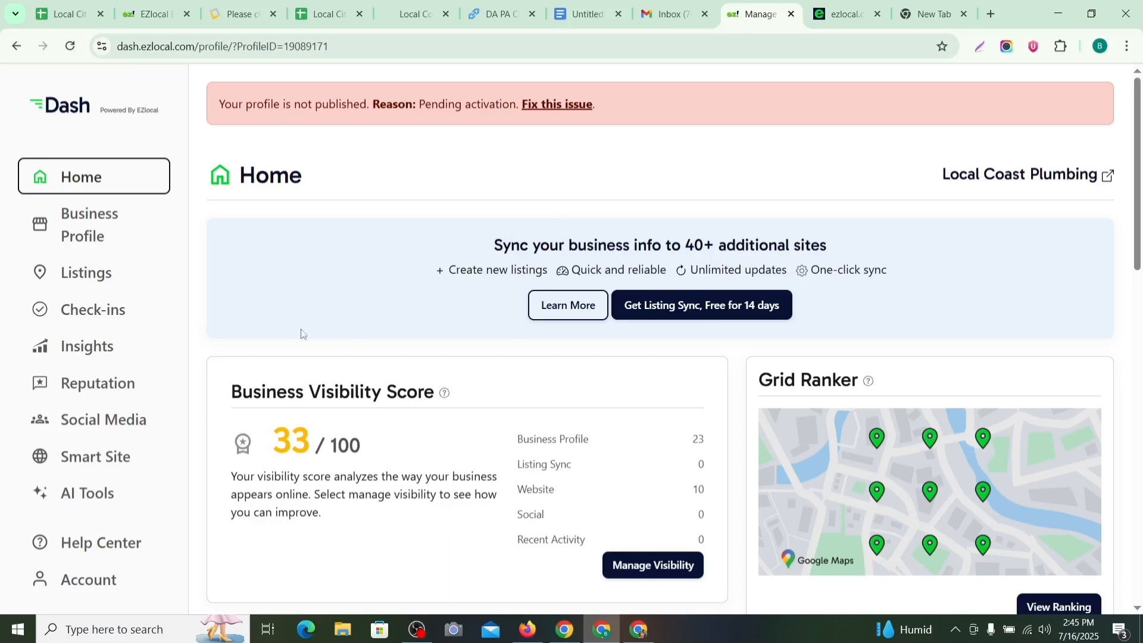
# Step: Scroll through the Business Profile page in EZlocal Dash
pyautogui.click(85, 228)
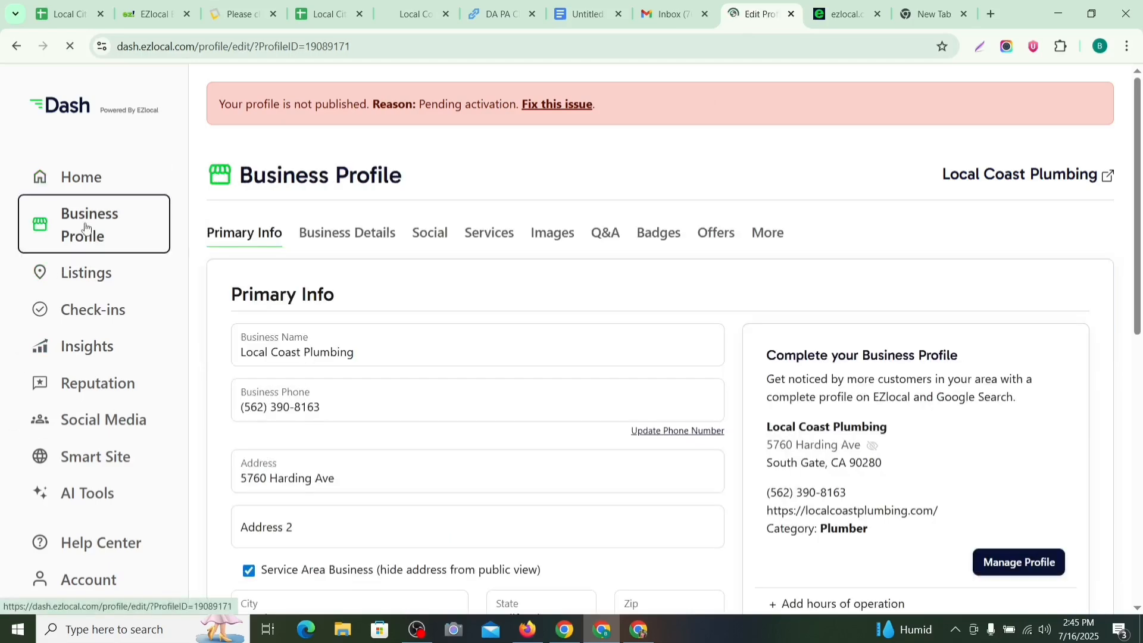
pyautogui.scroll(-1, 491, 339)
pyautogui.scroll(-6, 491, 339)
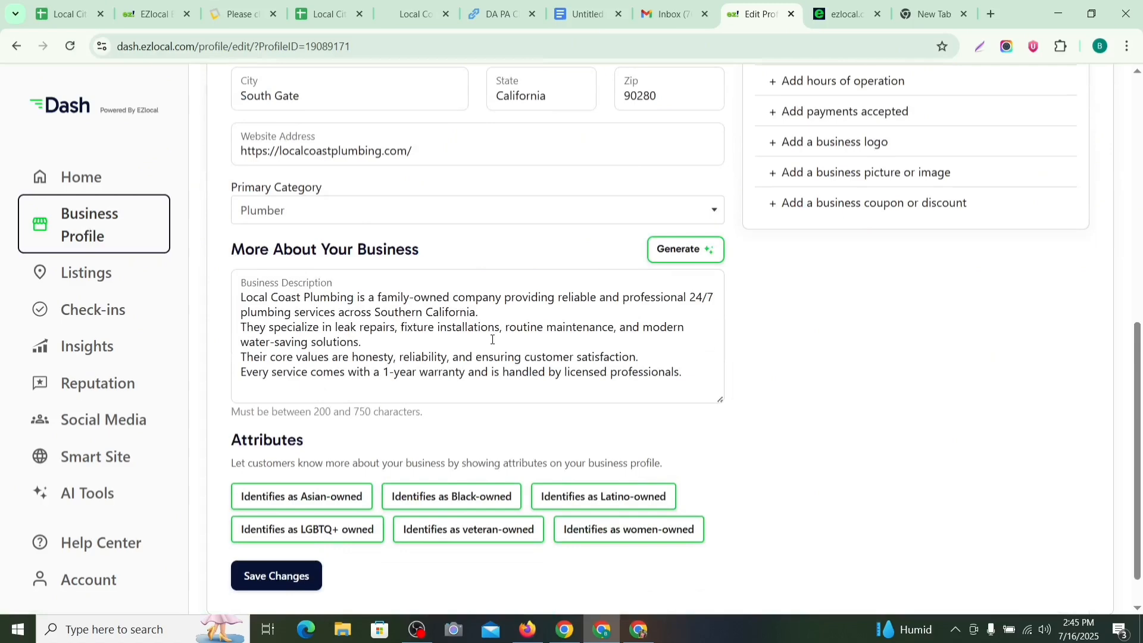
pyautogui.scroll(5, 491, 340)
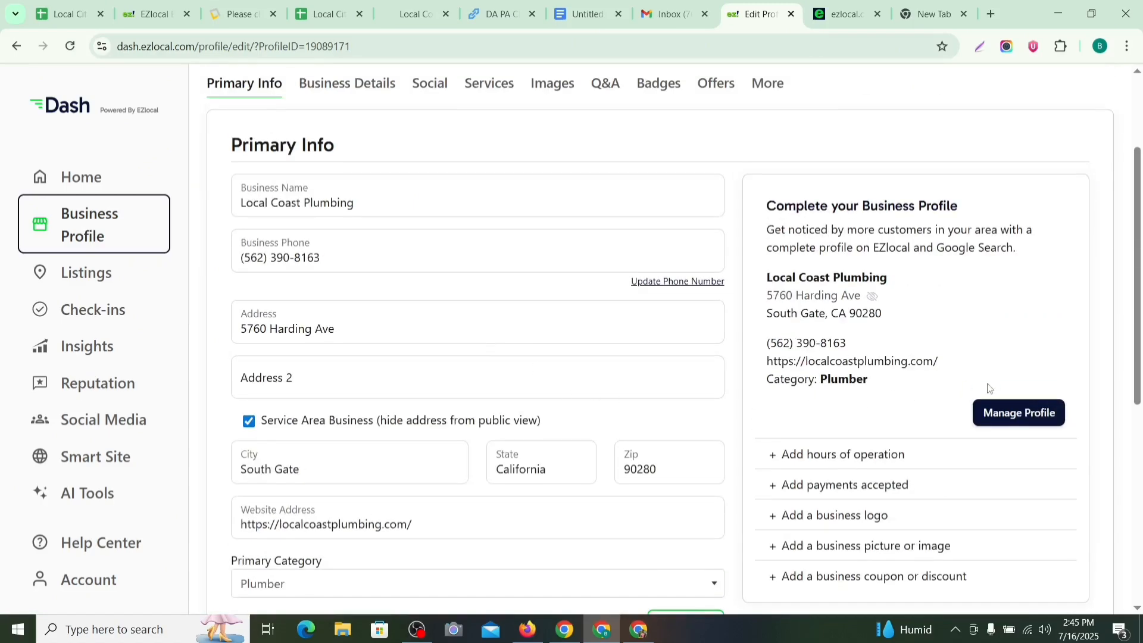
pyautogui.scroll(-1, 814, 383)
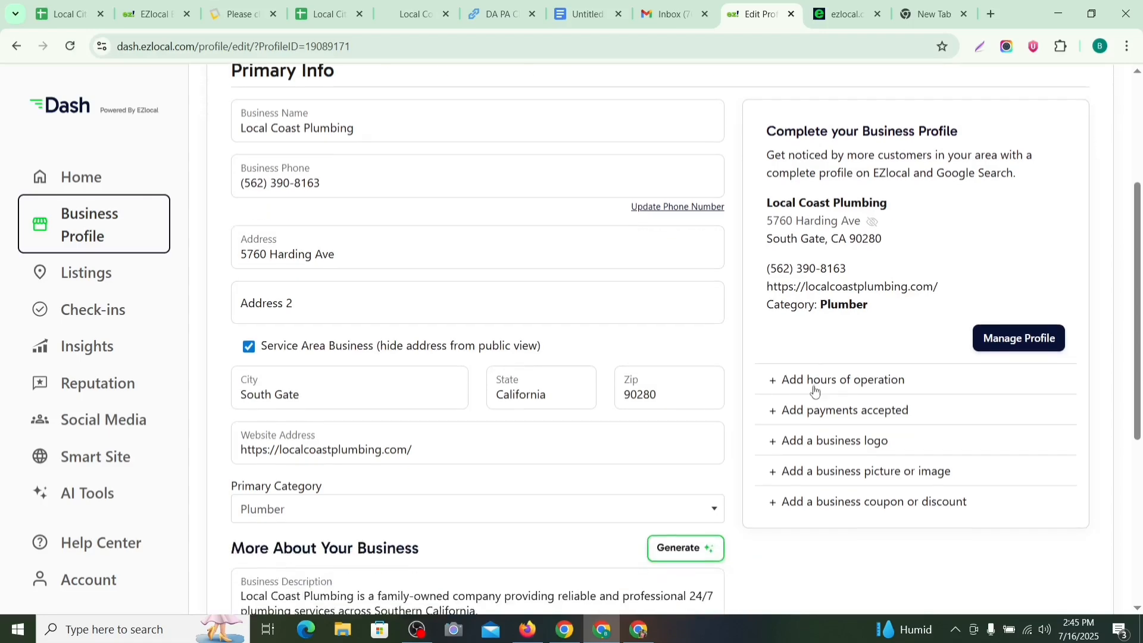
# Step: Review the Listings page and reopen the Local Coast Plumbing public listing in a new tab
pyautogui.click(85, 272)
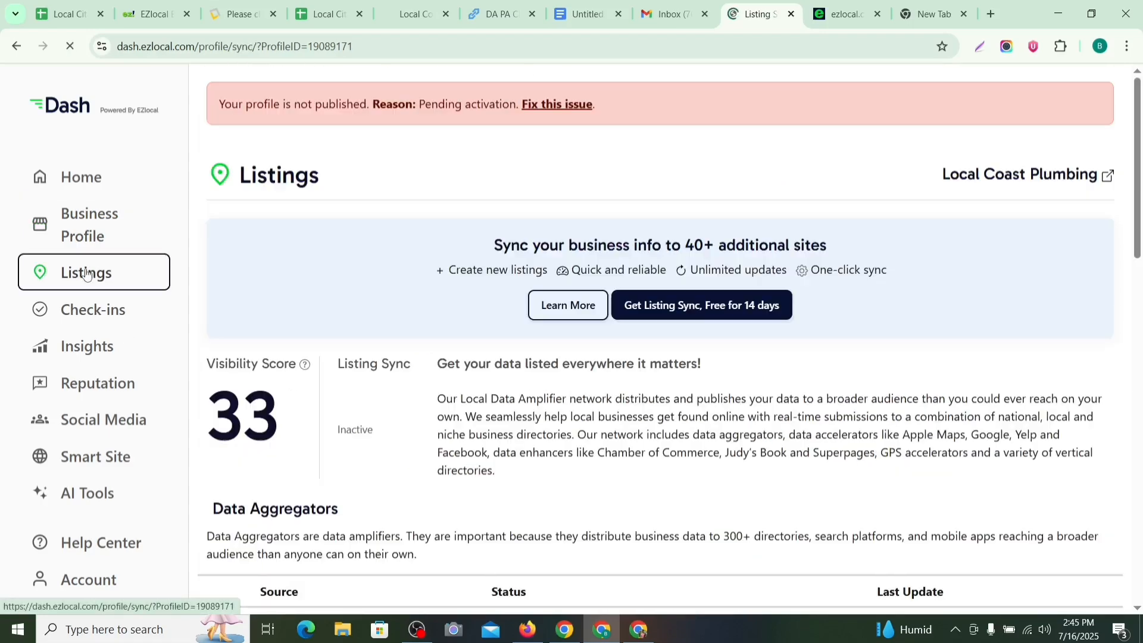
pyautogui.scroll(-5, 437, 284)
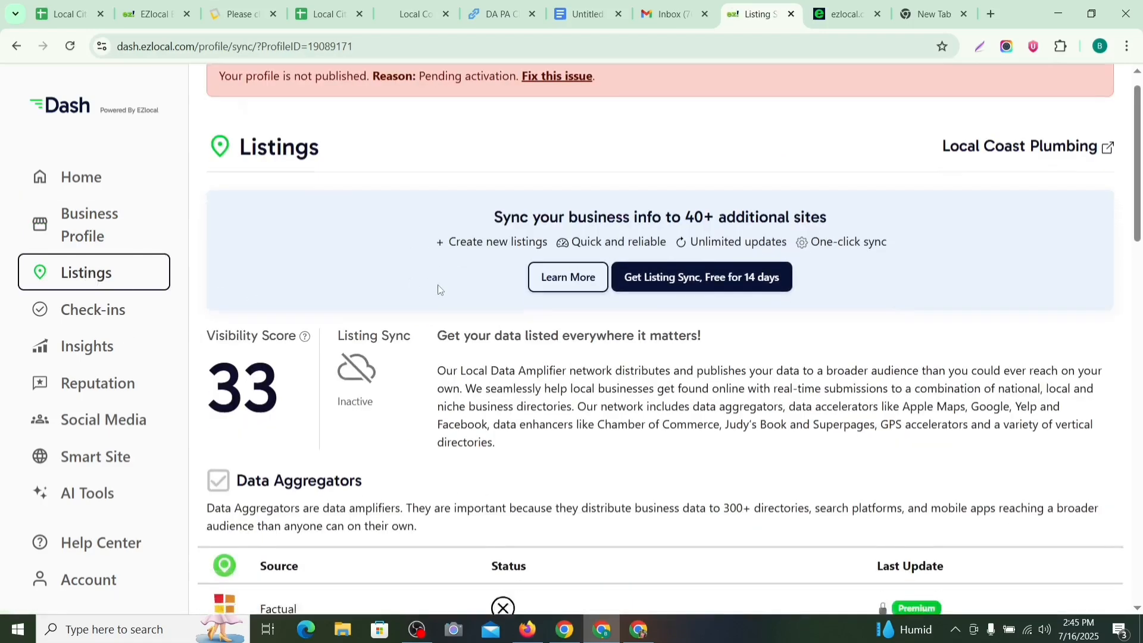
pyautogui.scroll(-6, 444, 288)
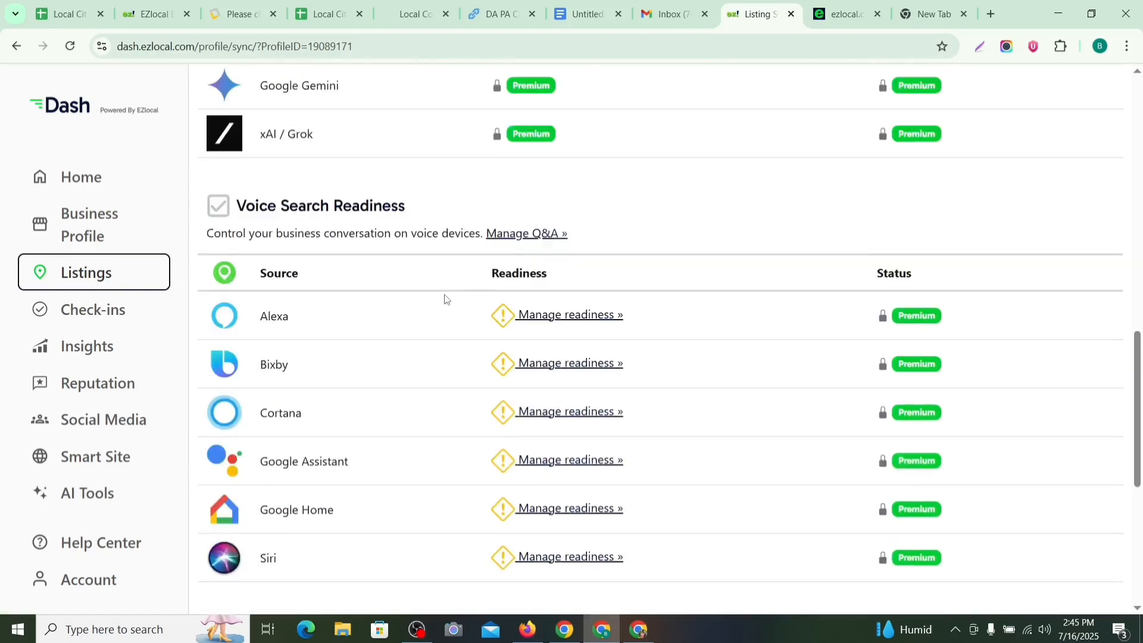
pyautogui.scroll(11, 444, 288)
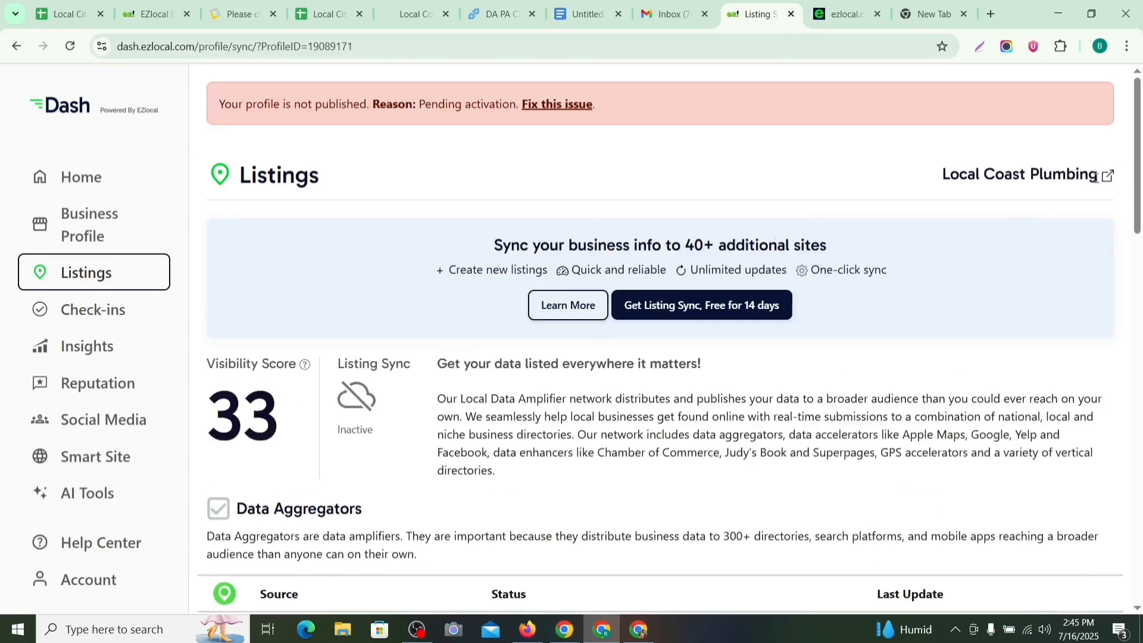
pyautogui.click(1107, 176)
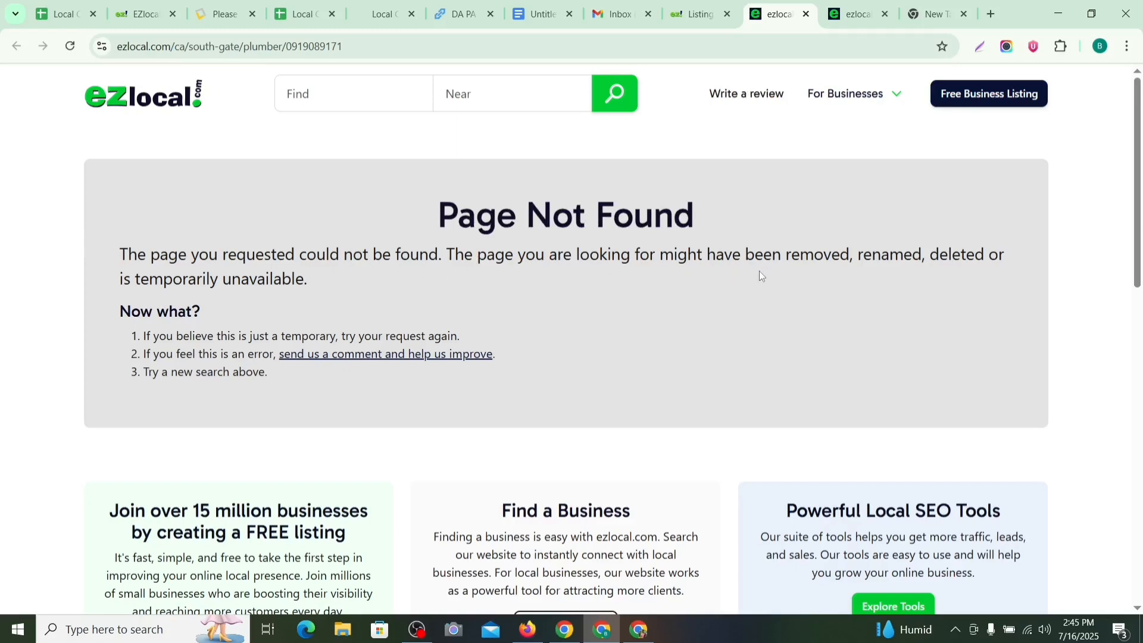
# Step: Leave the Page Not Found listing and open Local Coast Plumbing's Business Profile editor in the dashboard
pyautogui.scroll(-5, 673, 265)
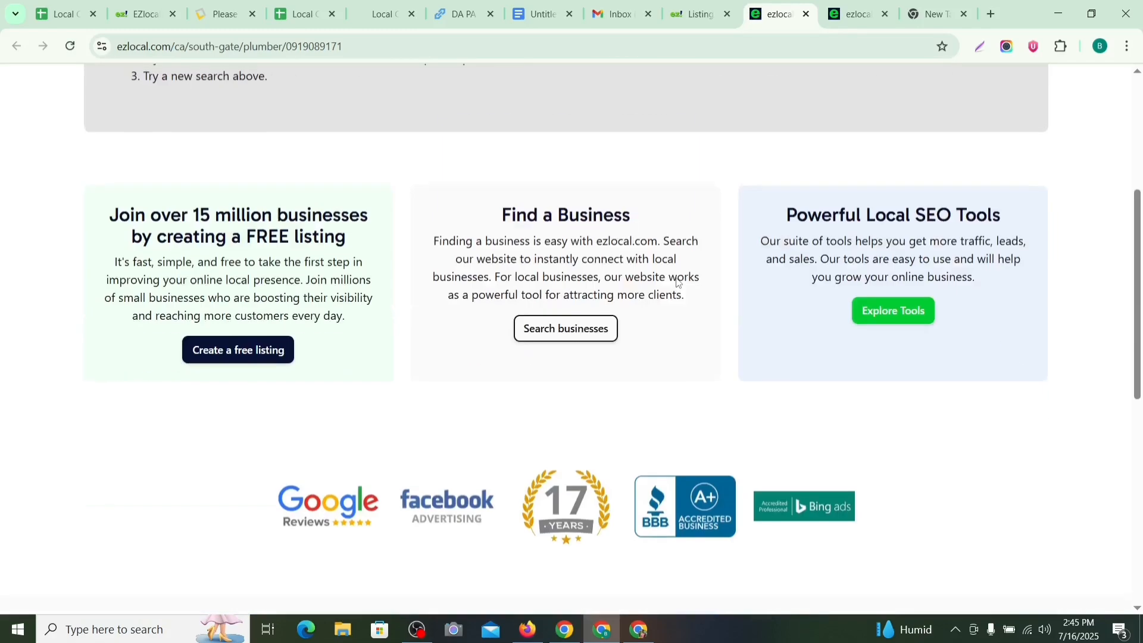
pyautogui.scroll(5, 678, 280)
pyautogui.scroll(1, 759, 218)
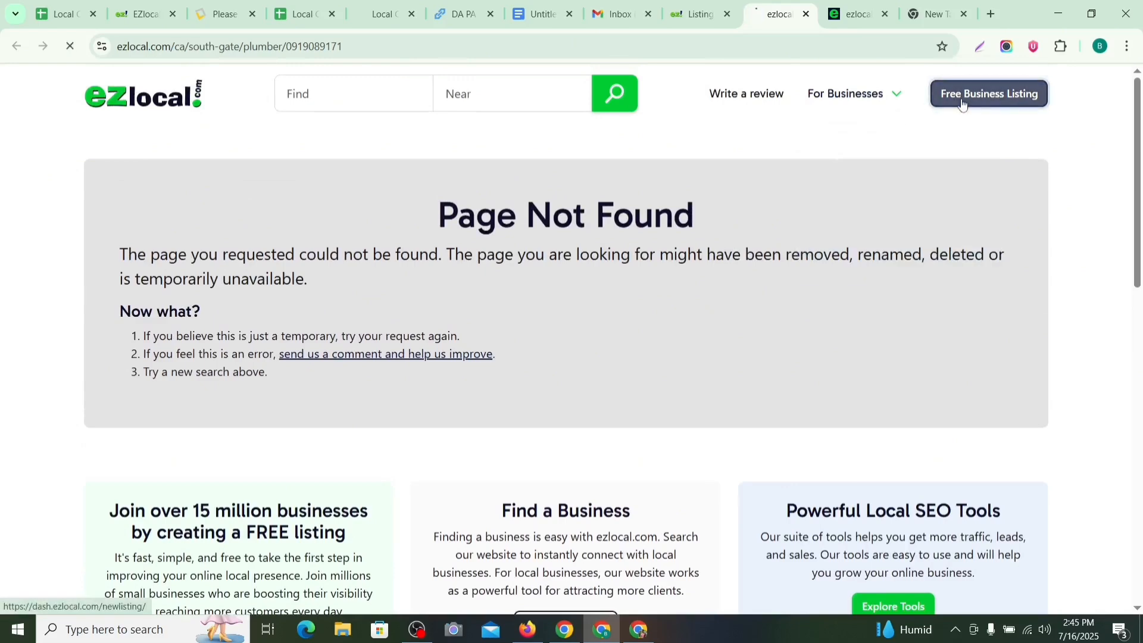
pyautogui.click(984, 95)
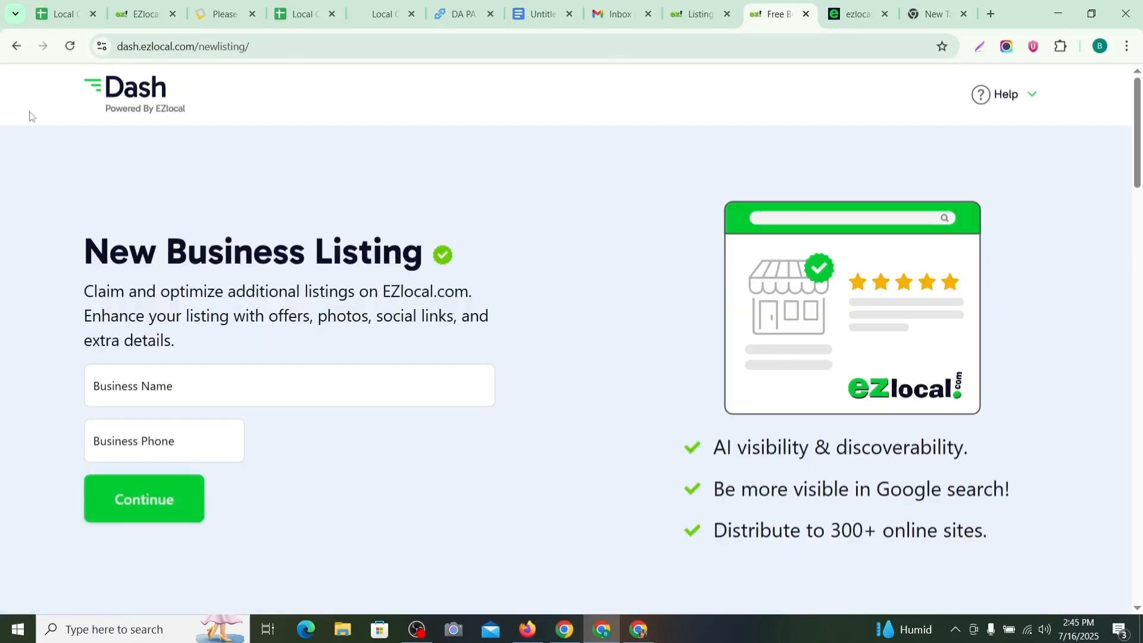
pyautogui.click(17, 47)
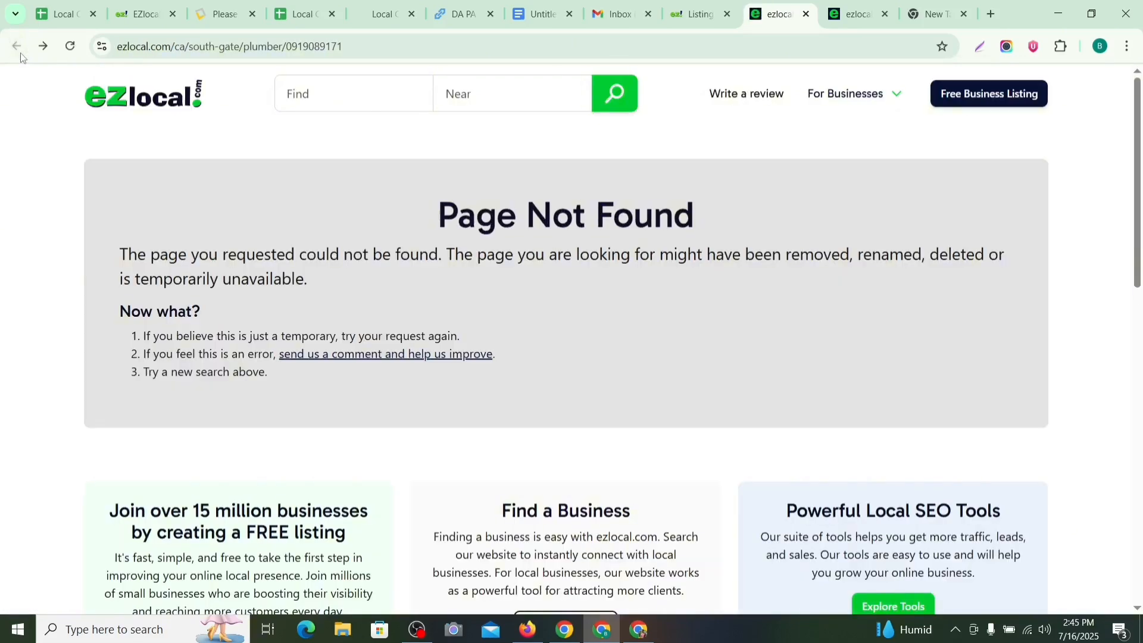
pyautogui.click(671, 13)
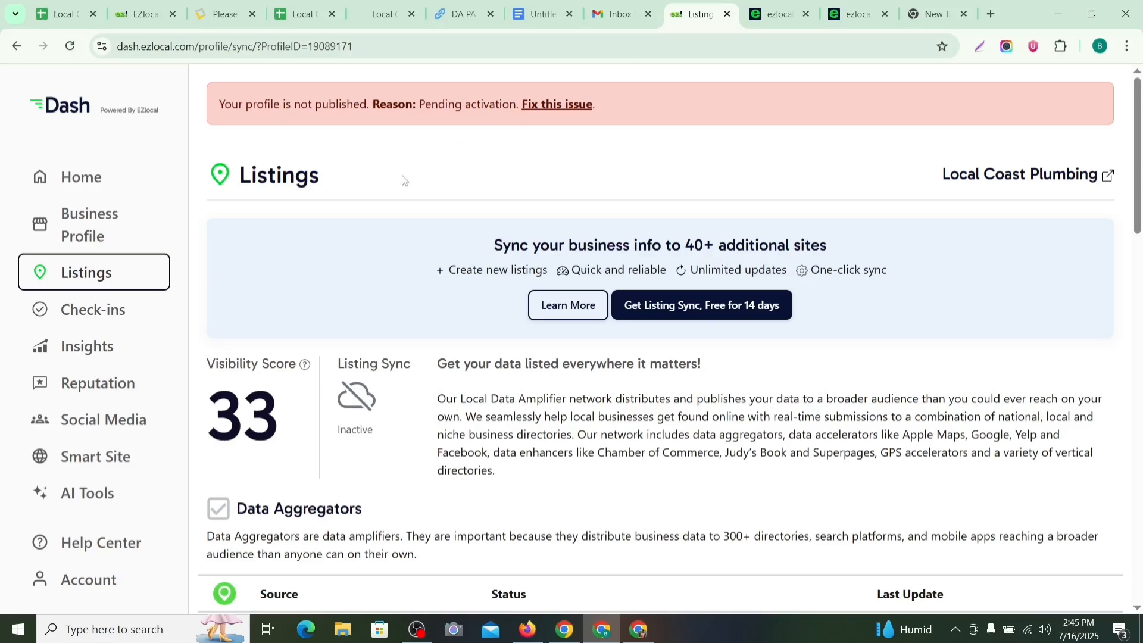
pyautogui.scroll(-3, 312, 289)
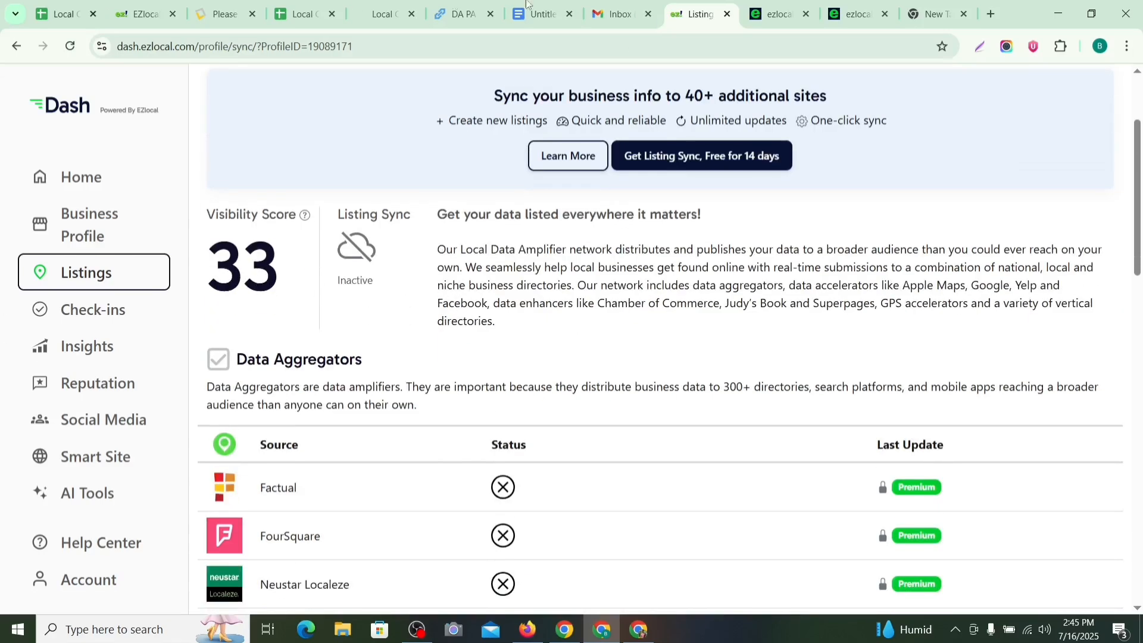
pyautogui.click(105, 234)
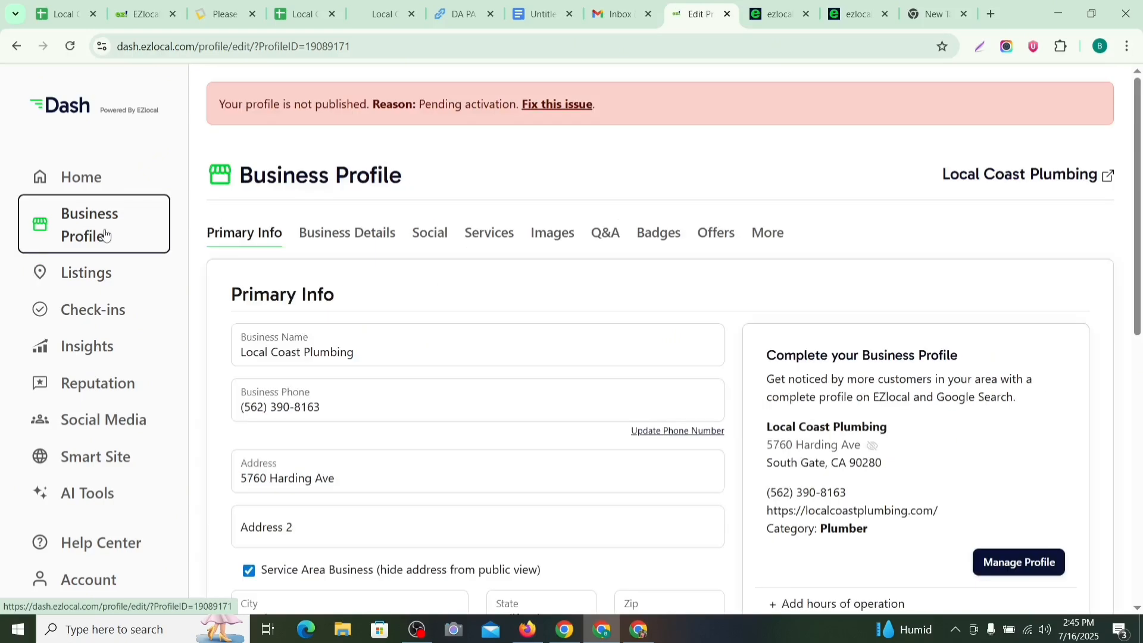
# Step: Activate the Local Coast Plumbing listing with Activate Now and open its public EZlocal page
pyautogui.click(558, 107)
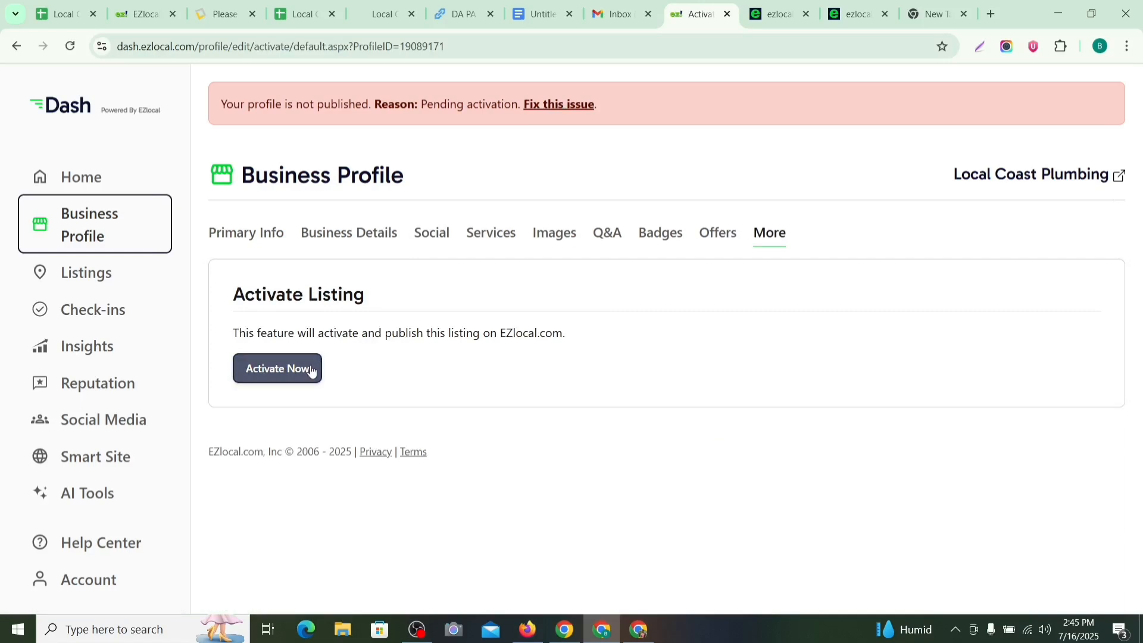
pyautogui.click(304, 366)
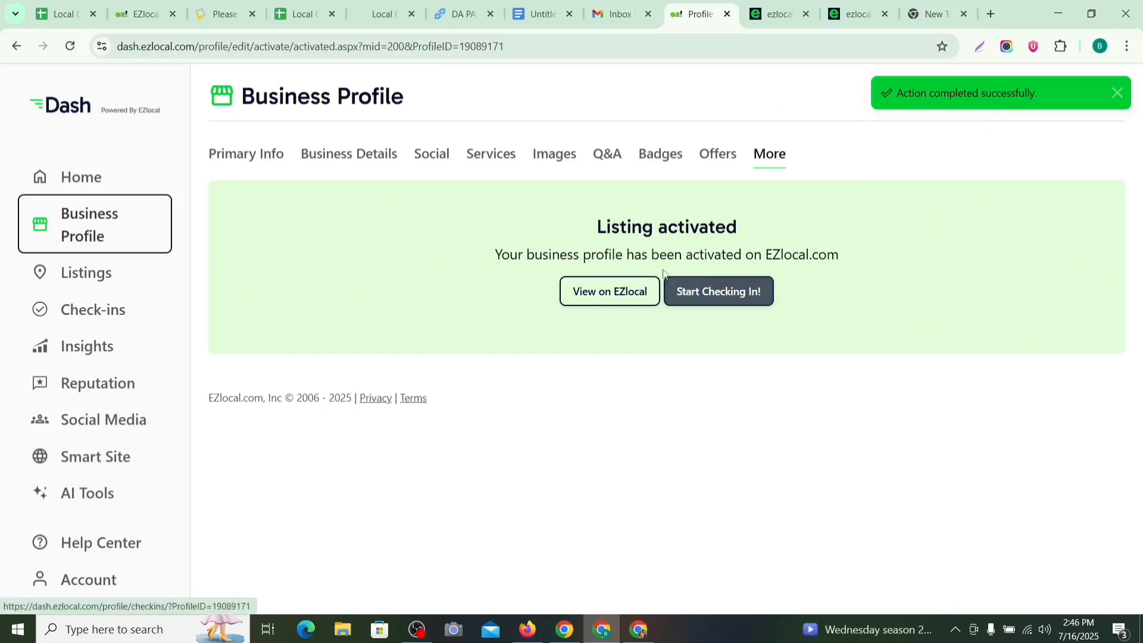
pyautogui.click(605, 297)
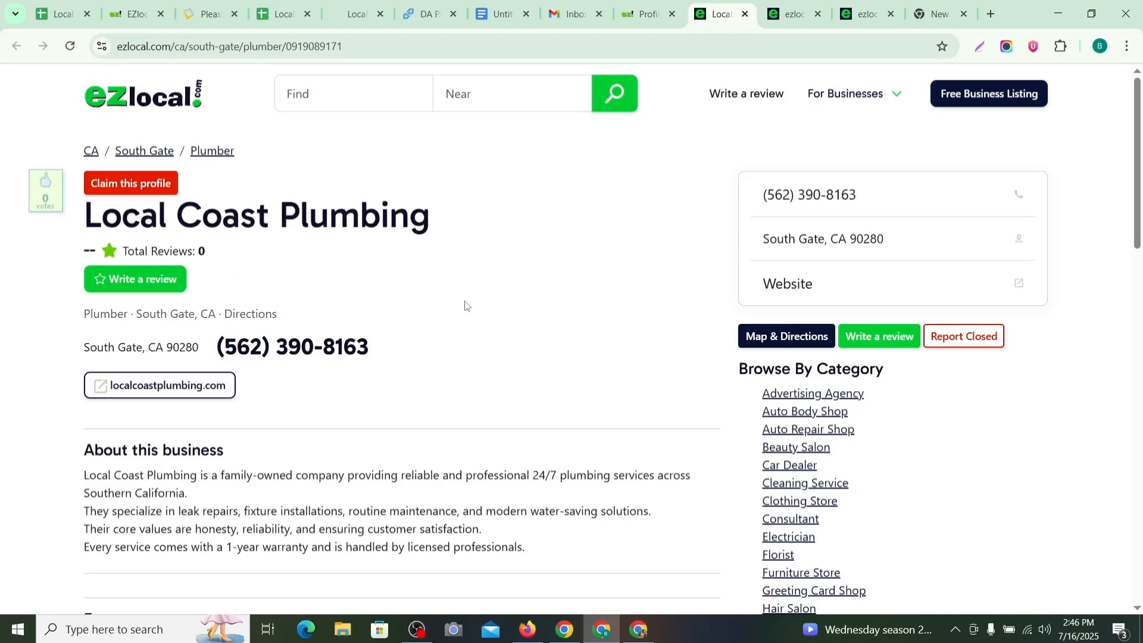
# Step: Review the live listing's Plumber category, website link and reviews, then copy the page URL
pyautogui.scroll(-6, 461, 314)
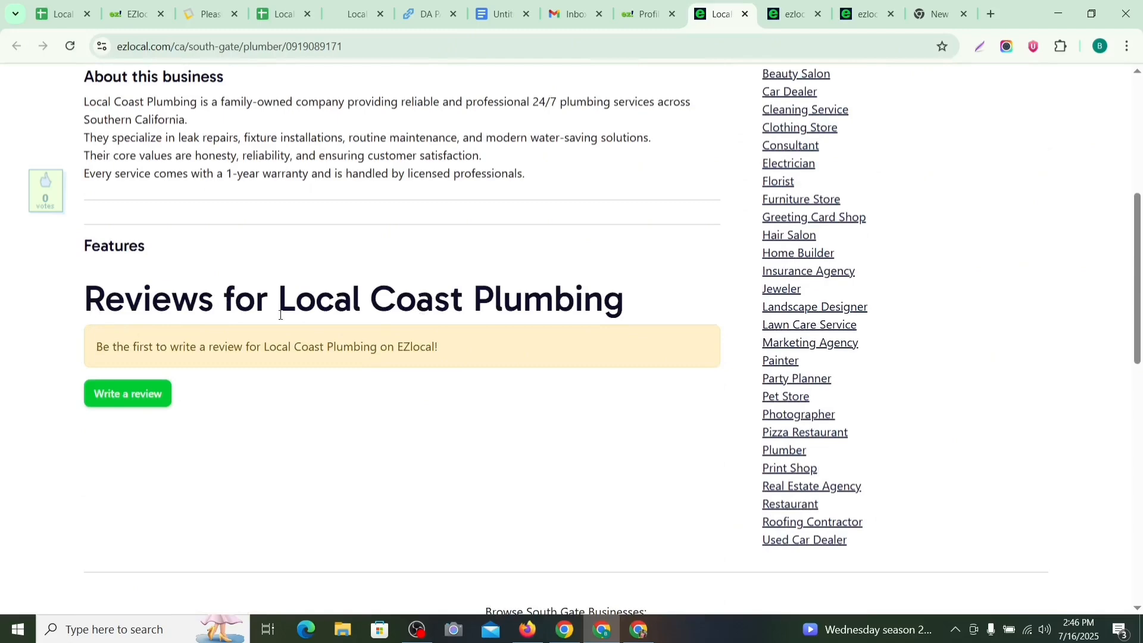
pyautogui.scroll(6, 357, 345)
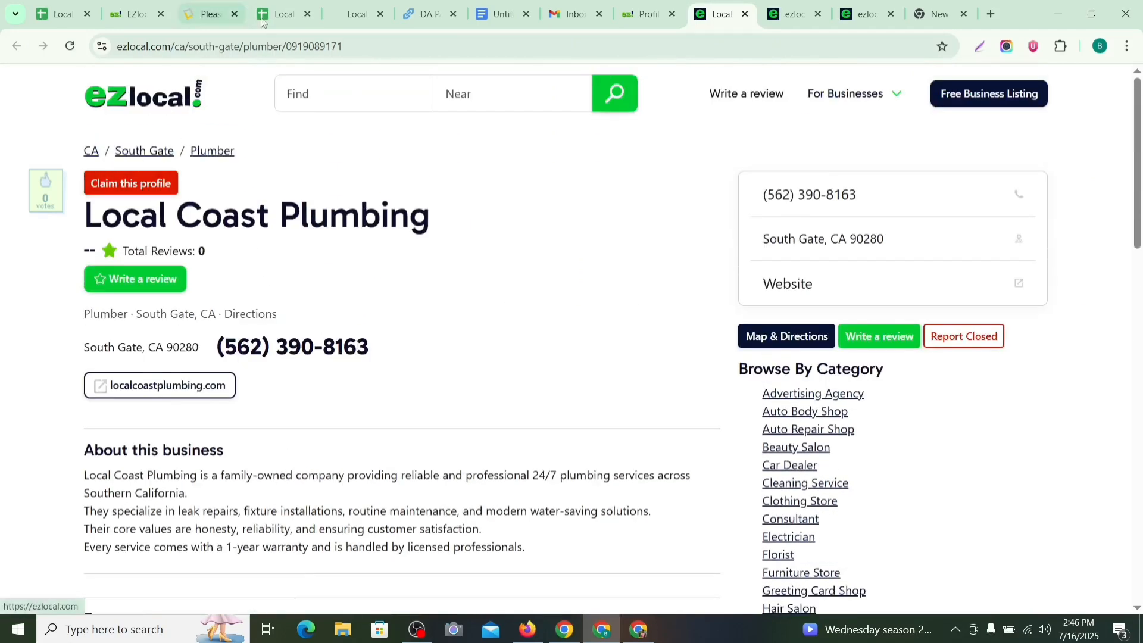
pyautogui.click(385, 52)
pyautogui.click(500, 171)
pyautogui.scroll(-8, 436, 301)
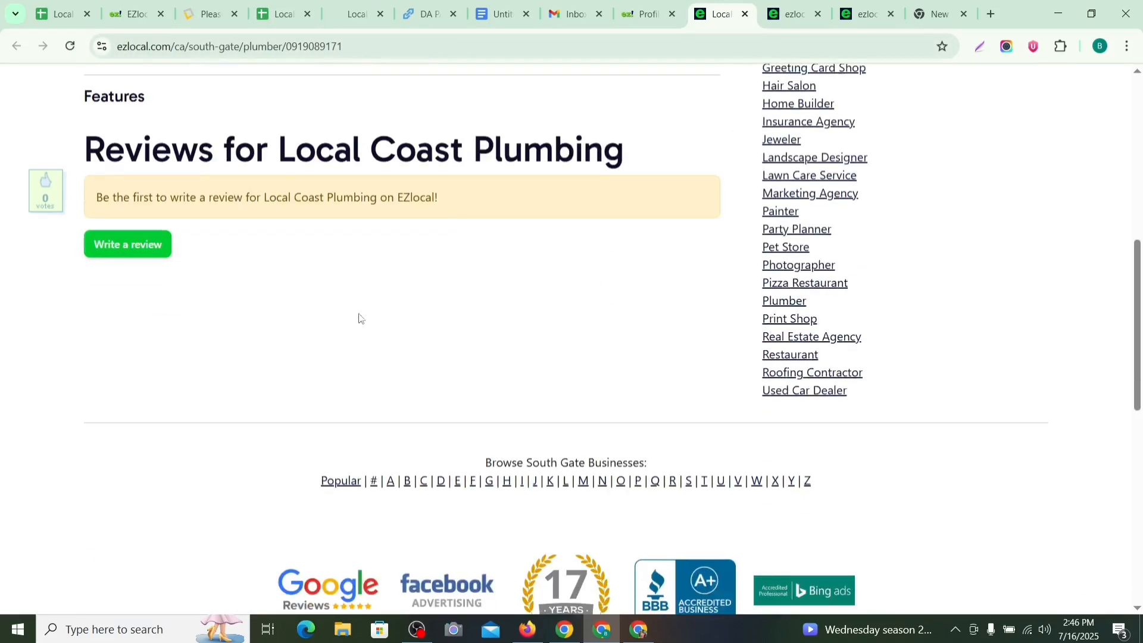
pyautogui.scroll(1, 250, 257)
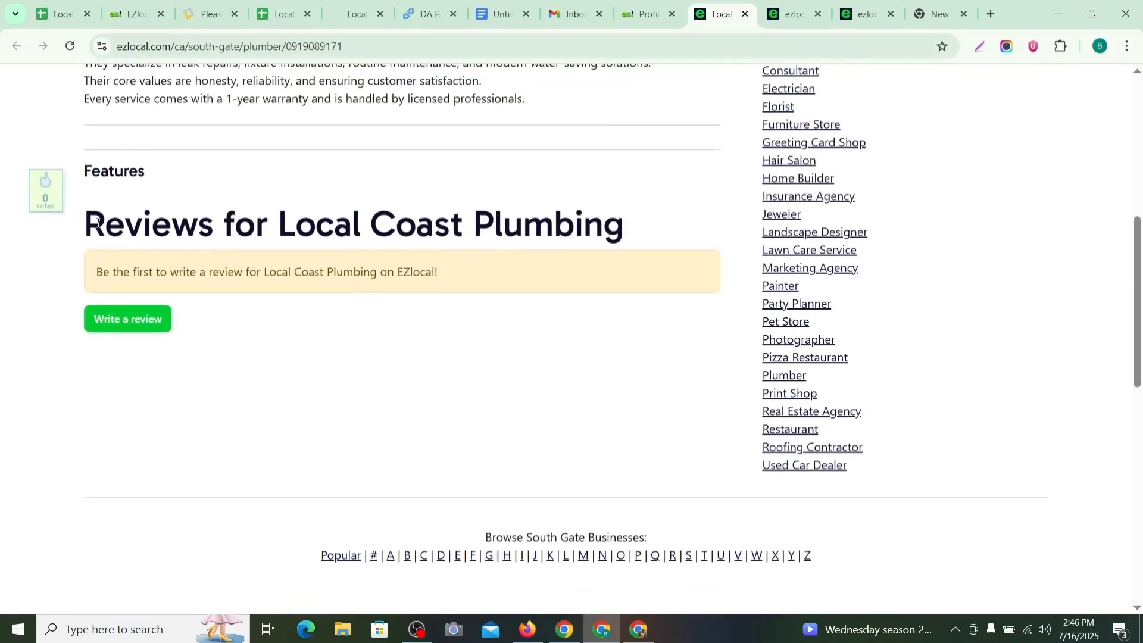
pyautogui.scroll(6, 620, 230)
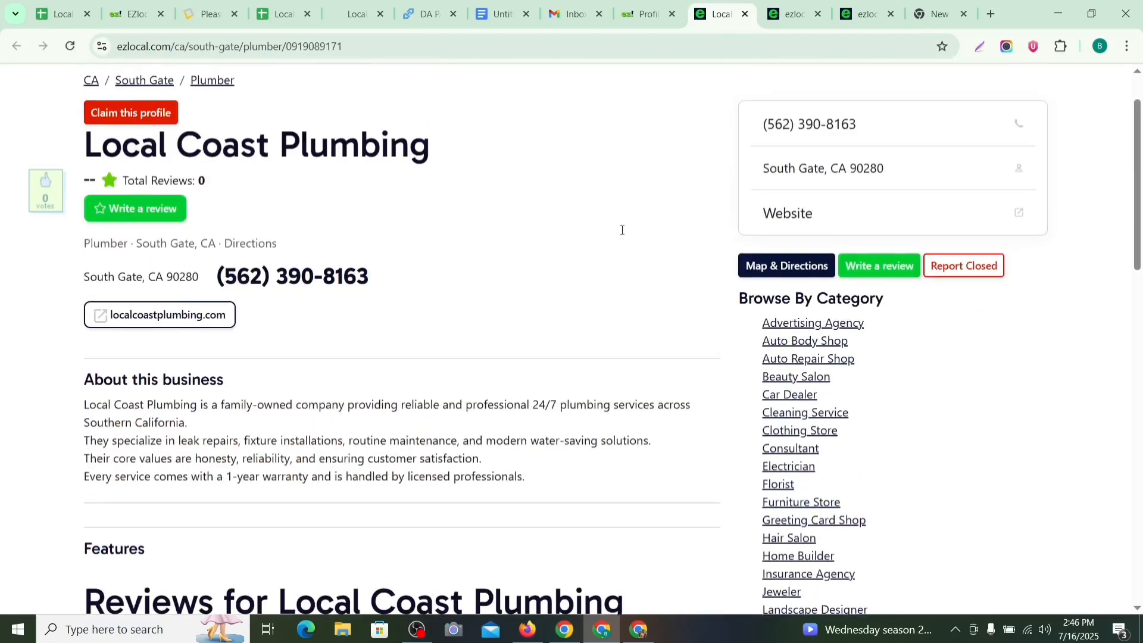
pyautogui.scroll(1, 611, 235)
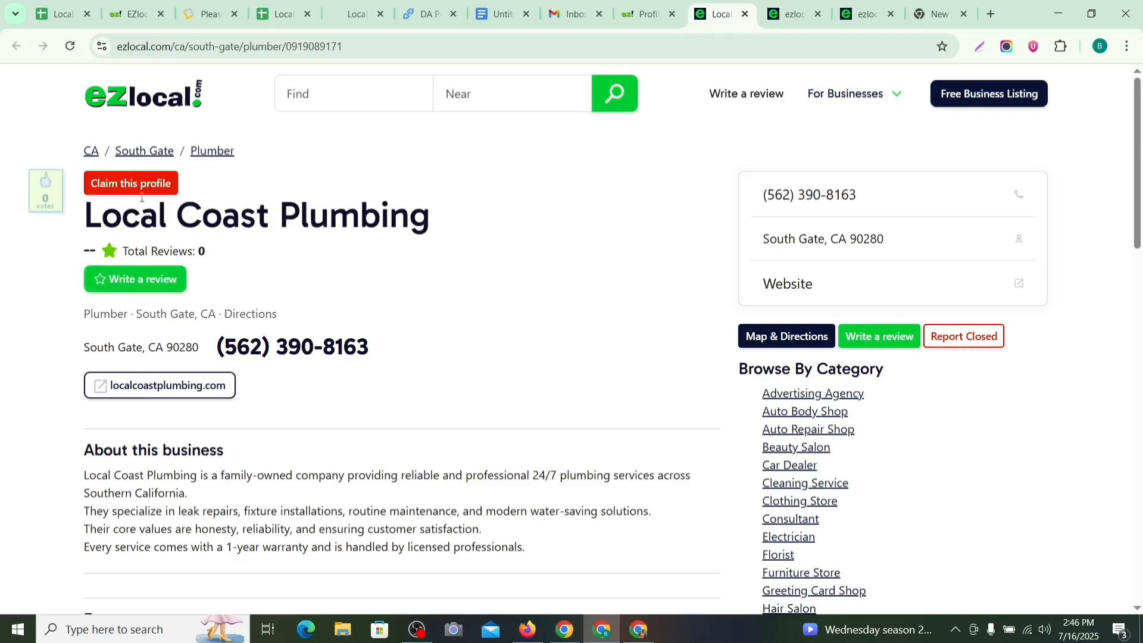
pyautogui.click(349, 51)
pyautogui.hotkey('ctrl', 'c')
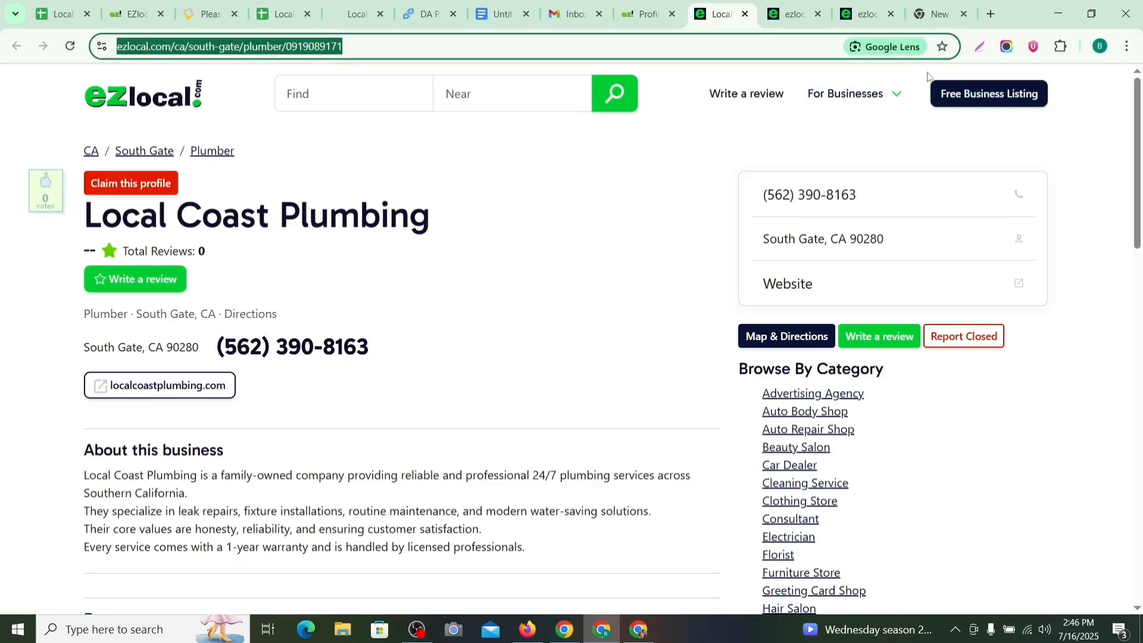
# Step: Load the copied listing URL in a new incognito window to confirm it appears publicly
pyautogui.click(1125, 52)
pyautogui.click(1038, 153)
pyautogui.hotkey('ctrl', 'v')
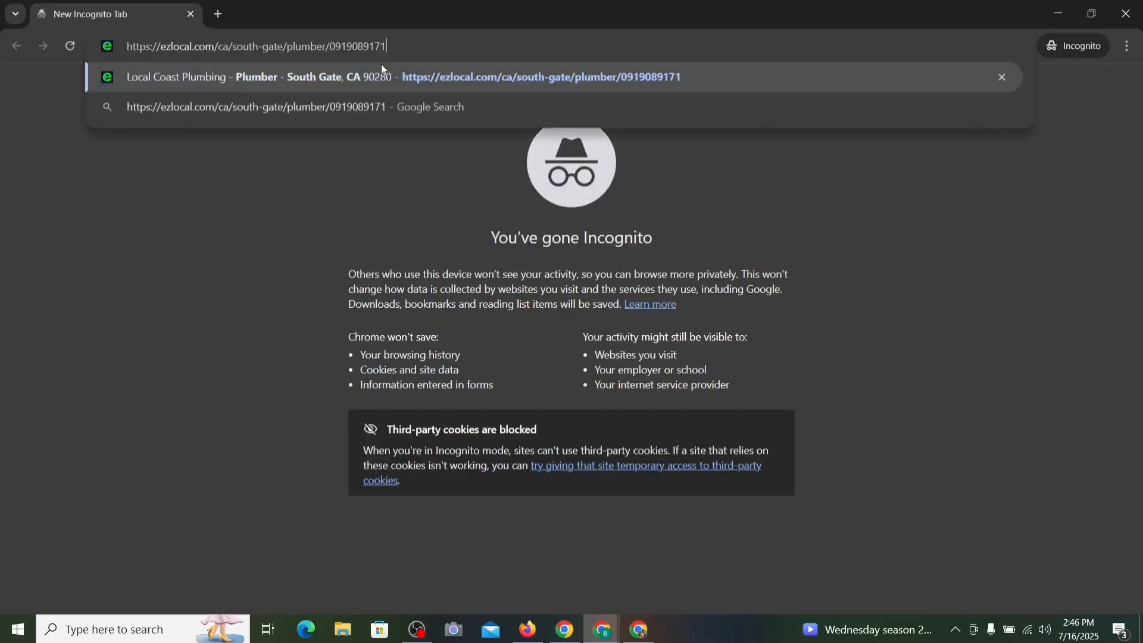
pyautogui.press('Return')
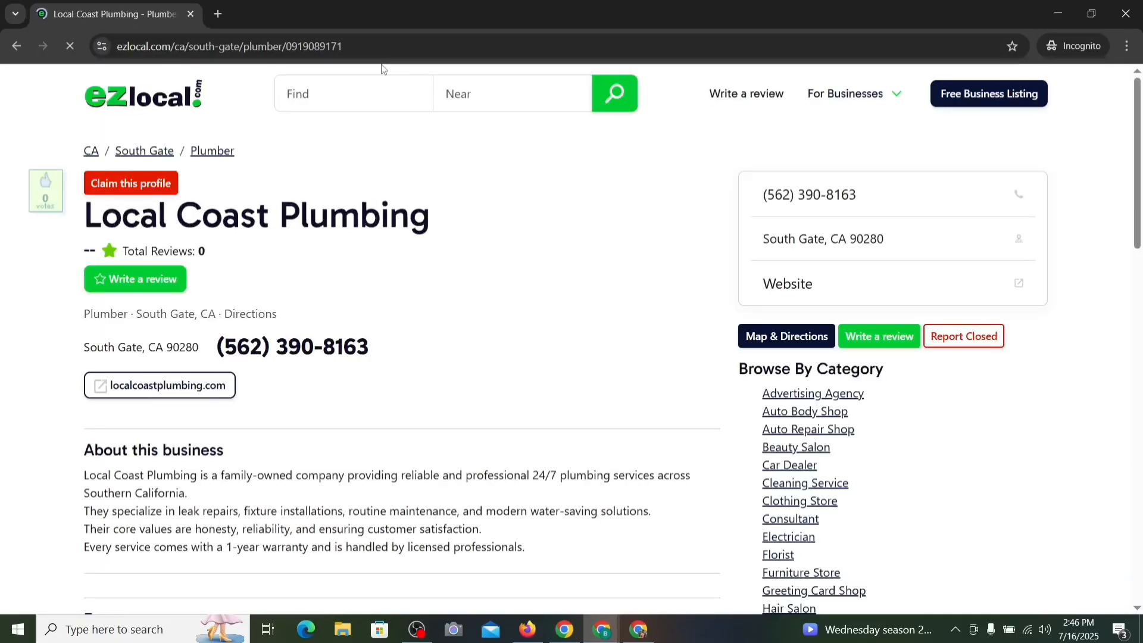
pyautogui.scroll(-5, 410, 352)
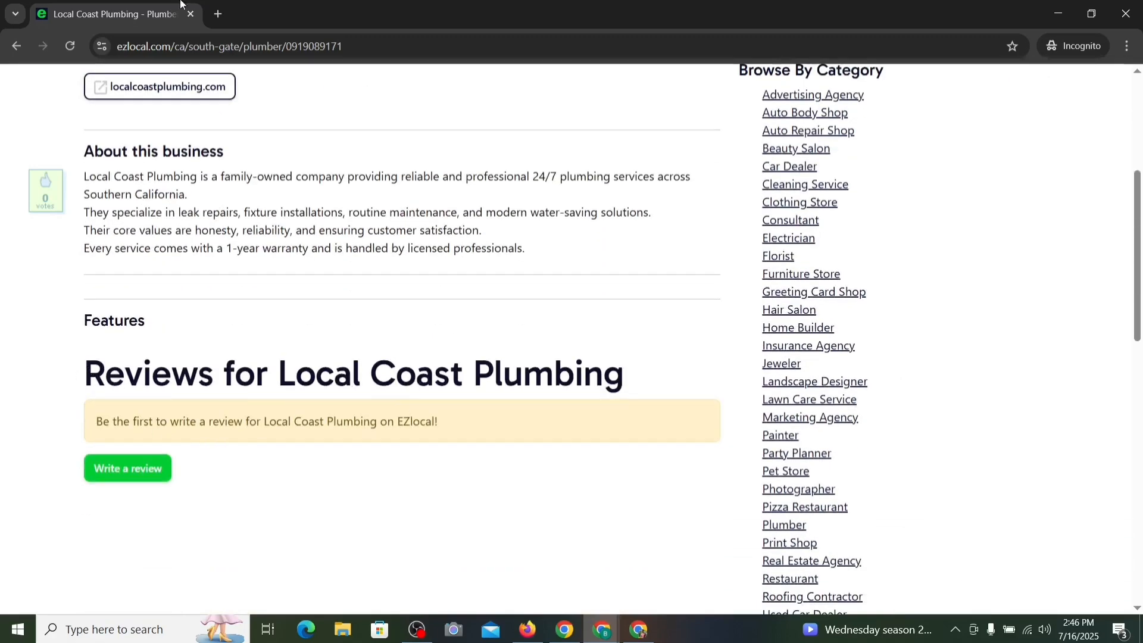
pyautogui.scroll(4, 393, 223)
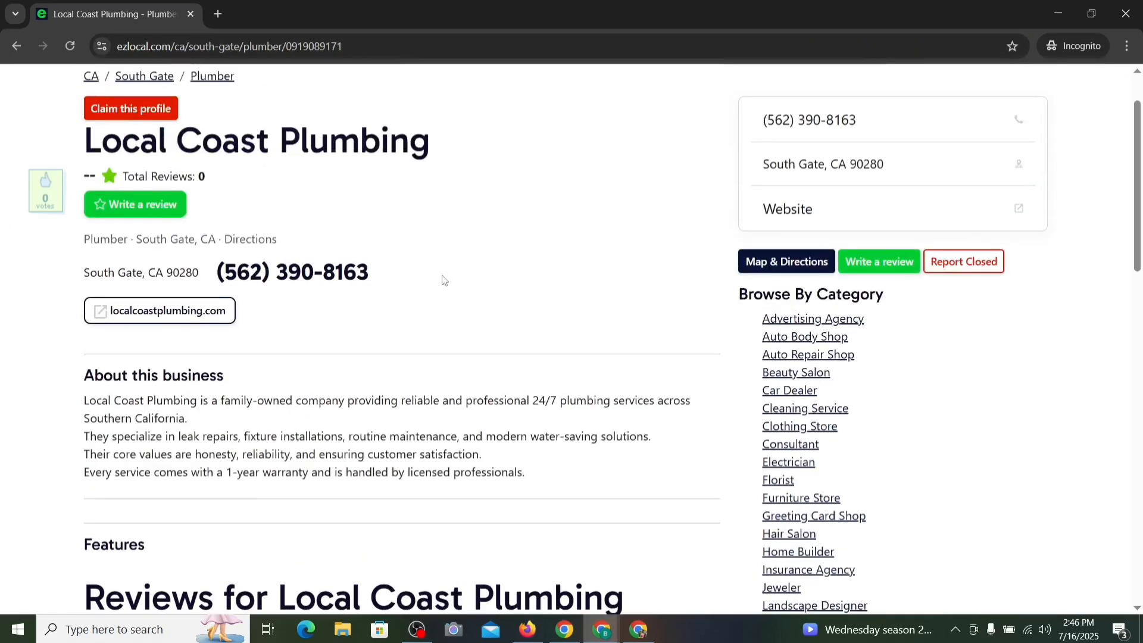
pyautogui.scroll(-3, 444, 280)
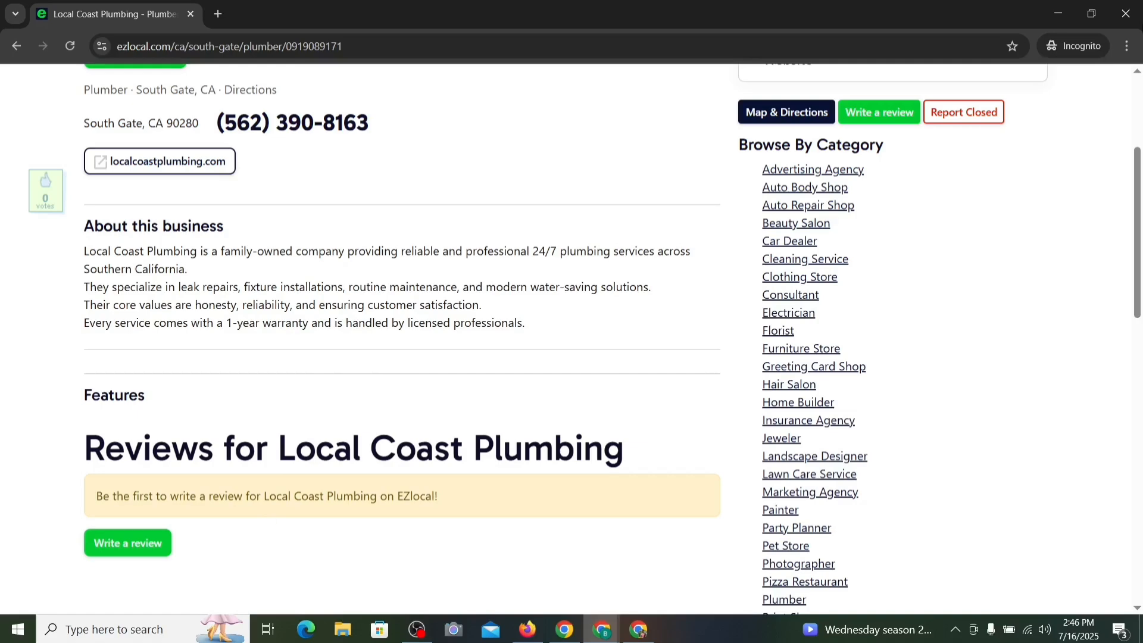
# Step: Close the incognito window, claim the profile, and open the Business Profile editor
pyautogui.click(1125, 13)
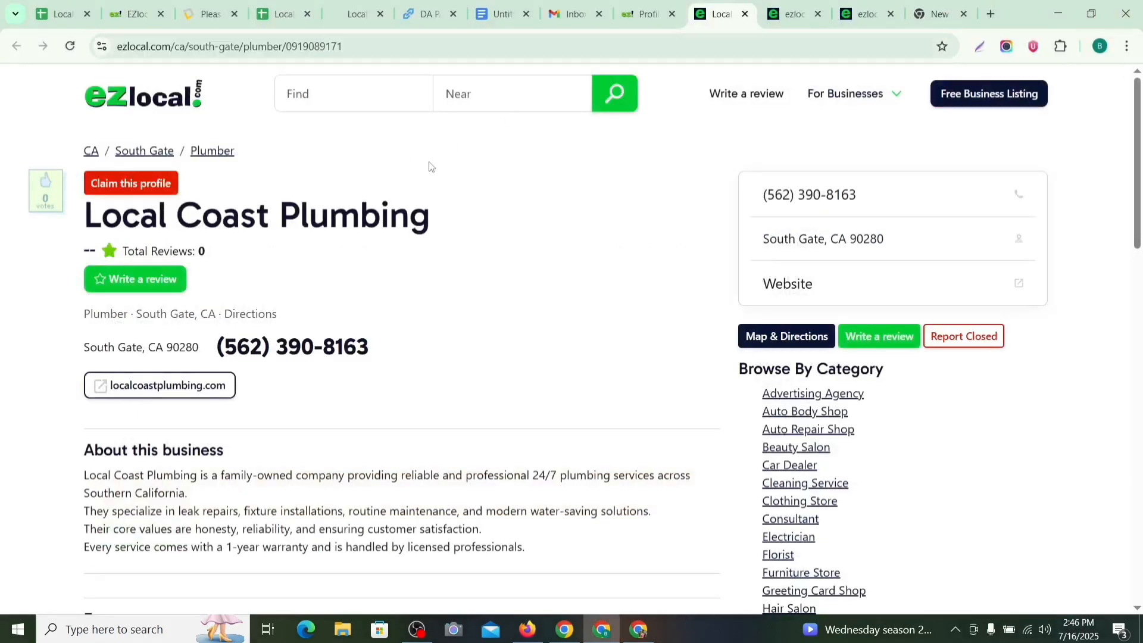
pyautogui.click(143, 188)
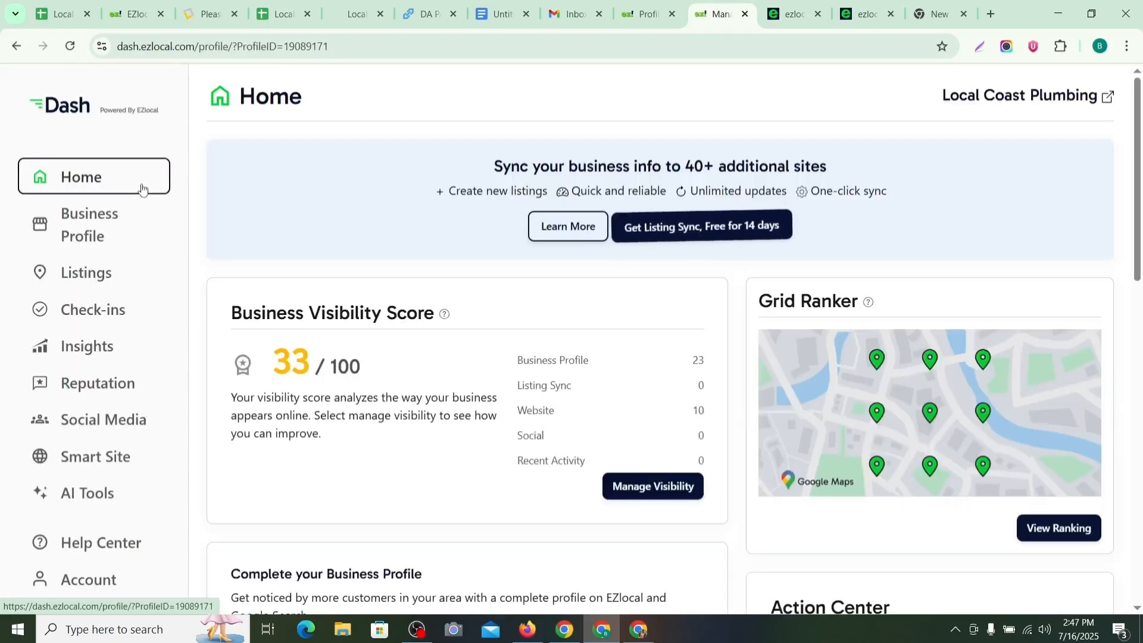
pyautogui.click(82, 231)
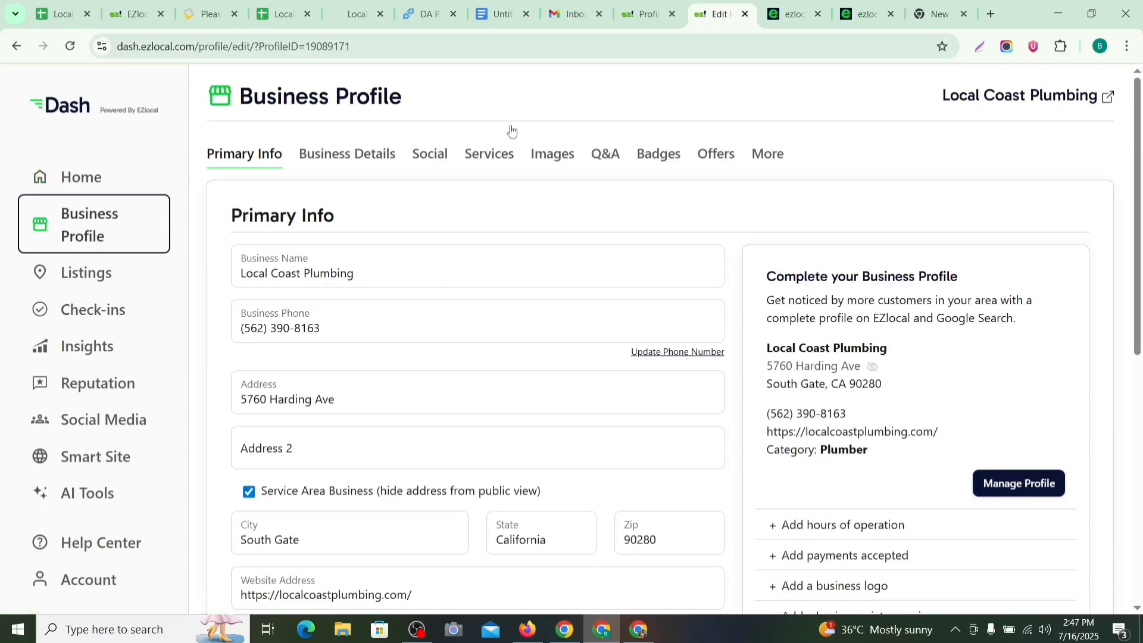
pyautogui.scroll(-1, 613, 291)
pyautogui.scroll(1, 613, 292)
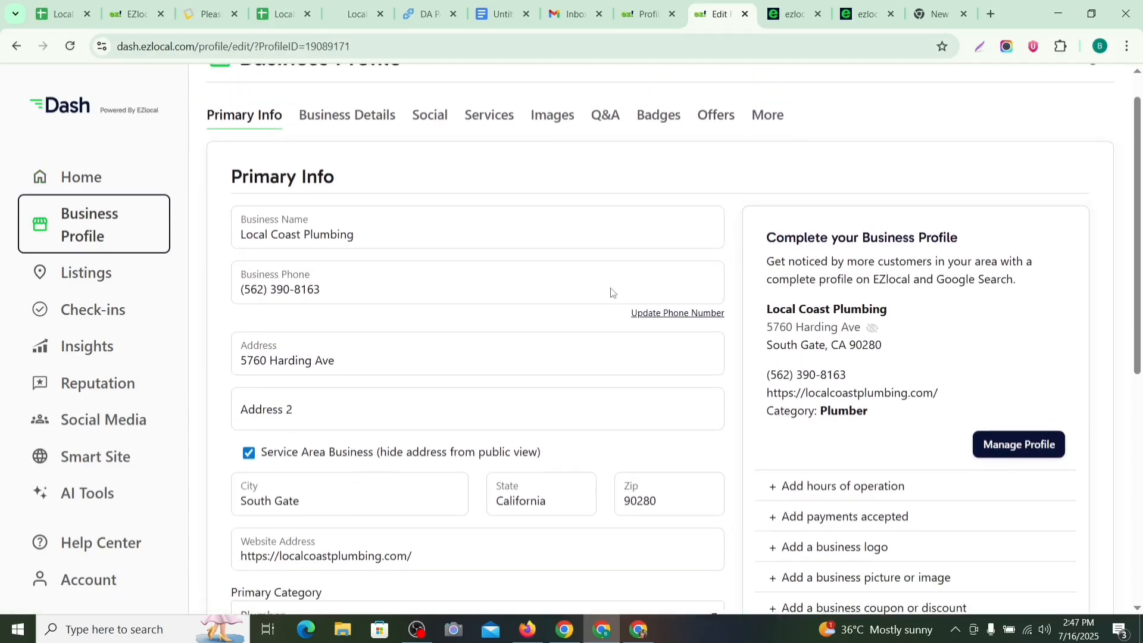
pyautogui.scroll(-5, 863, 238)
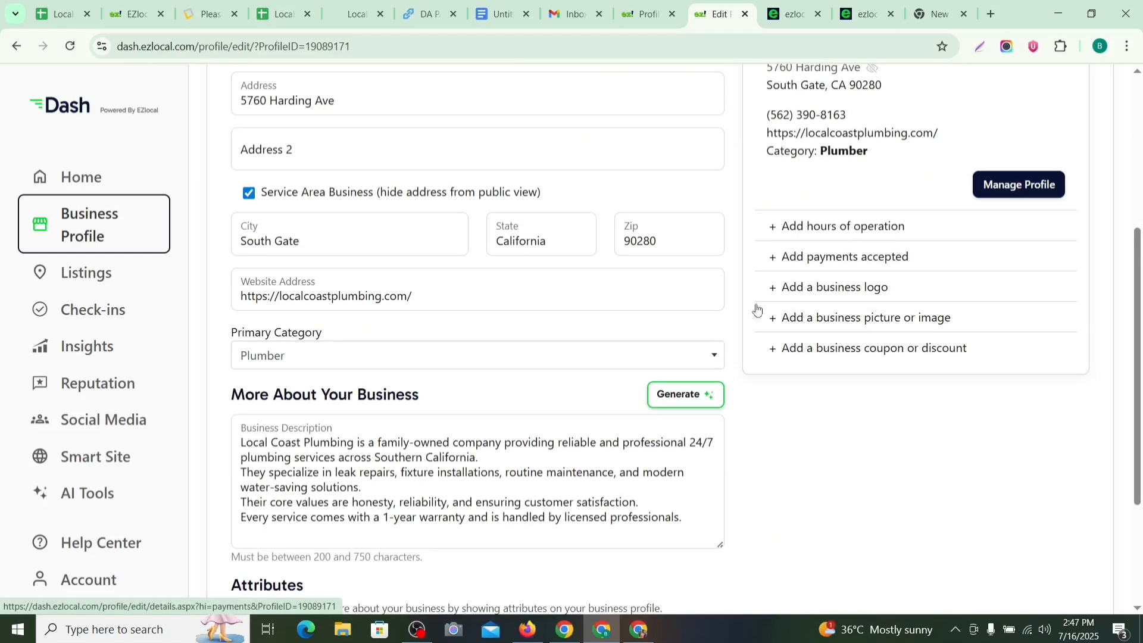
pyautogui.scroll(-3, 694, 323)
pyautogui.scroll(8, 513, 365)
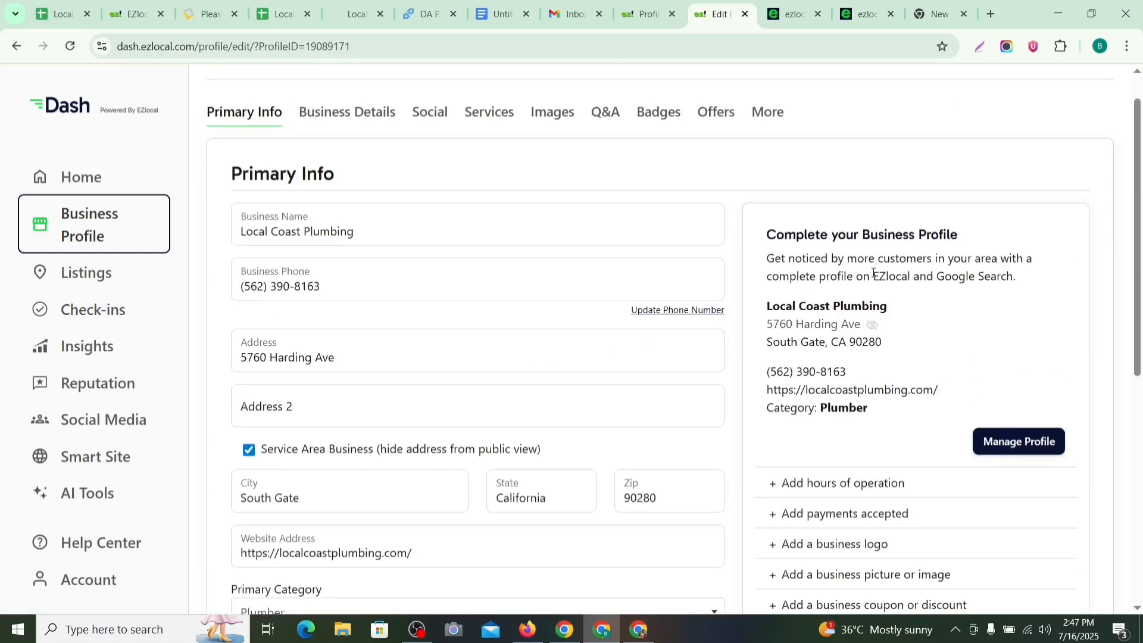
pyautogui.scroll(-4, 876, 392)
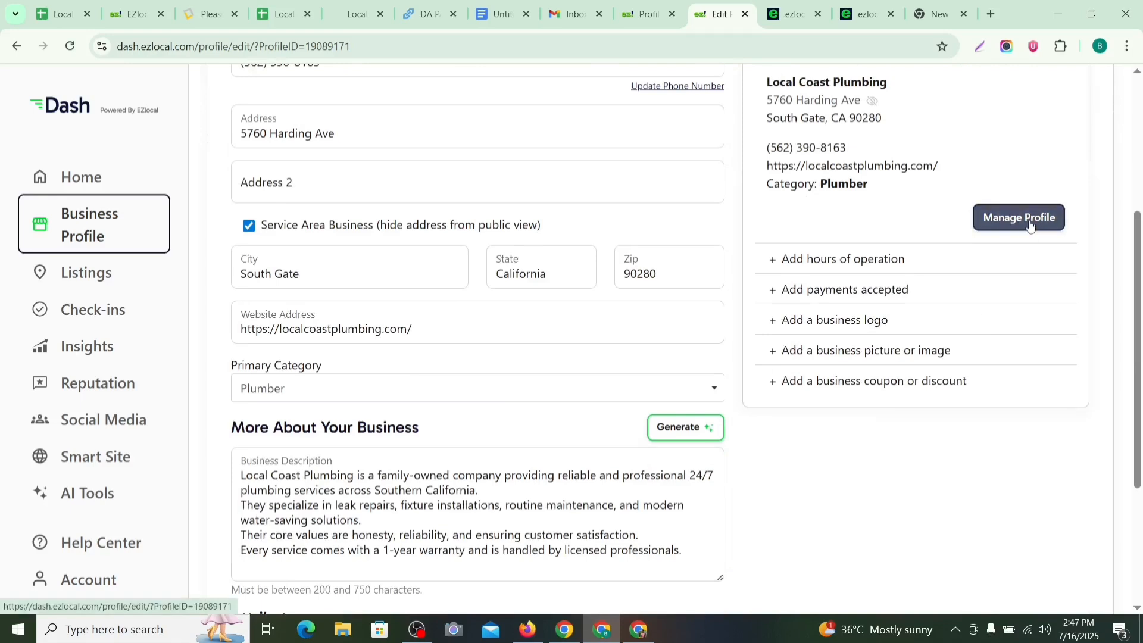
# Step: Choose Localcoastplumbing pic.jpg from Downloads and upload it as the business logo
pyautogui.click(840, 323)
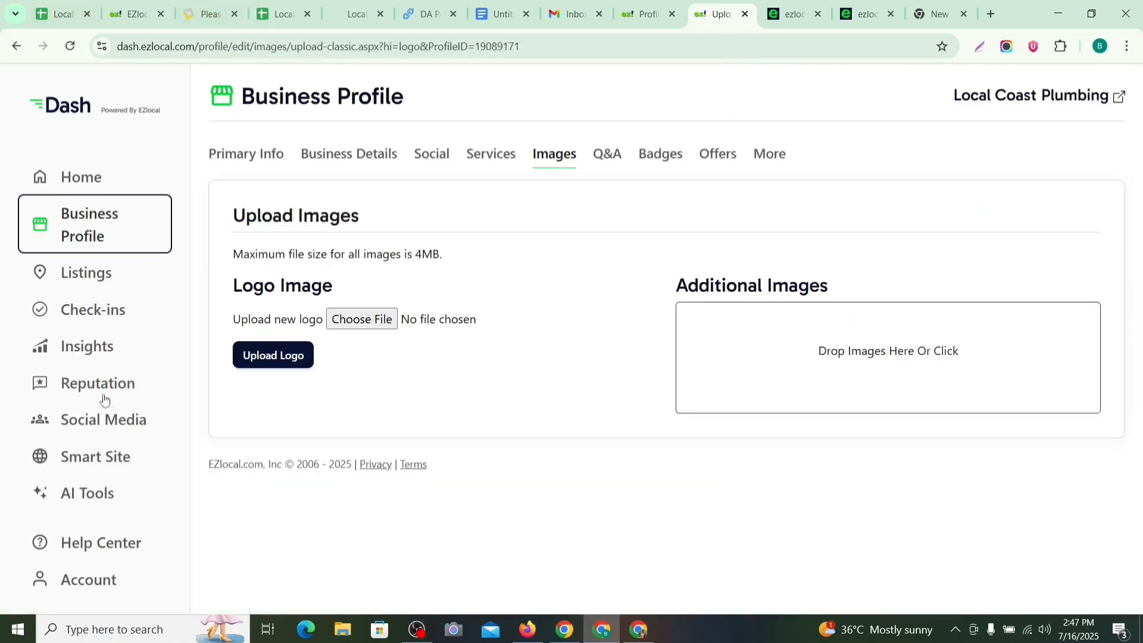
pyautogui.click(290, 360)
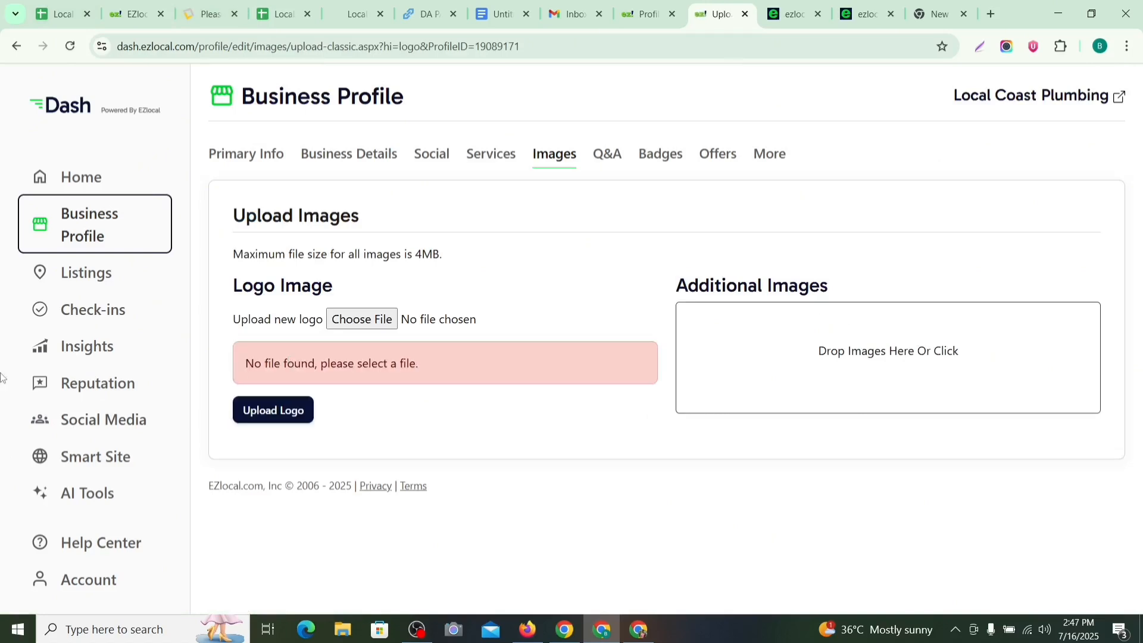
pyautogui.click(387, 325)
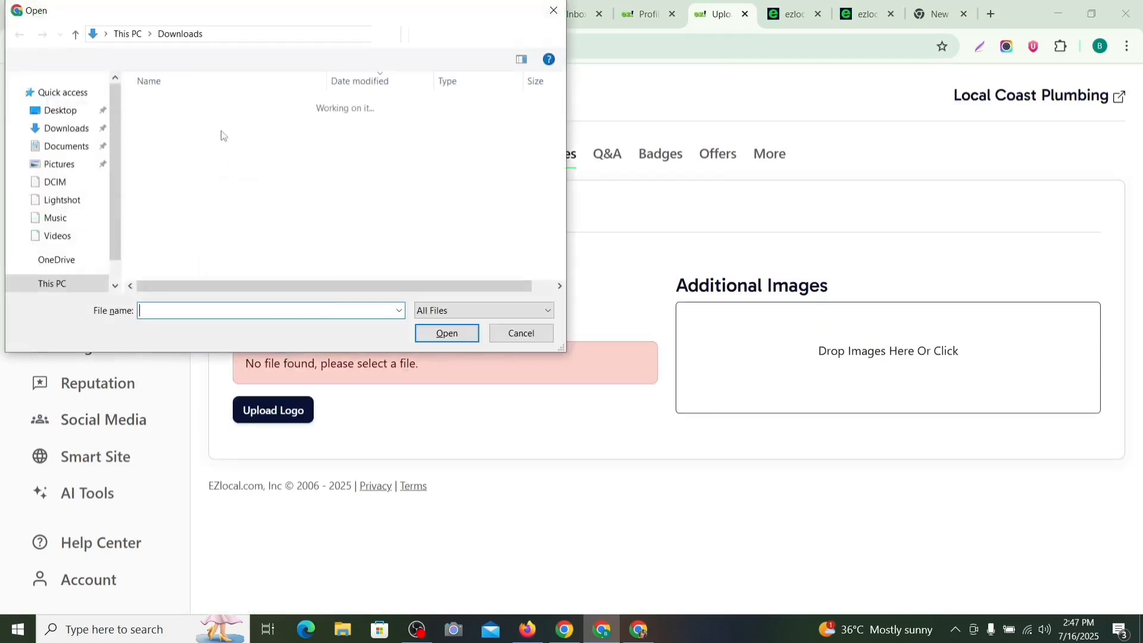
pyautogui.scroll(-2, 339, 179)
pyautogui.scroll(-2, 347, 205)
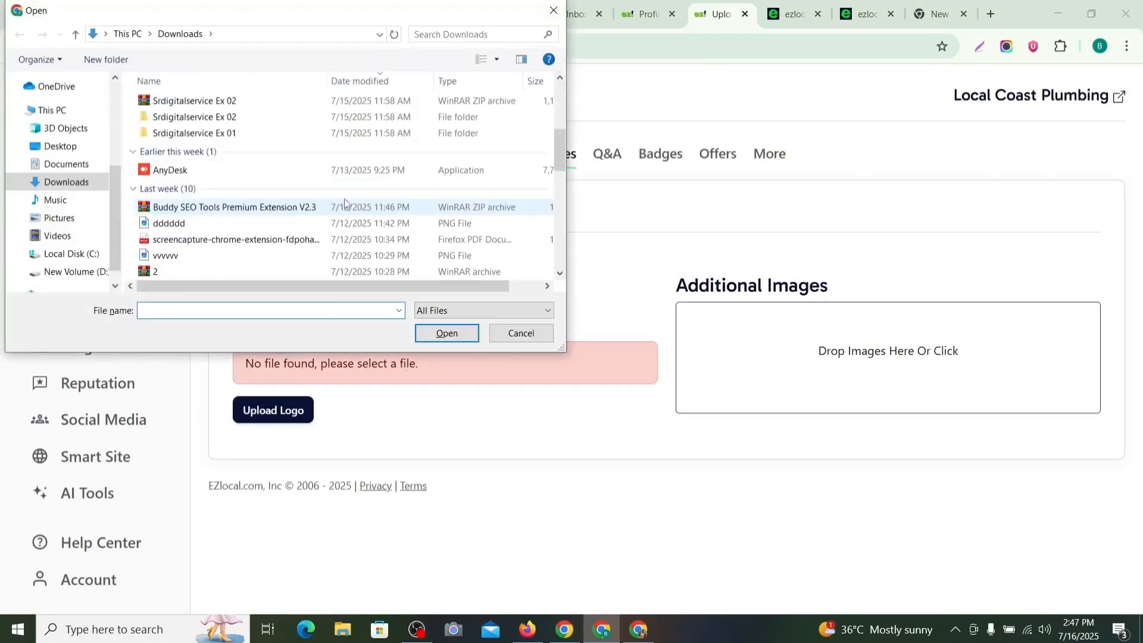
pyautogui.scroll(-2, 345, 204)
pyautogui.click(366, 218)
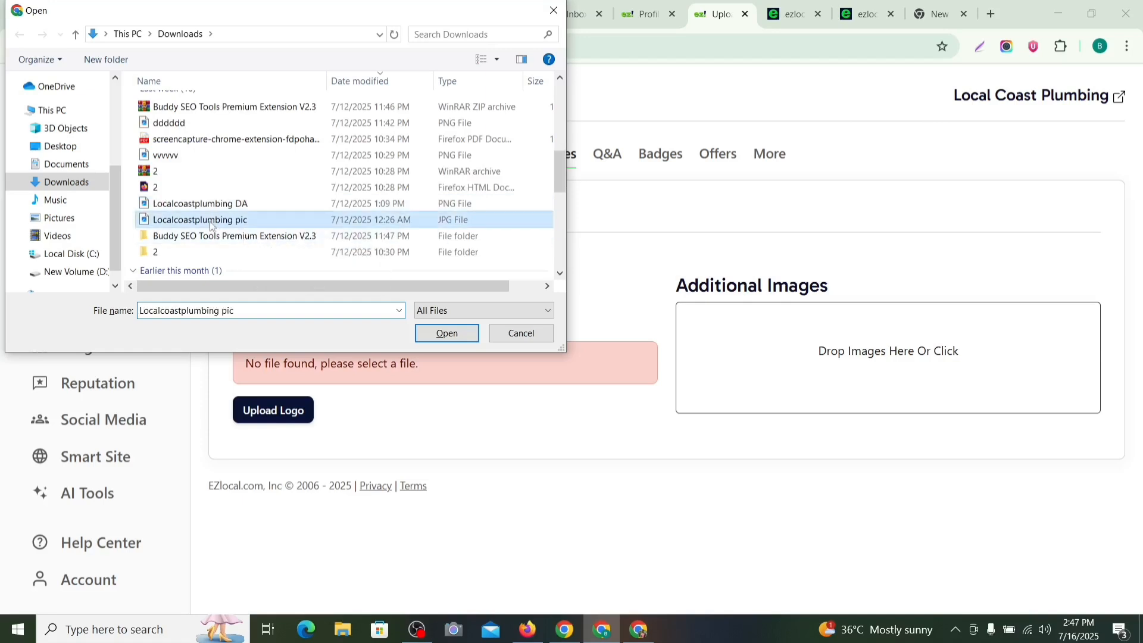
pyautogui.click(445, 332)
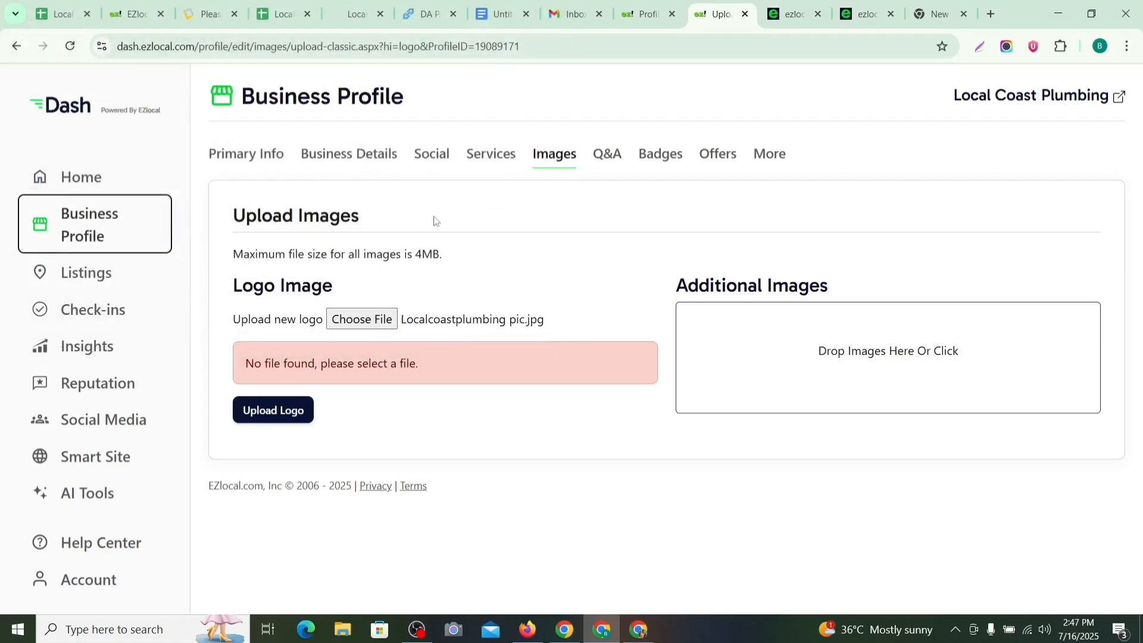
pyautogui.click(298, 412)
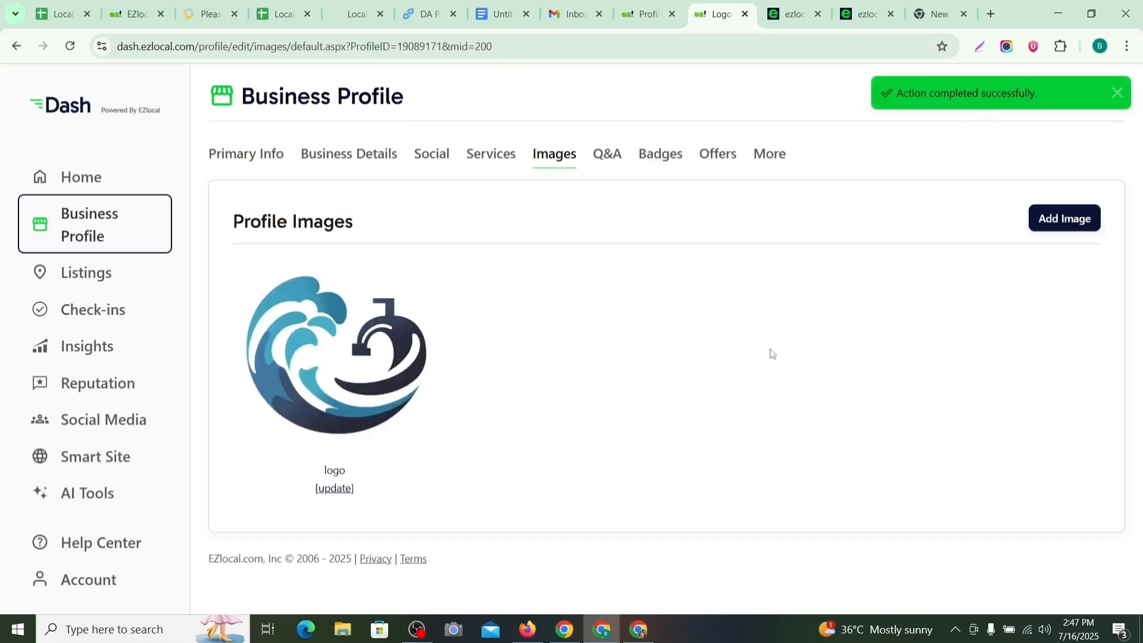
# Step: Open Business Details and copy the description's opening sentence from the notes Doc for the tagline
pyautogui.click(341, 157)
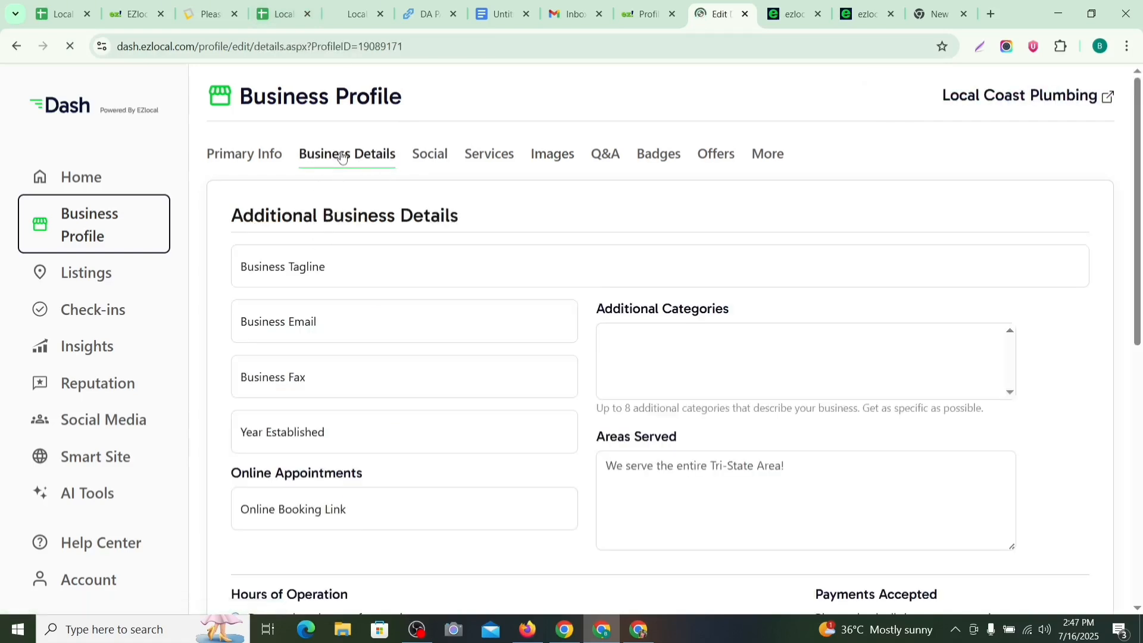
pyautogui.click(339, 271)
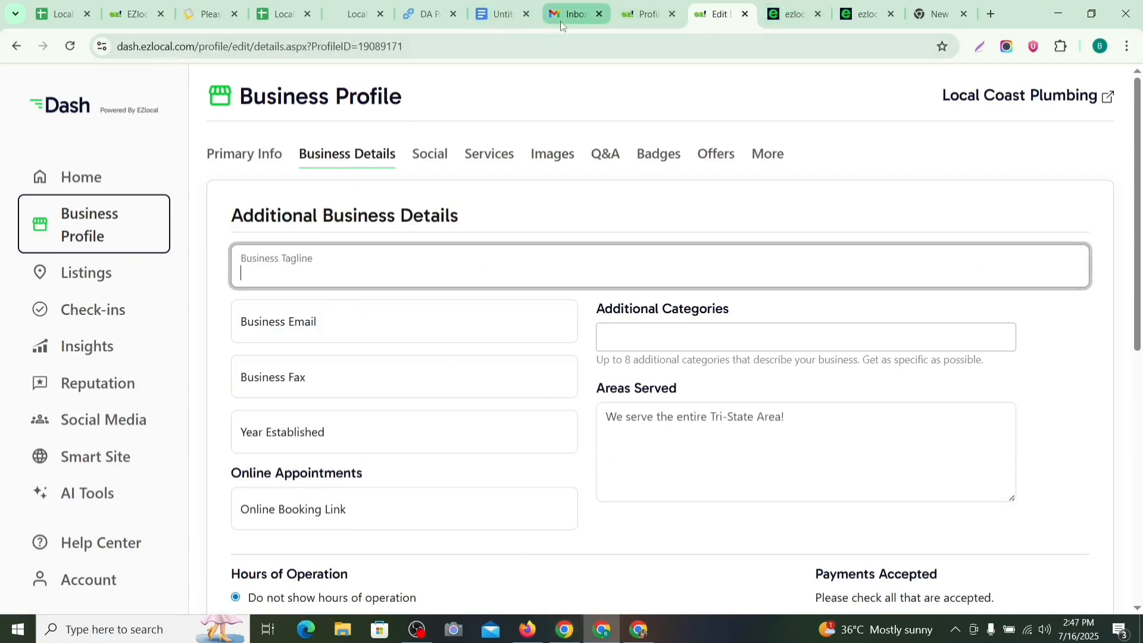
pyautogui.click(503, 15)
pyautogui.click(495, 262)
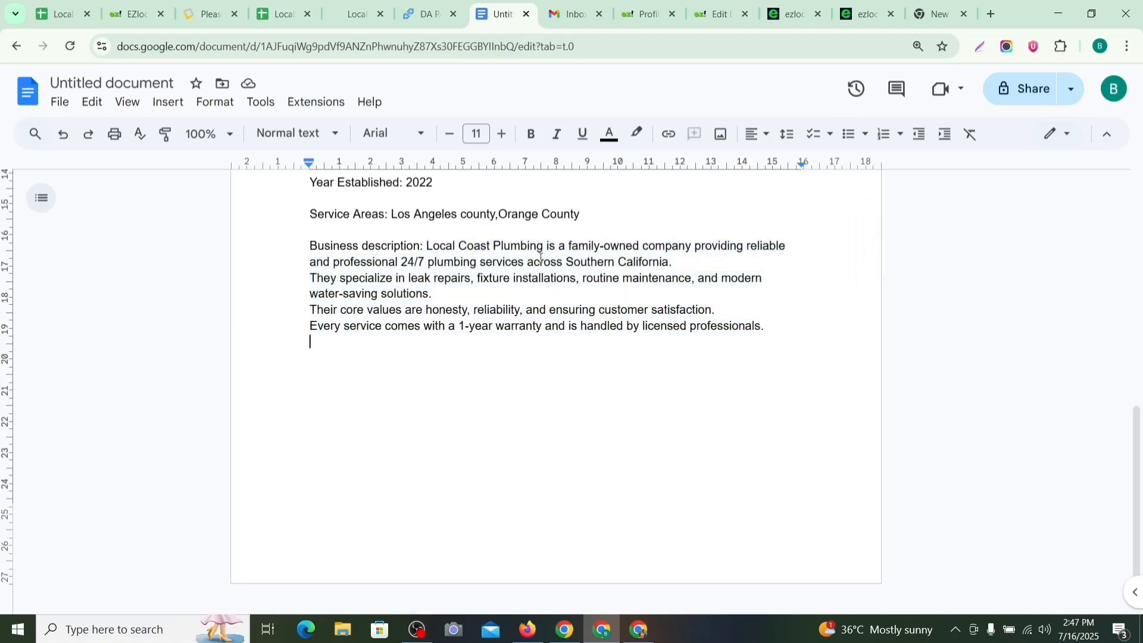
pyautogui.moveTo(427, 246); pyautogui.dragTo(673, 262)
pyautogui.hotkey('ctrl', 'c')
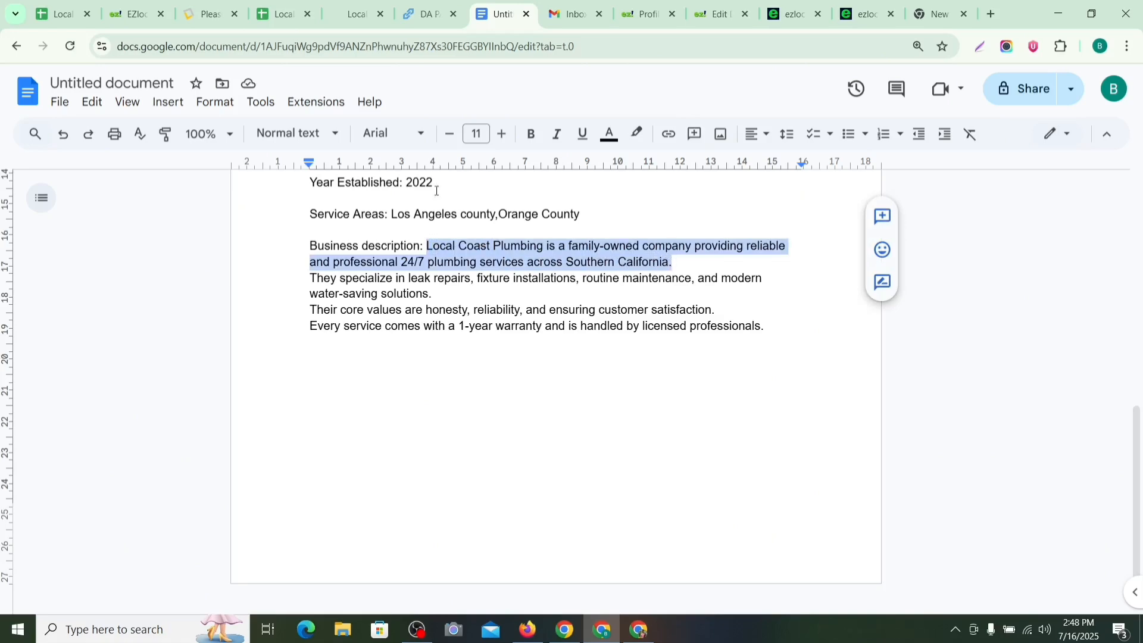
# Step: Close the extra EZlocal and new browser tabs, returning to the business details form
pyautogui.click(335, 18)
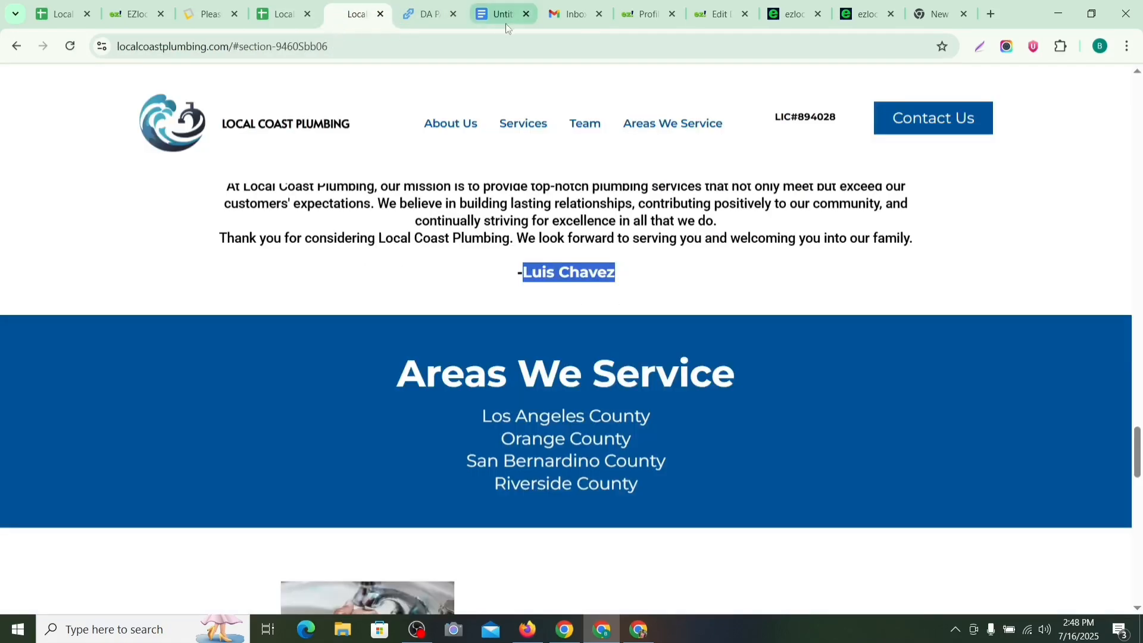
pyautogui.click(209, 18)
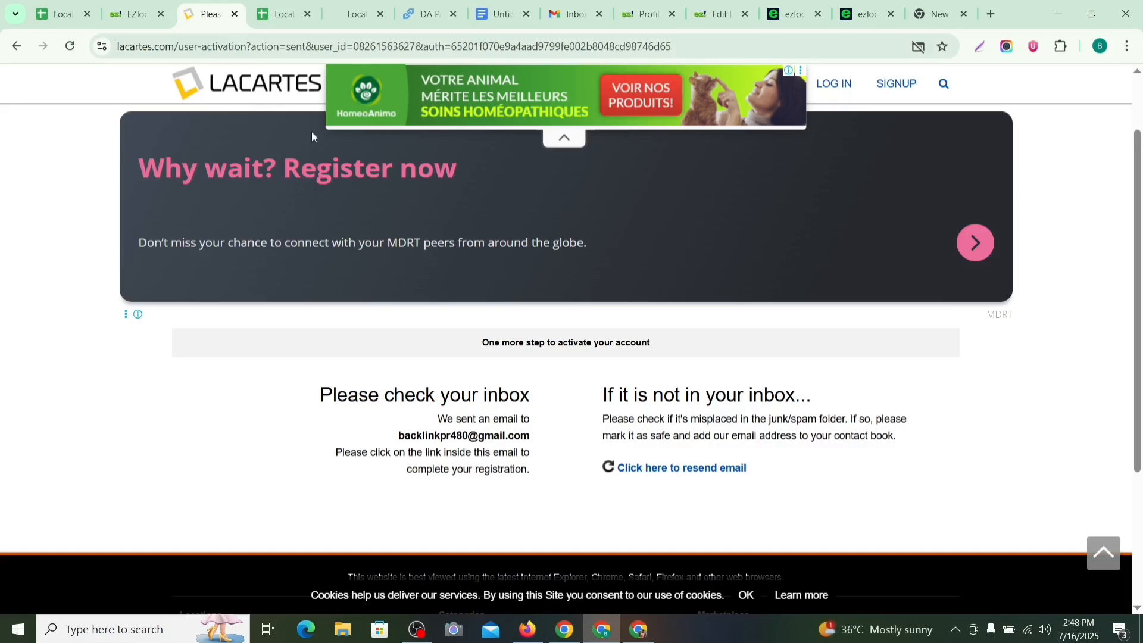
pyautogui.click(867, 19)
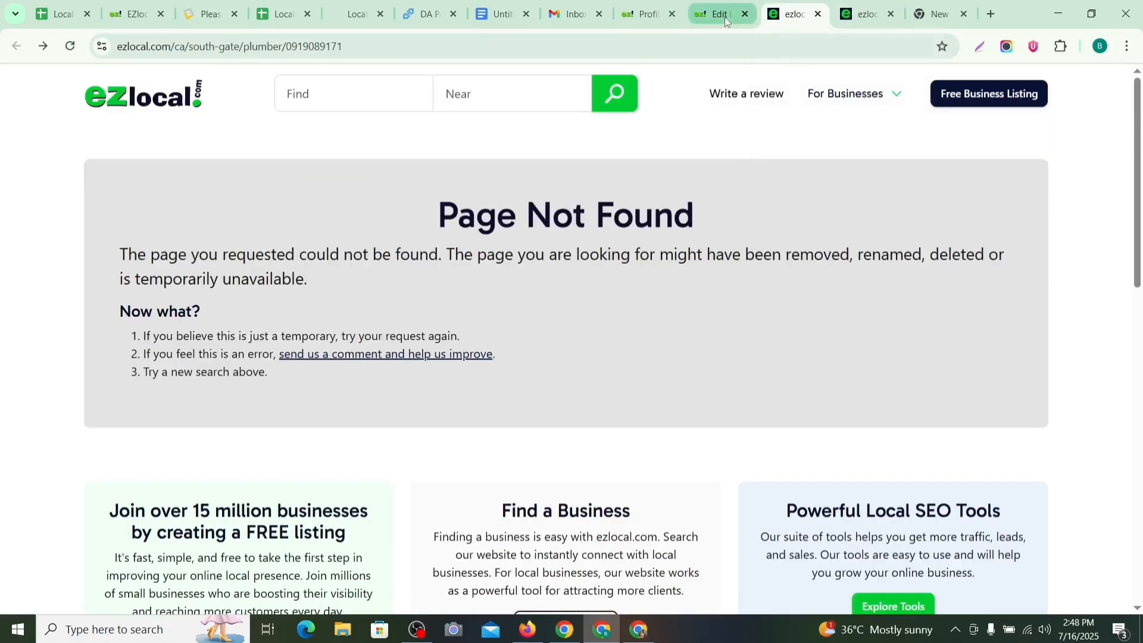
pyautogui.click(723, 18)
pyautogui.click(817, 14)
pyautogui.click(818, 14)
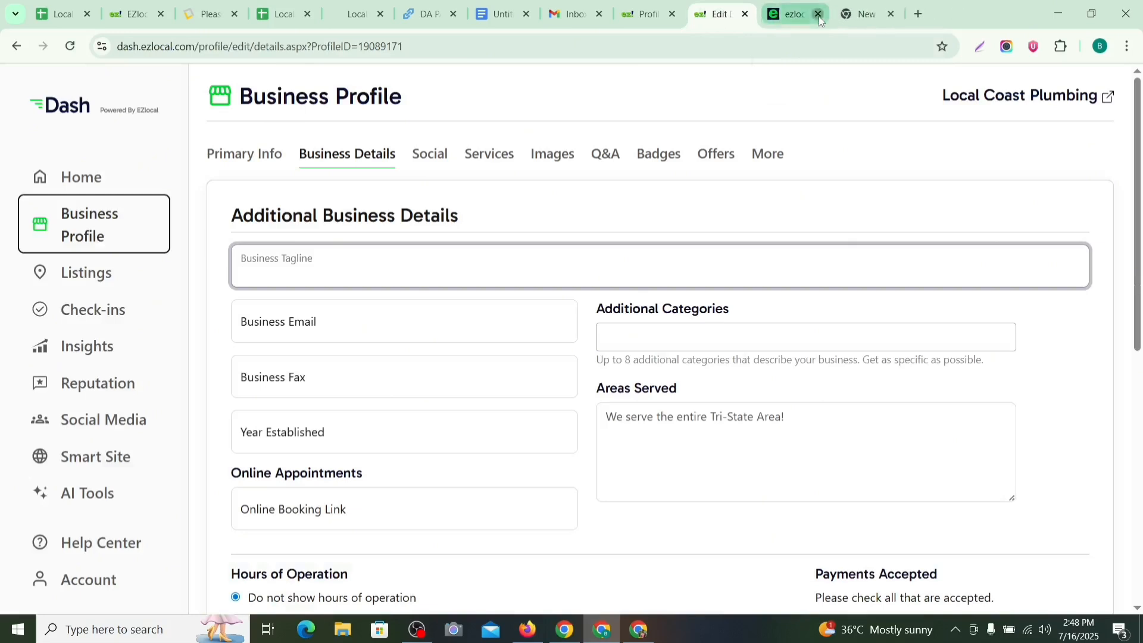
pyautogui.click(818, 14)
pyautogui.click(741, 19)
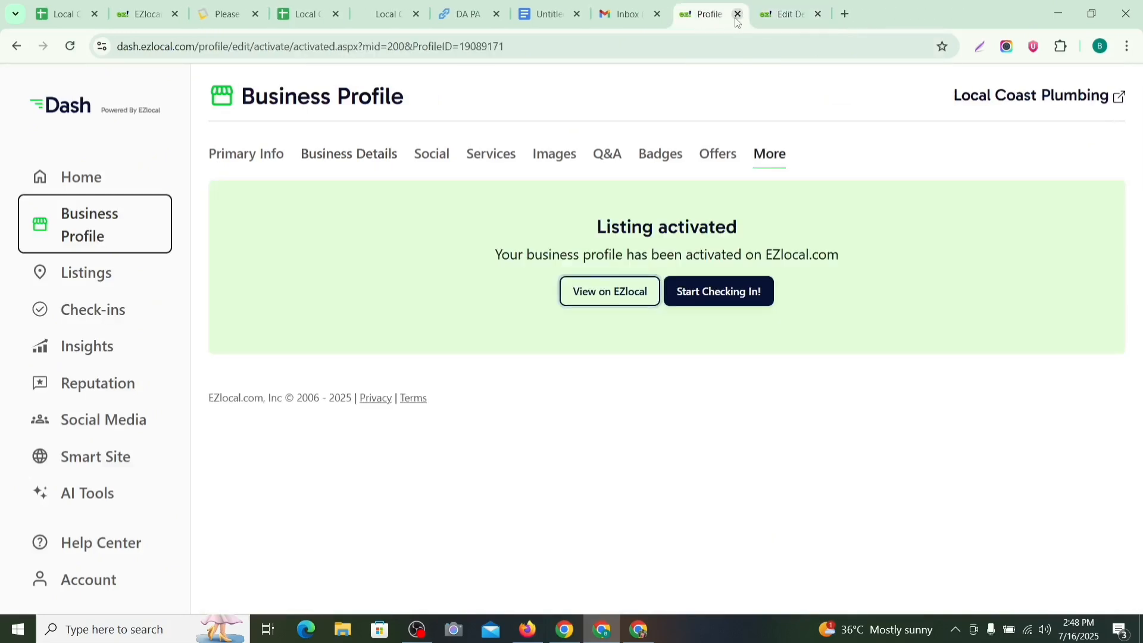
pyautogui.click(783, 14)
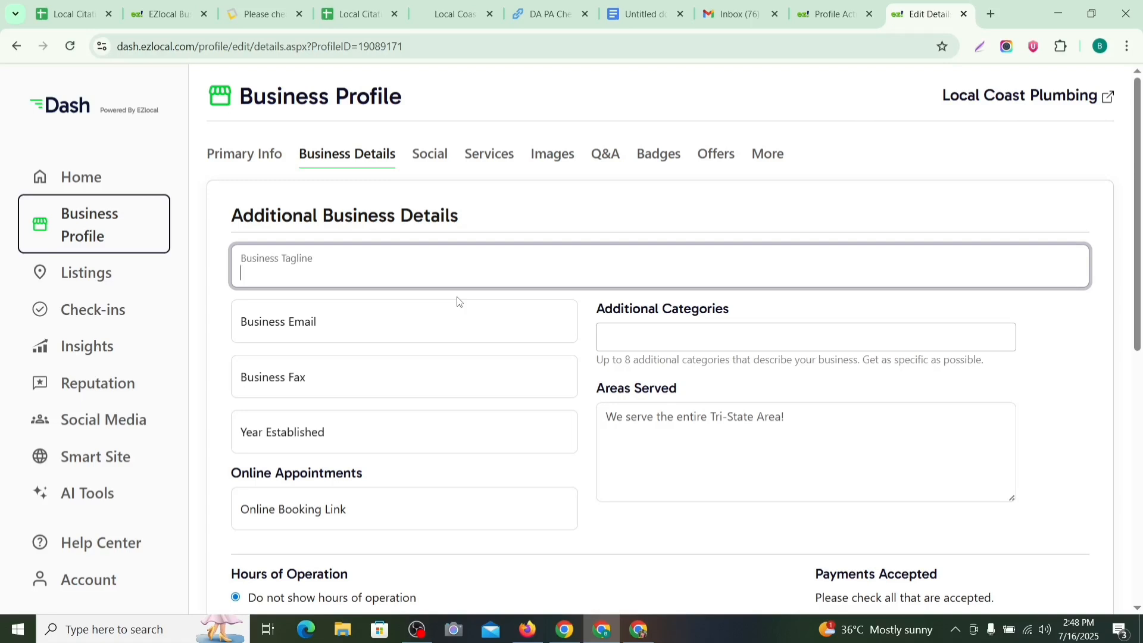
# Step: Paste the family-owned 24/7 plumbing sentence as the tagline and the Doc's support email as Business Email
pyautogui.hotkey('ctrl', 'v')
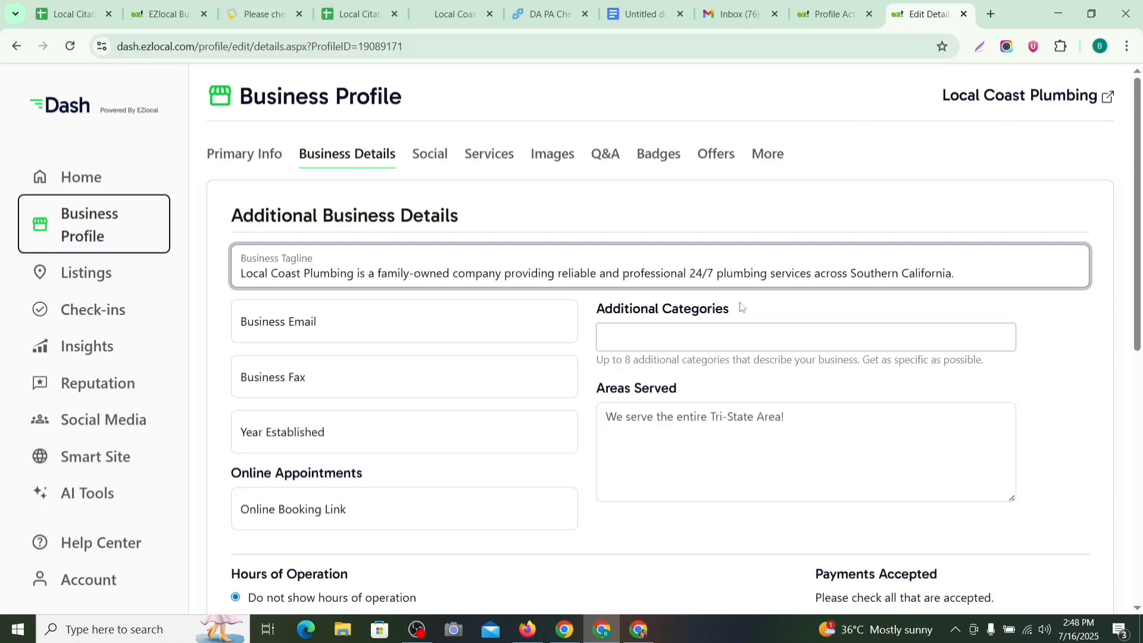
pyautogui.click(423, 328)
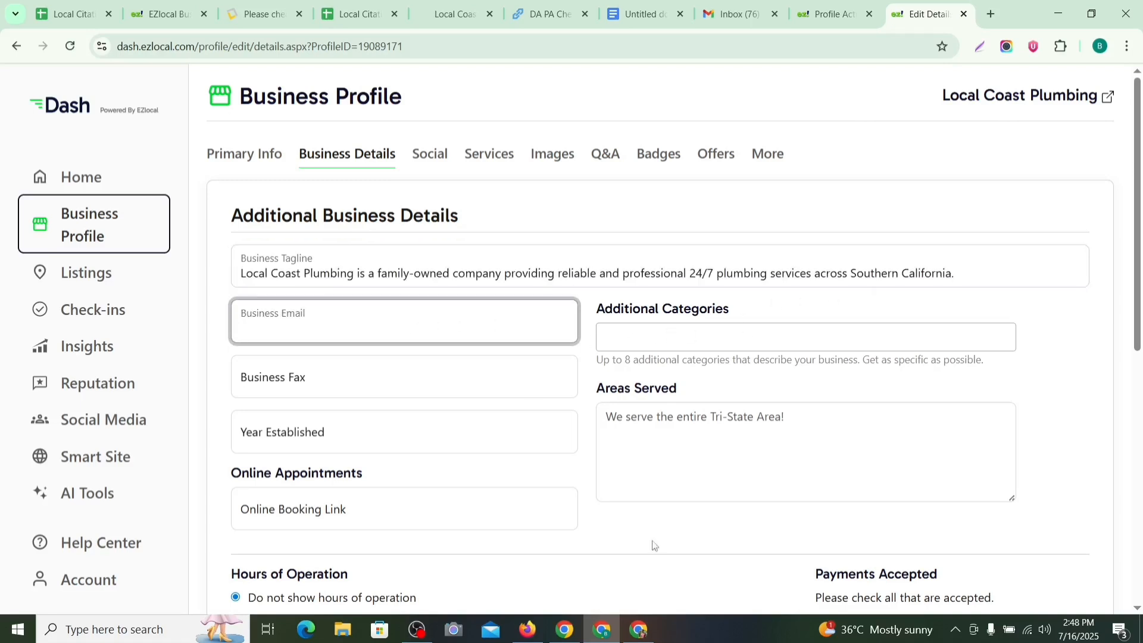
pyautogui.click(656, 7)
pyautogui.scroll(7, 491, 377)
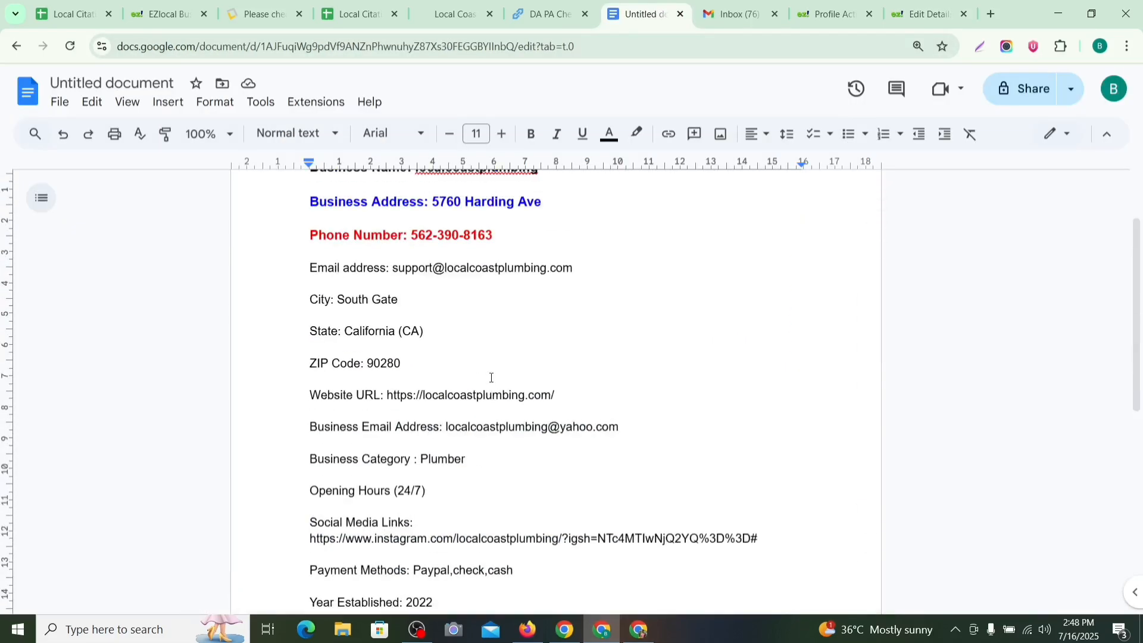
pyautogui.doubleClick(564, 274)
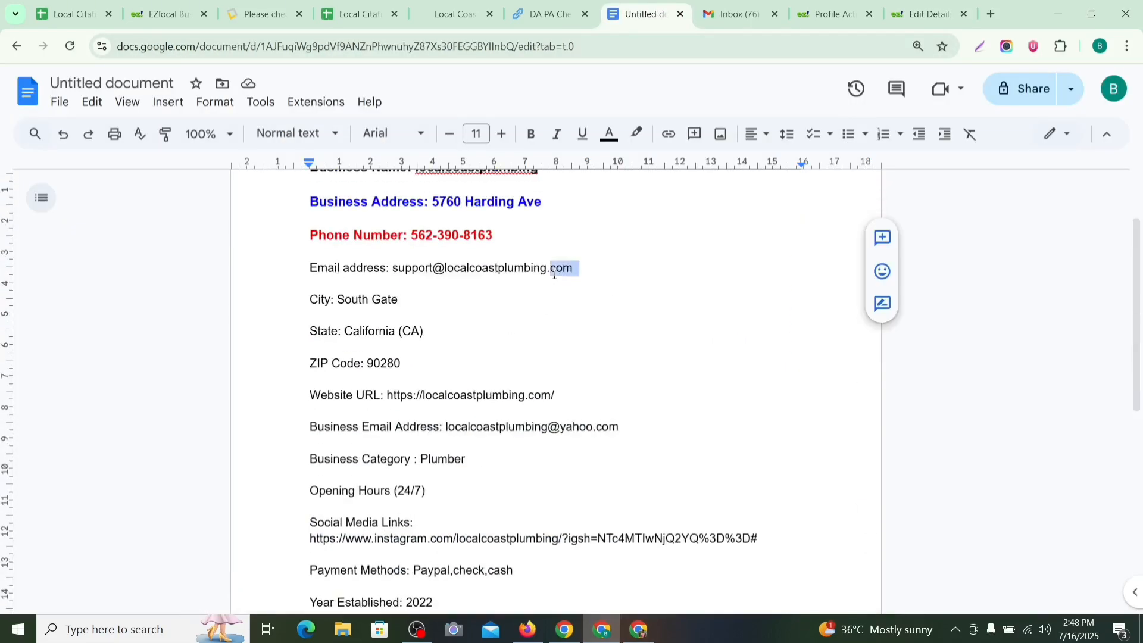
pyautogui.moveTo(577, 269); pyautogui.dragTo(396, 275)
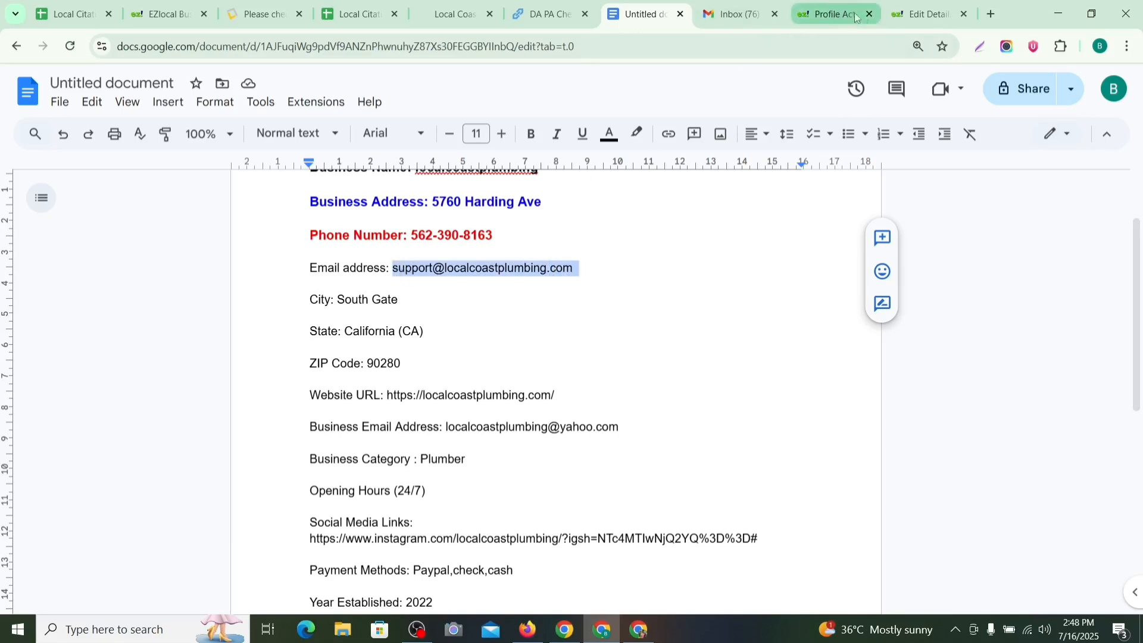
pyautogui.click(923, 14)
pyautogui.click(372, 302)
pyautogui.hotkey('ctrl', 'v')
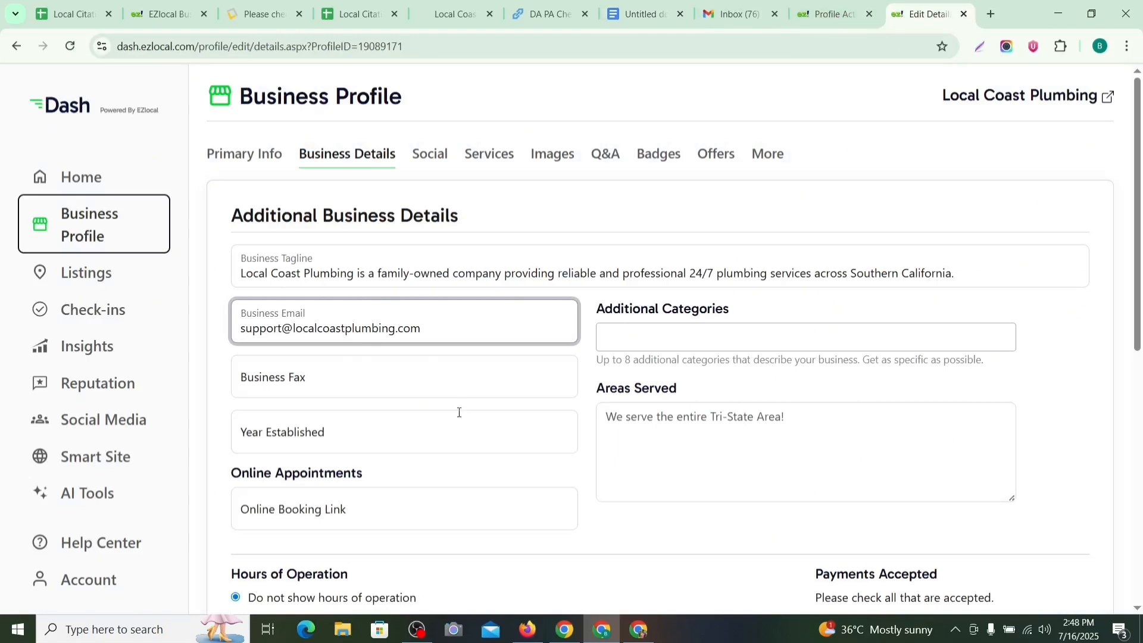
# Step: Check the notes for the founding year and fill Year Established with 2022
pyautogui.scroll(-1, 459, 412)
pyautogui.click(360, 369)
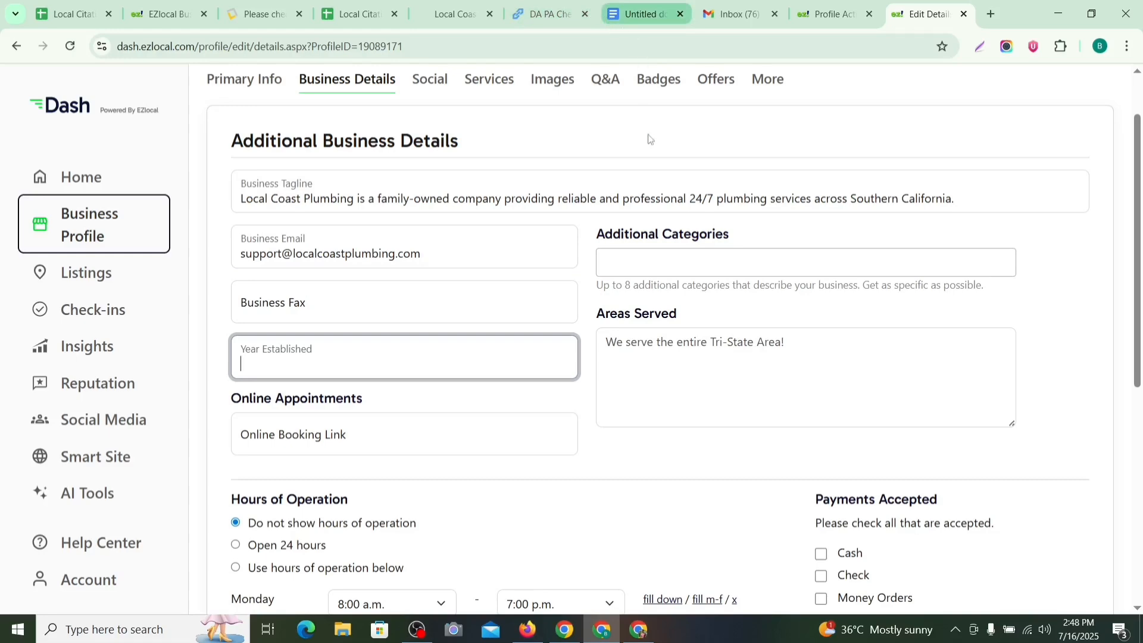
pyautogui.click(613, 16)
pyautogui.scroll(-1, 424, 599)
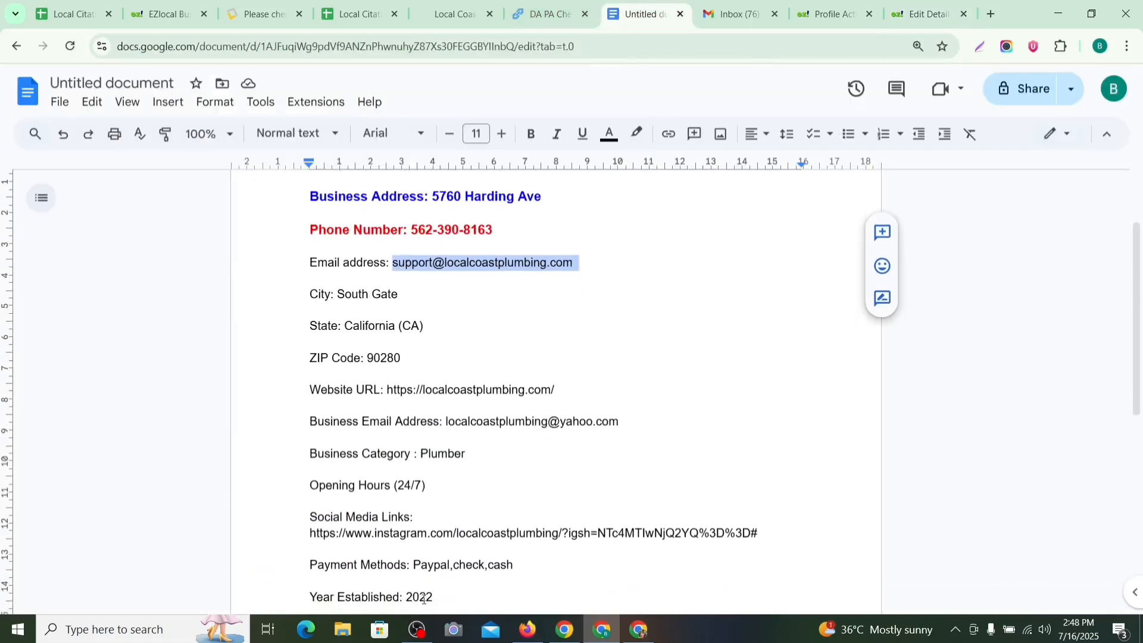
pyautogui.scroll(-3, 462, 562)
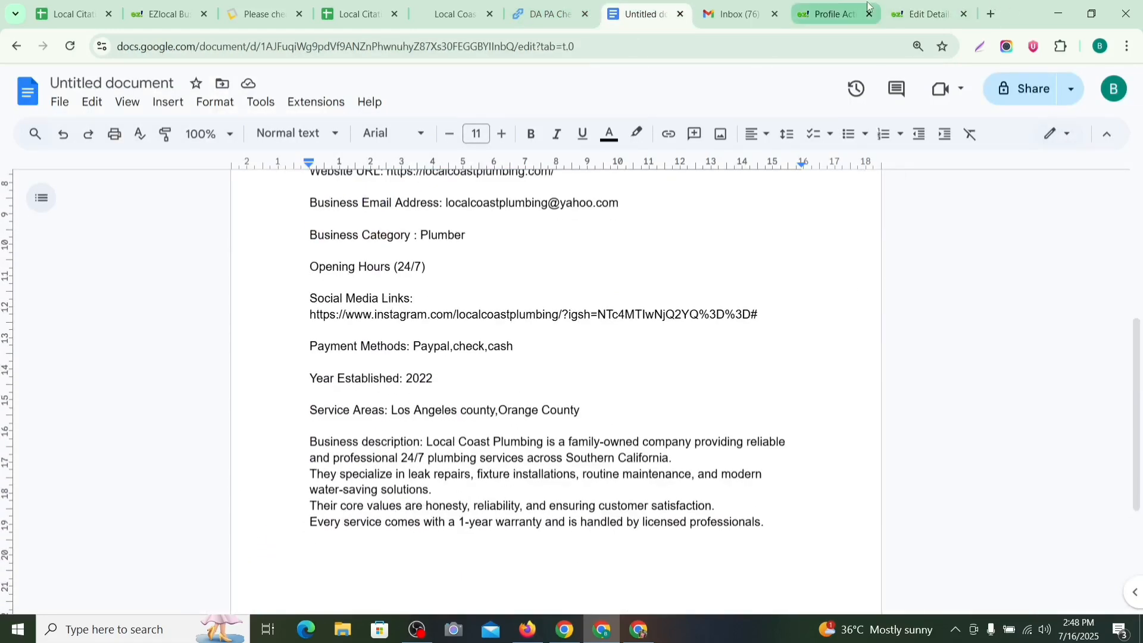
pyautogui.click(830, 14)
pyautogui.click(923, 14)
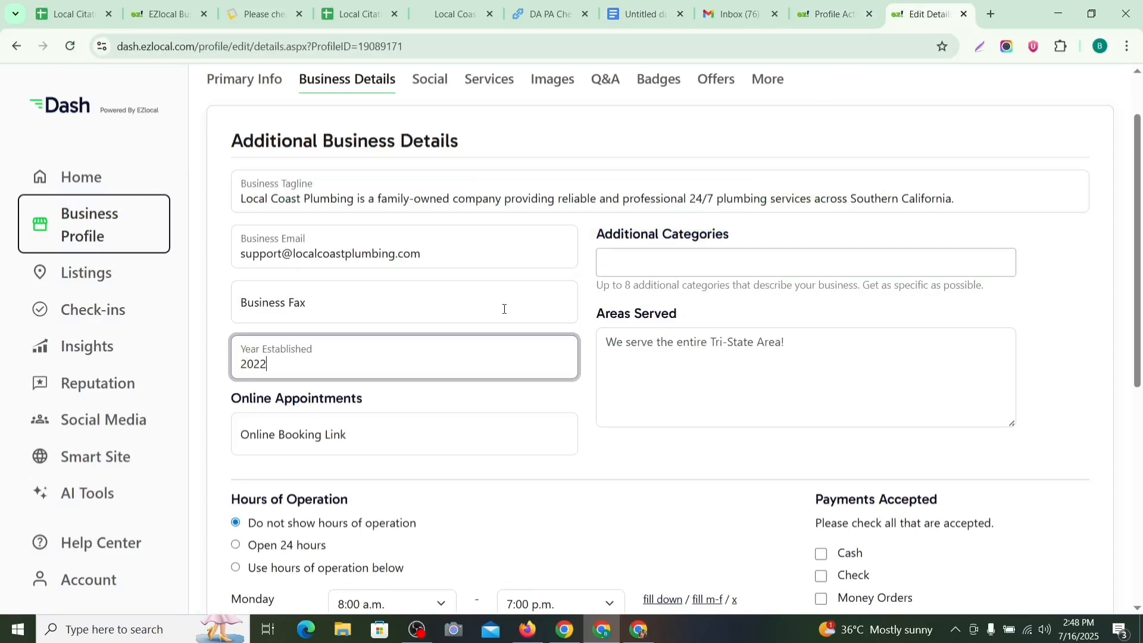
# Step: Set Areas Served to 'Los Angeles county,Orange County', copied from the notes Doc
pyautogui.scroll(-1, 692, 311)
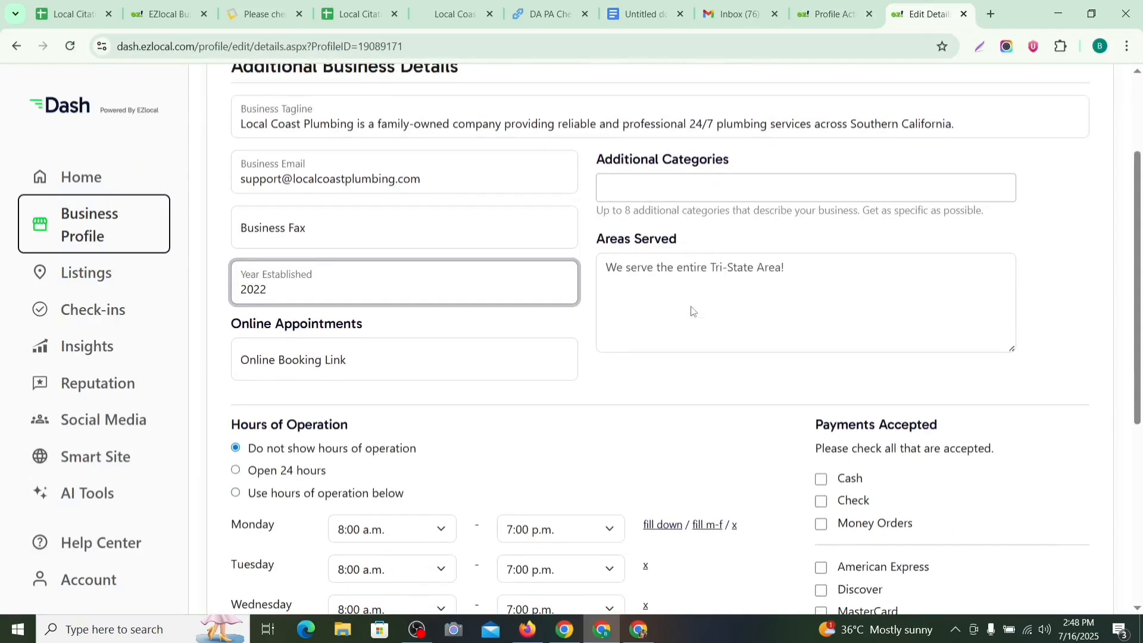
pyautogui.click(686, 287)
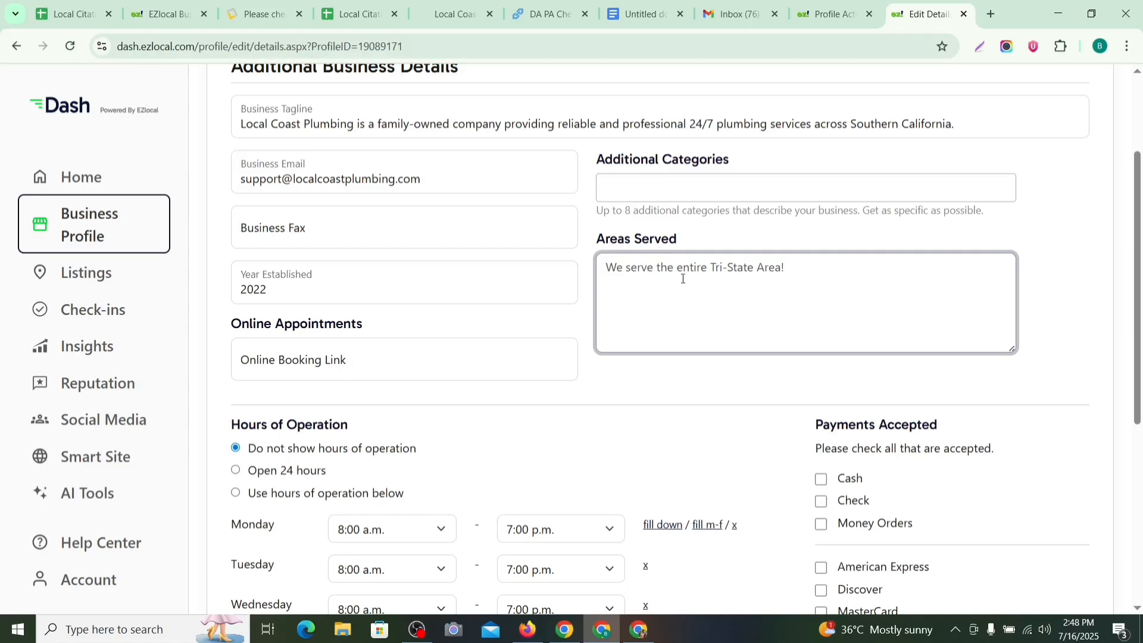
pyautogui.click(645, 15)
pyautogui.scroll(-1, 433, 322)
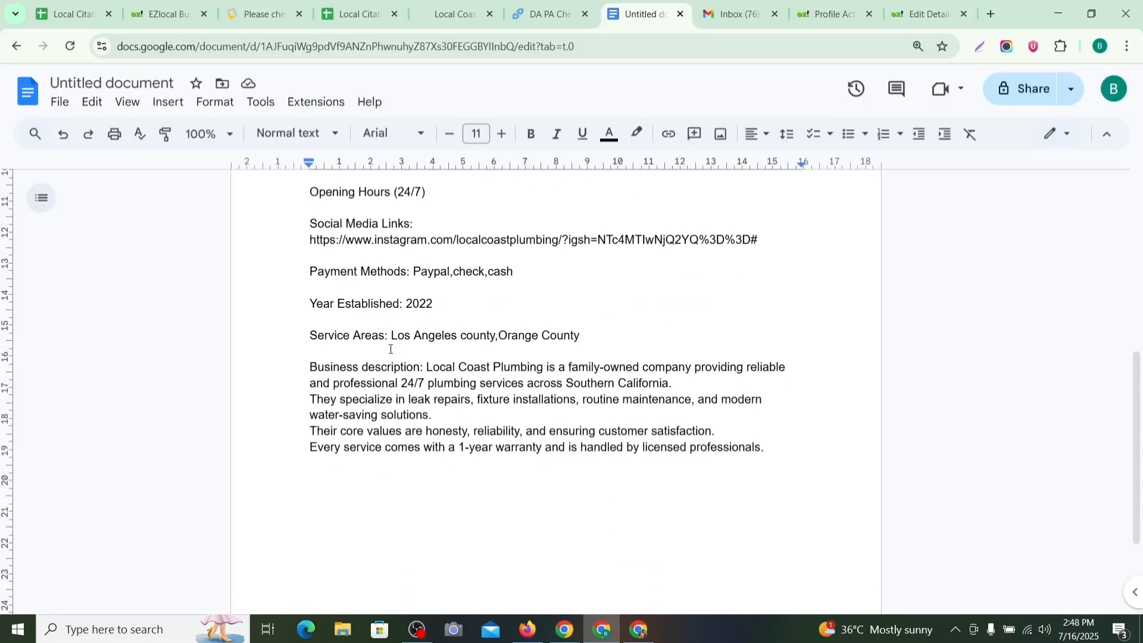
pyautogui.moveTo(393, 339); pyautogui.dragTo(591, 341)
pyautogui.hotkey('ctrl', 'c')
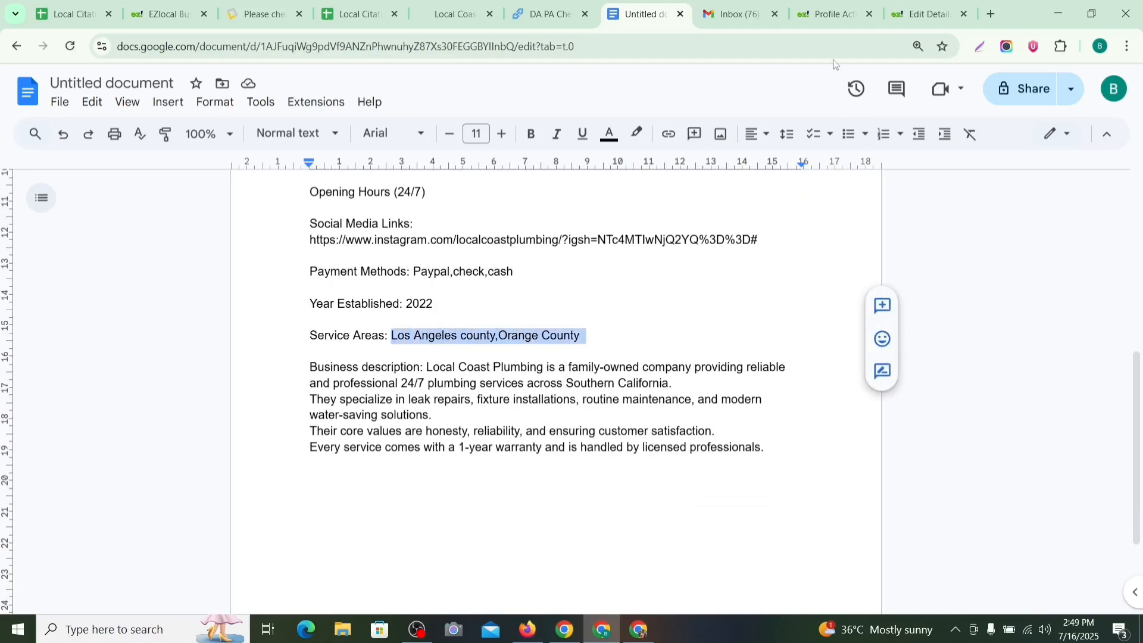
pyautogui.click(828, 13)
pyautogui.click(925, 13)
pyautogui.hotkey('ctrl', 'v')
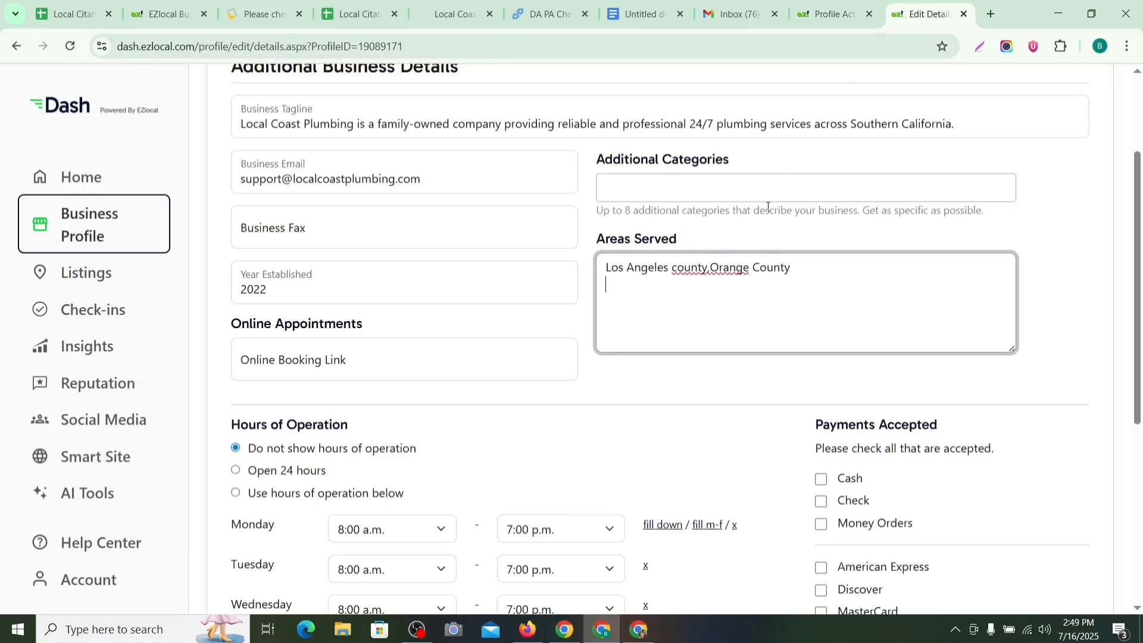
# Step: Mark the business hours as Open 24 hours and open Monday's start-time dropdown
pyautogui.scroll(-2, 485, 376)
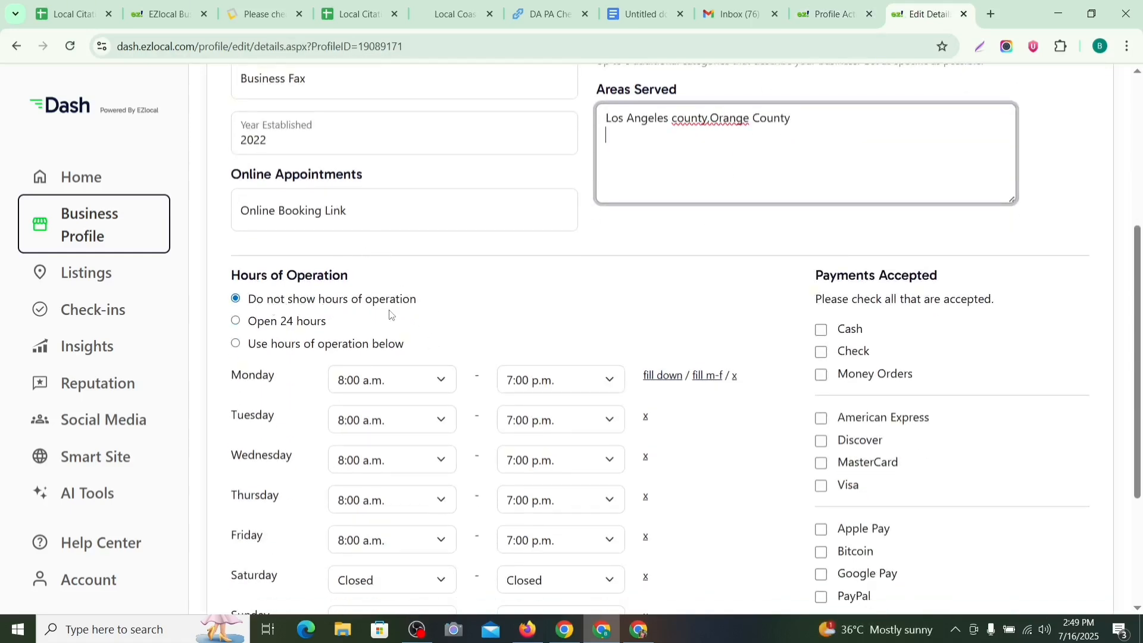
pyautogui.click(236, 321)
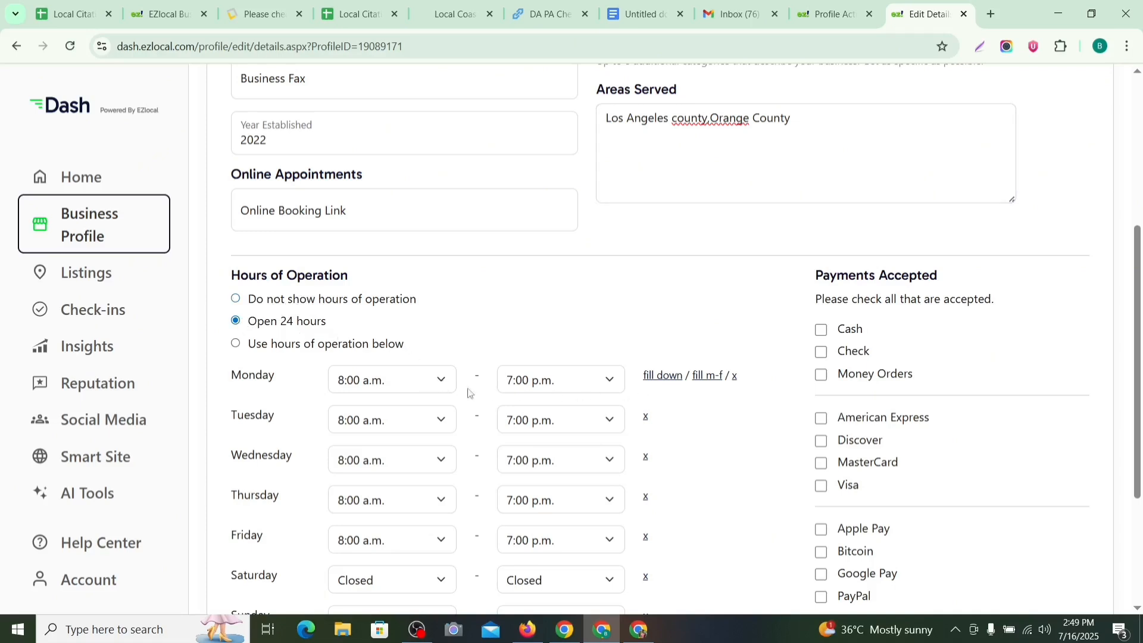
pyautogui.click(436, 387)
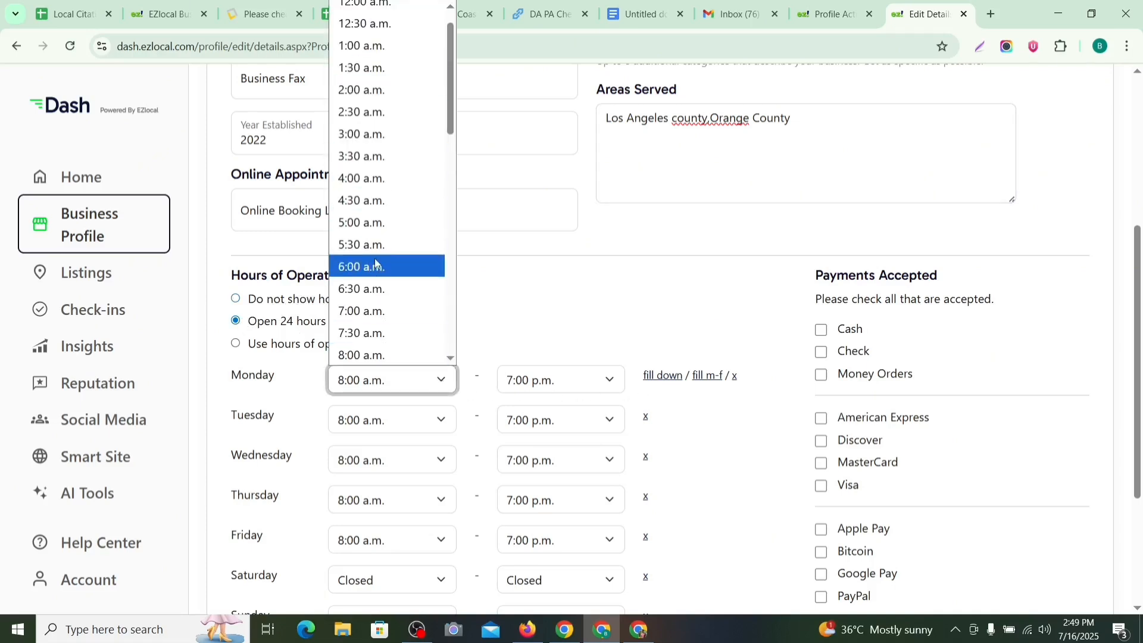
pyautogui.scroll(-5, 375, 263)
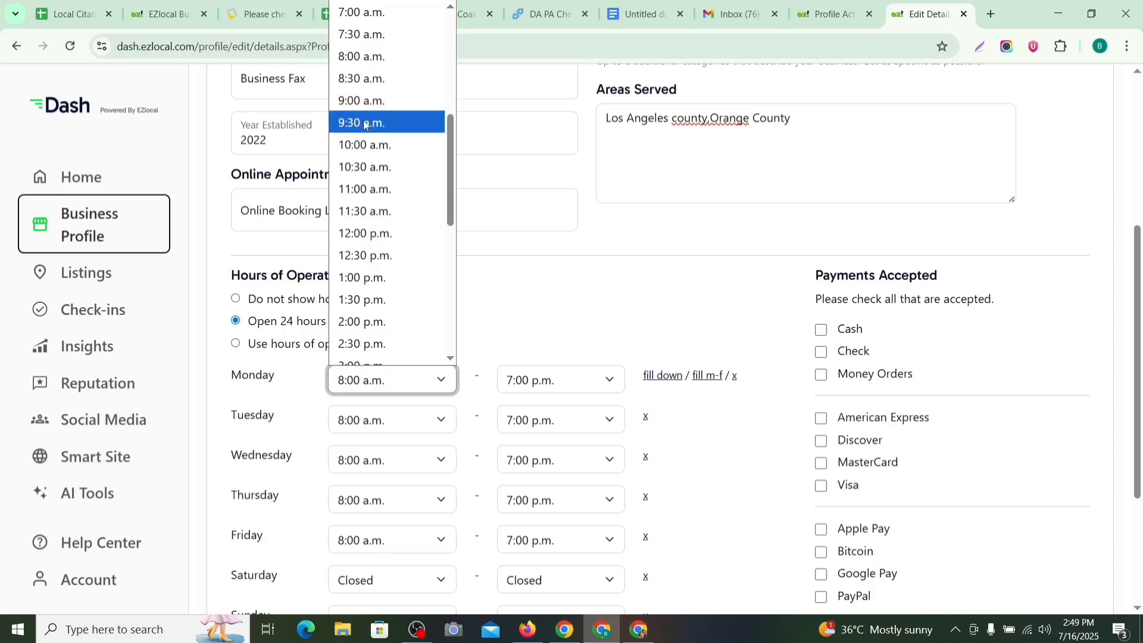
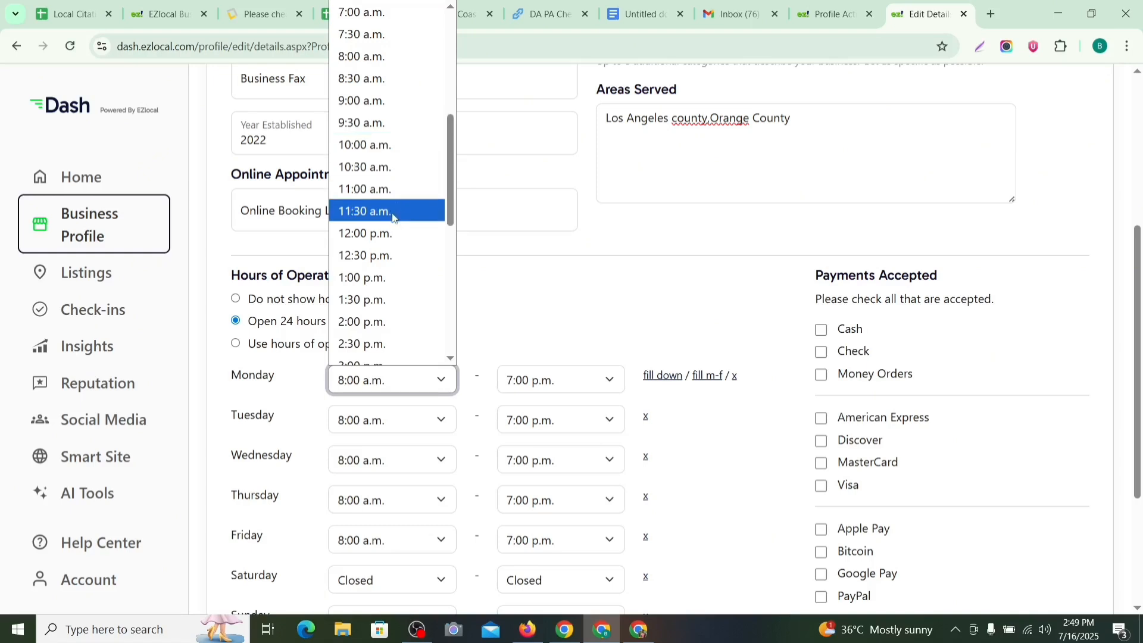
# Step: Set Monday's and Tuesday's hours to 9:00 a.m.–9:00 p.m
pyautogui.click(395, 101)
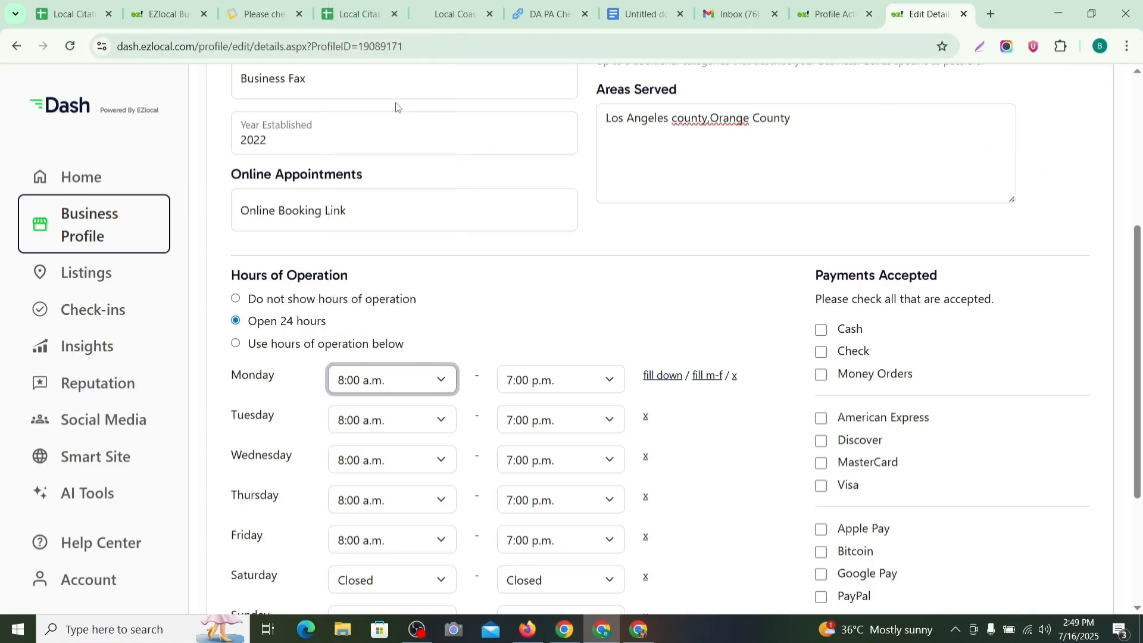
pyautogui.click(577, 384)
pyautogui.scroll(-2, 575, 235)
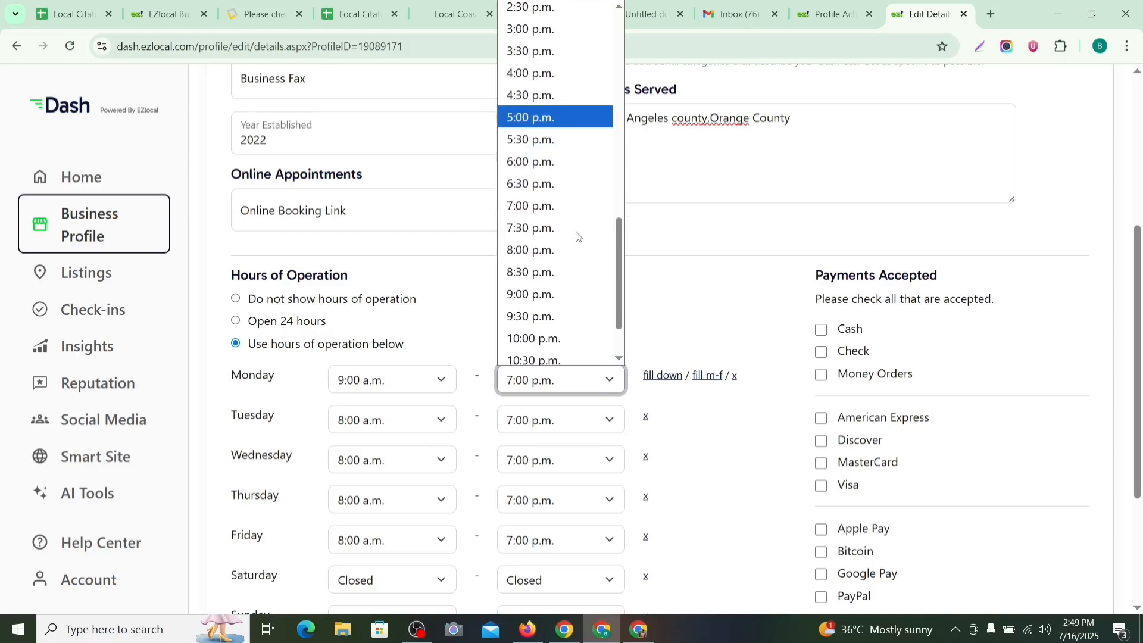
pyautogui.scroll(-2, 576, 236)
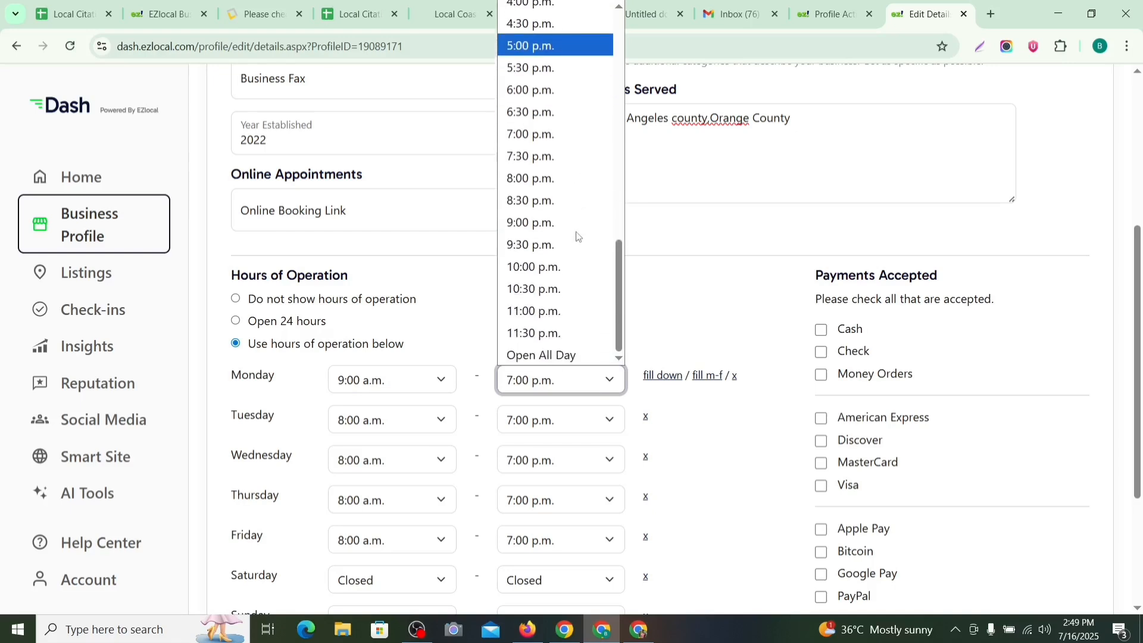
pyautogui.click(532, 223)
pyautogui.scroll(-1, 476, 333)
pyautogui.click(425, 349)
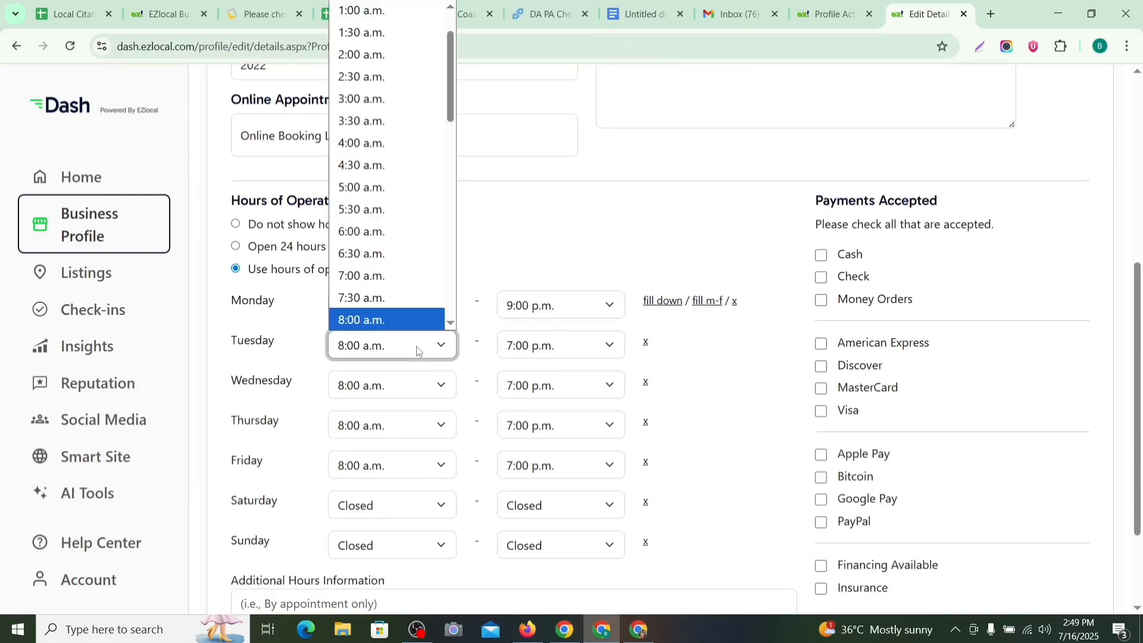
pyautogui.scroll(-2, 377, 201)
pyautogui.scroll(2, 396, 182)
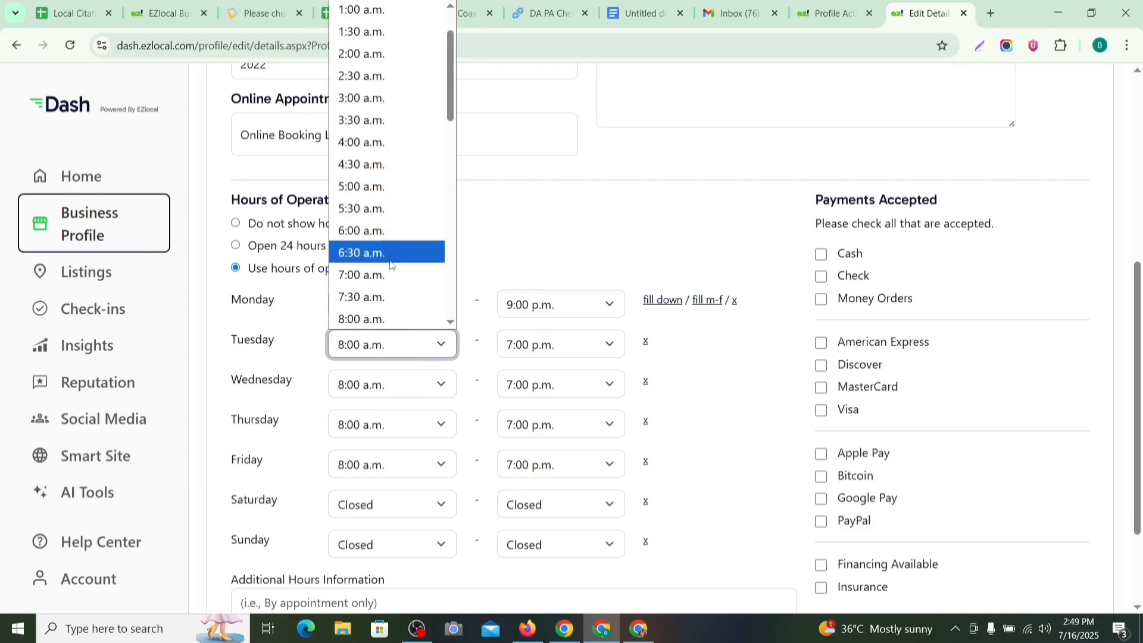
pyautogui.scroll(-2, 386, 203)
pyautogui.click(361, 213)
pyautogui.click(553, 346)
pyautogui.scroll(-3, 565, 203)
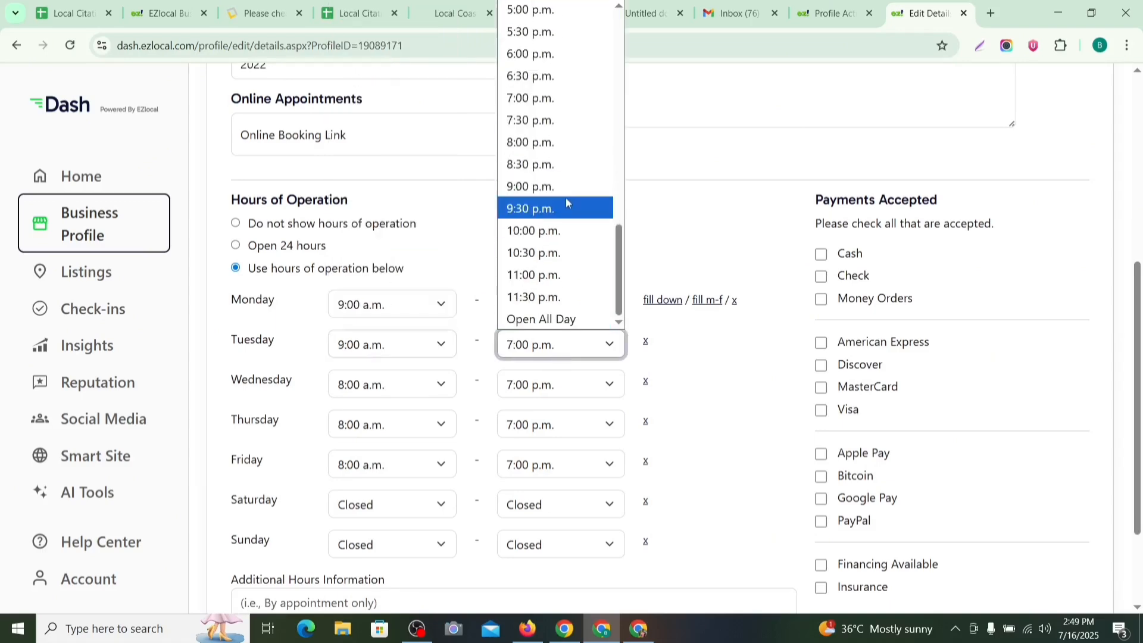
pyautogui.click(566, 186)
# Step: Set Wednesday's and Thursday's hours to 9:00 a.m.–9:00 p.m
pyautogui.scroll(1, 421, 434)
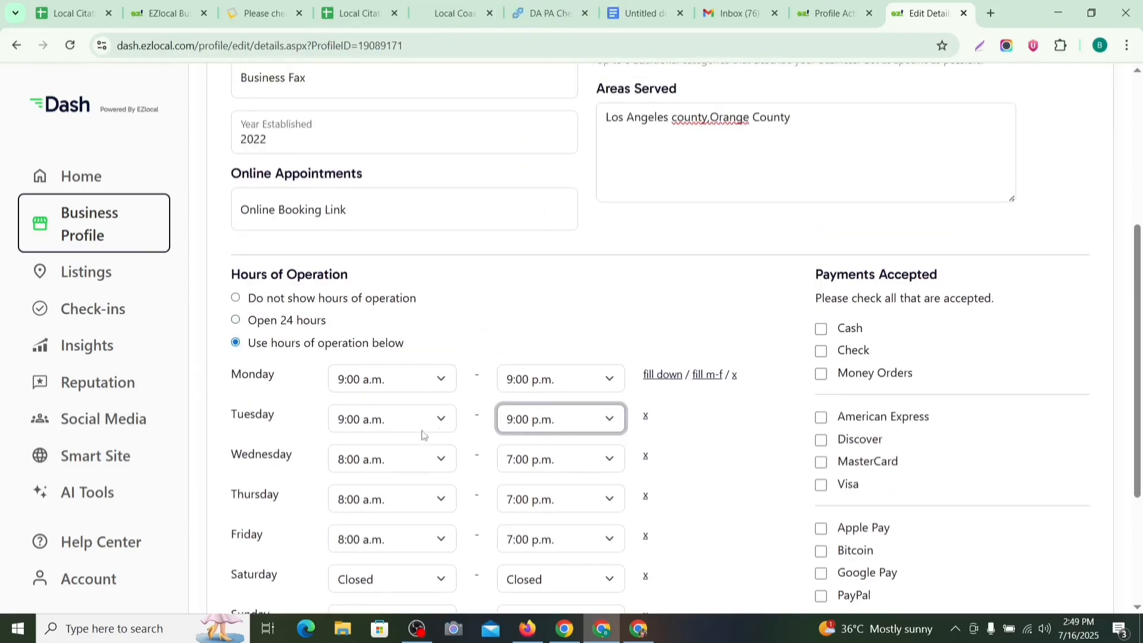
pyautogui.scroll(-3, 413, 280)
pyautogui.click(414, 256)
pyautogui.scroll(-5, 426, 370)
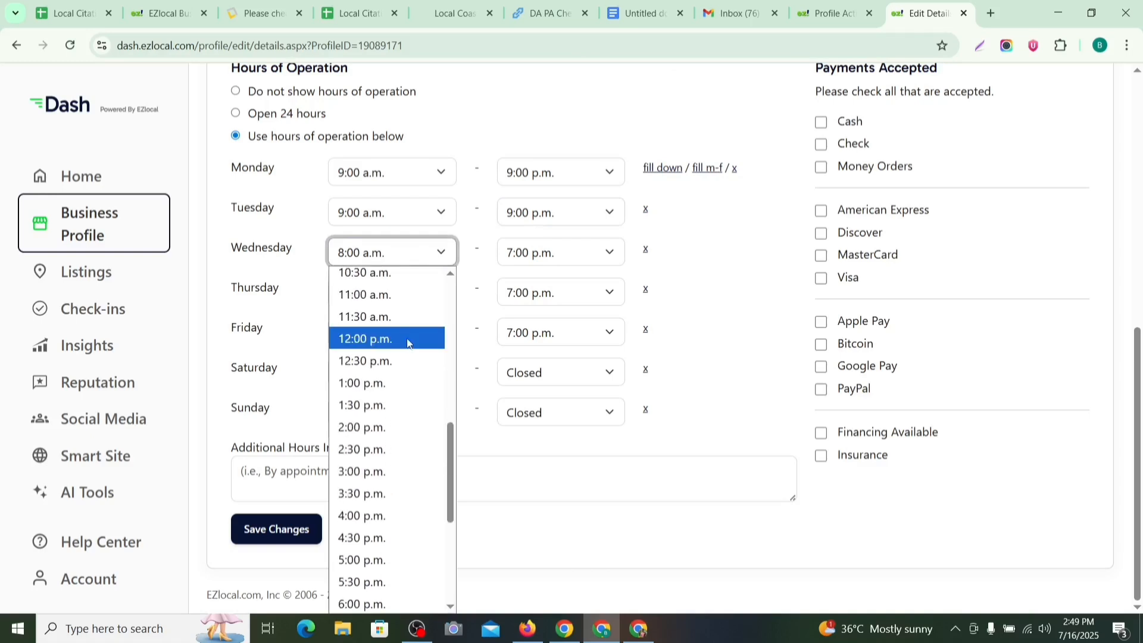
pyautogui.scroll(2, 394, 388)
pyautogui.click(362, 355)
pyautogui.click(596, 256)
pyautogui.scroll(-4, 586, 357)
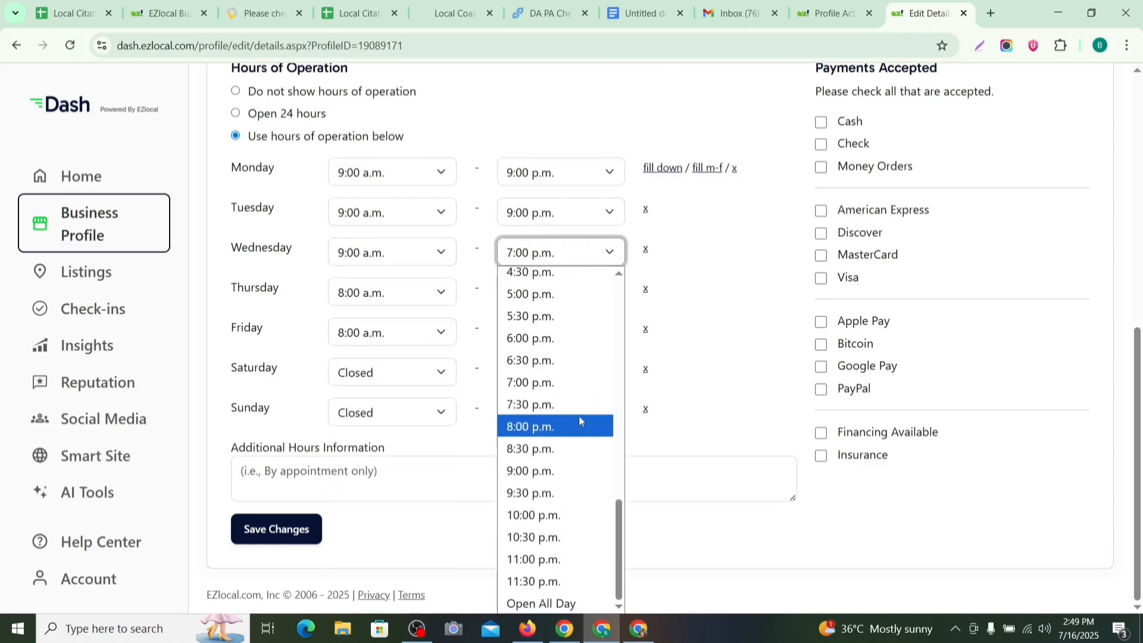
pyautogui.click(538, 471)
pyautogui.click(395, 293)
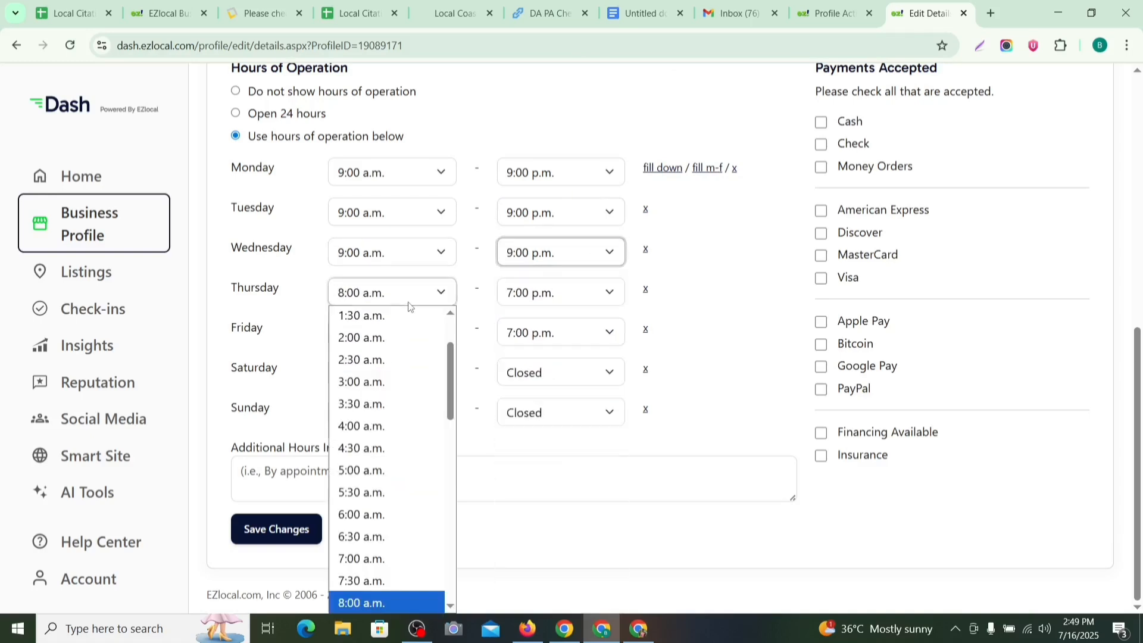
pyautogui.scroll(-5, 398, 419)
pyautogui.click(365, 352)
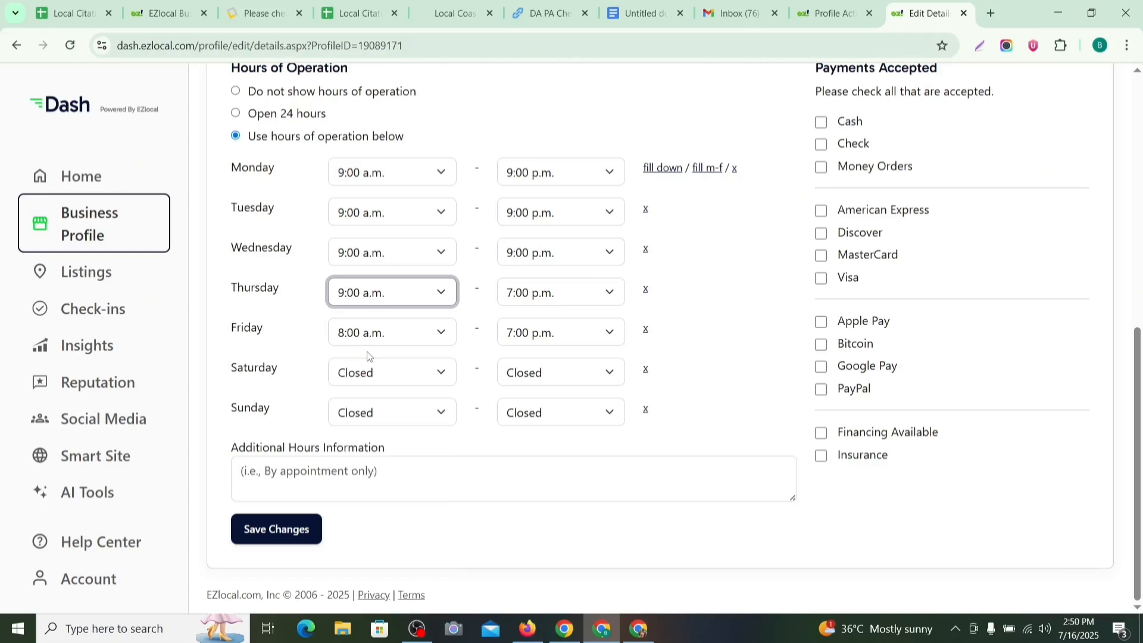
pyautogui.click(595, 293)
pyautogui.click(574, 471)
# Step: Set the Friday, Saturday and Sunday opening times to 9:00 a.m
pyautogui.click(402, 342)
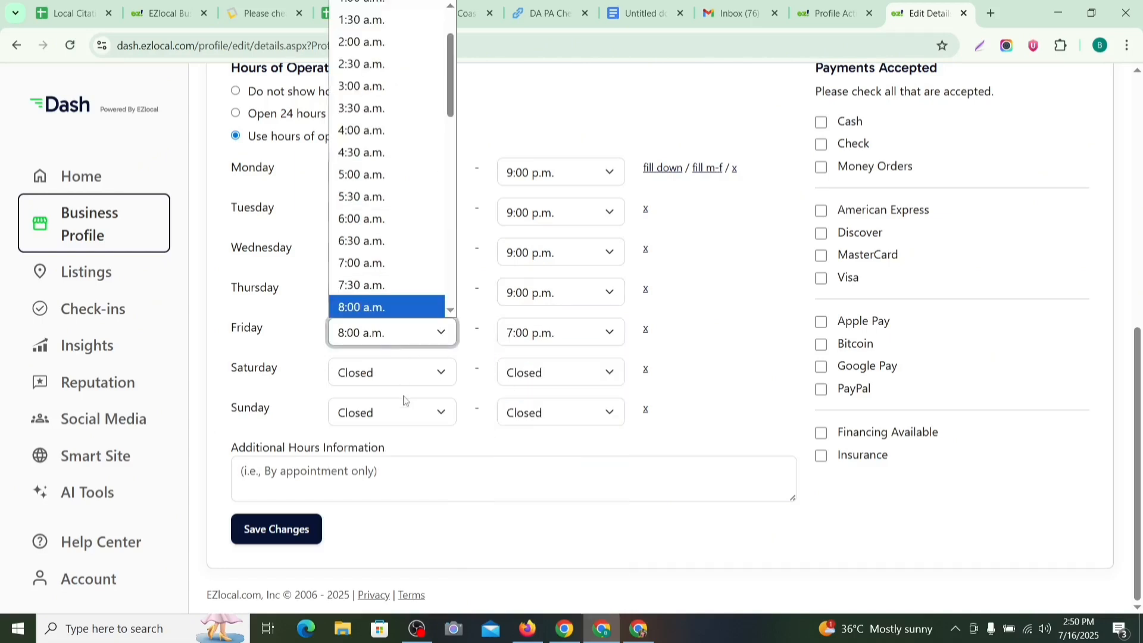
pyautogui.scroll(-2, 434, 247)
pyautogui.click(403, 199)
pyautogui.click(436, 374)
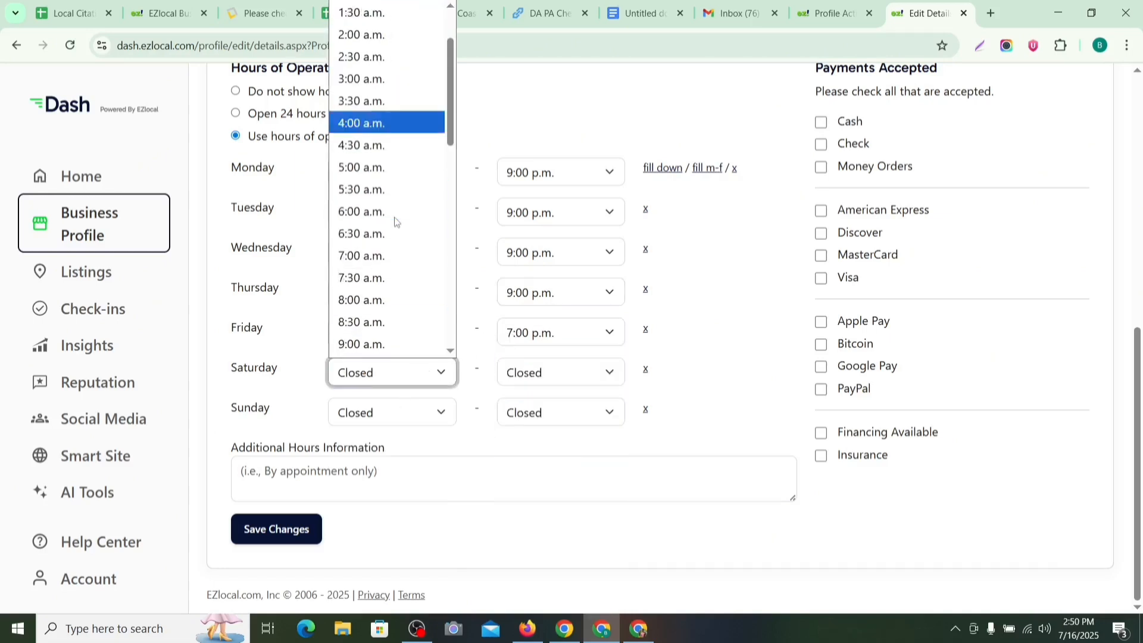
pyautogui.scroll(-1, 395, 221)
pyautogui.click(384, 279)
pyautogui.click(396, 409)
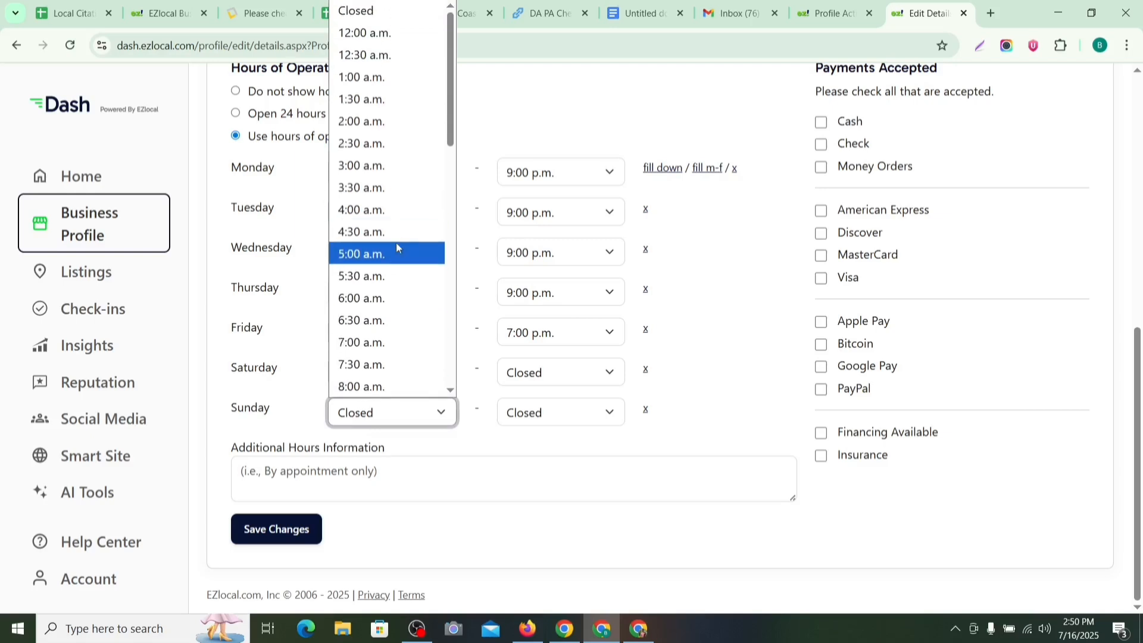
pyautogui.scroll(-2, 397, 247)
pyautogui.click(387, 282)
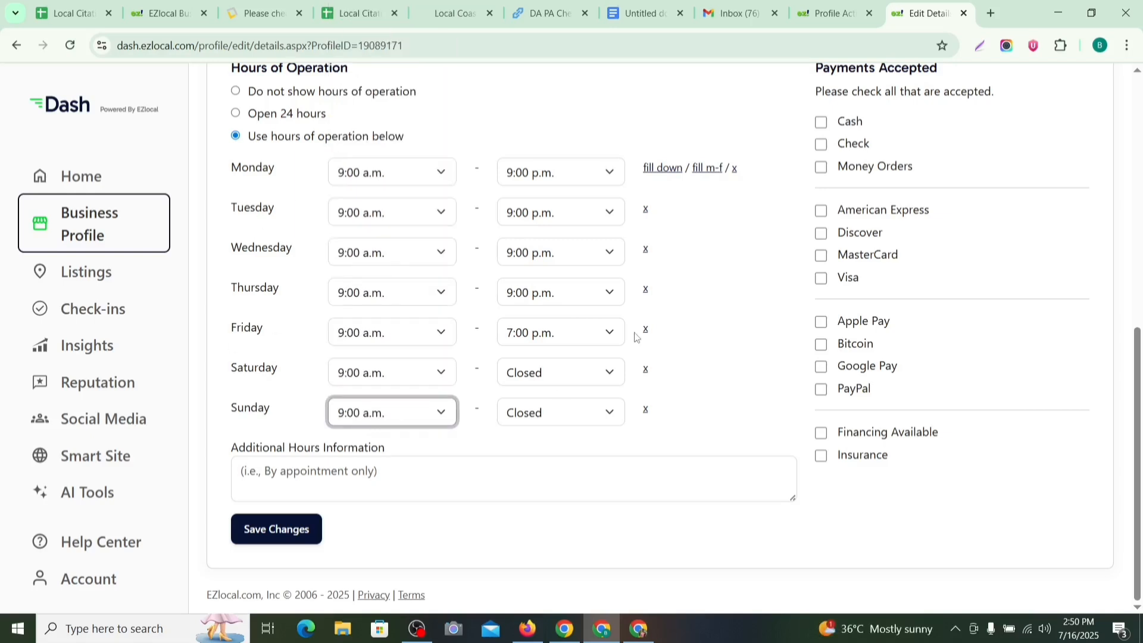
# Step: Set the Friday, Saturday and Sunday closing times to 9:00 p.m
pyautogui.click(613, 334)
pyautogui.scroll(-4, 560, 136)
pyautogui.click(535, 216)
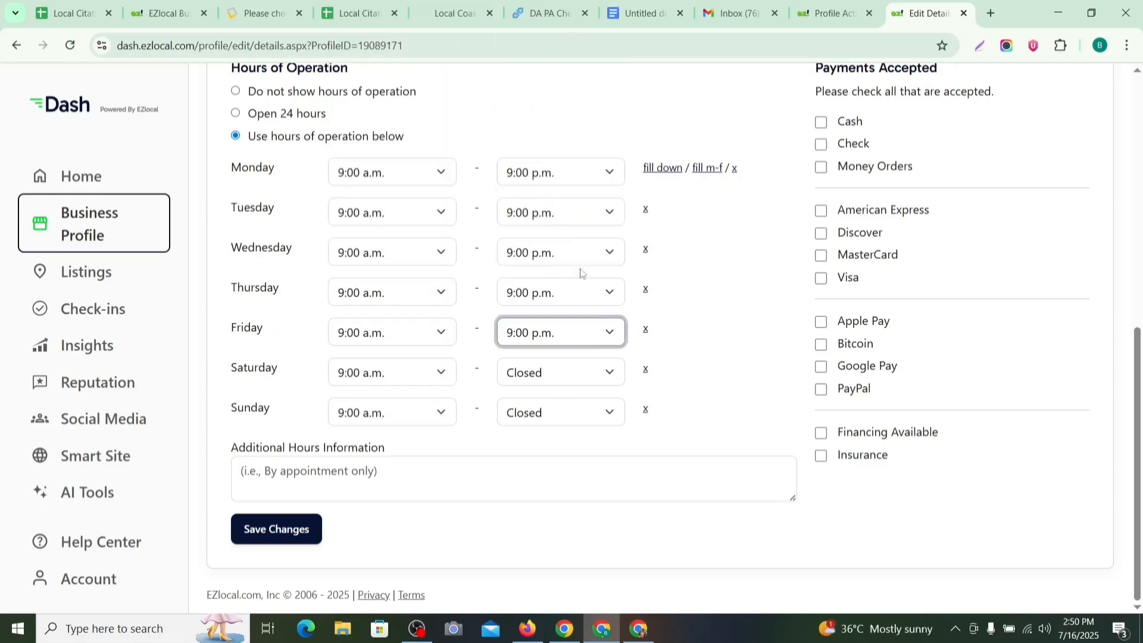
pyautogui.click(595, 373)
pyautogui.scroll(-5, 565, 280)
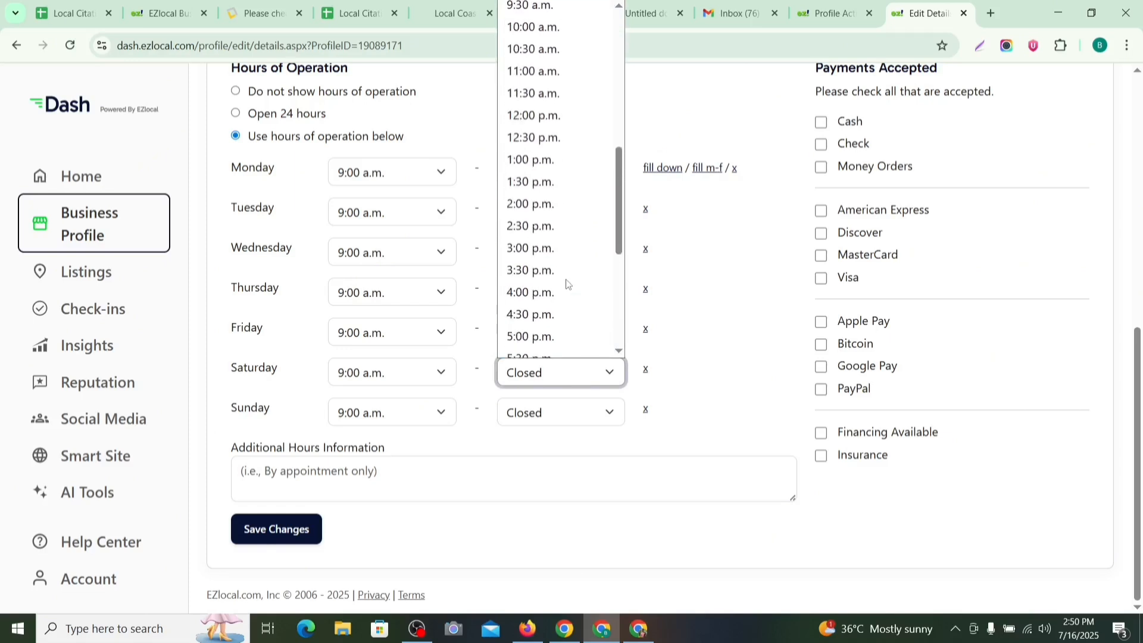
pyautogui.scroll(2, 560, 157)
pyautogui.scroll(-5, 559, 160)
pyautogui.click(560, 234)
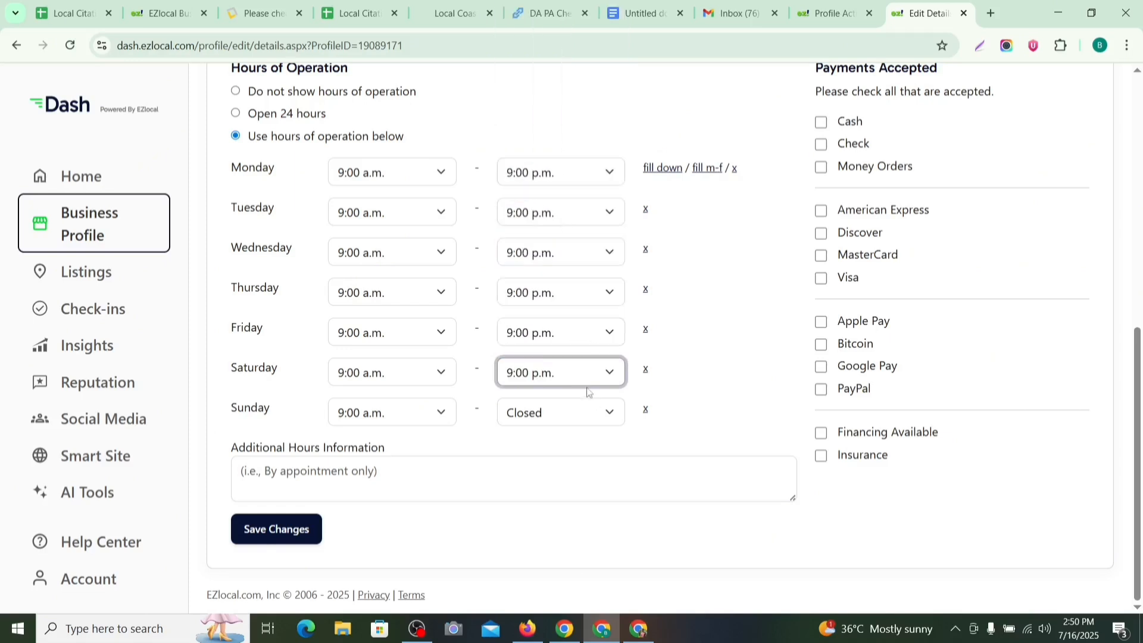
pyautogui.click(591, 422)
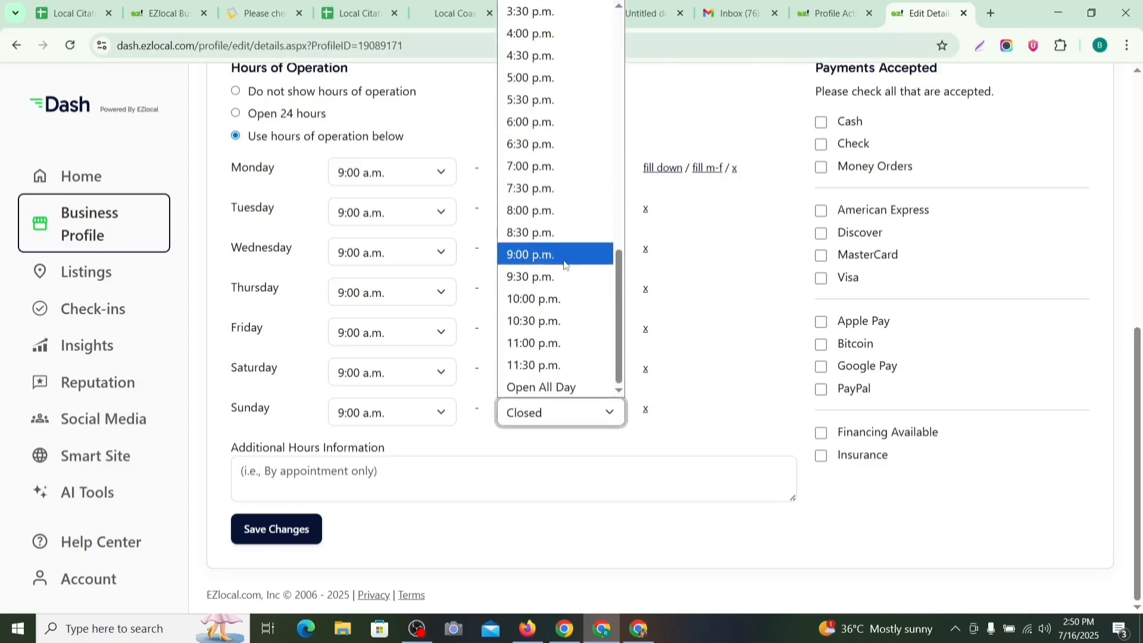
pyautogui.click(536, 253)
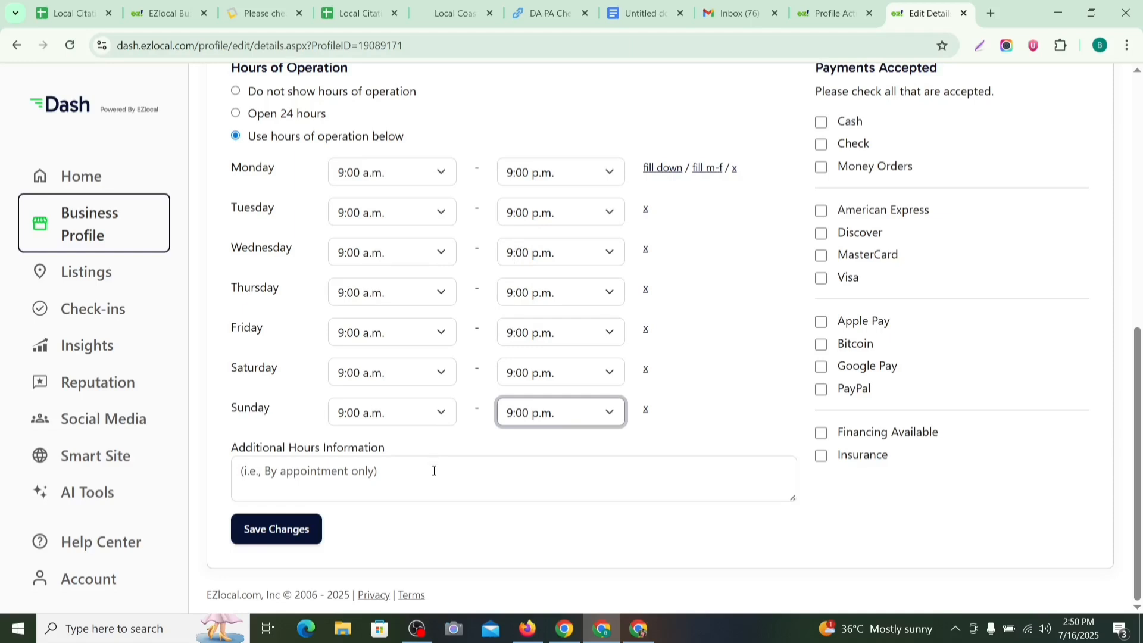
# Step: Tick Cash, Check and PayPal under Payments Accepted
pyautogui.scroll(1, 925, 387)
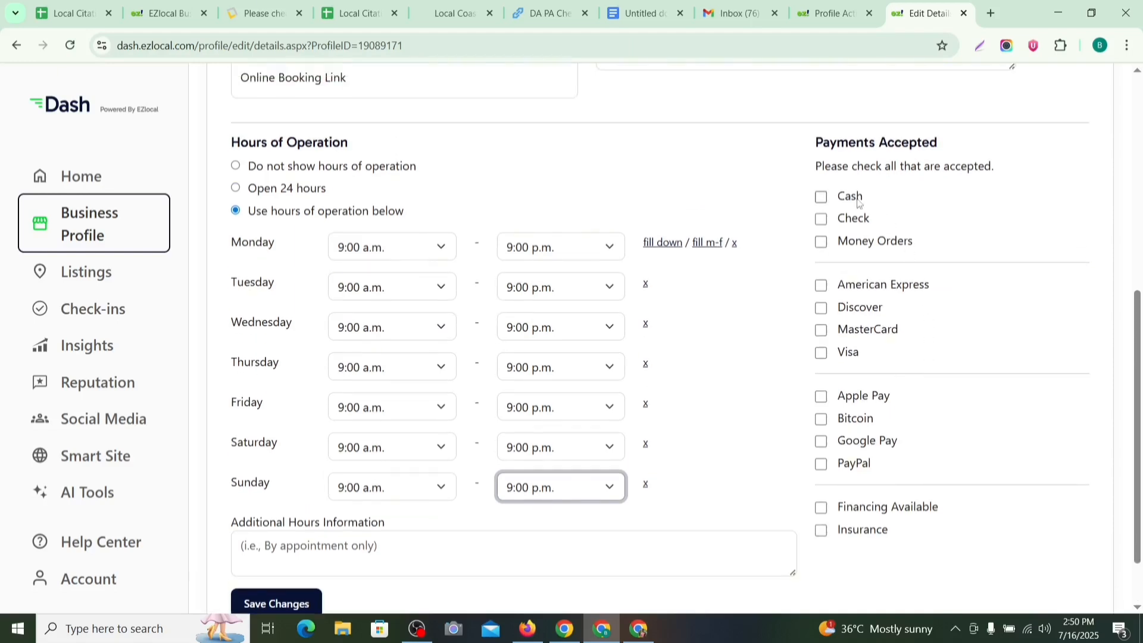
pyautogui.click(822, 198)
pyautogui.click(820, 219)
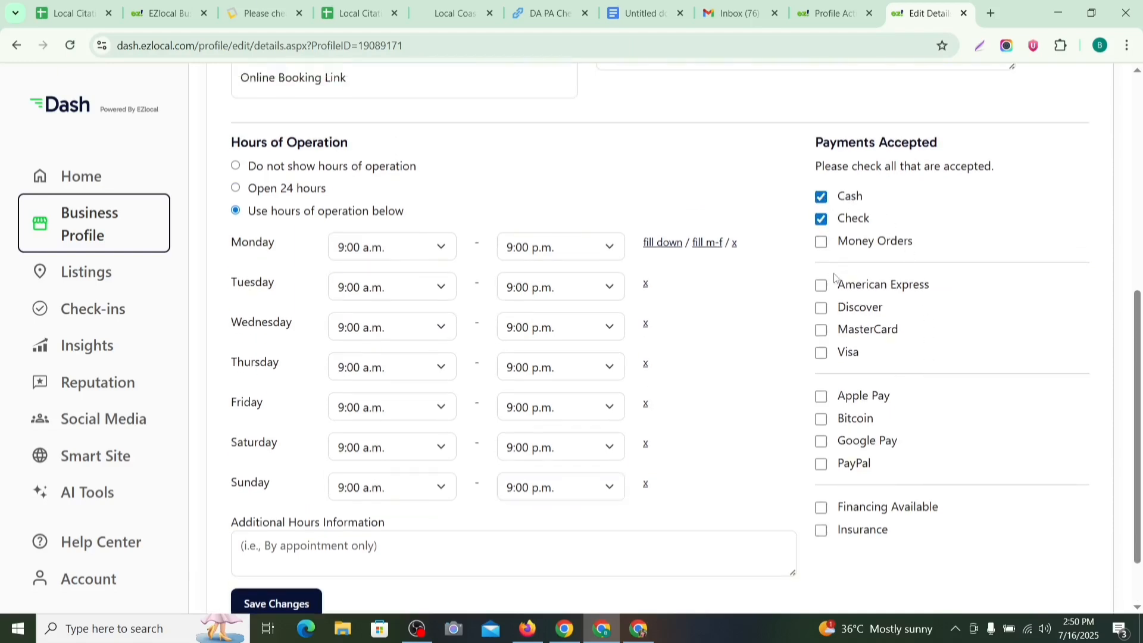
pyautogui.scroll(-1, 843, 289)
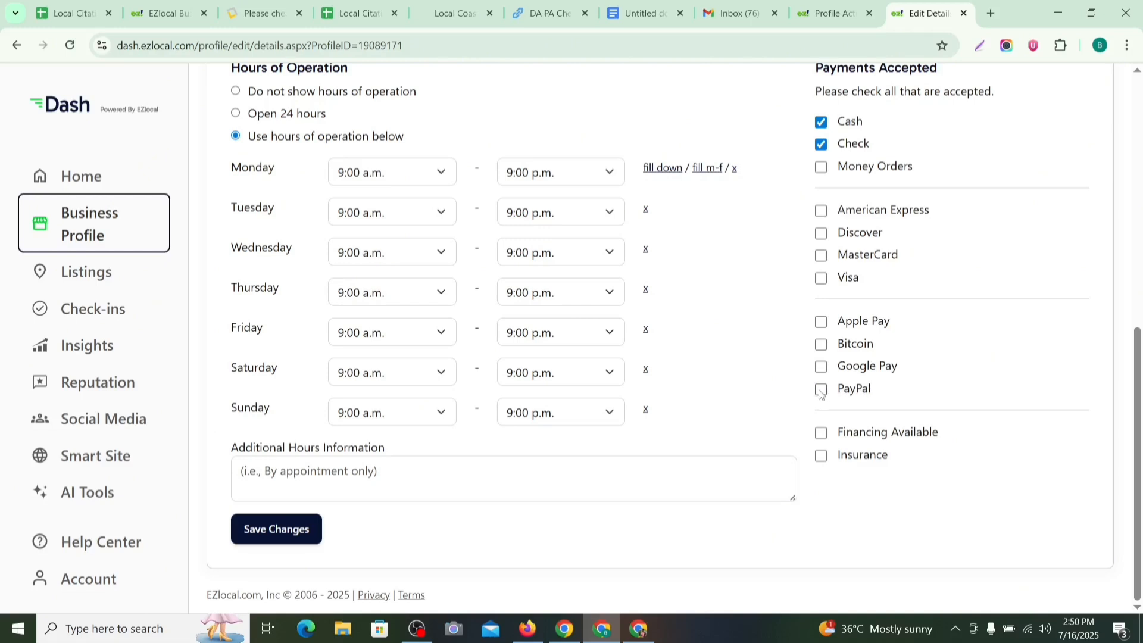
pyautogui.click(820, 390)
pyautogui.scroll(7, 356, 376)
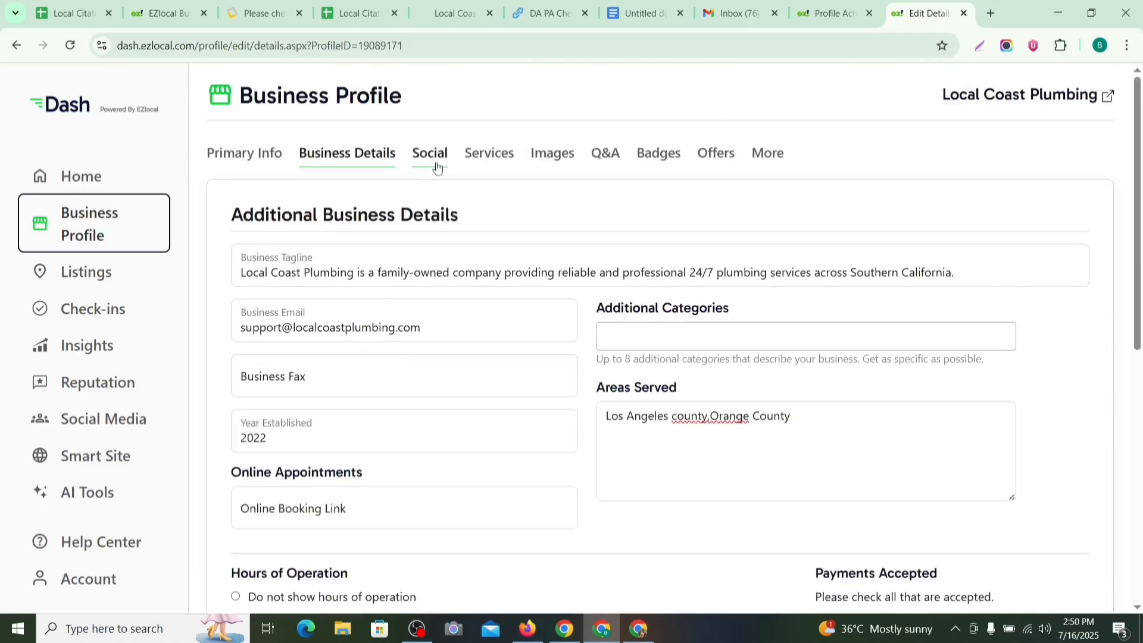
# Step: Copy the Instagram link from the Local Coast Plumbing website into the Instagram field
pyautogui.click(441, 159)
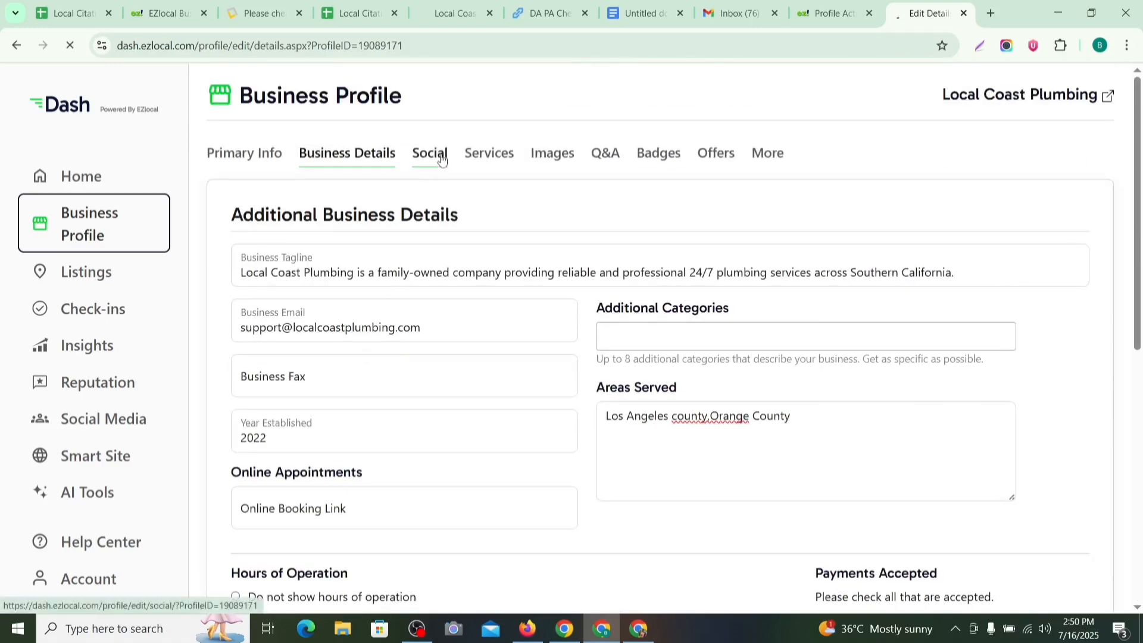
pyautogui.scroll(-3, 408, 334)
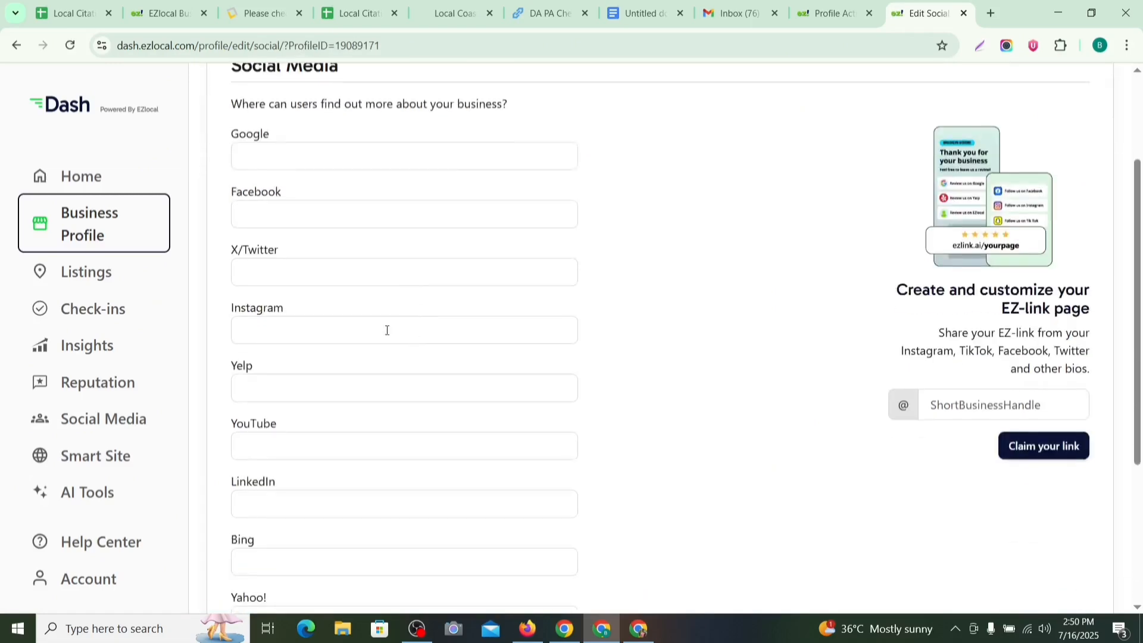
pyautogui.click(295, 326)
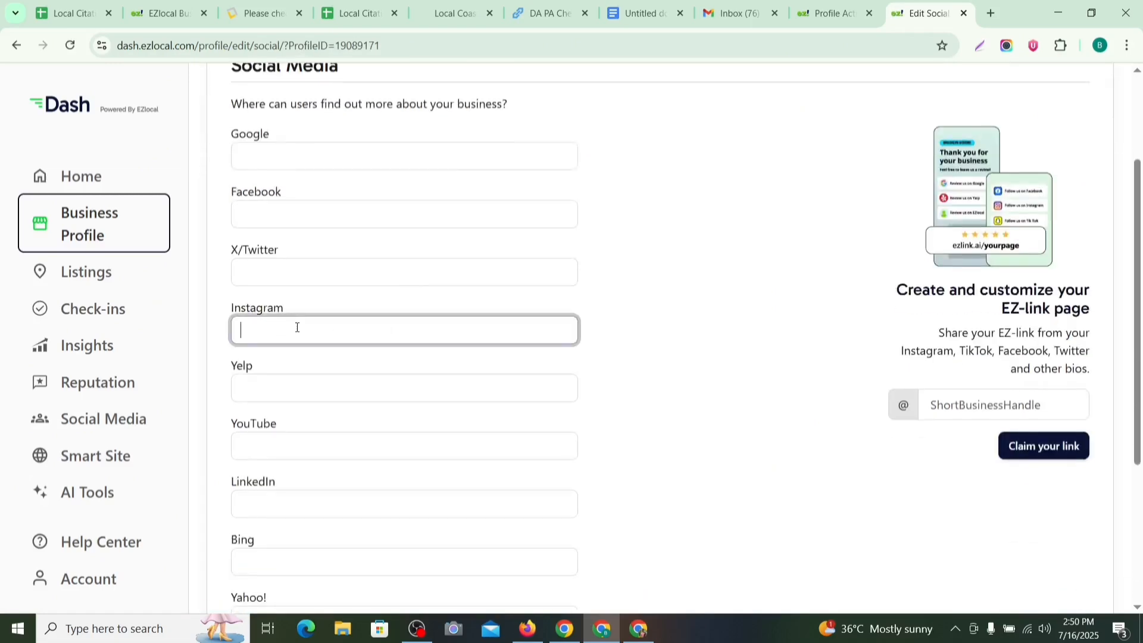
pyautogui.click(444, 15)
pyautogui.scroll(-15, 647, 350)
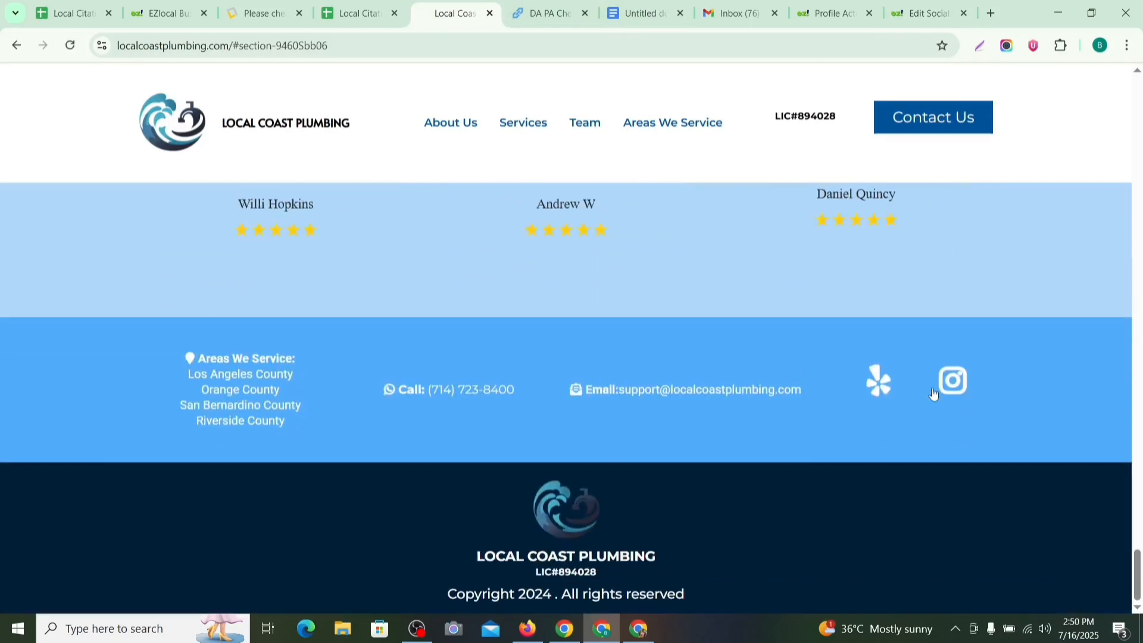
pyautogui.rightClick(948, 386)
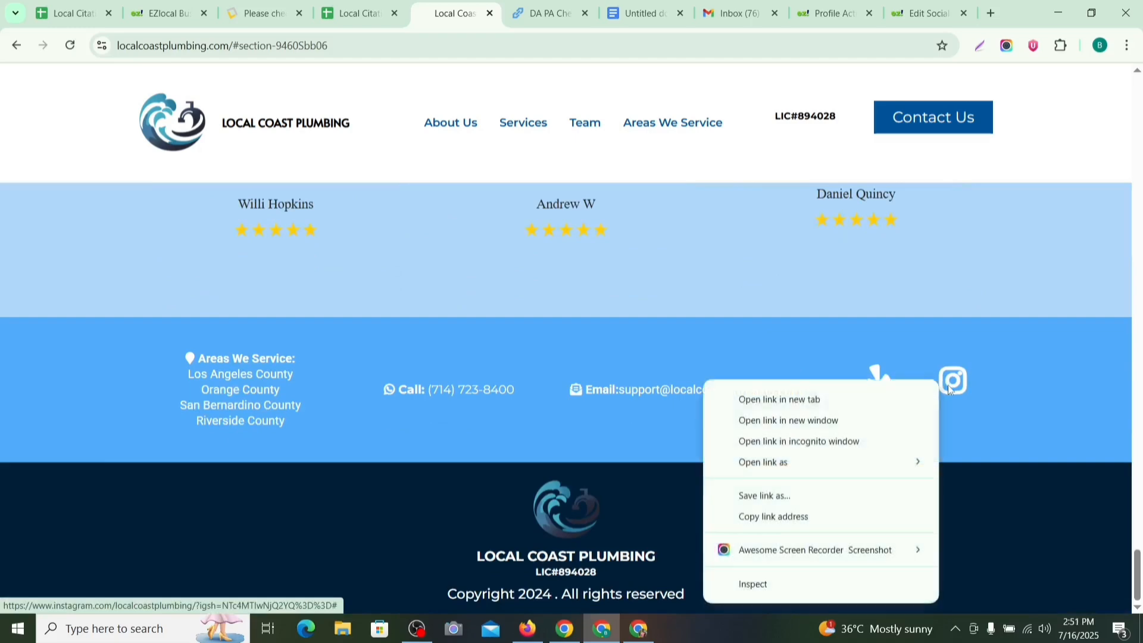
pyautogui.rightClick(953, 387)
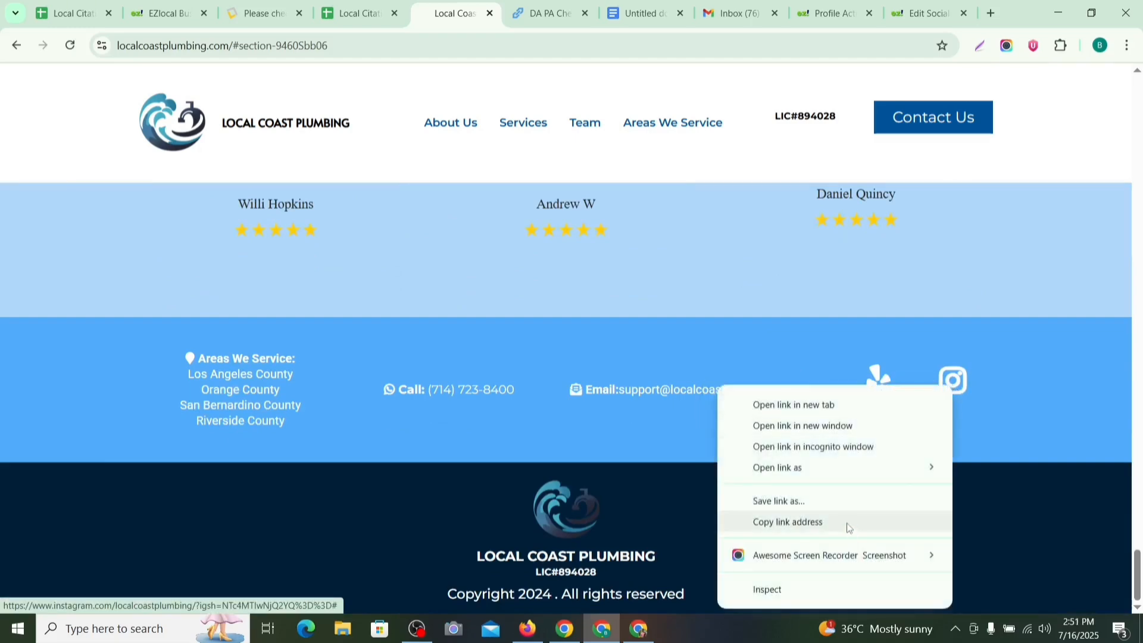
pyautogui.click(848, 523)
pyautogui.click(356, 23)
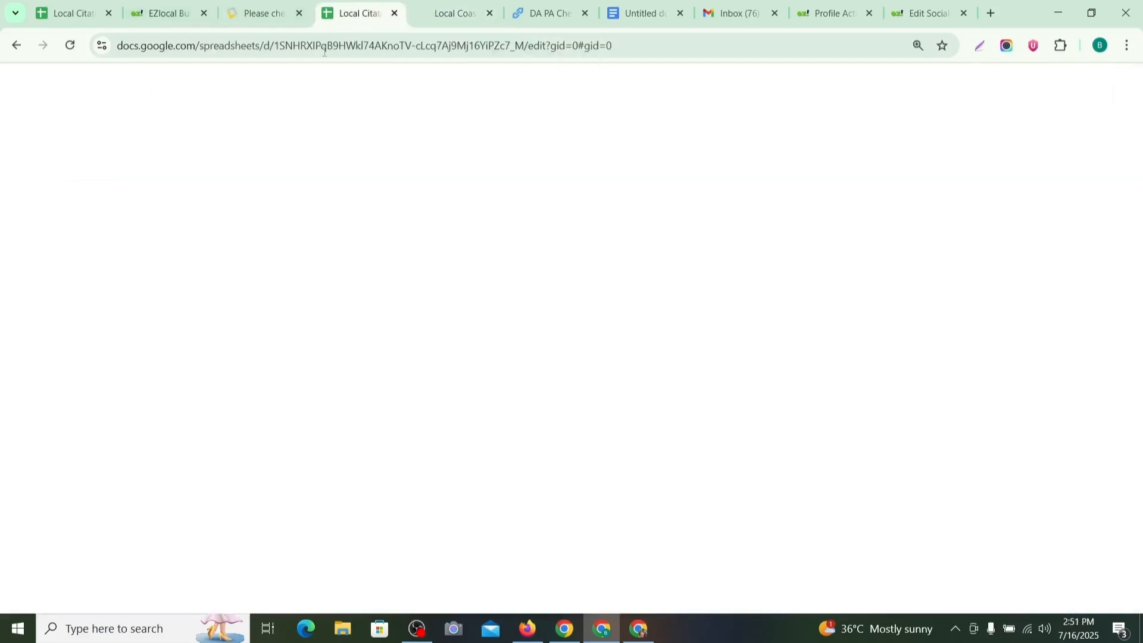
pyautogui.click(924, 13)
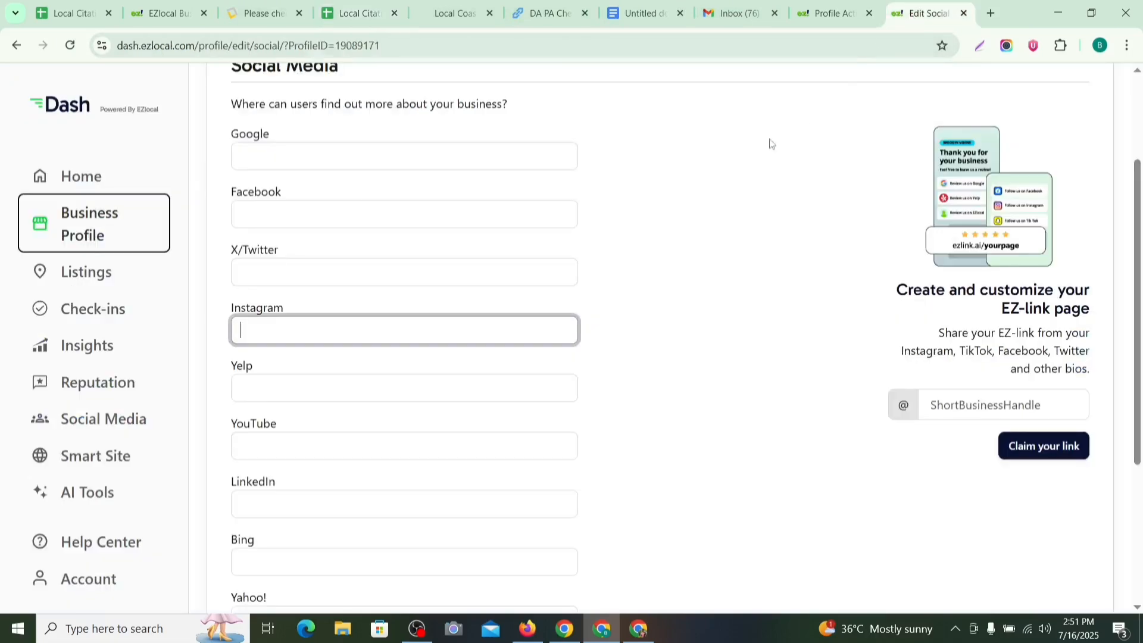
pyautogui.hotkey('ctrl', 'v')
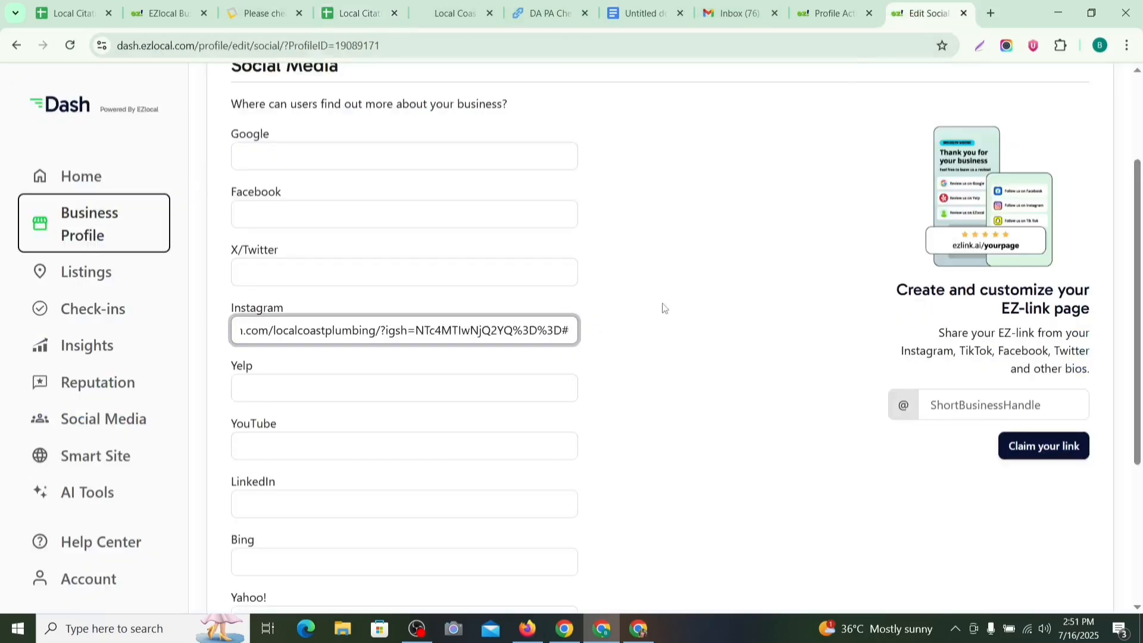
# Step: Copy the website footer's Yelp link and paste it into the Yelp field
pyautogui.scroll(-2, 708, 301)
pyautogui.scroll(1, 631, 293)
pyautogui.scroll(-1, 476, 256)
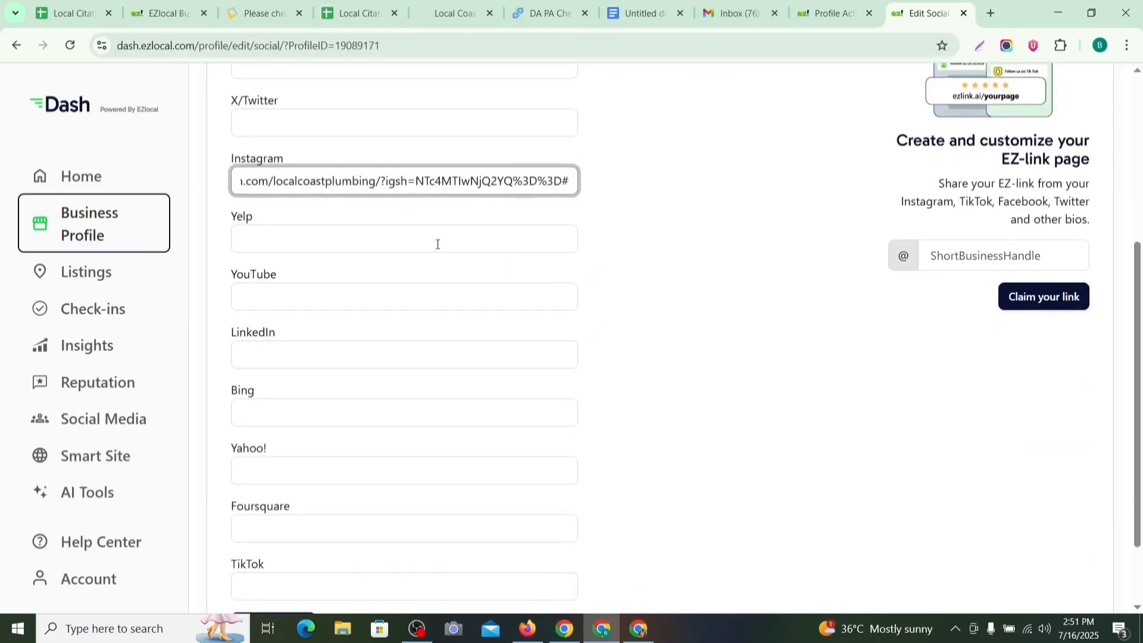
pyautogui.click(438, 244)
pyautogui.click(452, 13)
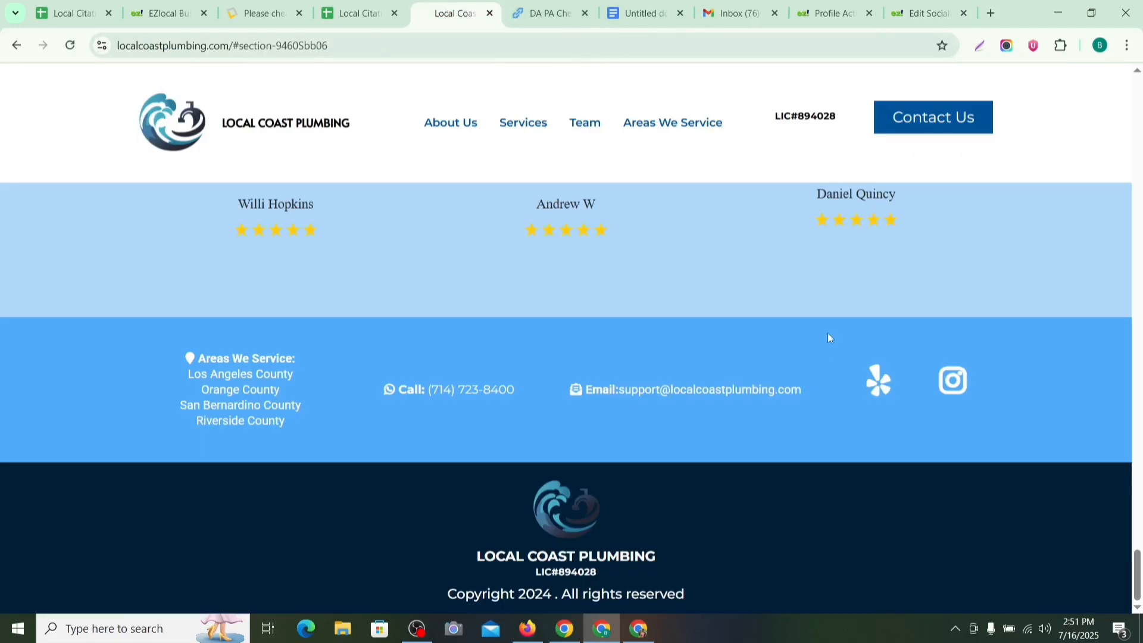
pyautogui.rightClick(872, 378)
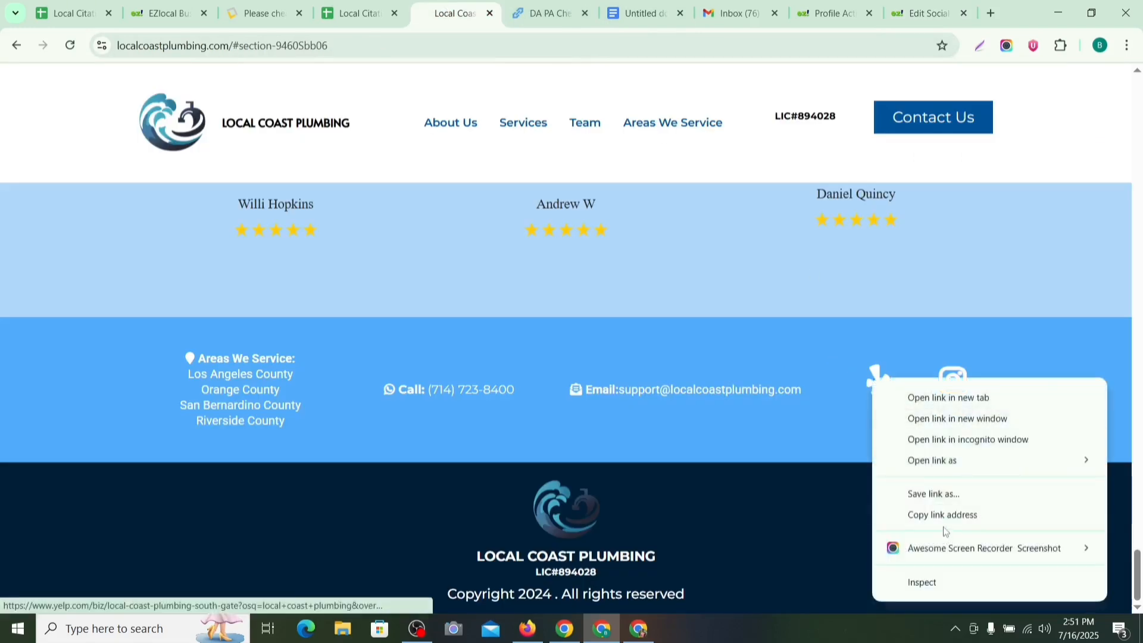
pyautogui.click(944, 515)
pyautogui.click(919, 13)
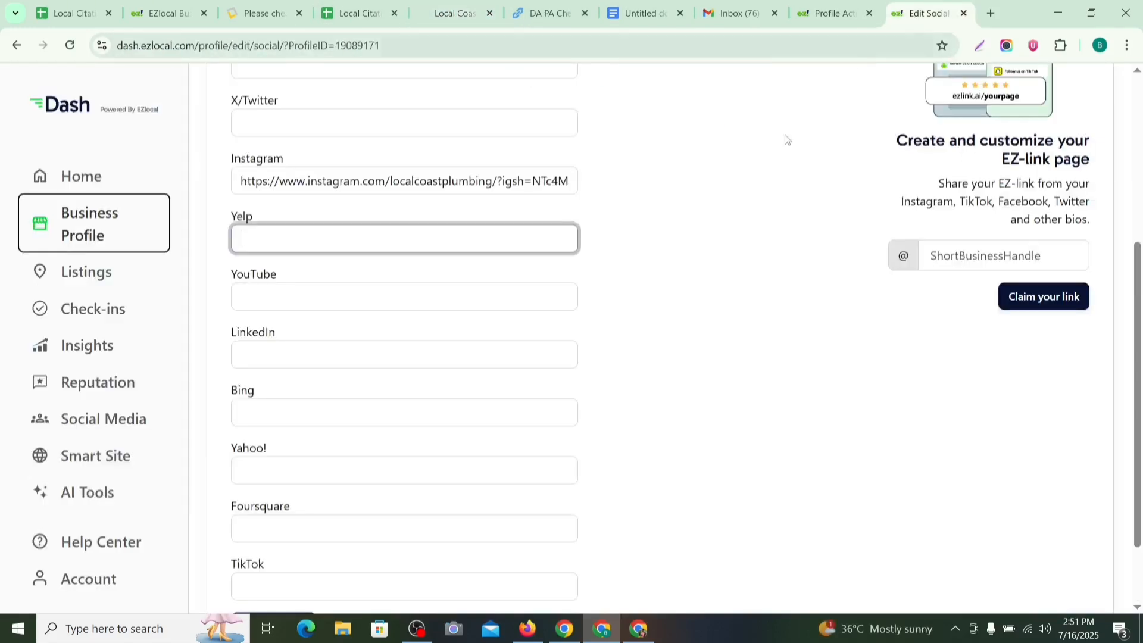
pyautogui.hotkey('ctrl', 'v')
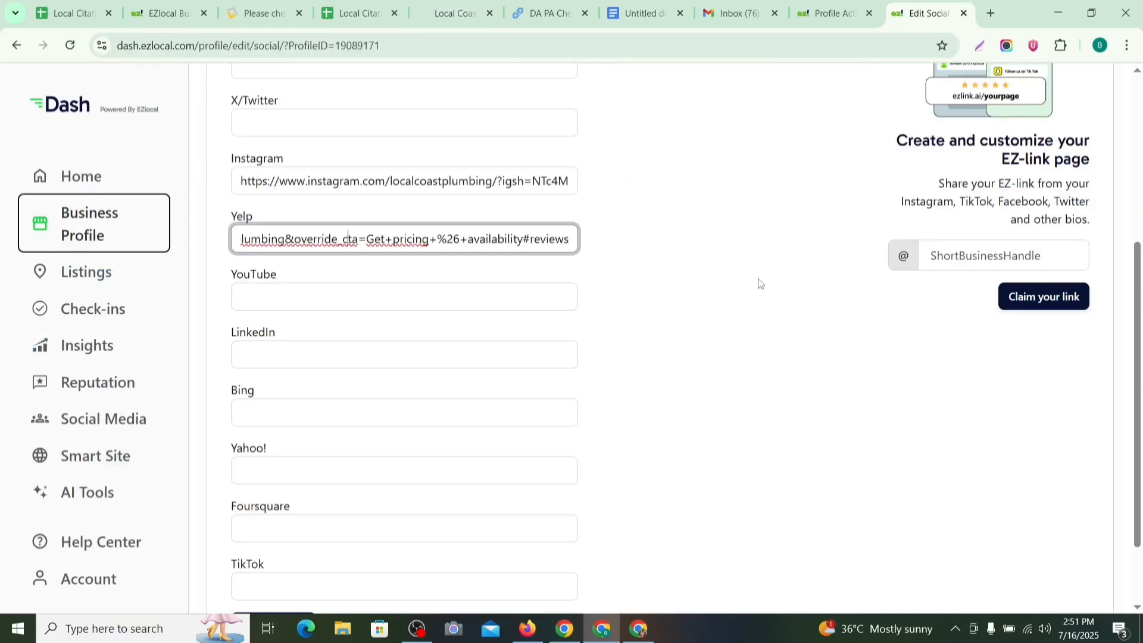
pyautogui.press('Left')
pyautogui.press('Left')
pyautogui.press('Left')
pyautogui.press('Left')
pyautogui.press('Left')
pyautogui.press('Left')
pyautogui.press('Left')
pyautogui.press('Left')
pyautogui.press('Left')
pyautogui.press('Left')
pyautogui.press('Left')
pyautogui.press('Left')
pyautogui.press('Left')
pyautogui.press('Left')
pyautogui.press('Left')
pyautogui.press('Left')
pyautogui.press('Left')
pyautogui.press('Left')
pyautogui.press('Left')
pyautogui.press('Left')
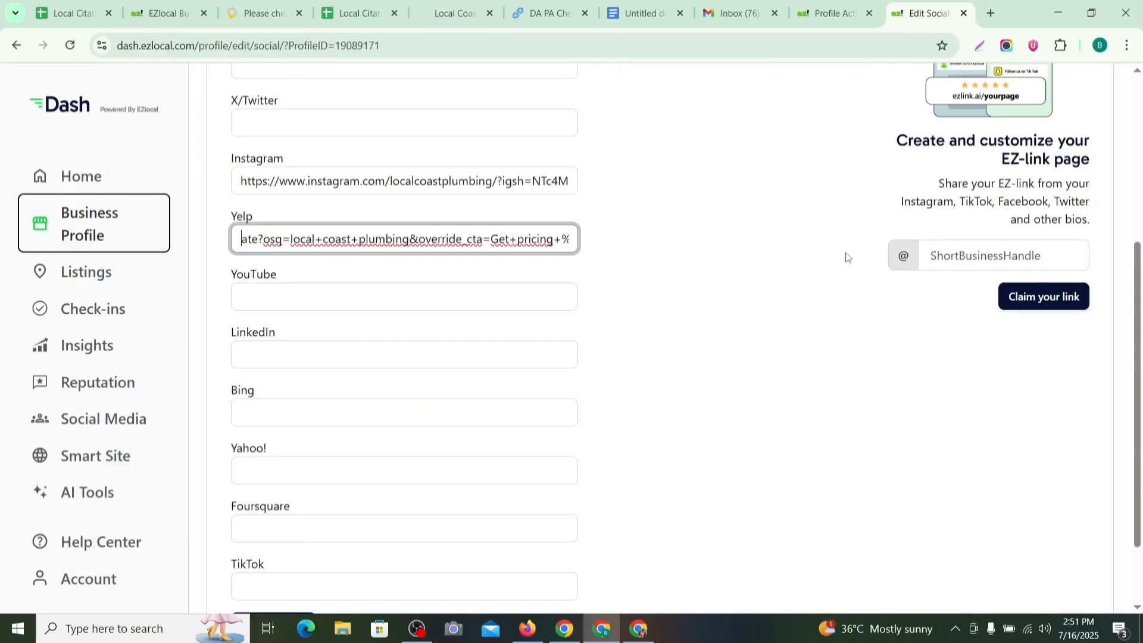
pyautogui.click(847, 256)
pyautogui.scroll(-2, 821, 261)
pyautogui.scroll(3, 804, 272)
pyautogui.scroll(-3, 803, 273)
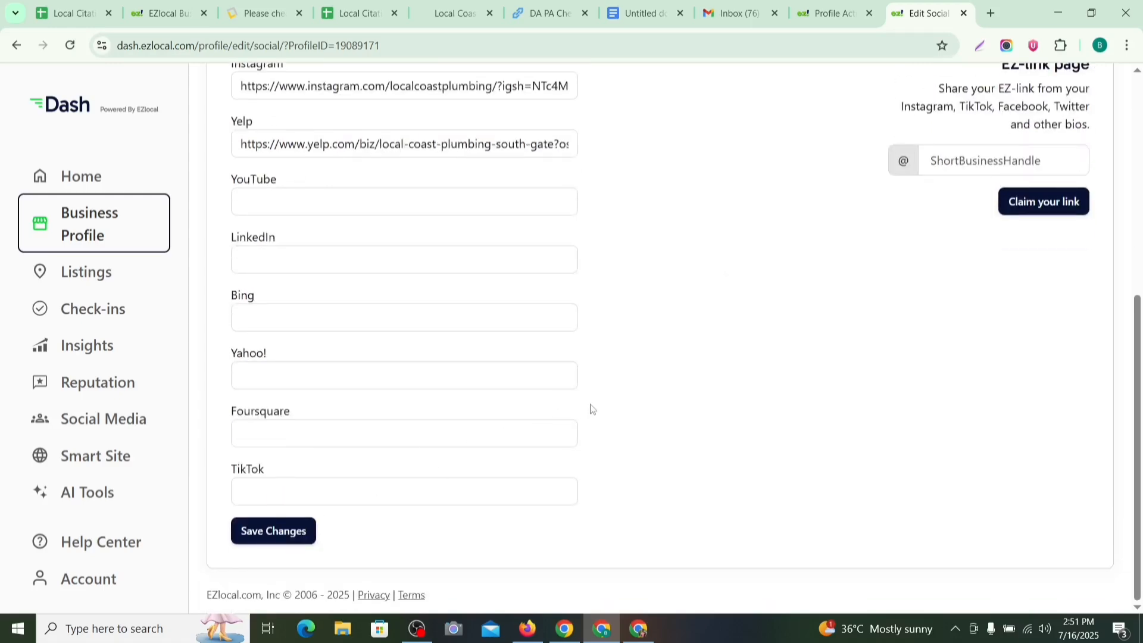
pyautogui.scroll(5, 591, 409)
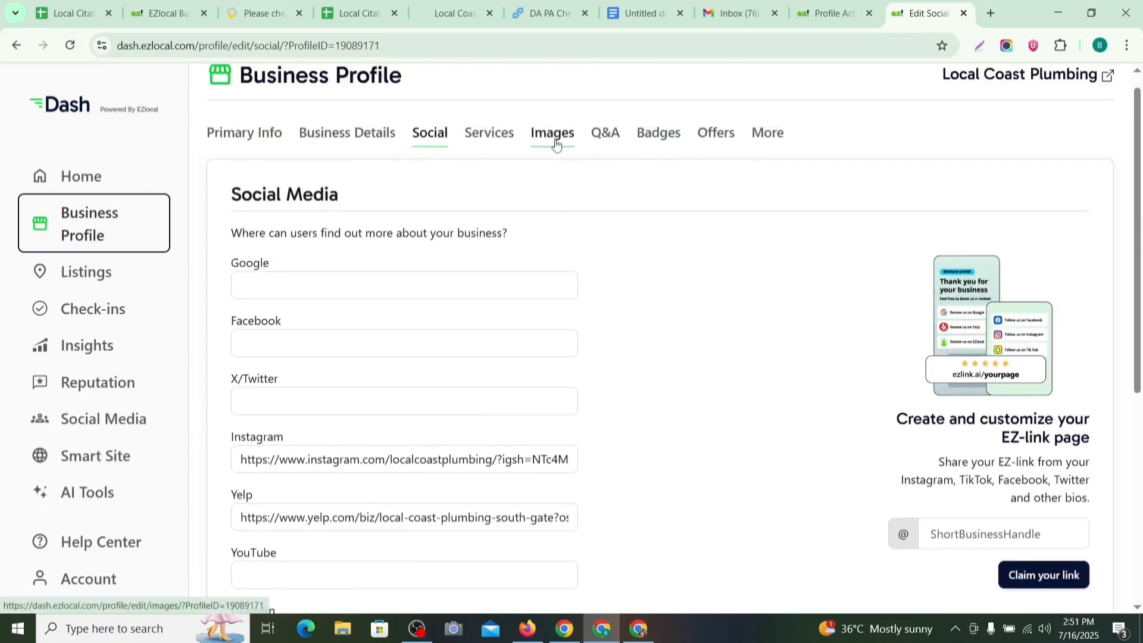
# Step: Title a new Services entry 'Plumbing Service' and place the cursor in its Description box
pyautogui.click(473, 143)
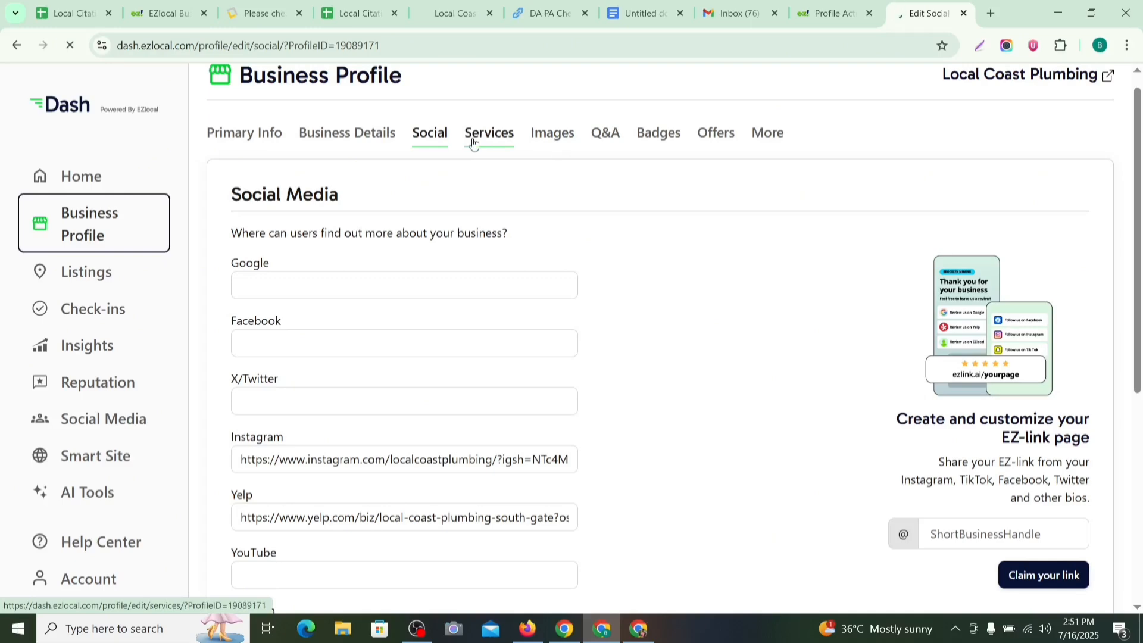
pyautogui.scroll(-1, 474, 185)
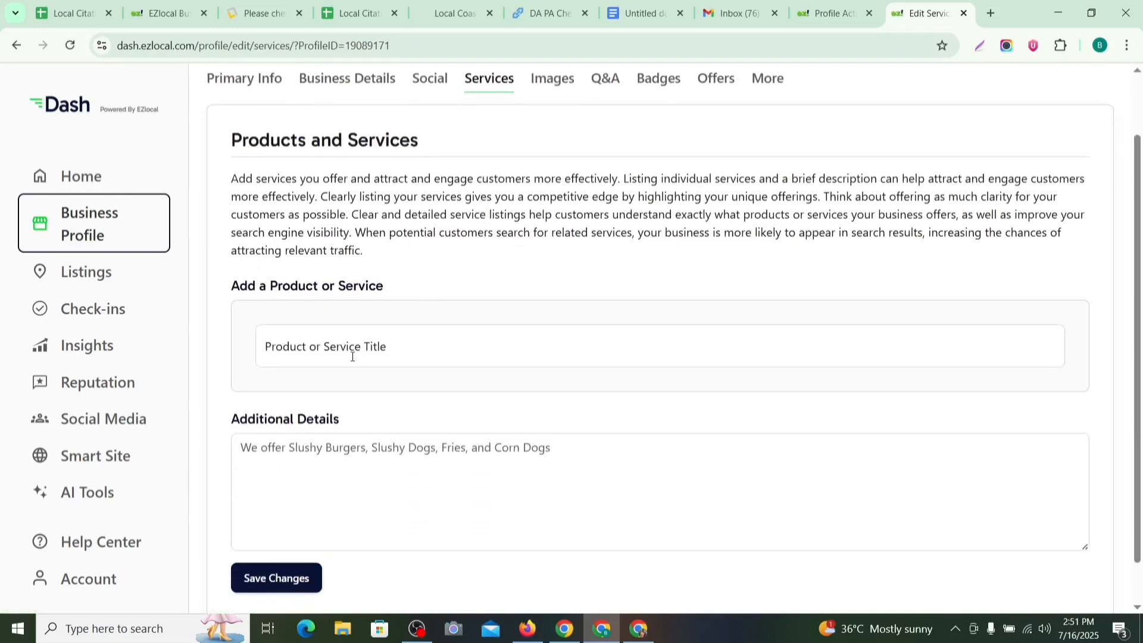
pyautogui.click(322, 350)
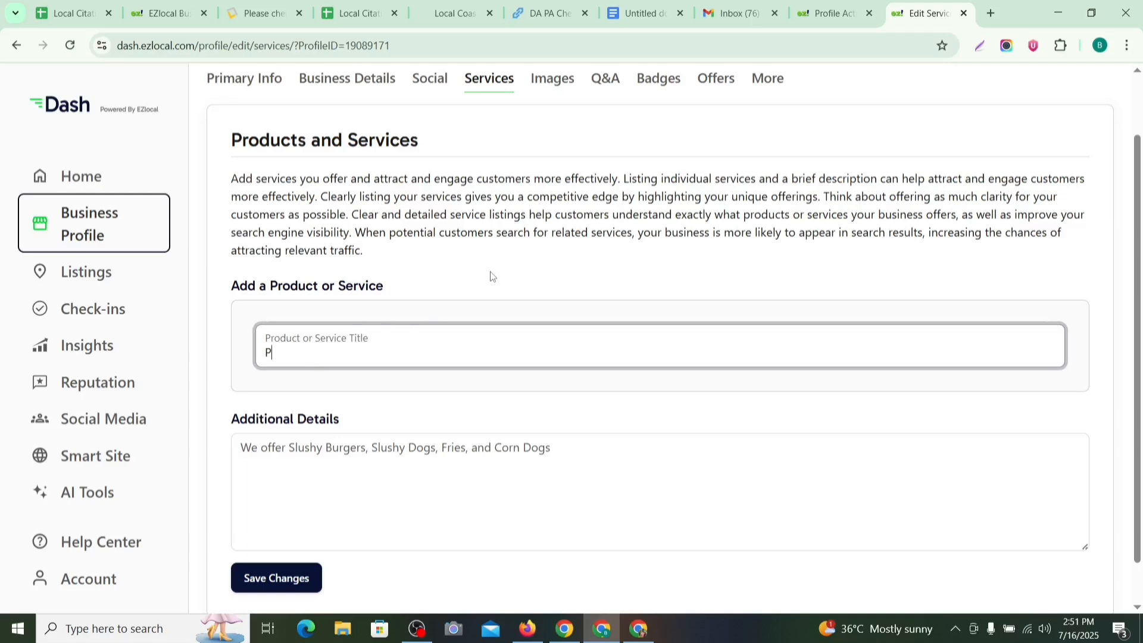
pyautogui.write('Plumber')
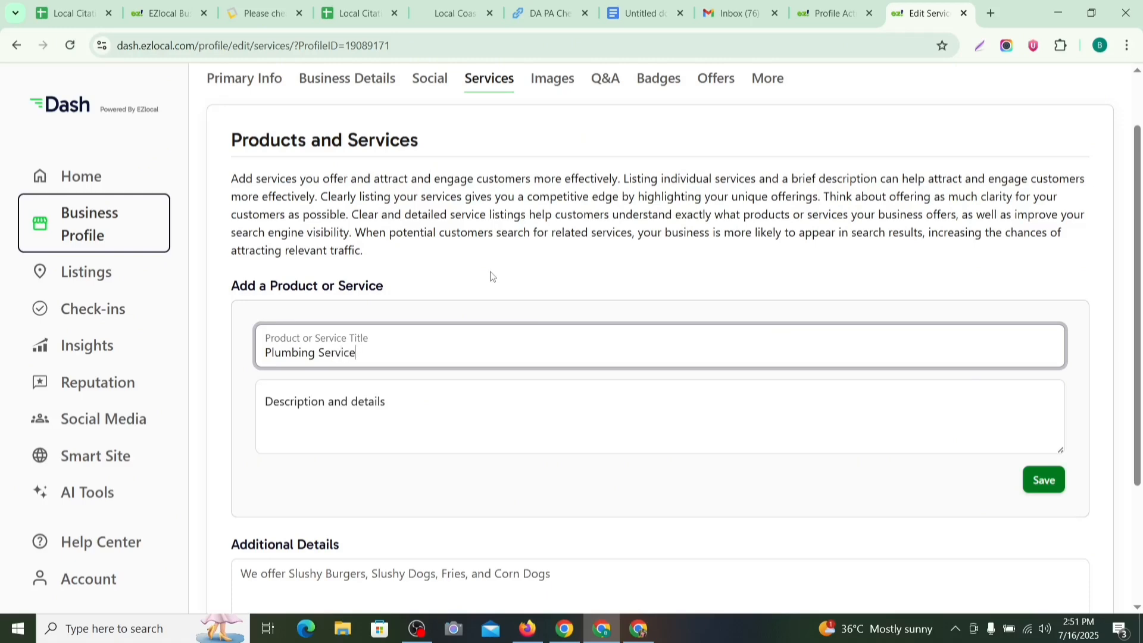
pyautogui.click(365, 419)
pyautogui.scroll(1, 431, 329)
pyautogui.scroll(-2, 451, 316)
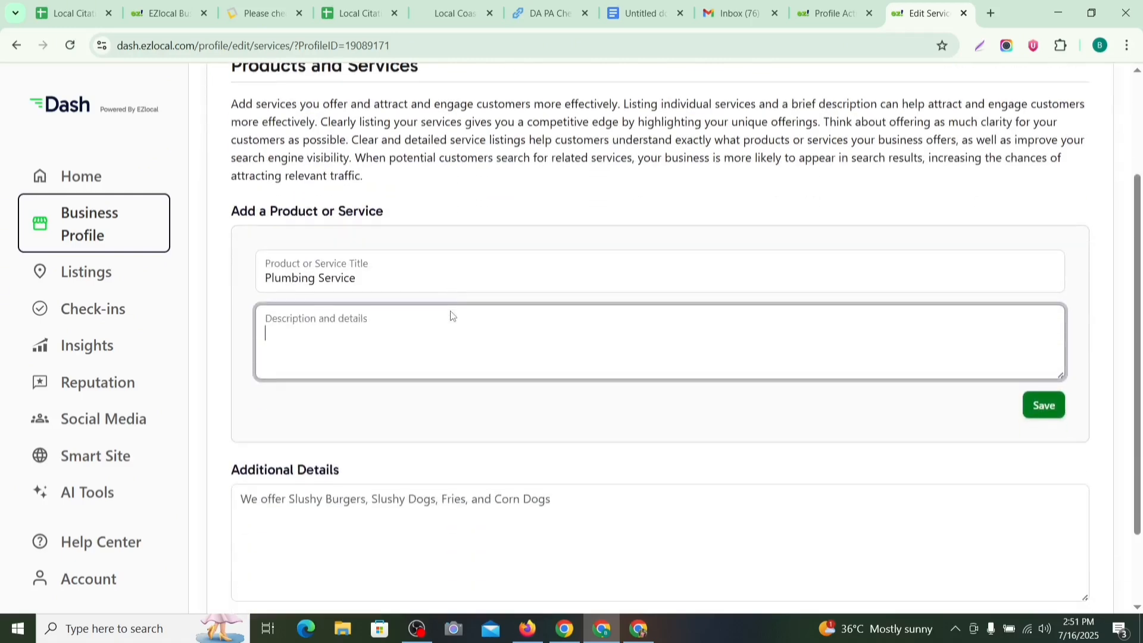
pyautogui.click(638, 628)
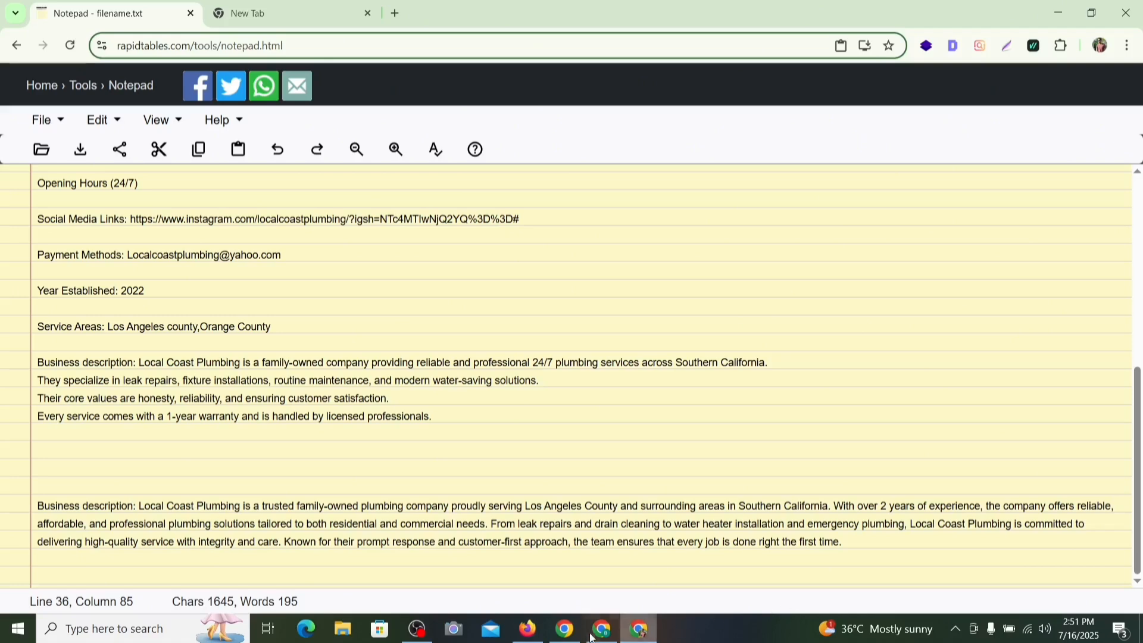
# Step: Copy the second, longer Local Coast Plumbing description paragraph from RapidTables Notepad
pyautogui.click(638, 628)
pyautogui.click(645, 14)
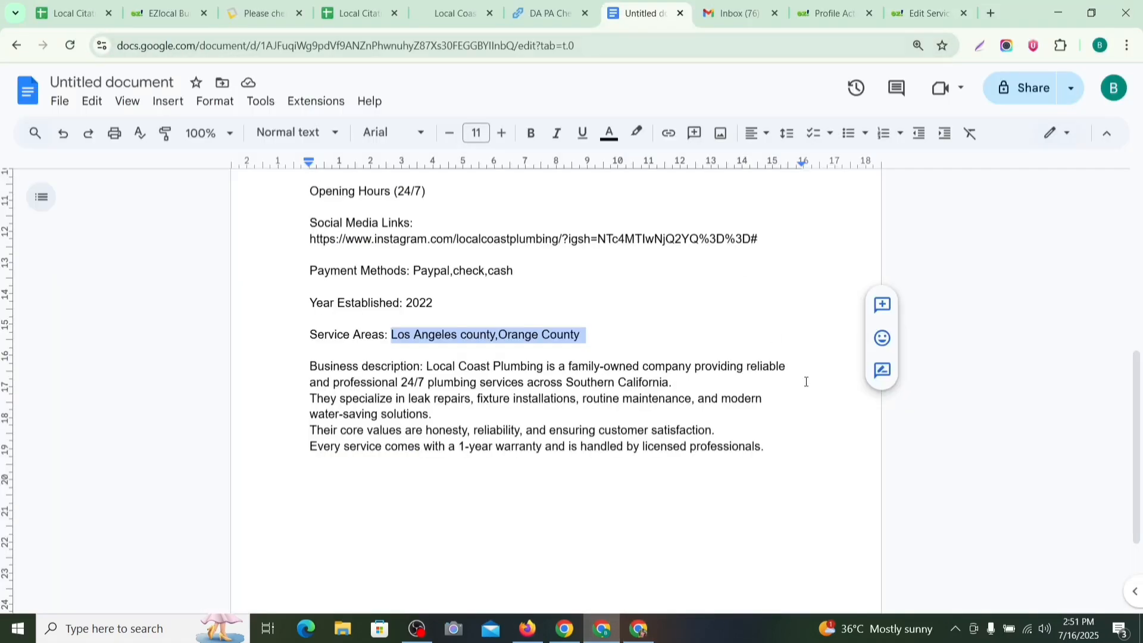
pyautogui.scroll(-1, 805, 382)
pyautogui.hotkey('alt', 'Tab')
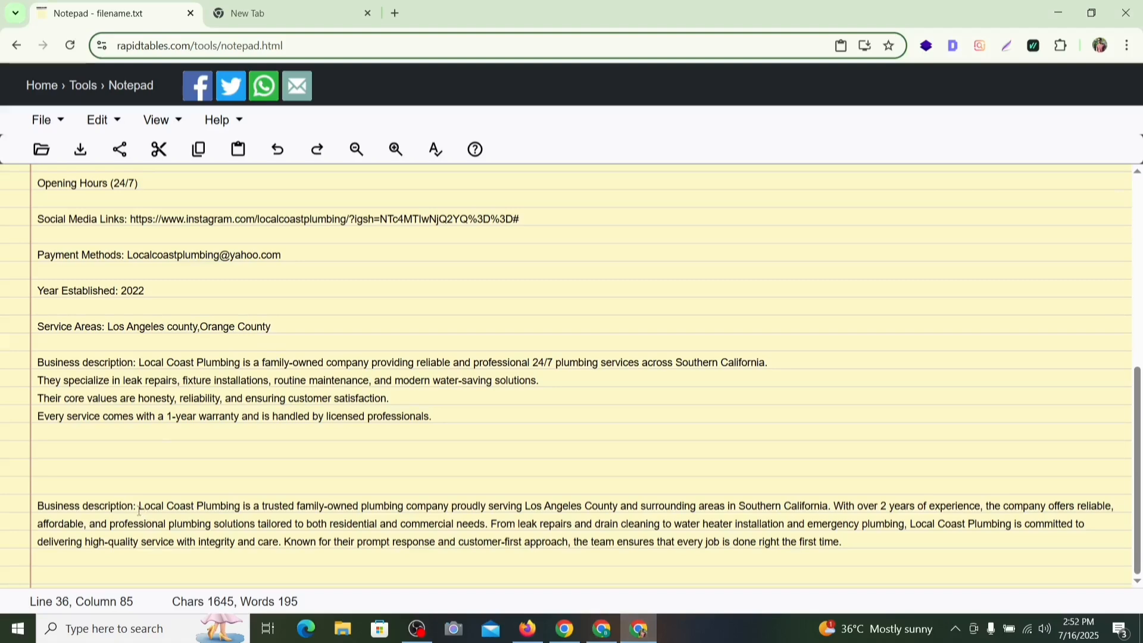
pyautogui.moveTo(140, 510); pyautogui.dragTo(940, 612)
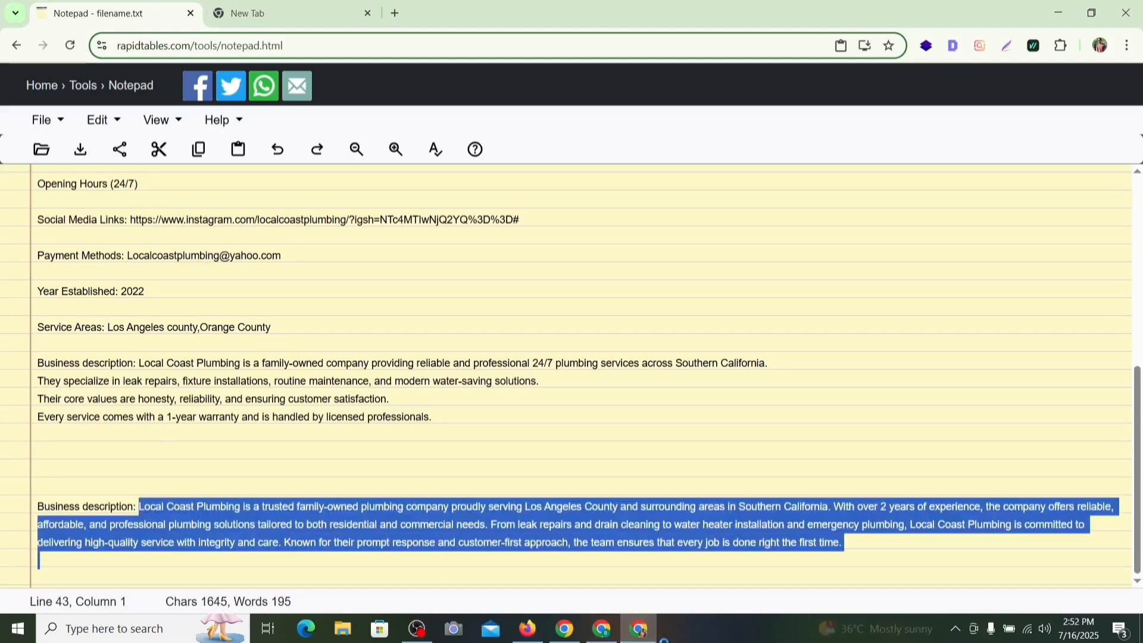
pyautogui.click(601, 629)
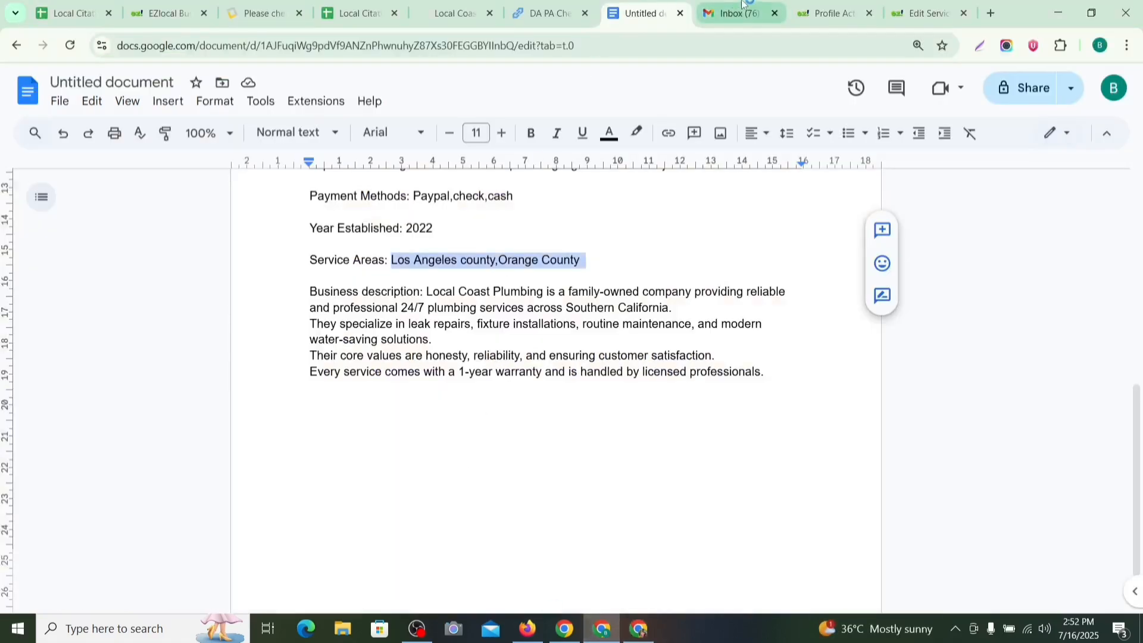
# Step: Paste the description into Plumbing Service's details, save, and open the public listing from the activation page
pyautogui.click(830, 13)
pyautogui.click(922, 13)
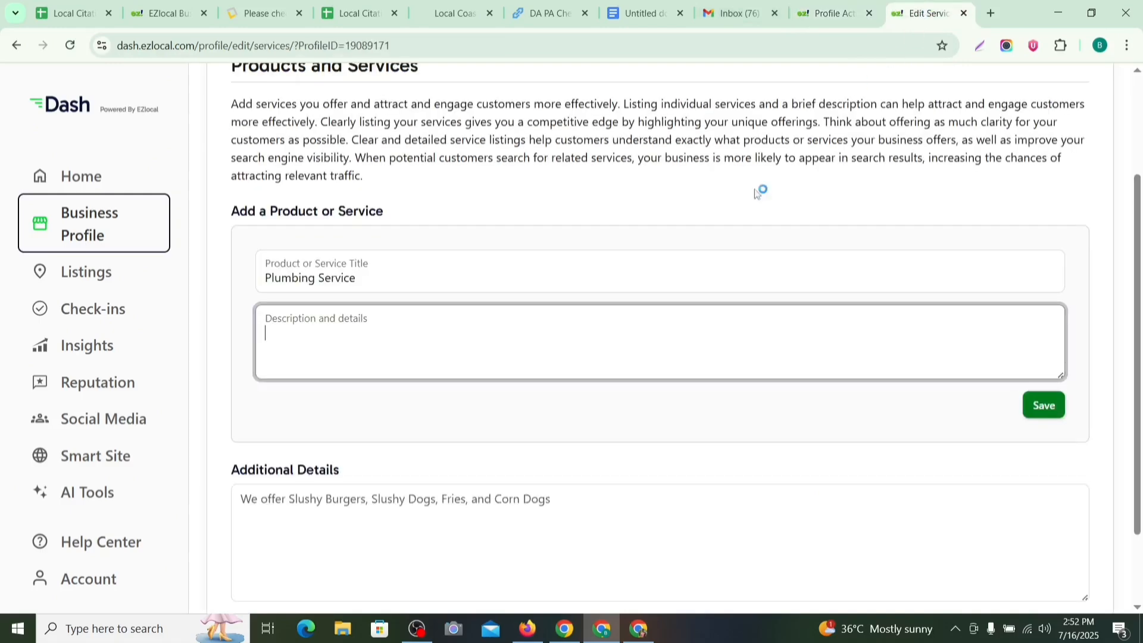
pyautogui.hotkey('ctrl', 'v')
pyautogui.press('Return')
pyautogui.press('Return')
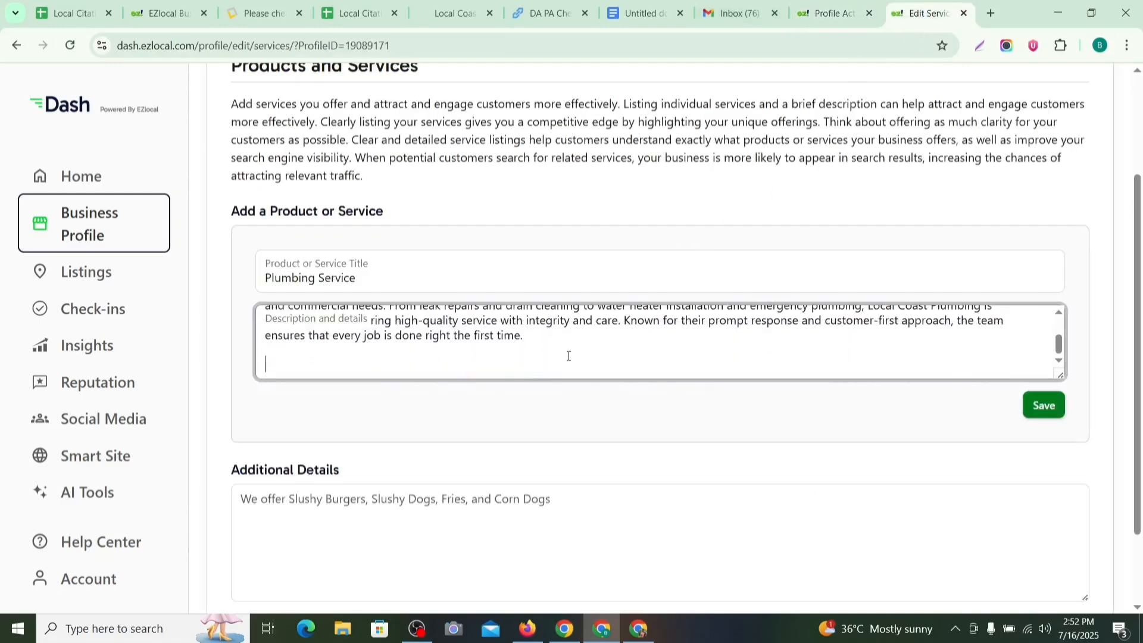
pyautogui.scroll(-1, 655, 304)
pyautogui.scroll(3, 677, 323)
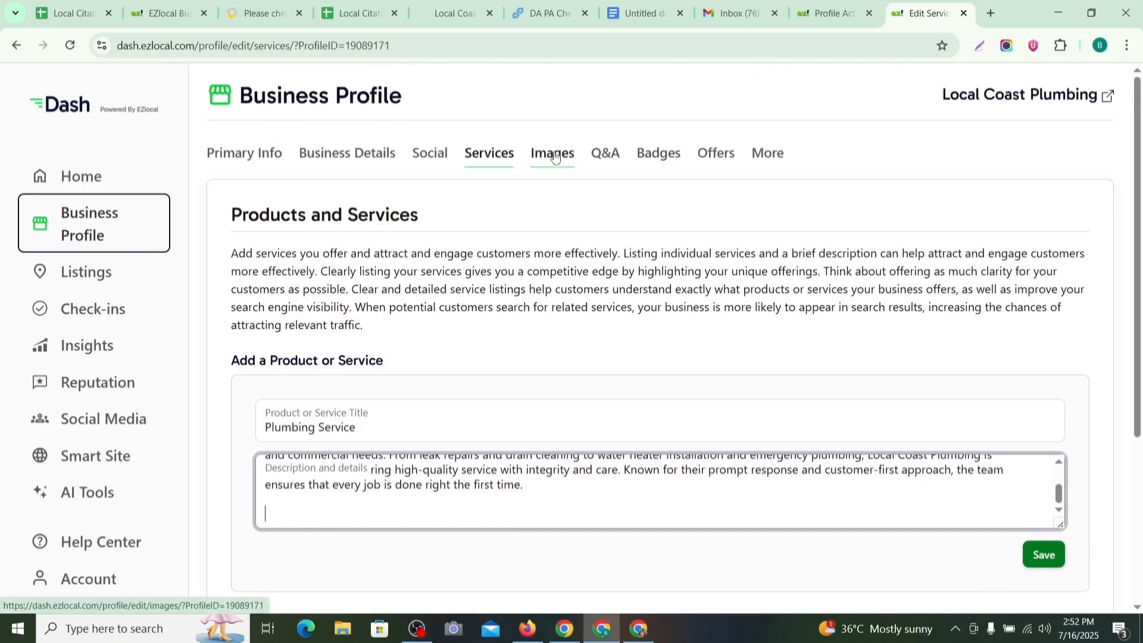
pyautogui.scroll(-3, 604, 470)
pyautogui.scroll(-1, 604, 470)
pyautogui.click(253, 530)
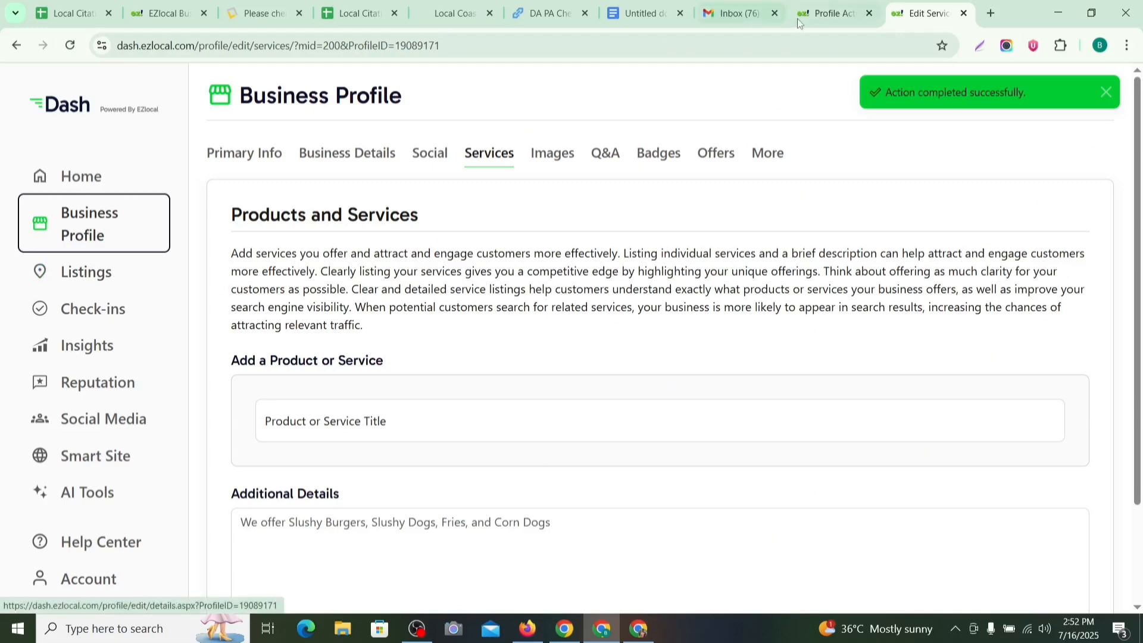
pyautogui.click(815, 14)
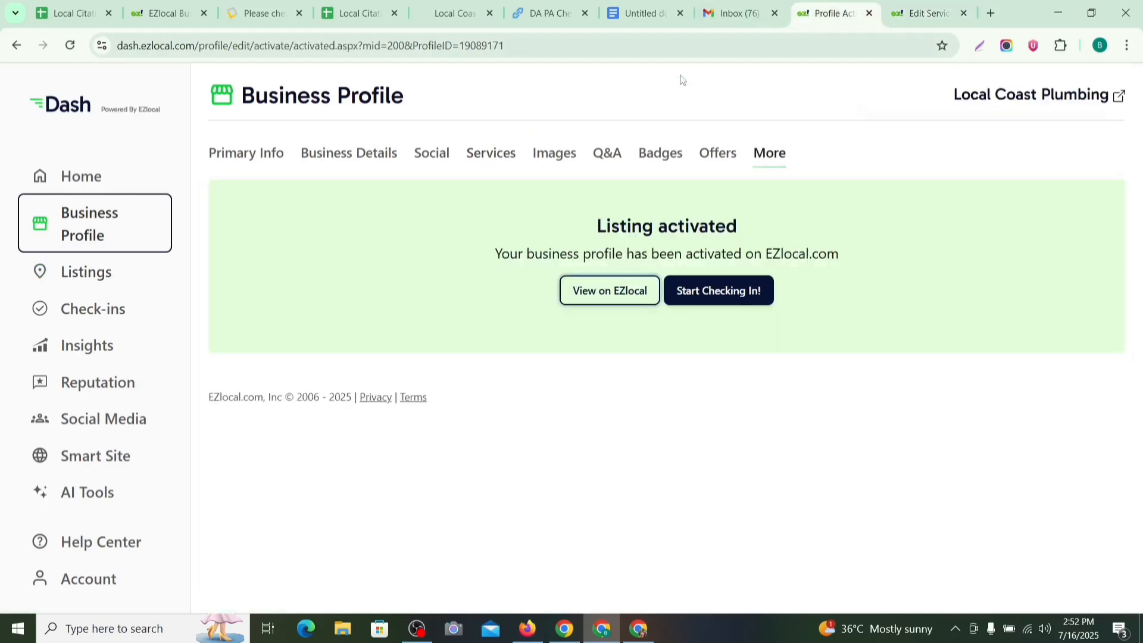
pyautogui.click(620, 295)
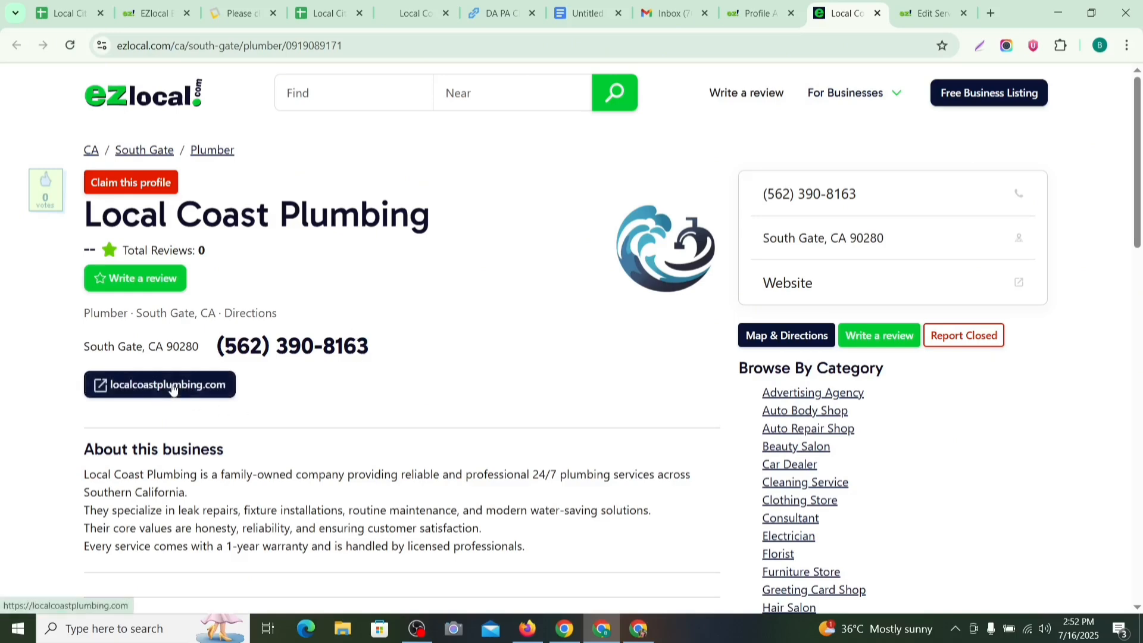
# Step: Review the live listing's address, phone, website and About text, zoom in, and select its URL
pyautogui.scroll(-3, 586, 289)
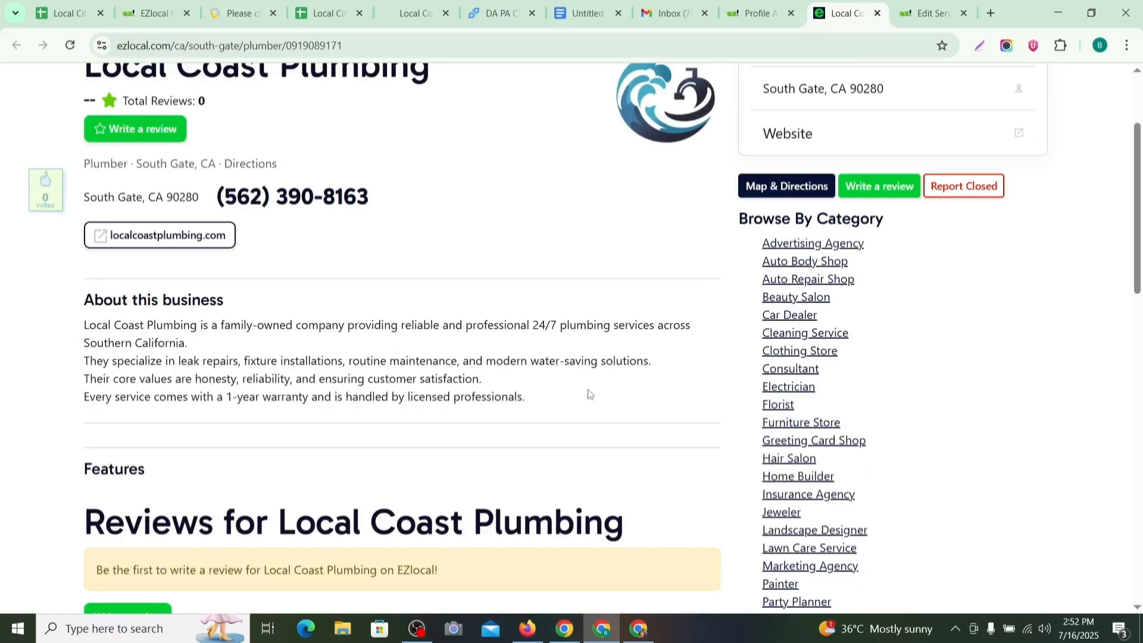
pyautogui.scroll(-1, 589, 396)
pyautogui.scroll(1, 607, 410)
pyautogui.scroll(2, 622, 400)
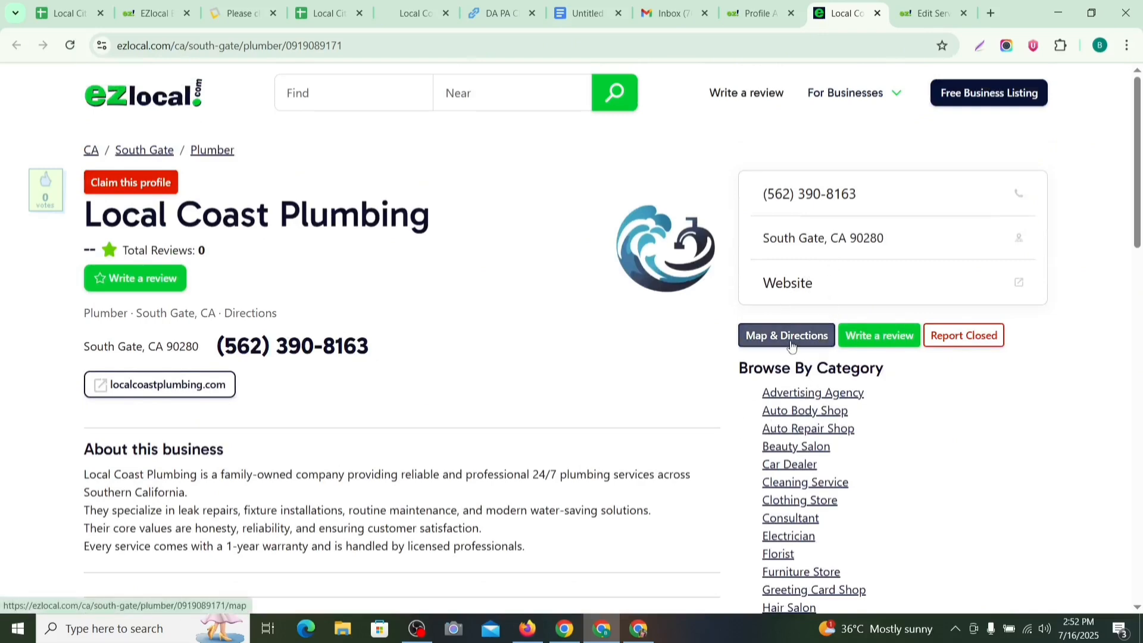
pyautogui.scroll(-3, 791, 357)
pyautogui.scroll(-7, 657, 361)
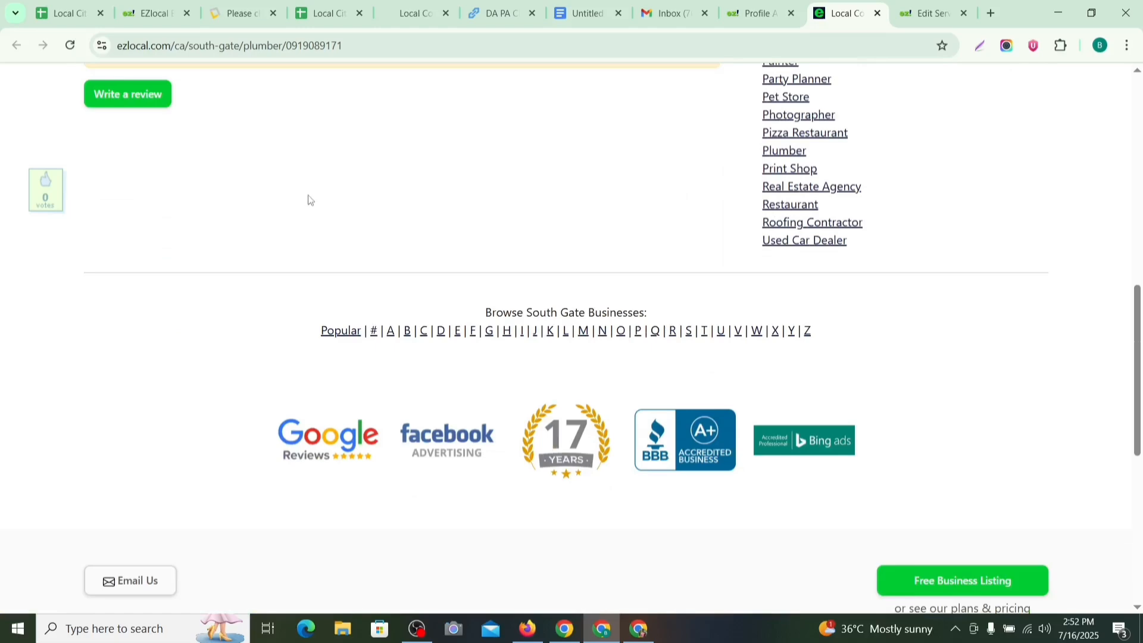
pyautogui.hotkey('ctrl', '+')
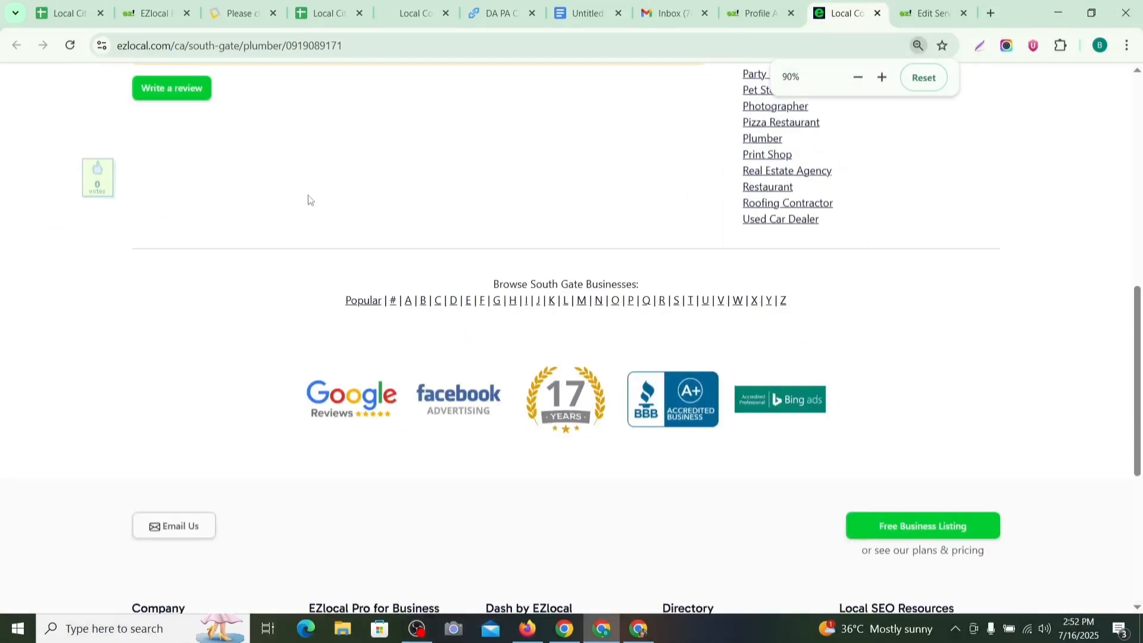
pyautogui.scroll(12, 308, 200)
pyautogui.click(381, 39)
pyautogui.hotkey('ctrl', 'c')
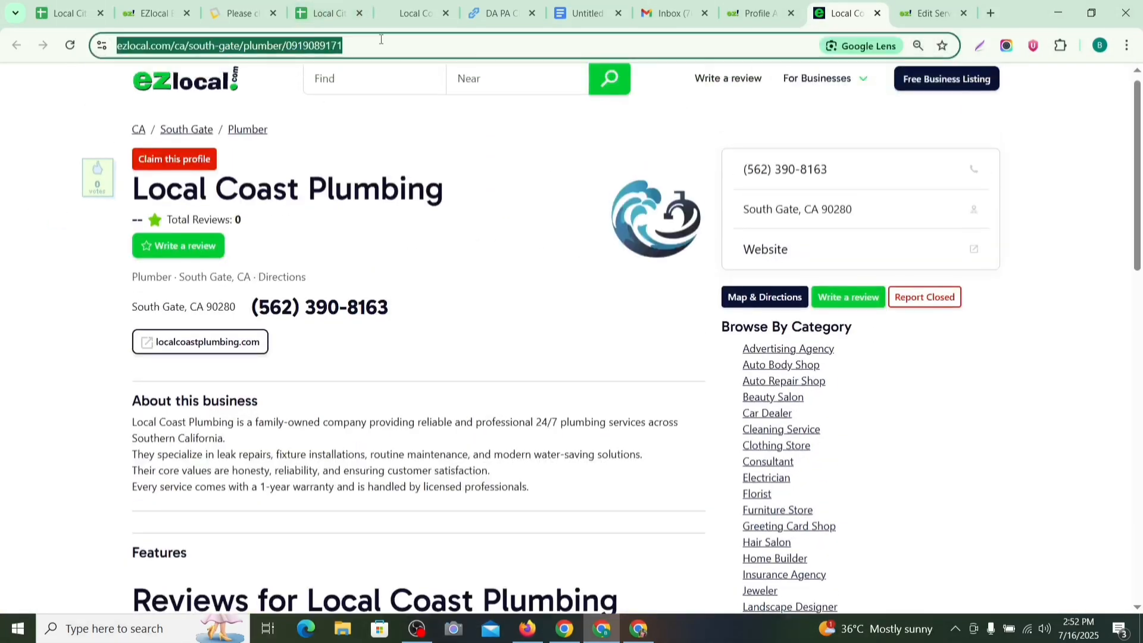
# Step: Load the listing URL in an incognito window, zoom out, then return to the main window
pyautogui.click(1126, 46)
pyautogui.click(988, 154)
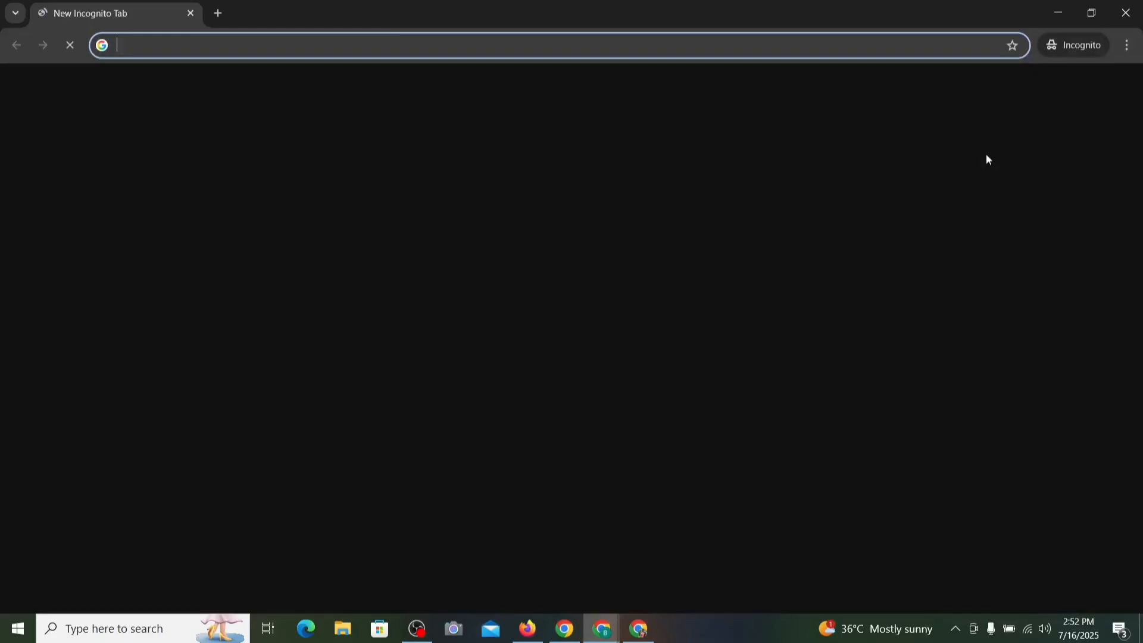
pyautogui.hotkey('ctrl', 'v')
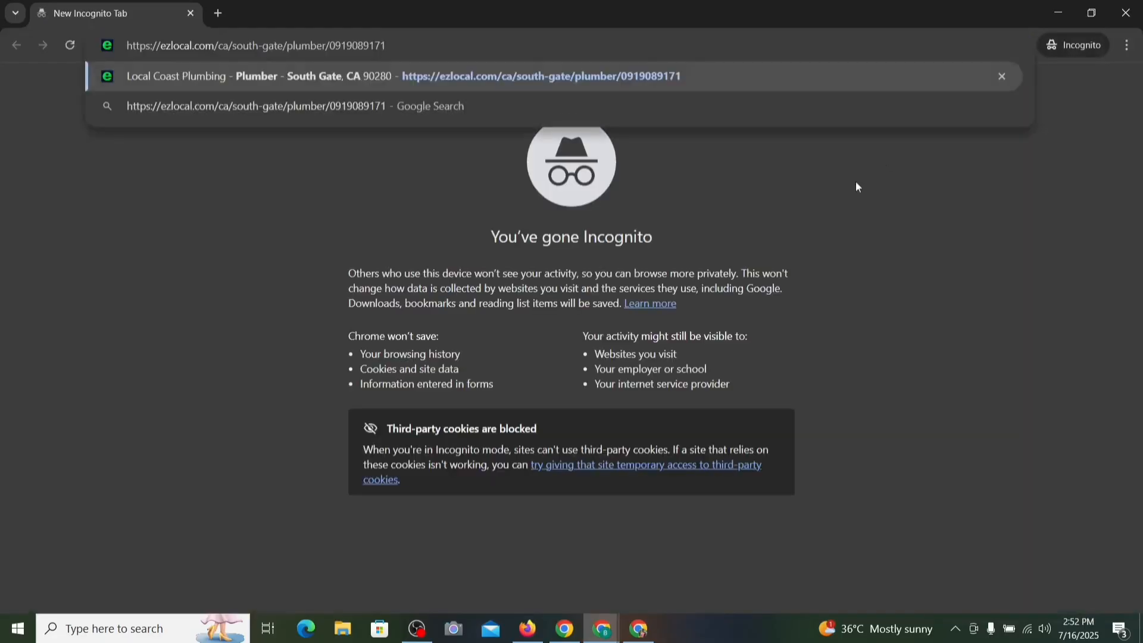
pyautogui.press('Return')
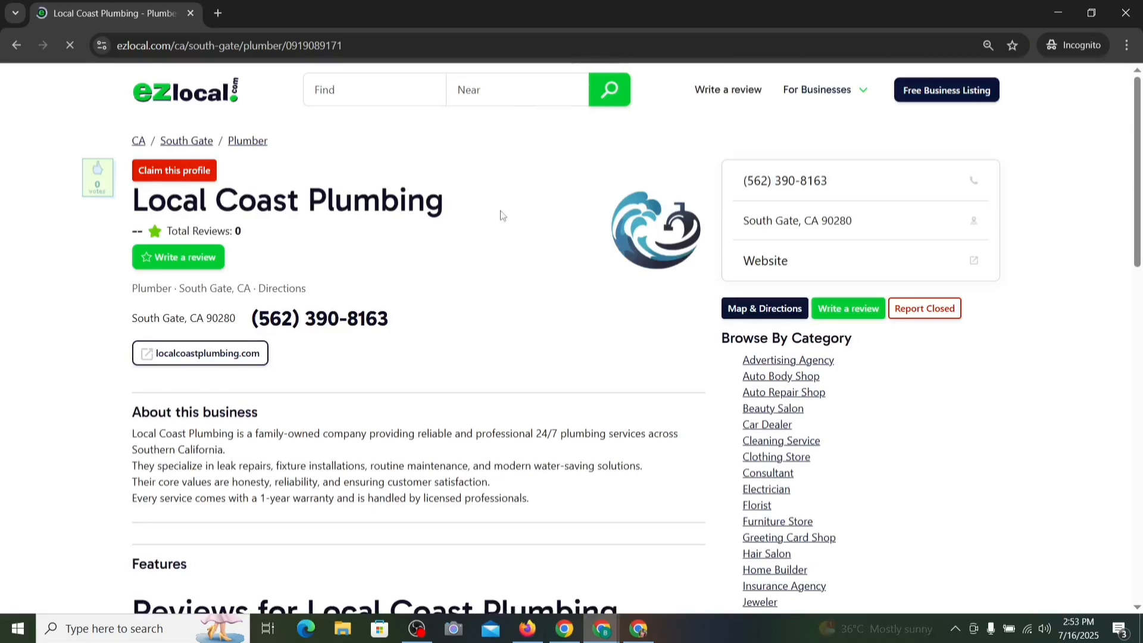
pyautogui.hotkey('ctrl', '-')
pyautogui.hotkey('ctrl', '-')
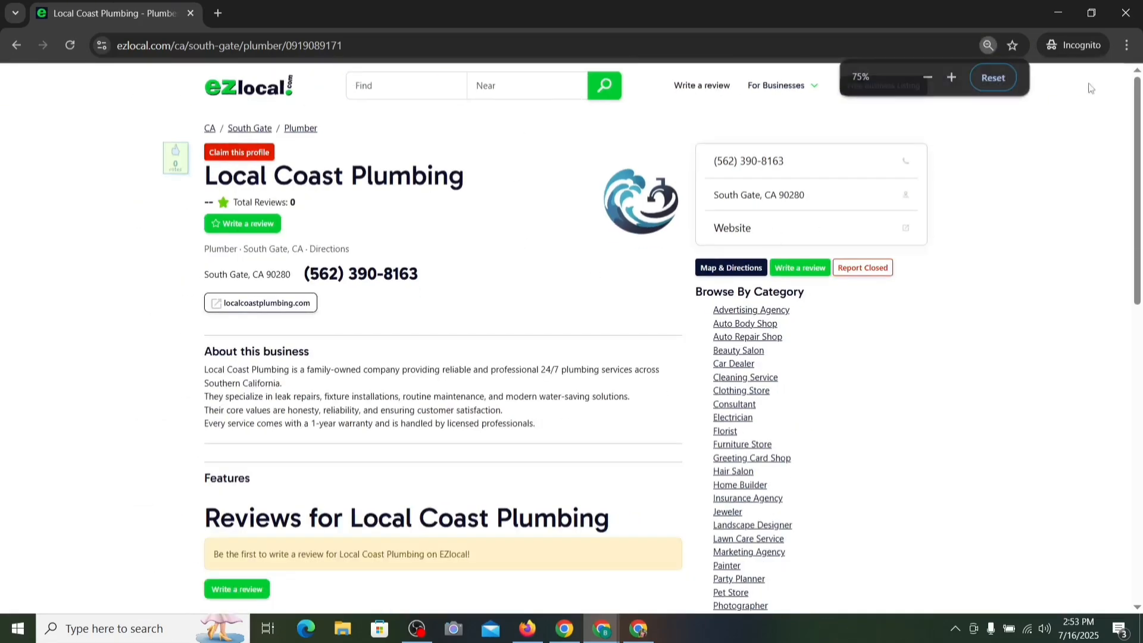
pyautogui.hotkey('alt', 'Tab')
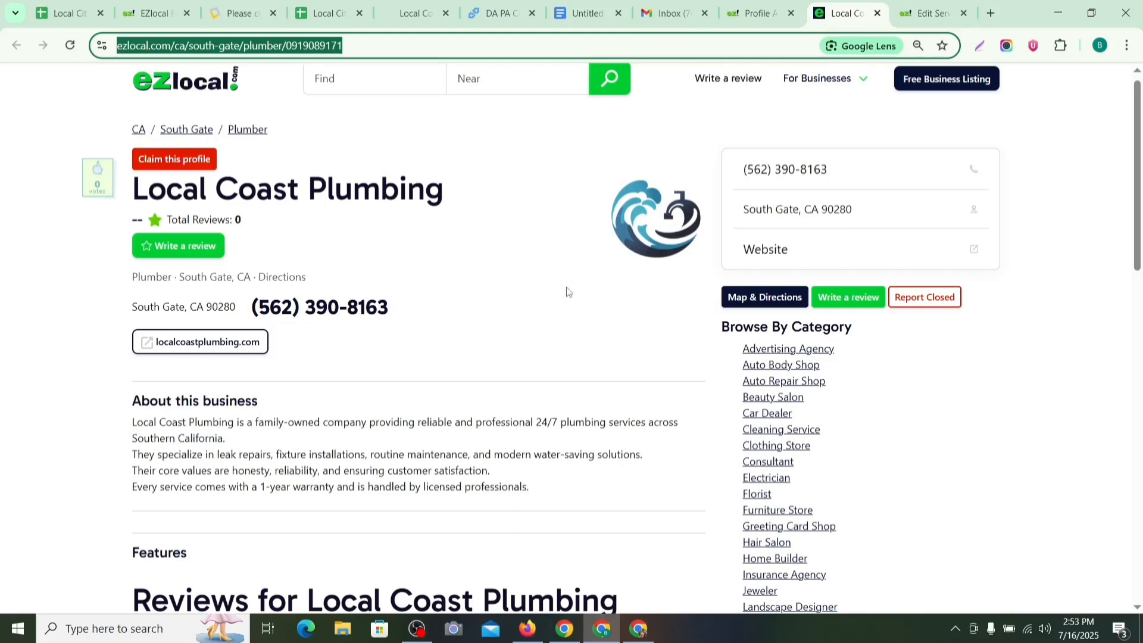
pyautogui.click(566, 291)
pyautogui.scroll(-1, 523, 275)
pyautogui.scroll(2, 524, 267)
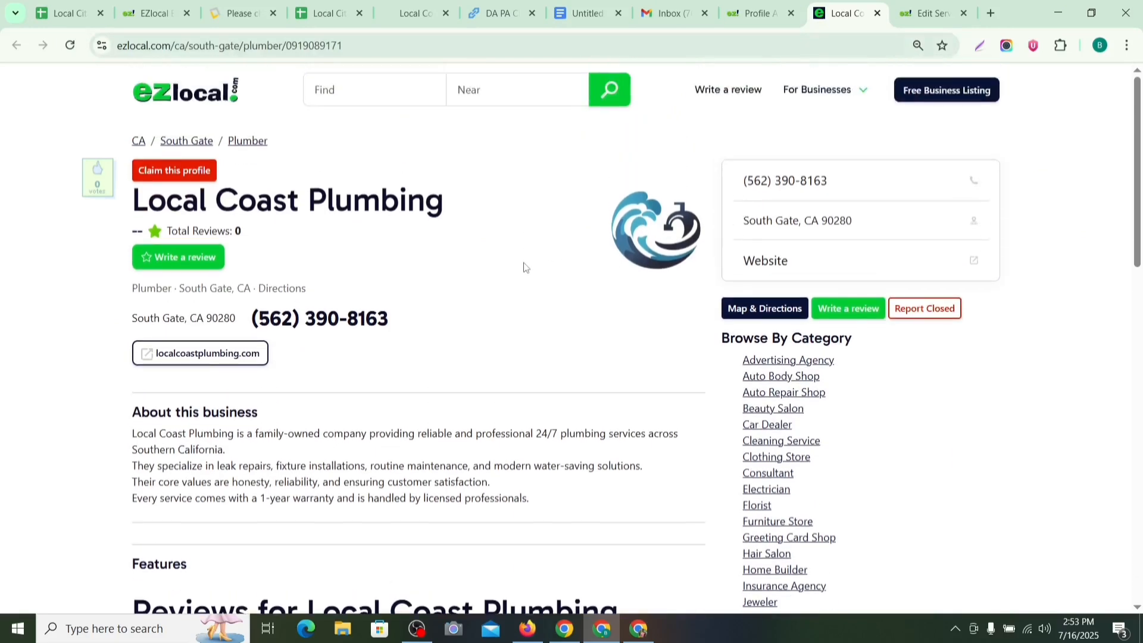
# Step: Capture and save the listing page with Awesome Screenshot, copying its shareable link
pyautogui.click(1006, 45)
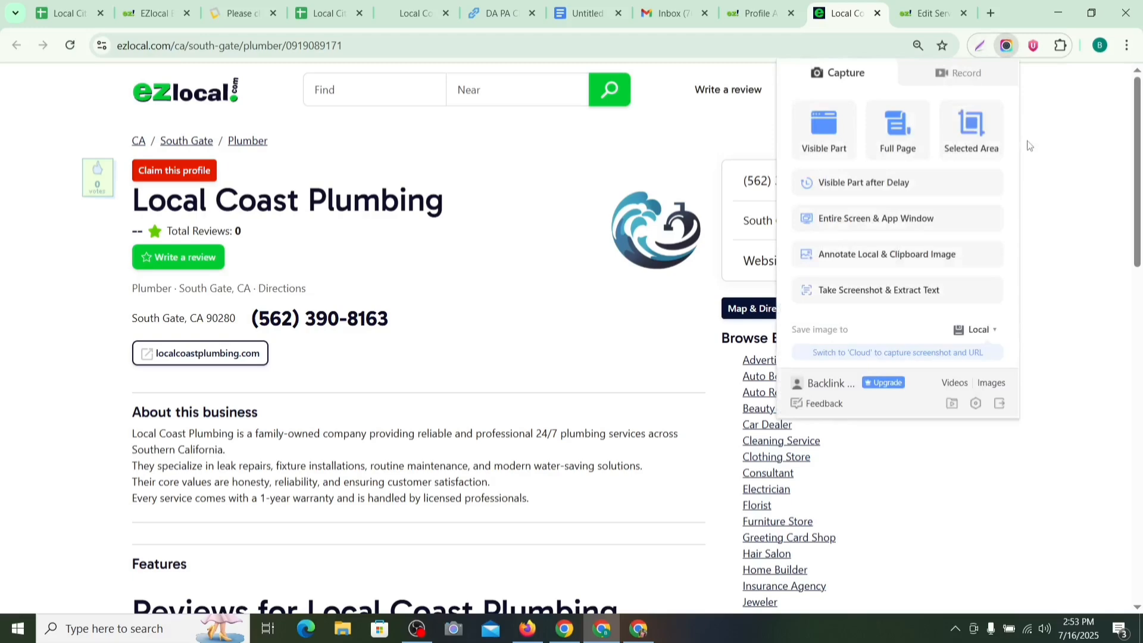
pyautogui.click(972, 139)
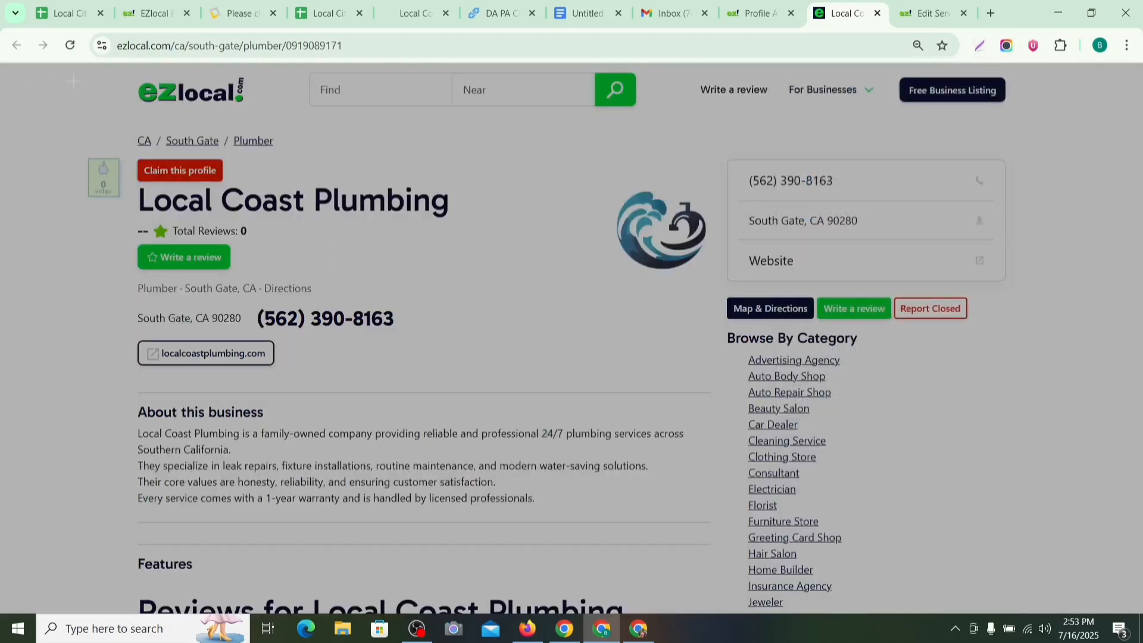
pyautogui.moveTo(12, 60); pyautogui.dragTo(1066, 238)
pyautogui.click(1049, 209)
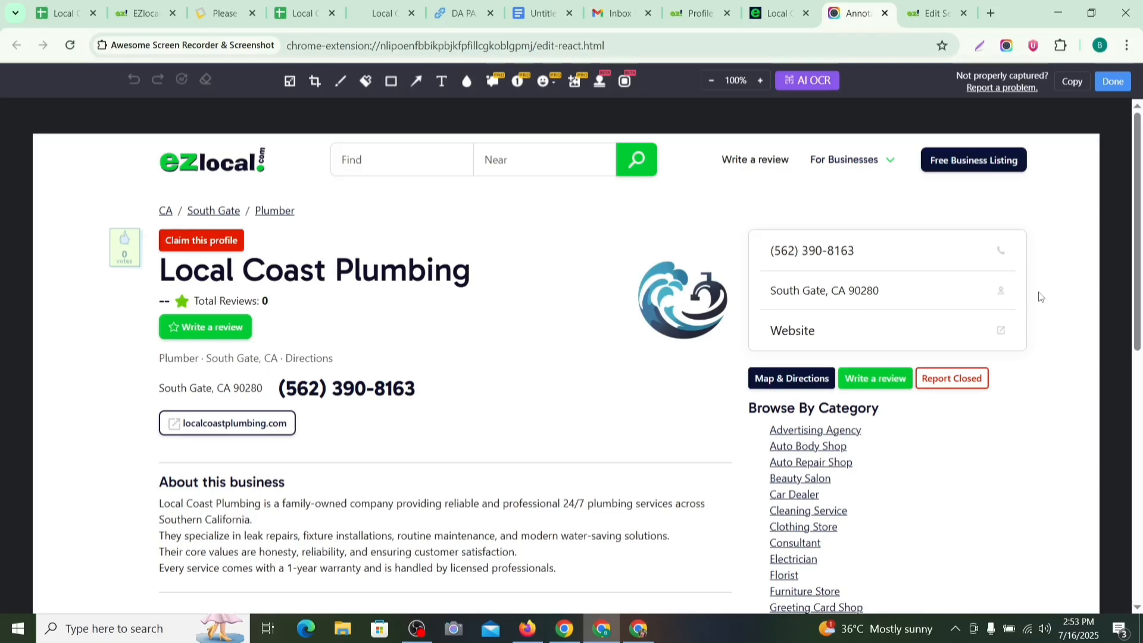
pyautogui.click(1112, 82)
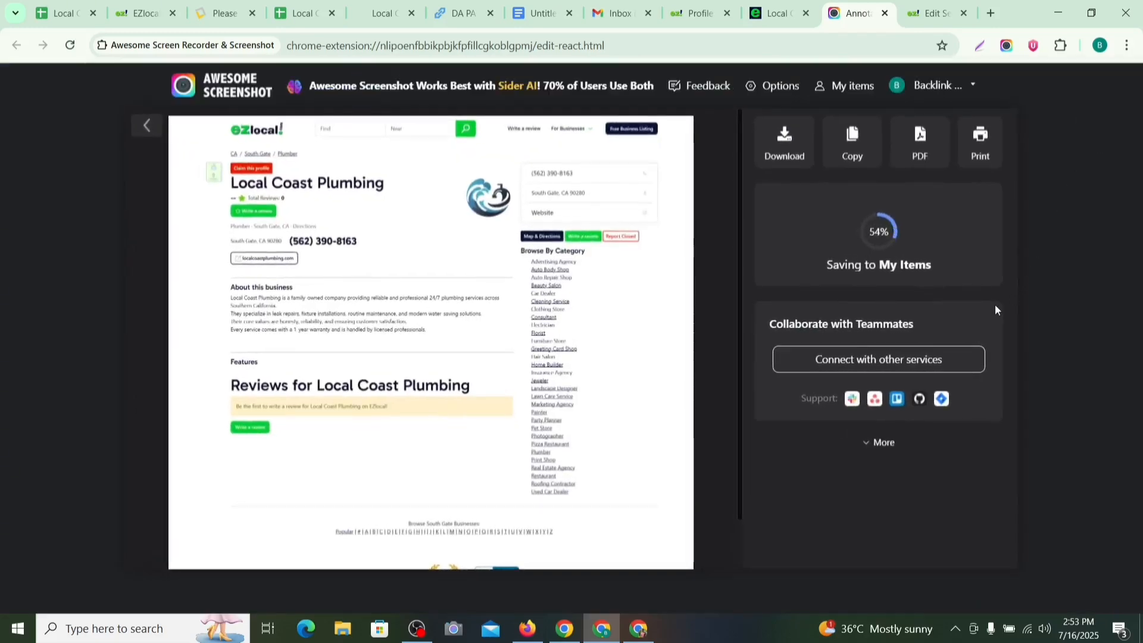
pyautogui.click(902, 306)
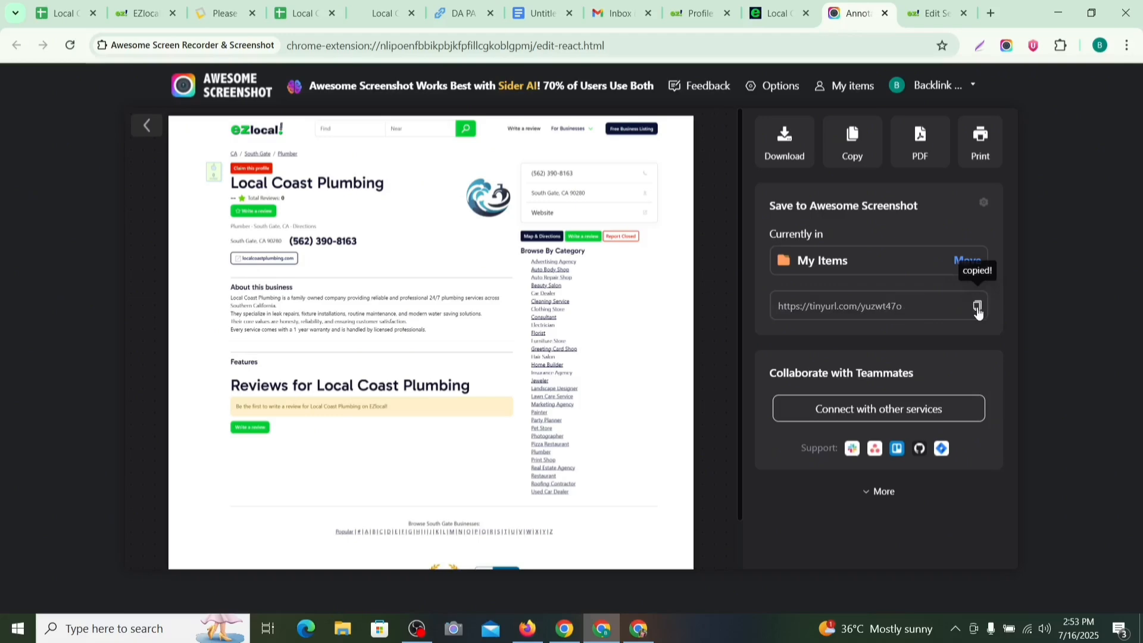
pyautogui.click(301, 13)
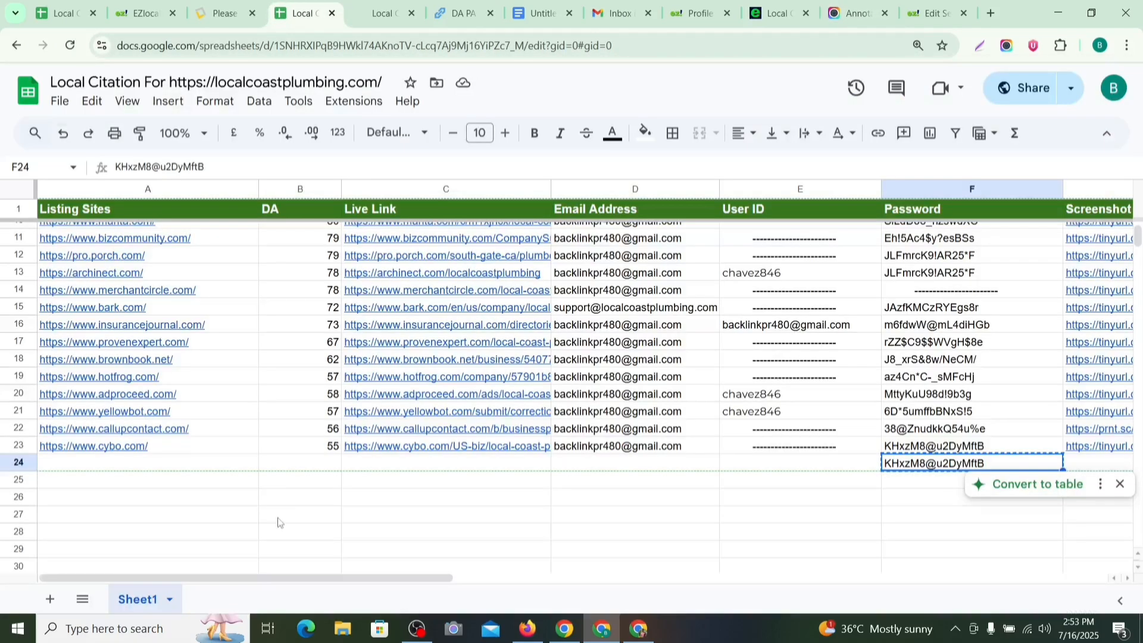
# Step: Paste the screenshot link into G24 and copy the Approval status from H23 into H24
pyautogui.moveTo(290, 575); pyautogui.dragTo(364, 575)
pyautogui.click(585, 568)
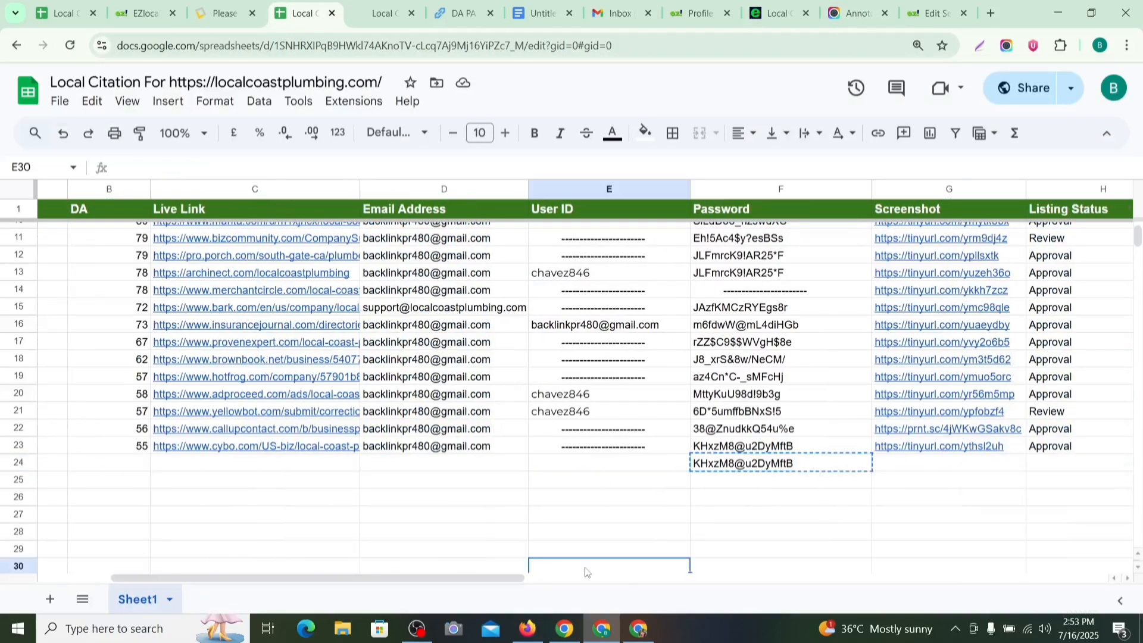
pyautogui.click(922, 467)
pyautogui.press('Return')
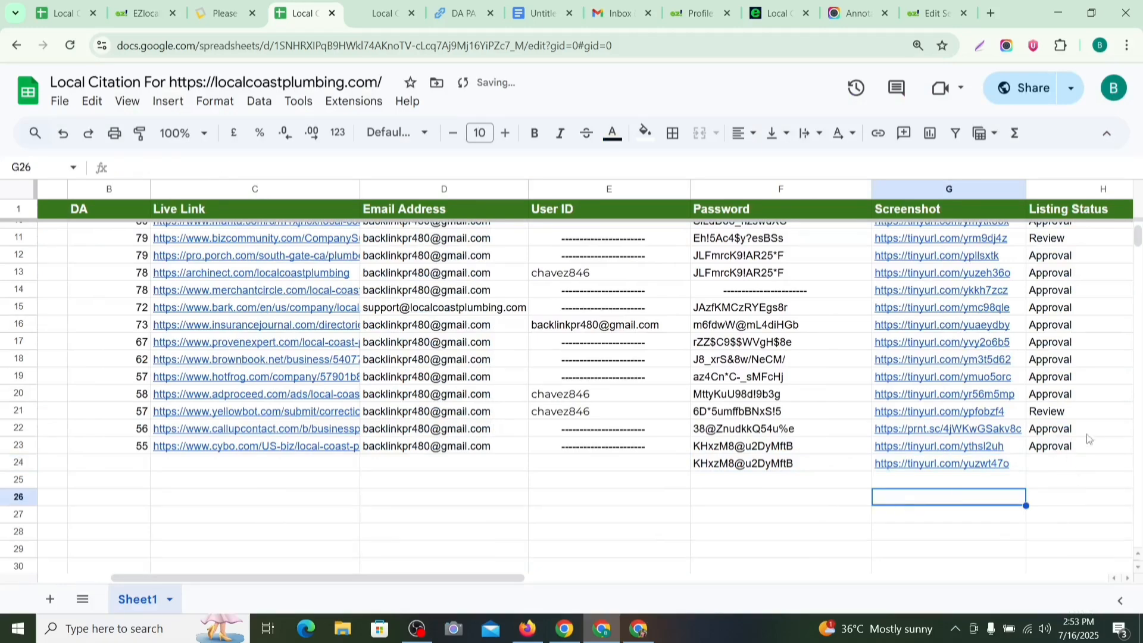
pyautogui.click(1076, 445)
pyautogui.hotkey('ctrl', 'c')
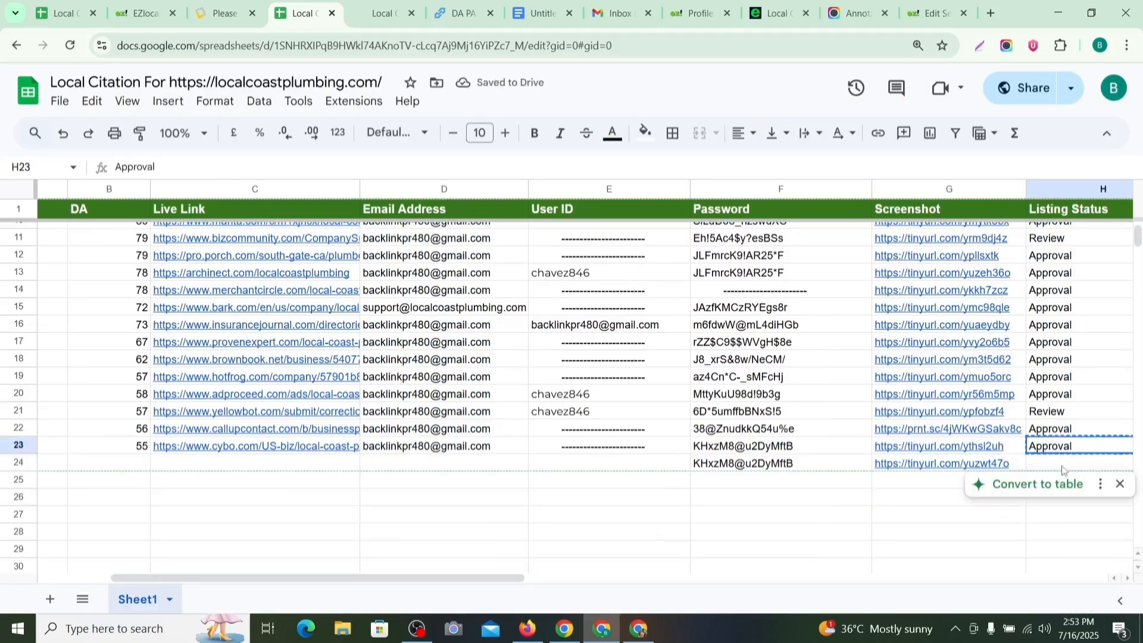
pyautogui.click(1063, 464)
pyautogui.hotkey('ctrl', 'v')
# Step: Copy the dashed user ID from E23 and the login email from D23 into E24 and D24
pyautogui.click(619, 530)
pyautogui.click(579, 448)
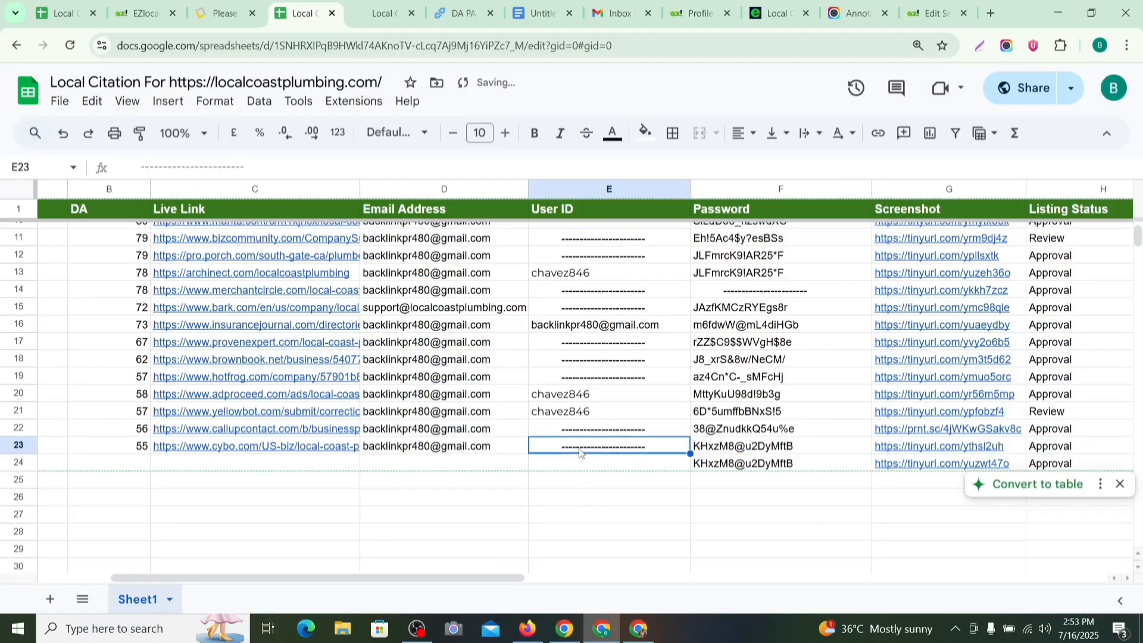
pyautogui.hotkey('ctrl', 'c')
pyautogui.click(586, 466)
pyautogui.hotkey('ctrl', 'v')
pyautogui.click(572, 500)
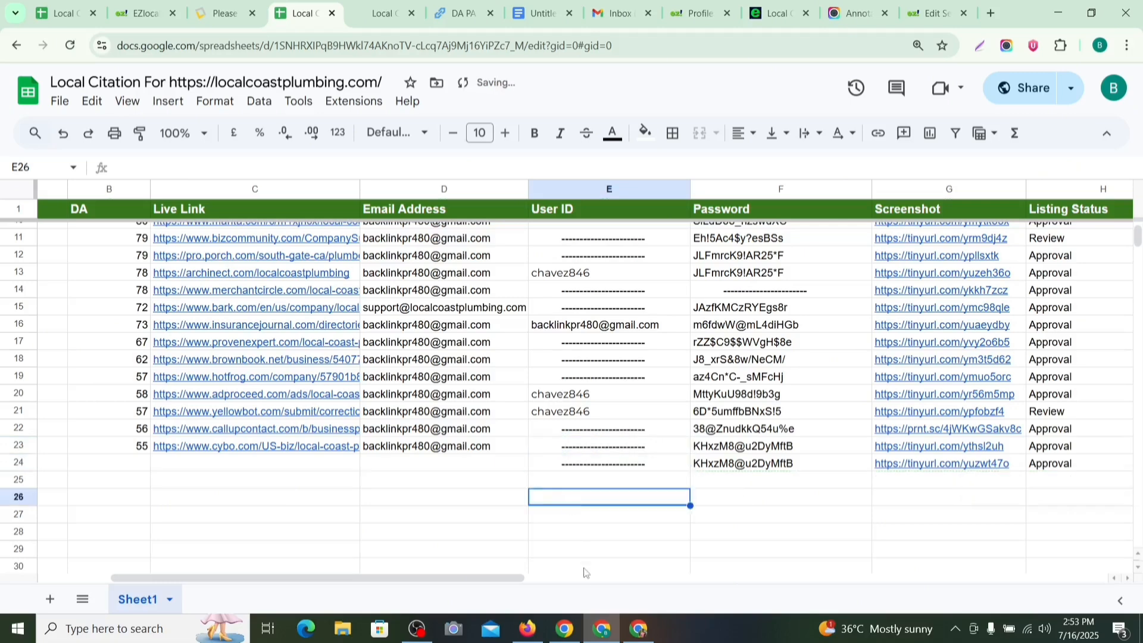
pyautogui.moveTo(470, 577); pyautogui.dragTo(384, 573)
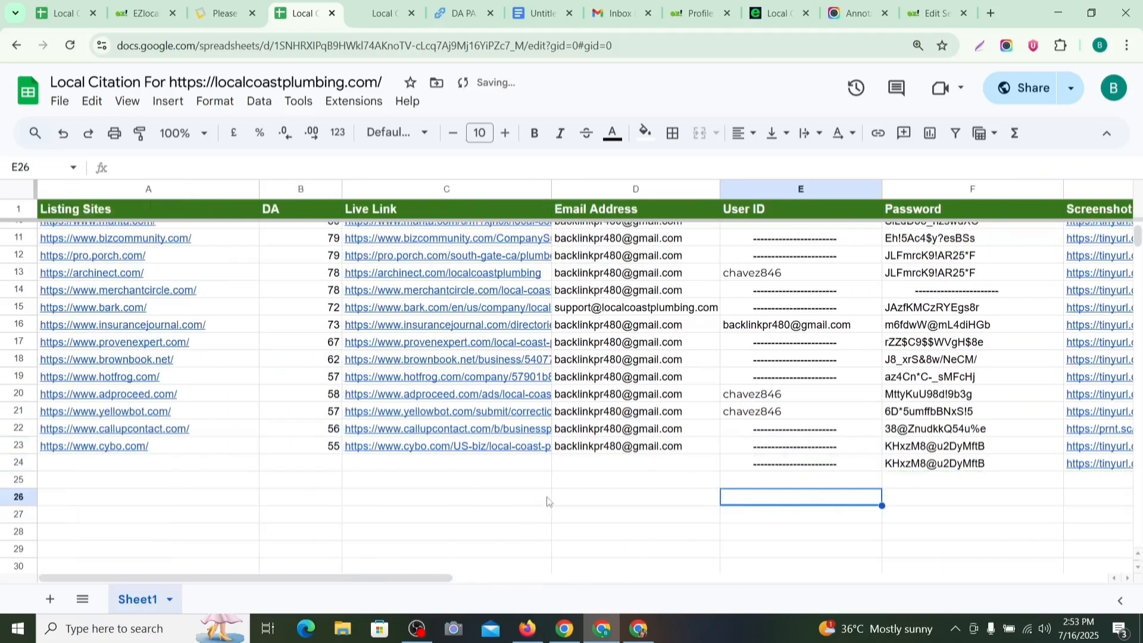
pyautogui.click(630, 453)
pyautogui.hotkey('ctrl', 'c')
pyautogui.click(622, 464)
pyautogui.hotkey('ctrl', 'v')
pyautogui.click(590, 498)
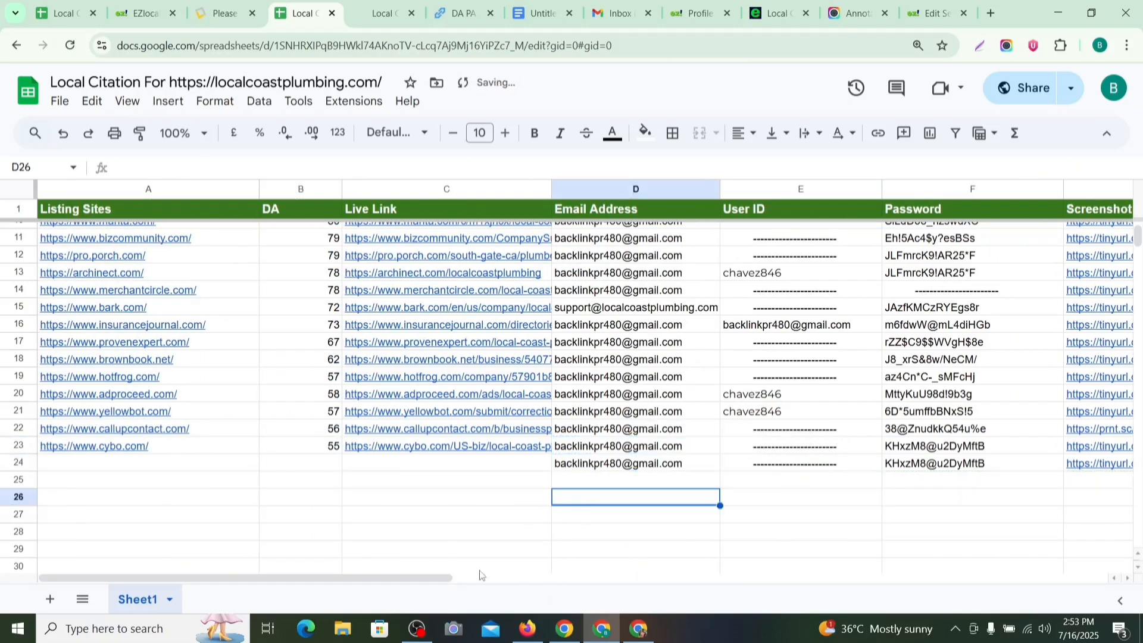
# Step: Review the Lacartes activation page, the EZlocal listing address and the activated business profile
pyautogui.click(212, 18)
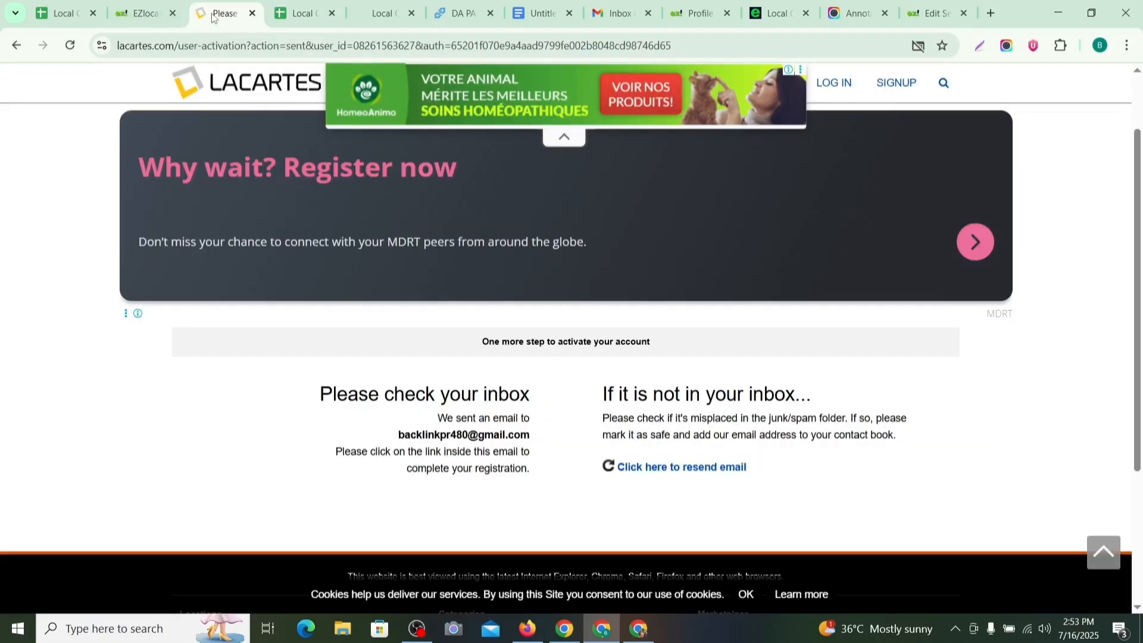
pyautogui.click(773, 18)
pyautogui.click(364, 50)
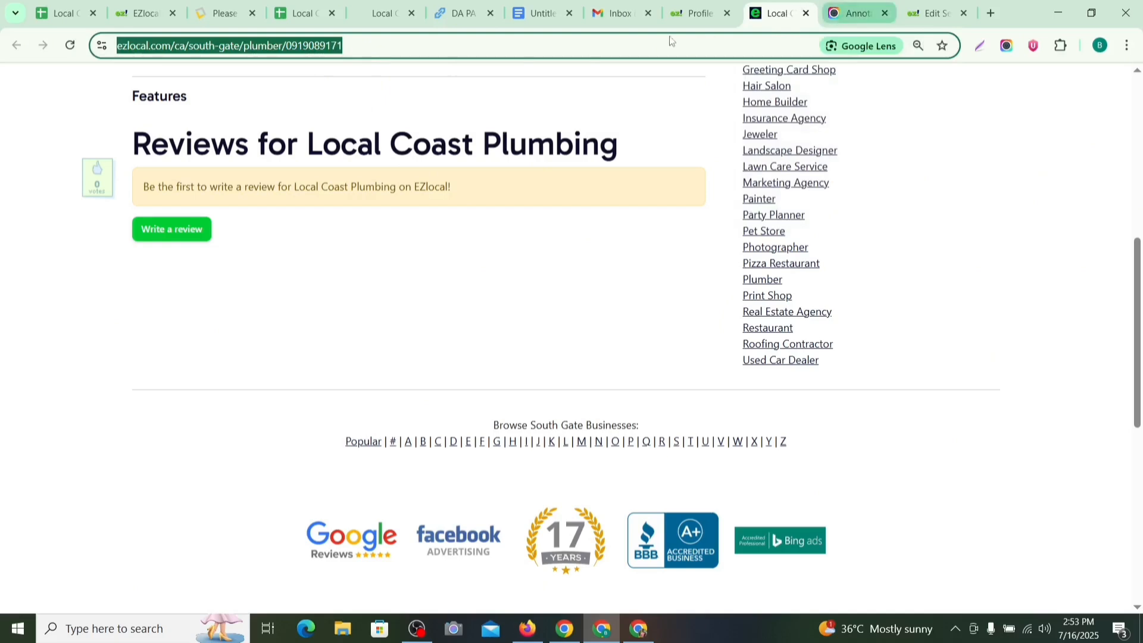
pyautogui.click(697, 14)
# Step: Scroll through the Local Citations List in USA 2025 sheet to review the citation sites
pyautogui.click(53, 18)
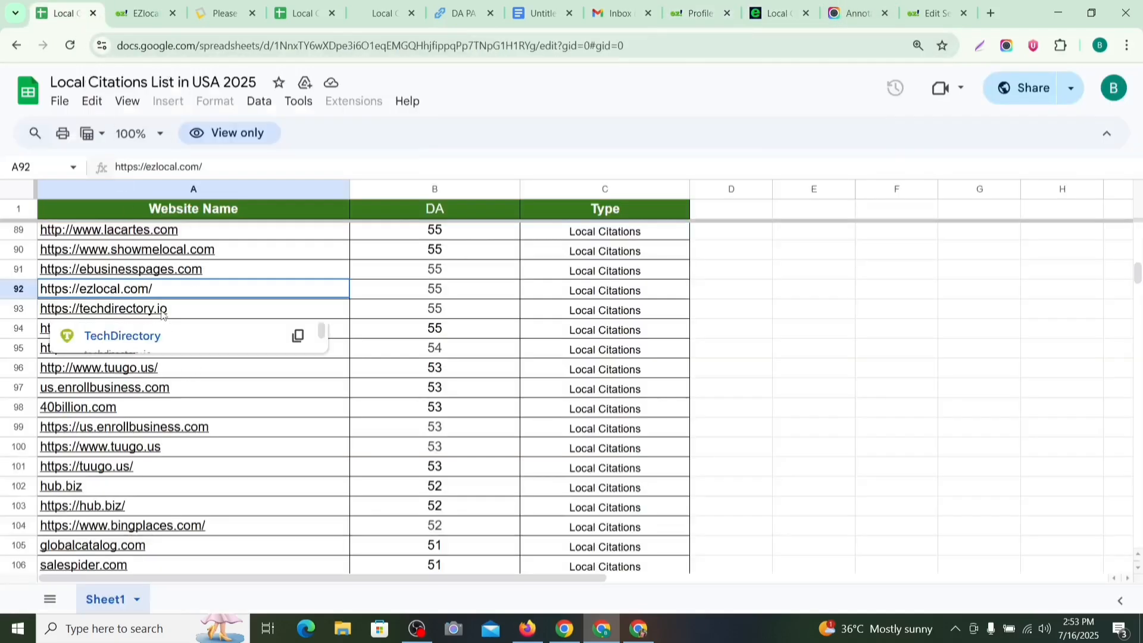
pyautogui.scroll(-8, 768, 357)
pyautogui.scroll(-20, 768, 354)
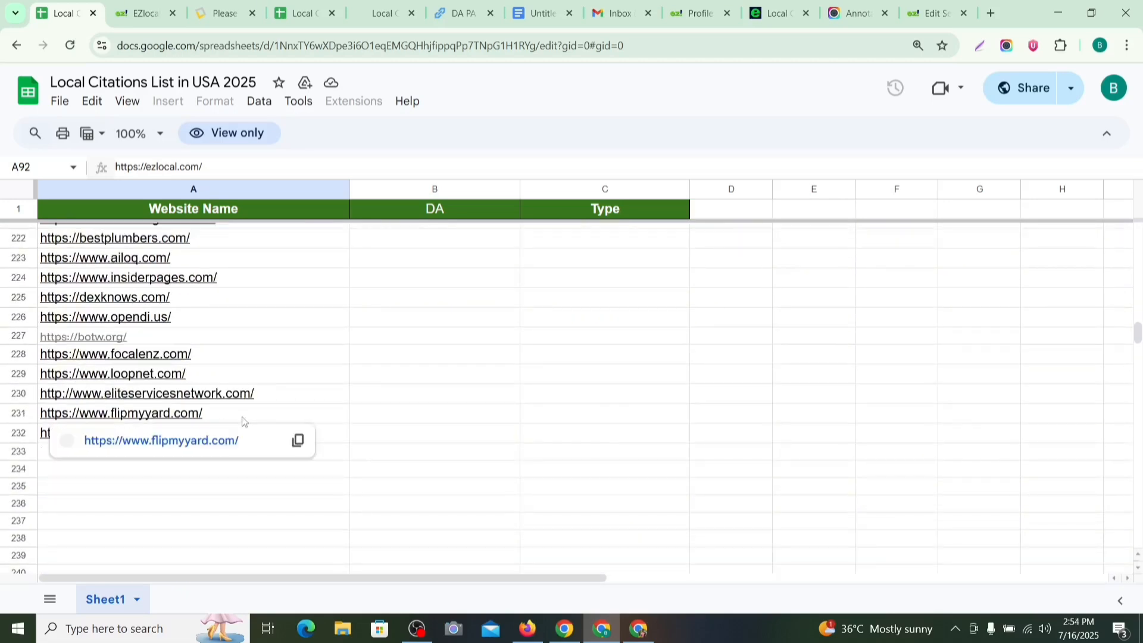
pyautogui.scroll(16, 241, 420)
pyautogui.scroll(20, 485, 367)
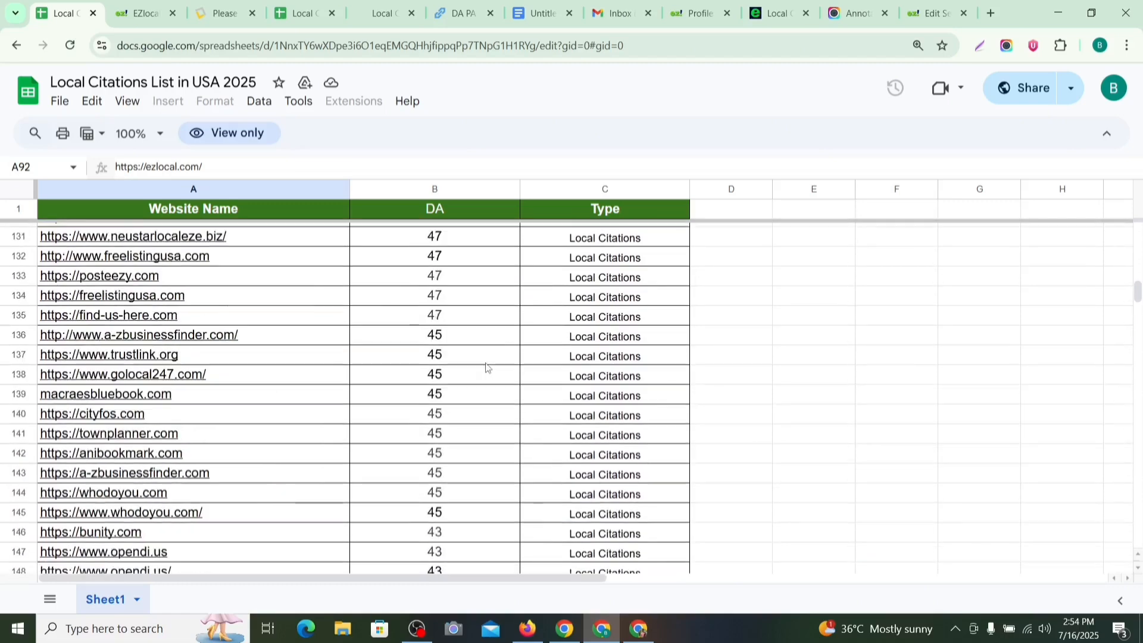
pyautogui.scroll(19, 485, 367)
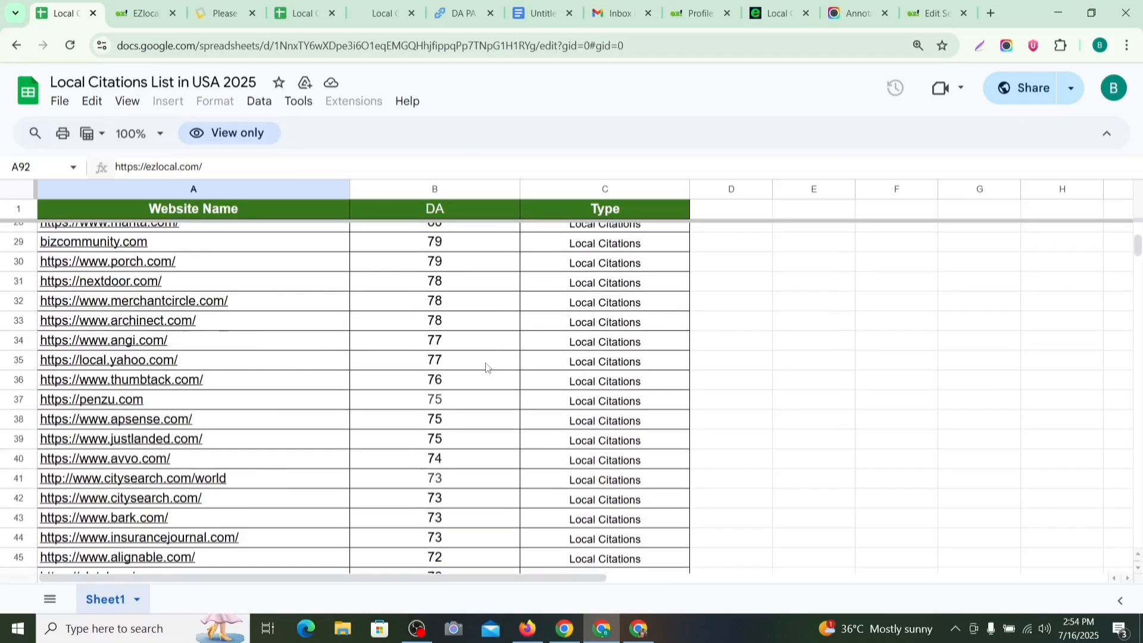
pyautogui.scroll(-14, 701, 352)
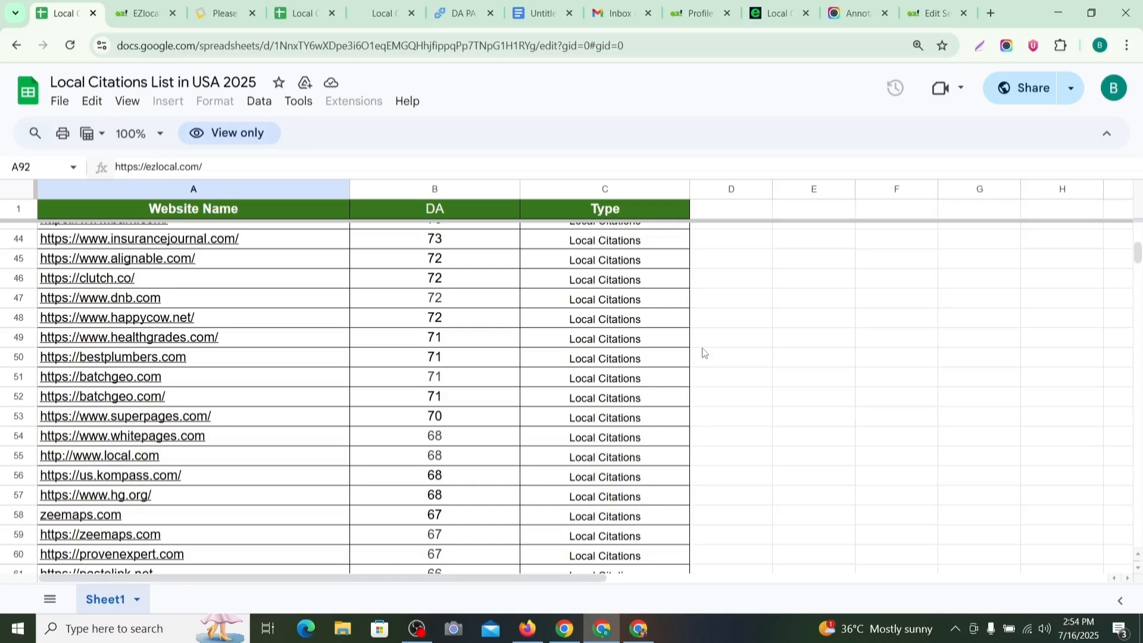
pyautogui.scroll(-20, 762, 347)
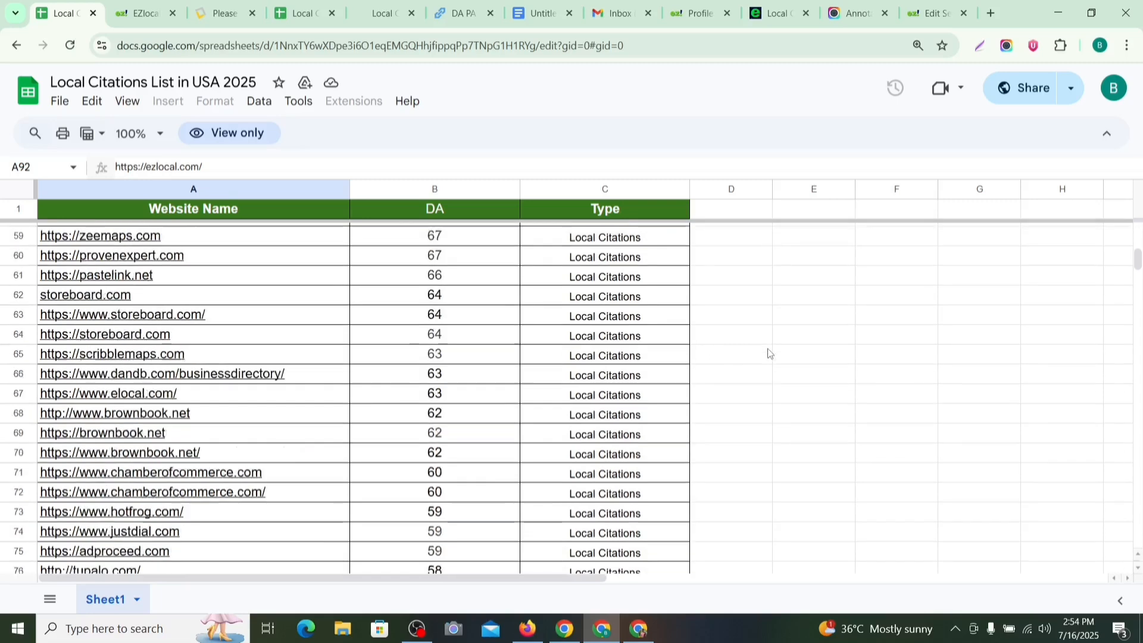
pyautogui.scroll(-4, 768, 350)
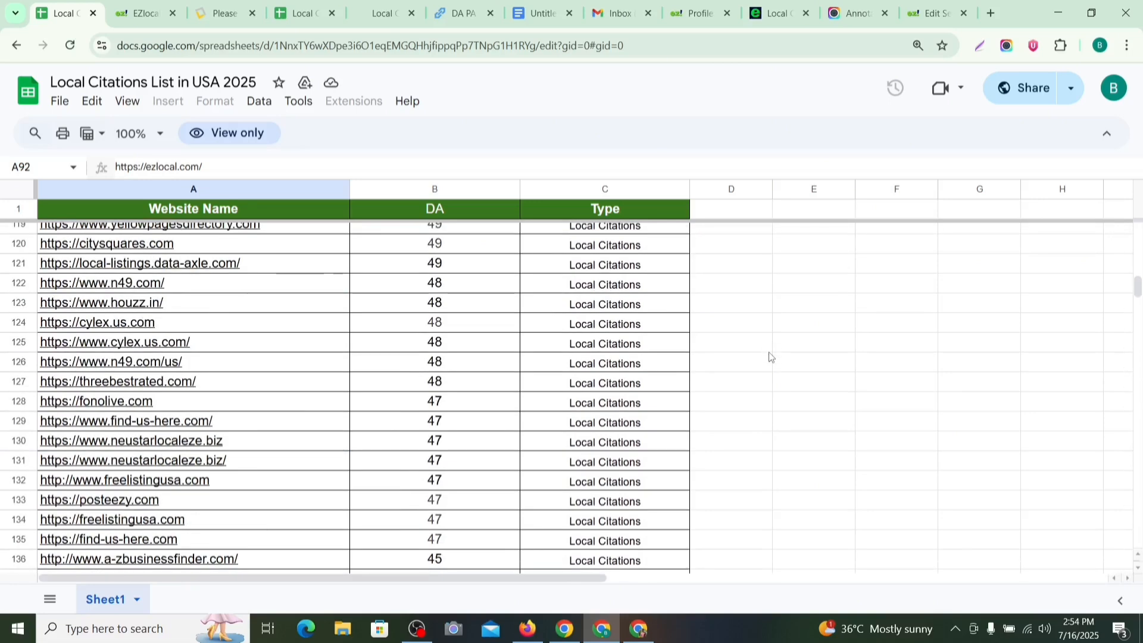
# Step: Check the saved screenshot, then show the Local Coast Plumbing EZlocal listing from its top
pyautogui.click(851, 14)
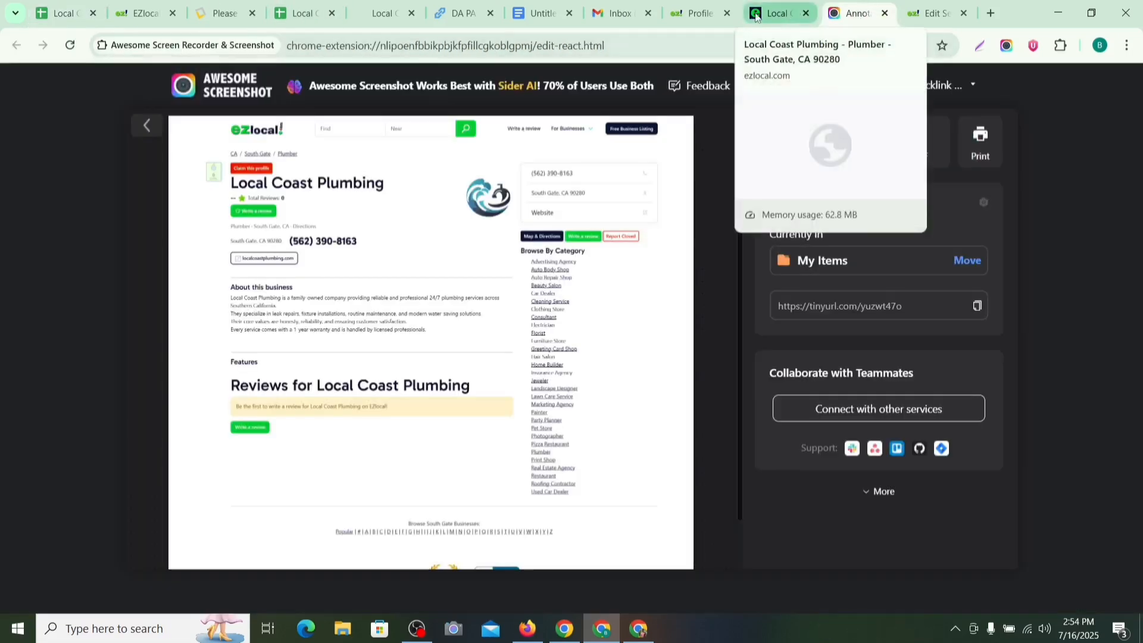
pyautogui.click(773, 13)
pyautogui.click(591, 266)
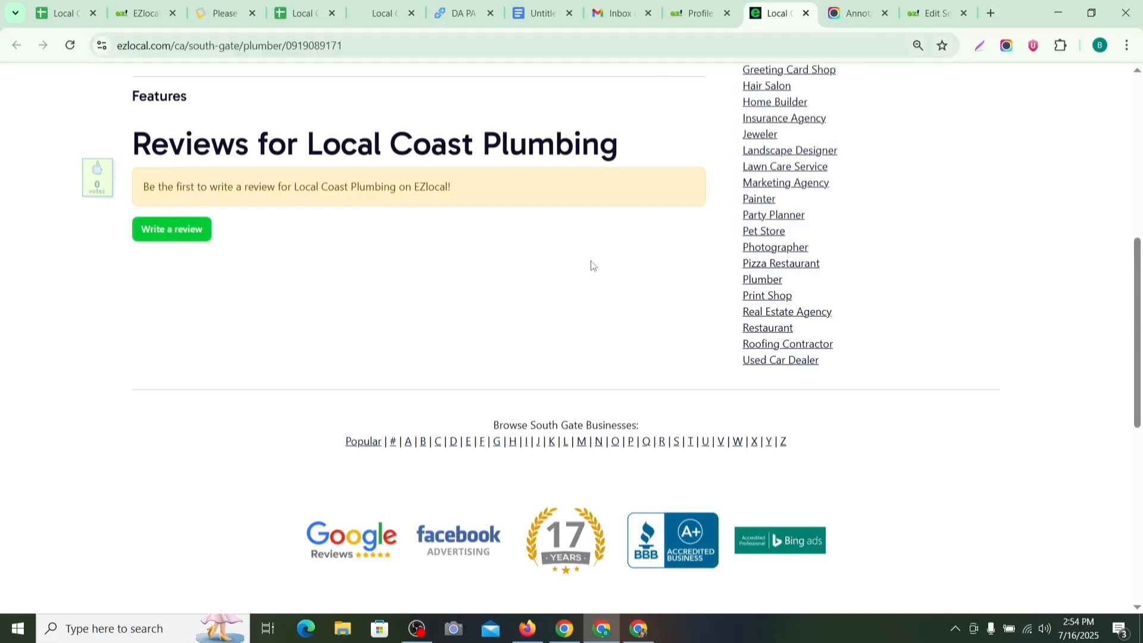
pyautogui.click(395, 44)
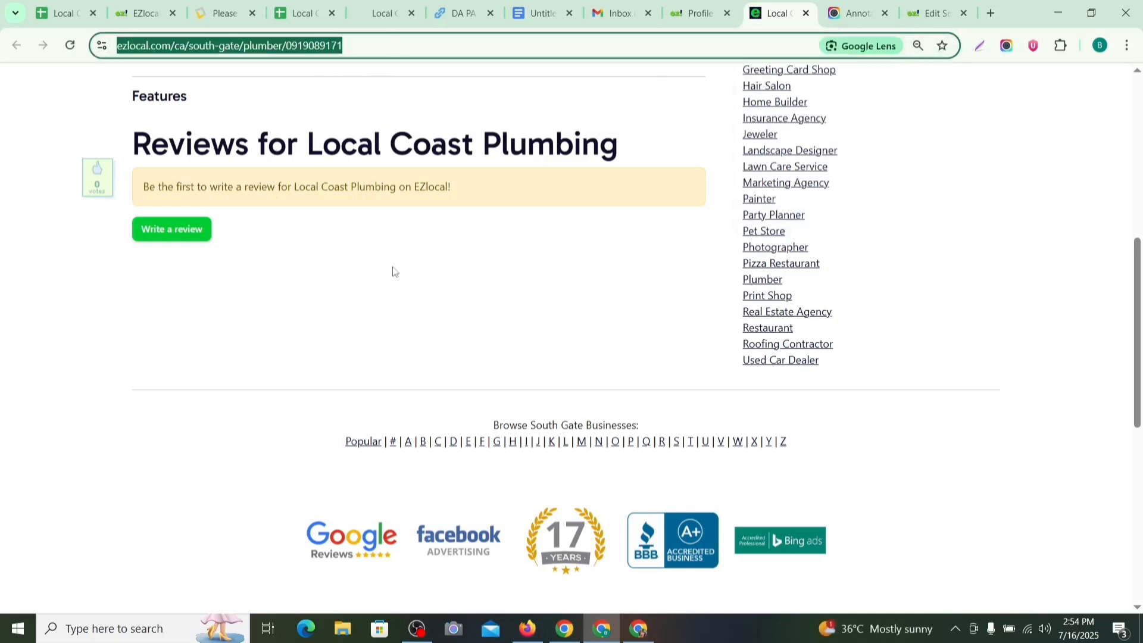
pyautogui.scroll(8, 392, 271)
pyautogui.click(66, 141)
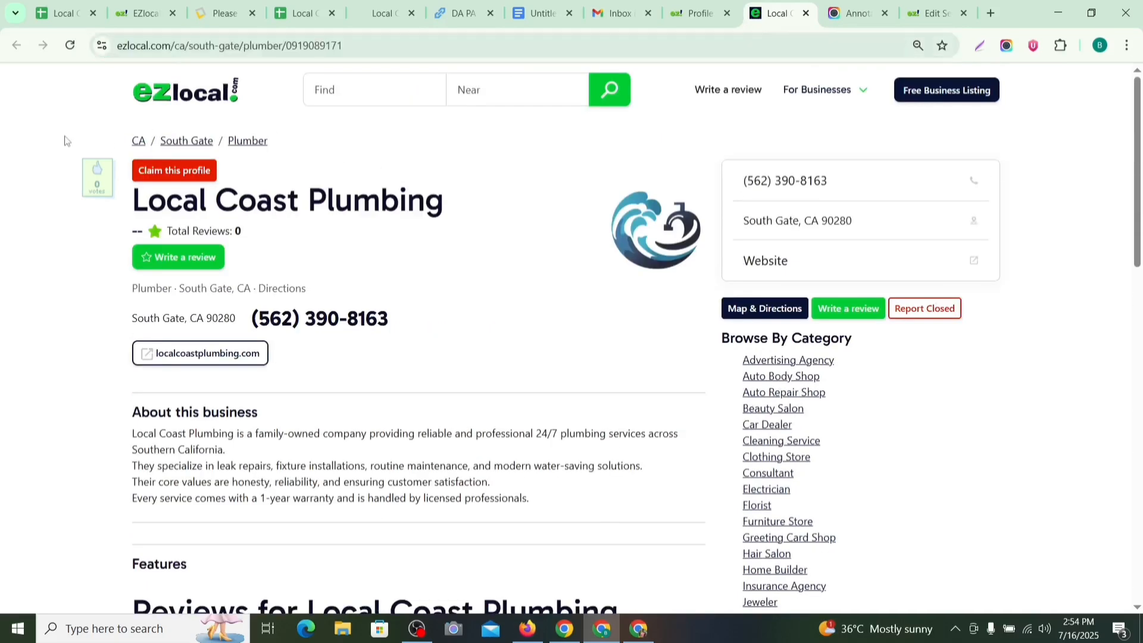